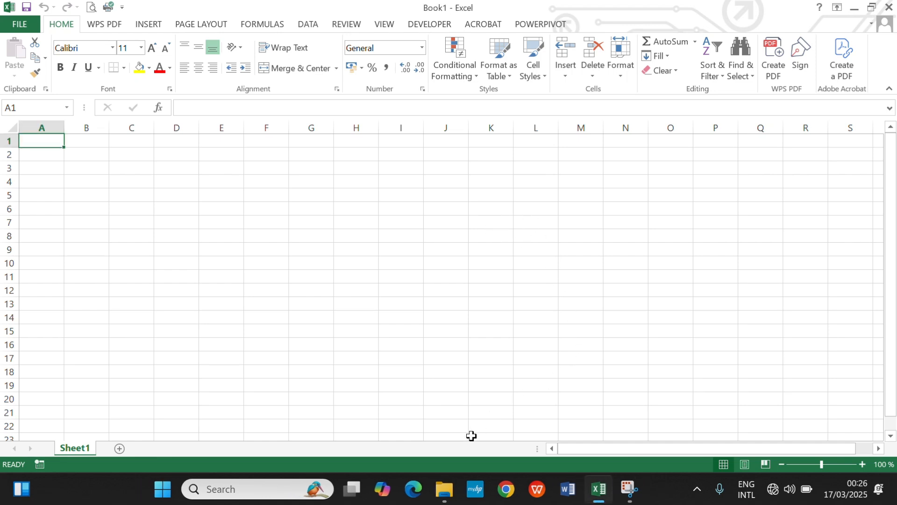
Switch to File Explorer and open the Downloads folder.
mouse_move(446, 492)
click(435, 427)
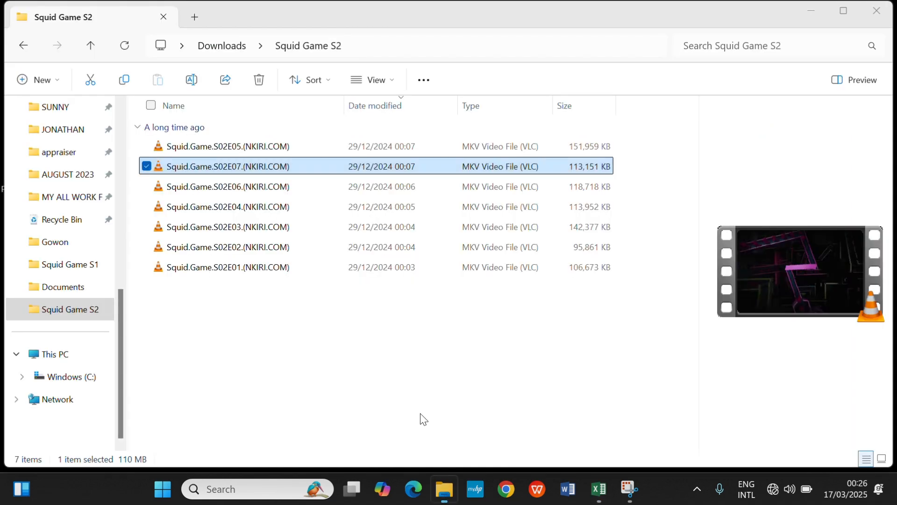
scroll(58, 203, up, 10)
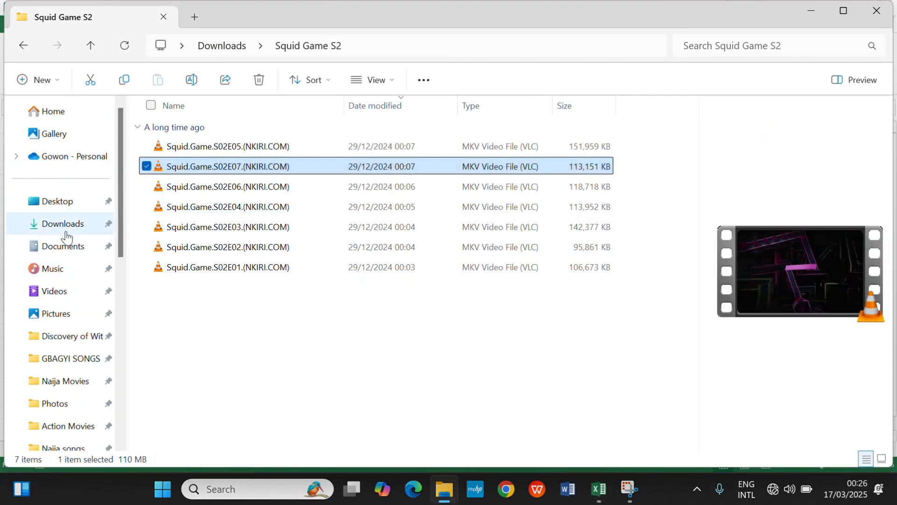
click(65, 224)
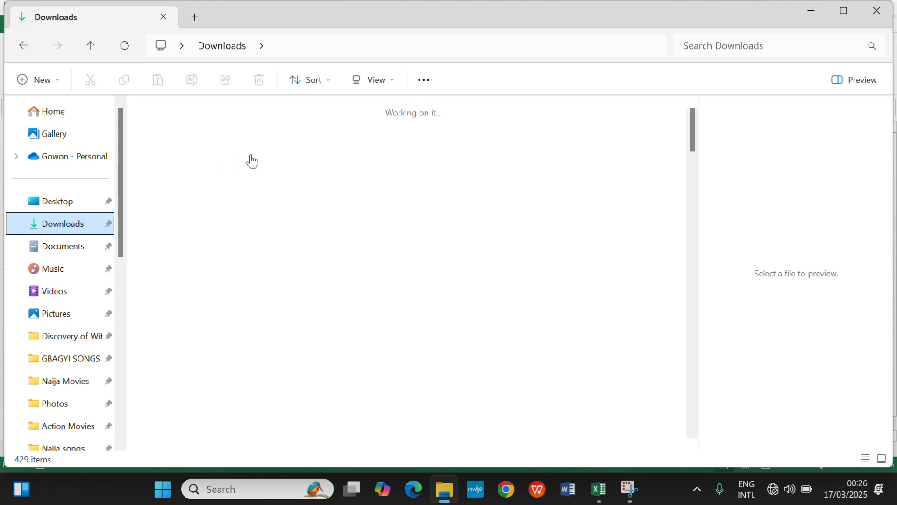
Find the supermarket_sales - Sheet1 file within Downloads and open it in Excel.
scroll(327, 196, up, 10)
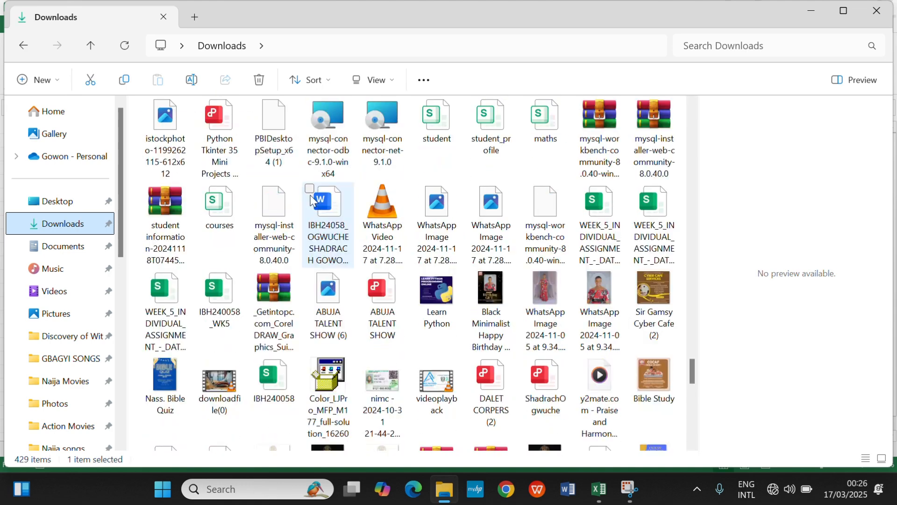
scroll(312, 203, up, 3)
drag(692, 296, 692, 100)
double_click(229, 138)
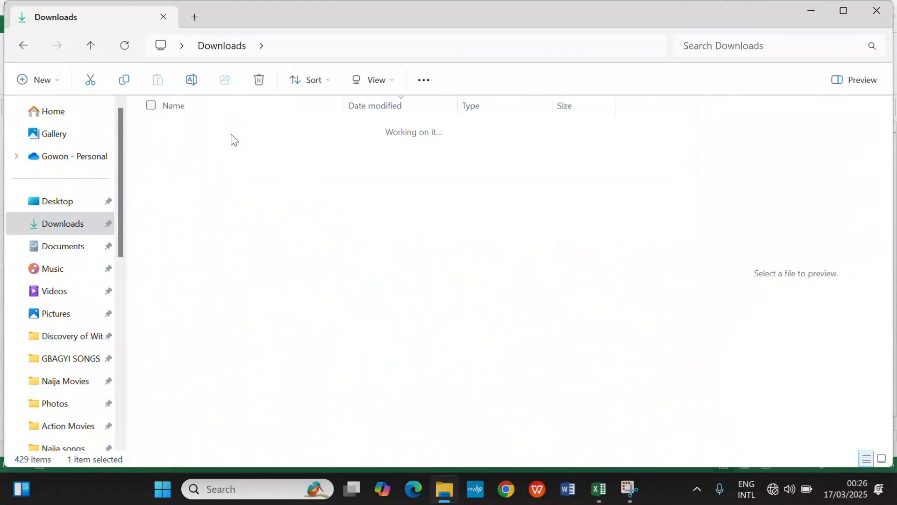
drag(272, 152, 373, 261)
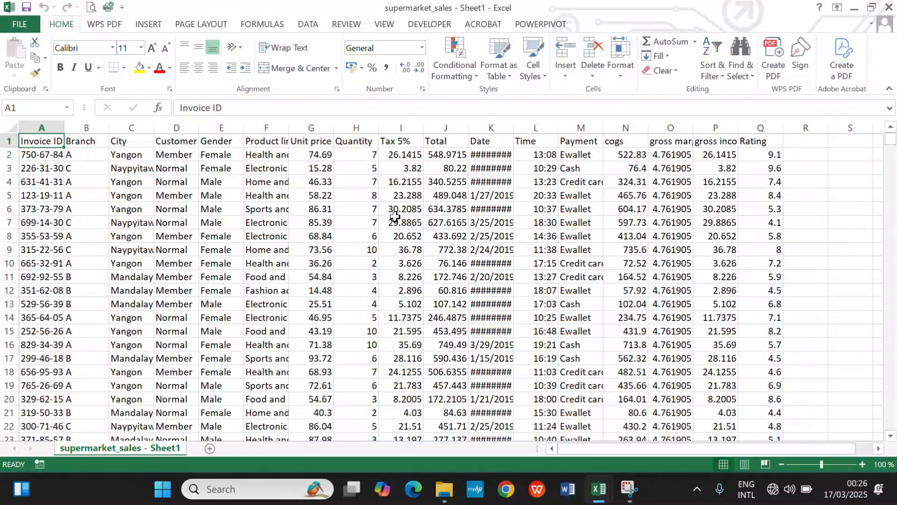
Convert the whole sales data range A1:Q1001 into a table with headers.
click(9, 126)
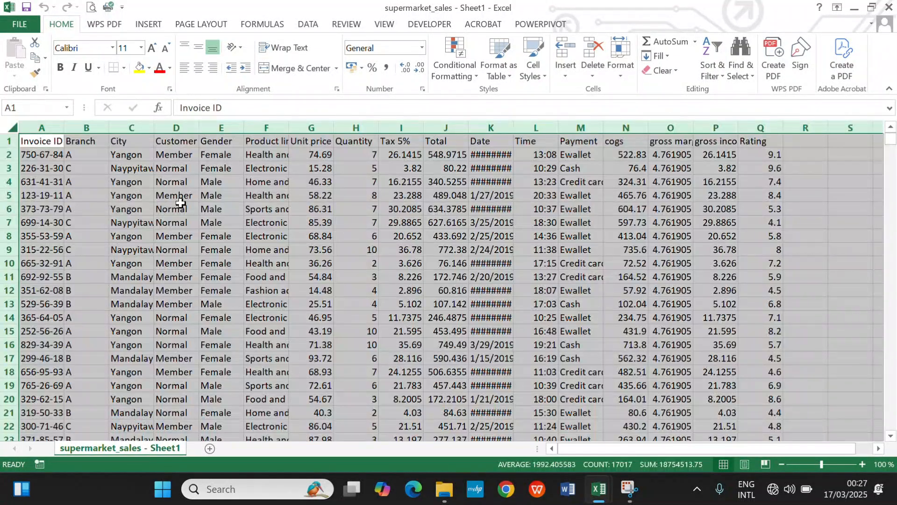
click(216, 209)
click(281, 207)
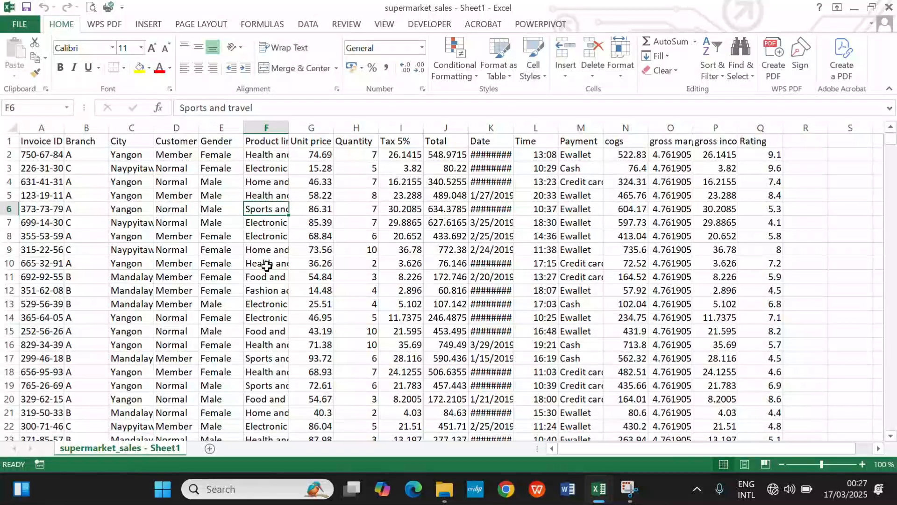
key(ctrl+a)
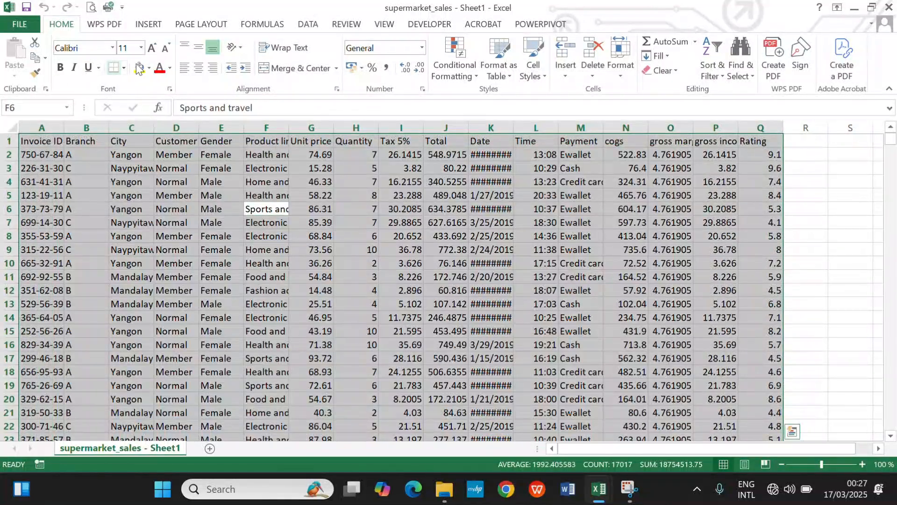
click(149, 24)
click(112, 58)
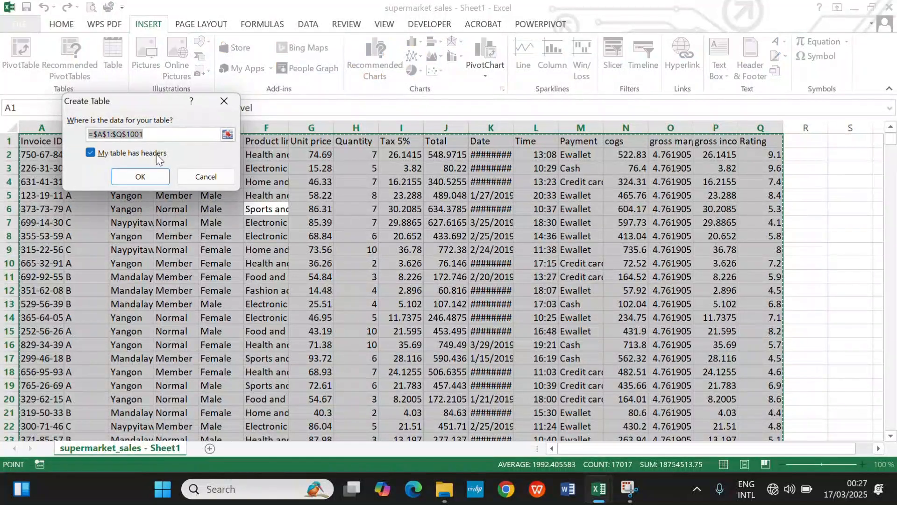
click(149, 176)
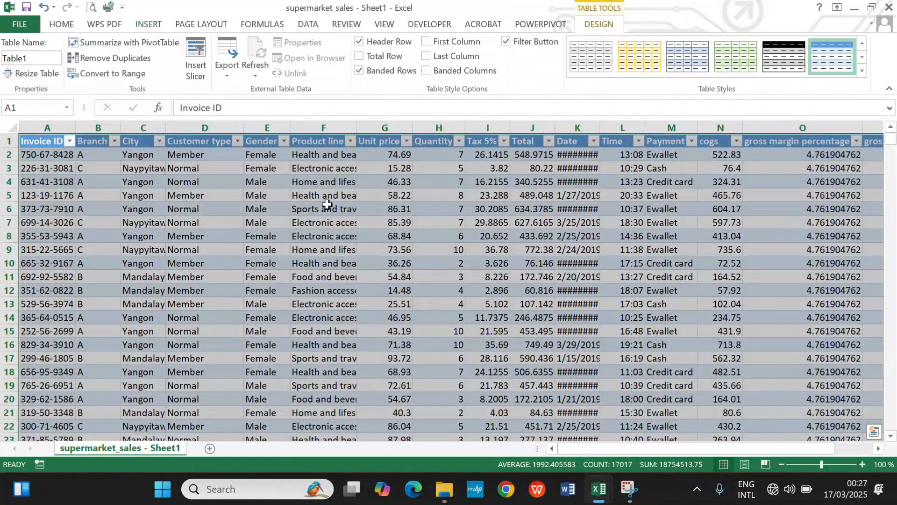
Fit the widths of the table's columns from Invoice ID through Product line to their contents.
click(453, 225)
drag(76, 122, 123, 124)
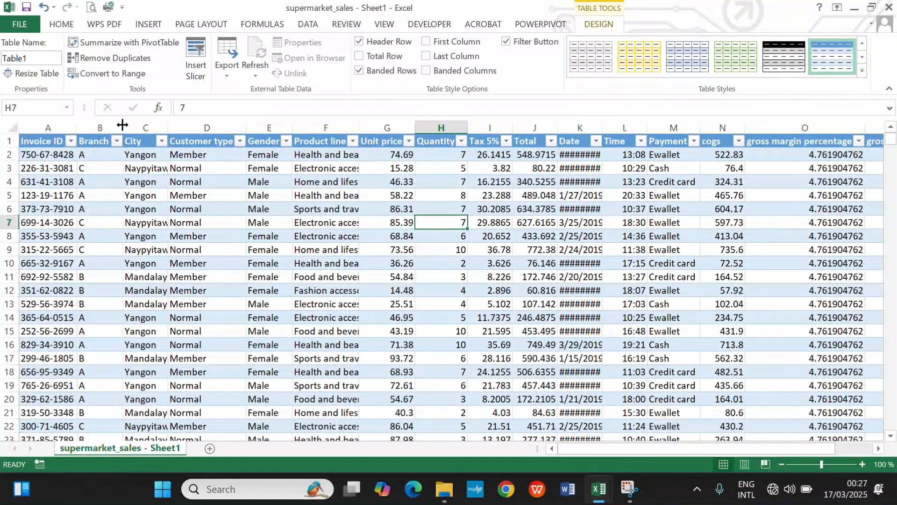
double_click(169, 126)
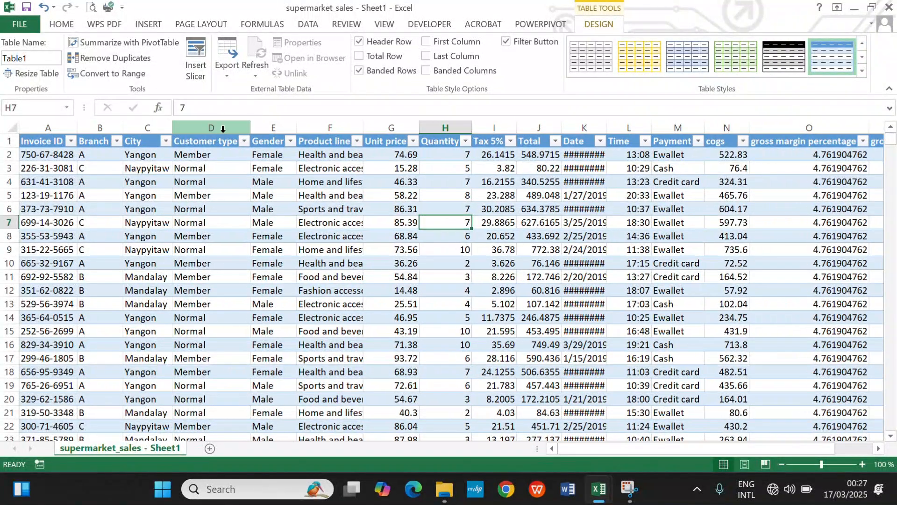
double_click(251, 123)
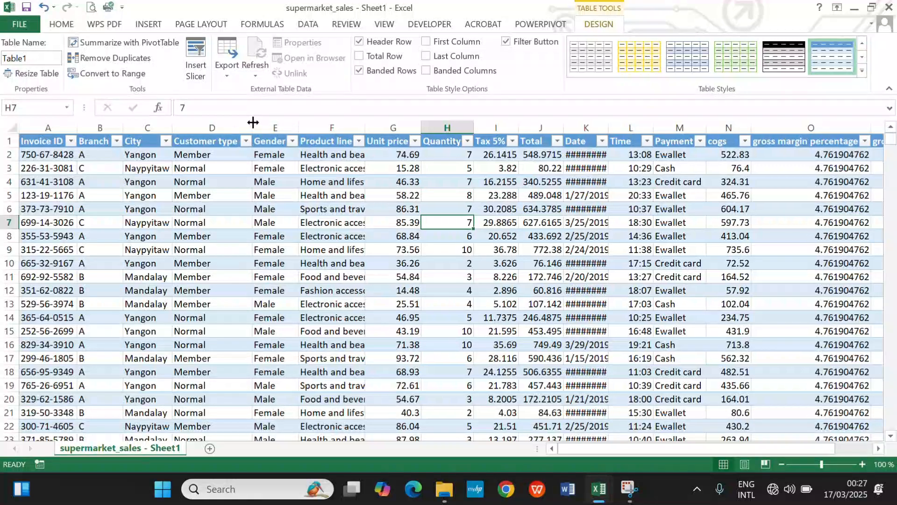
double_click(296, 123)
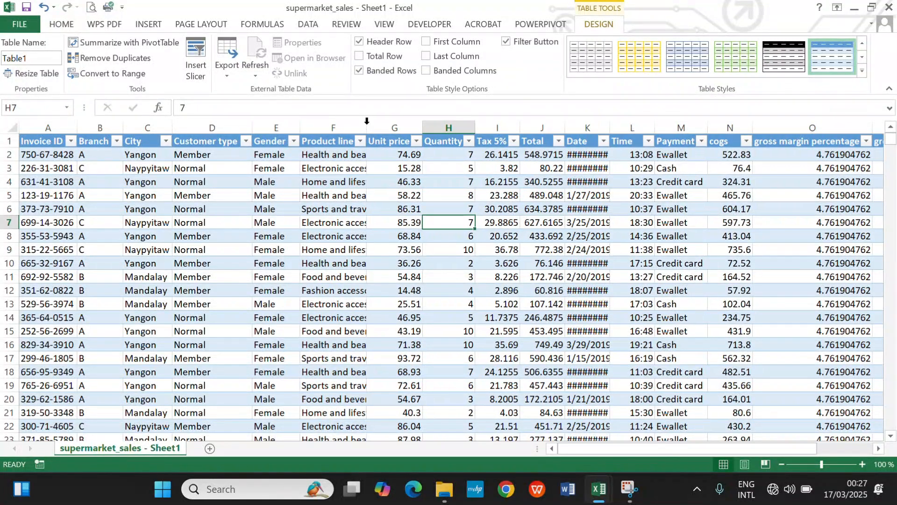
double_click(367, 122)
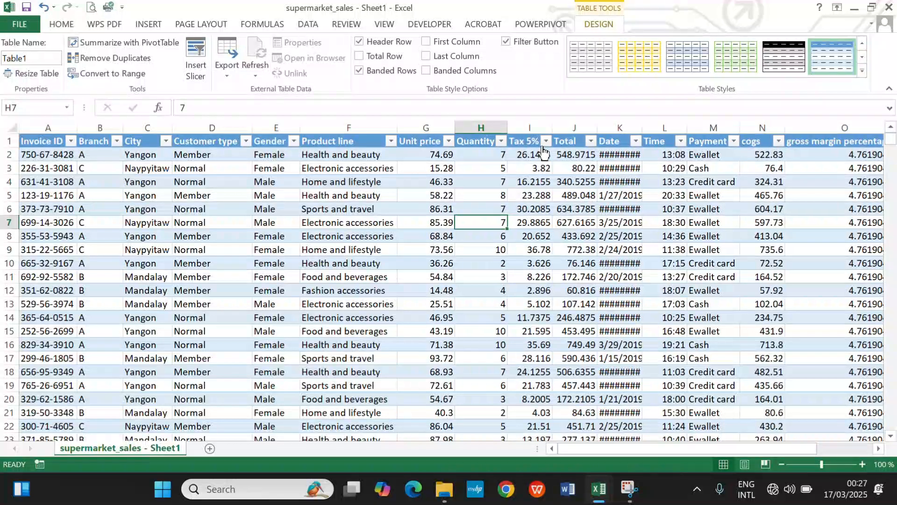
Fit the widths of the Quantity, Tax 5%, Date and Time columns to their contents.
double_click(507, 126)
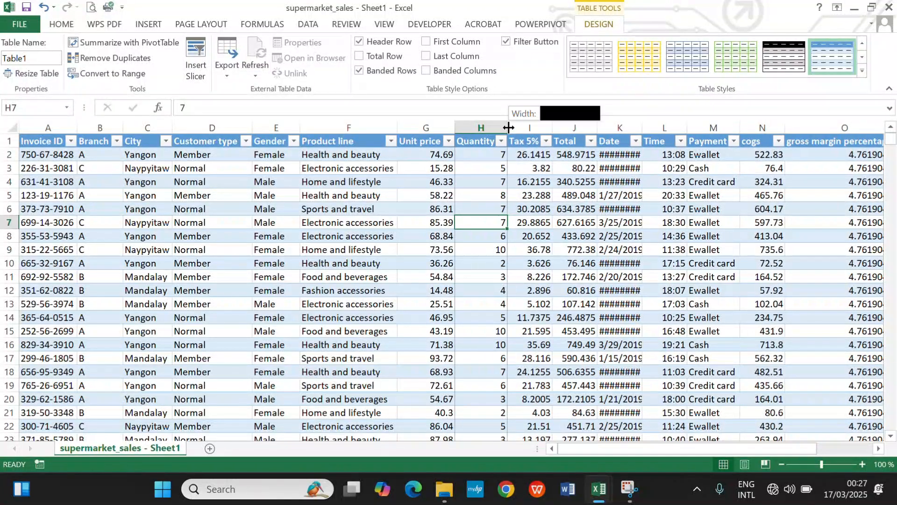
double_click(552, 123)
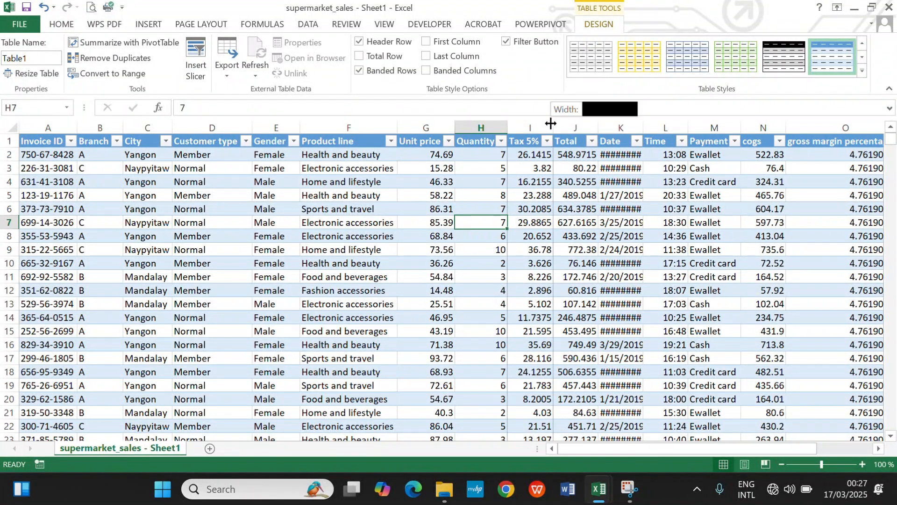
double_click(644, 126)
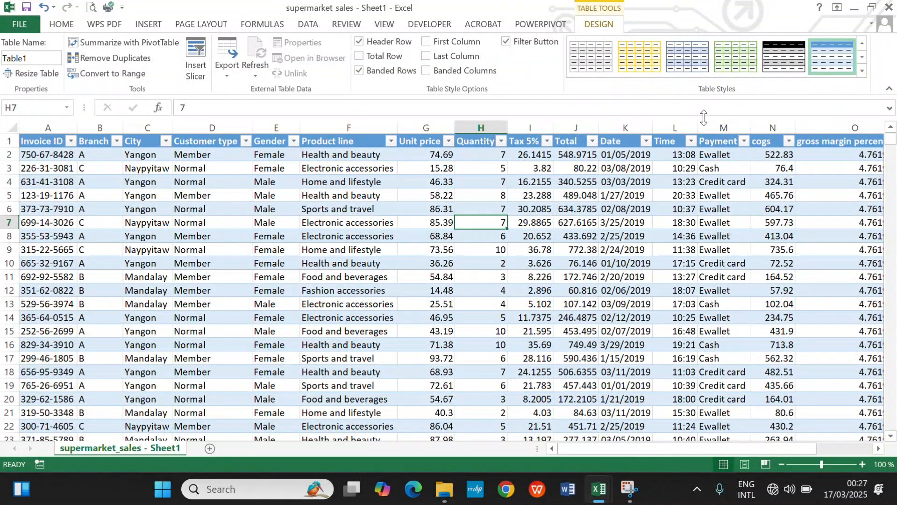
drag(699, 129, 698, 129)
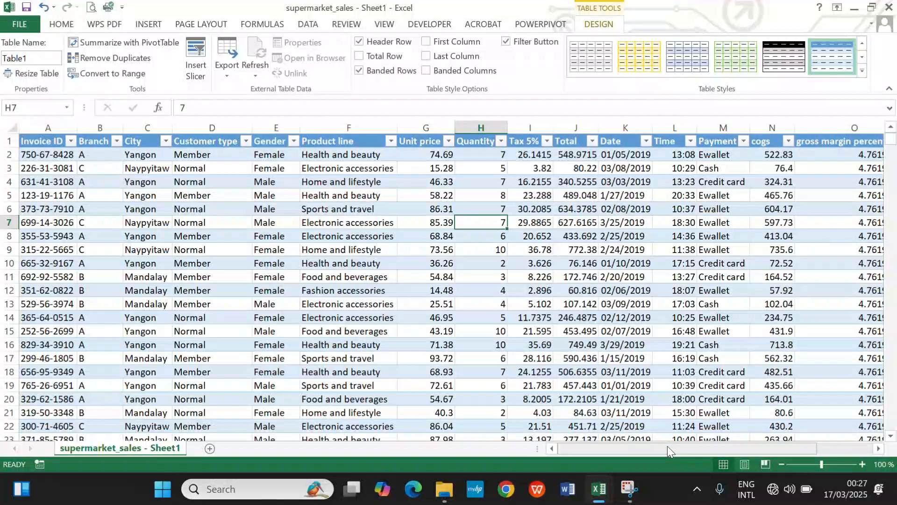
Adjust the widths of the Payment, cogs and gross margin percentage columns to suit their contents.
drag(667, 445, 740, 448)
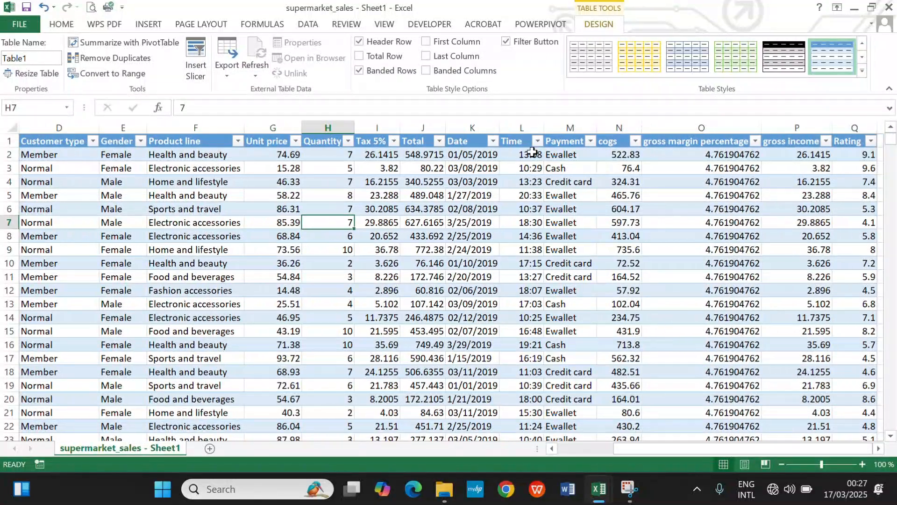
drag(596, 124, 636, 124)
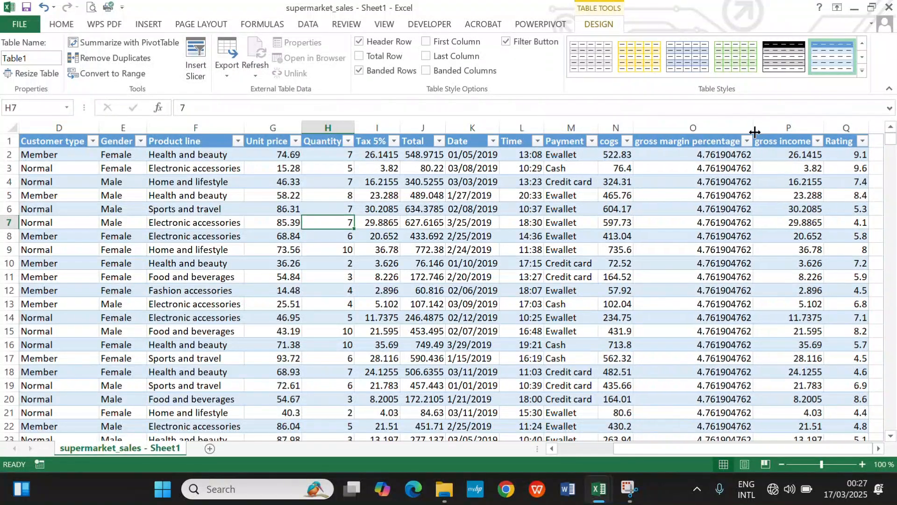
drag(755, 130, 757, 131)
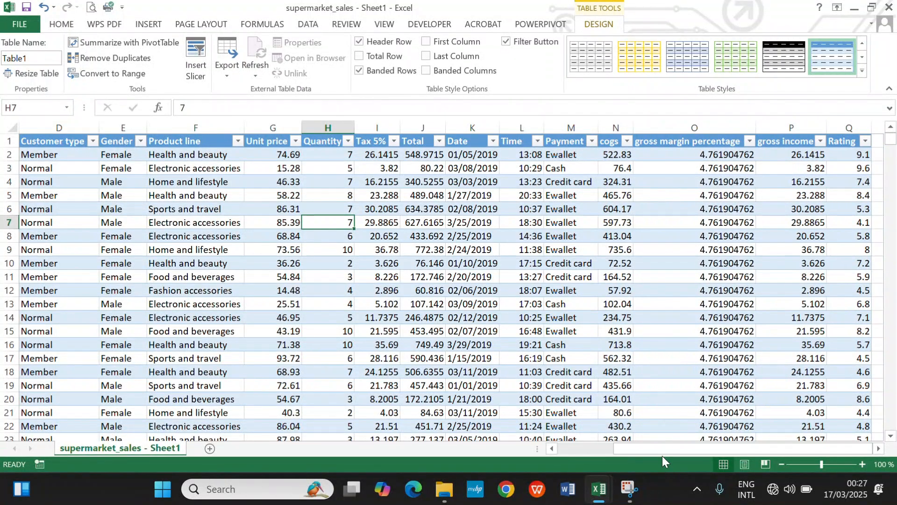
drag(662, 448, 662, 447)
drag(725, 447, 771, 448)
drag(762, 132, 751, 130)
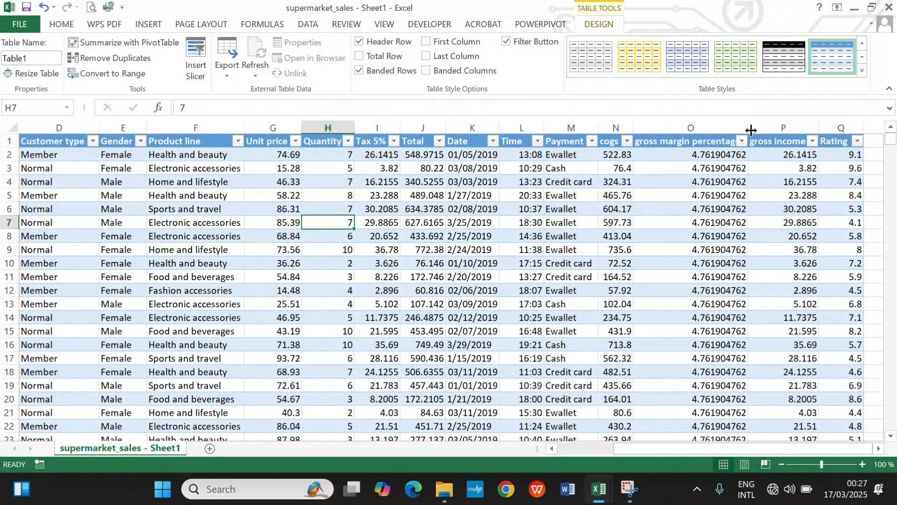
Fit the widths of the gross income and Rating columns to their contents.
double_click(819, 123)
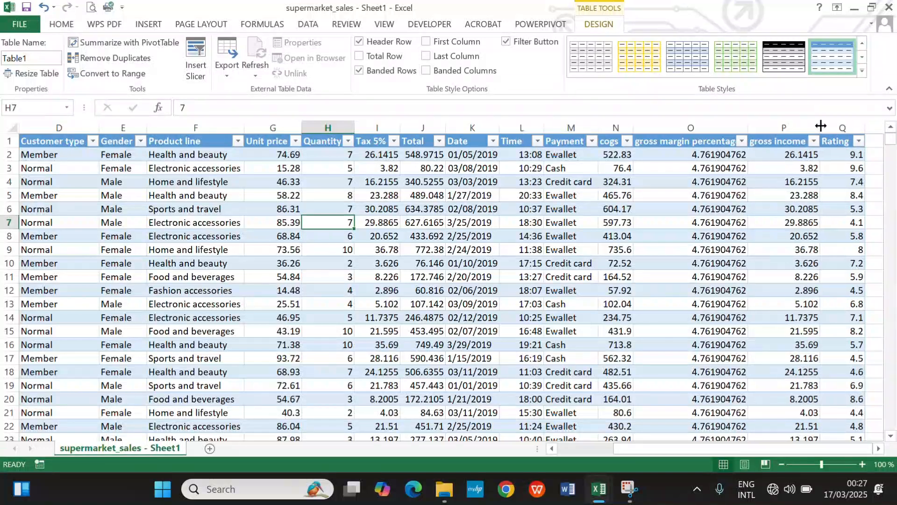
click(878, 449)
click(878, 448)
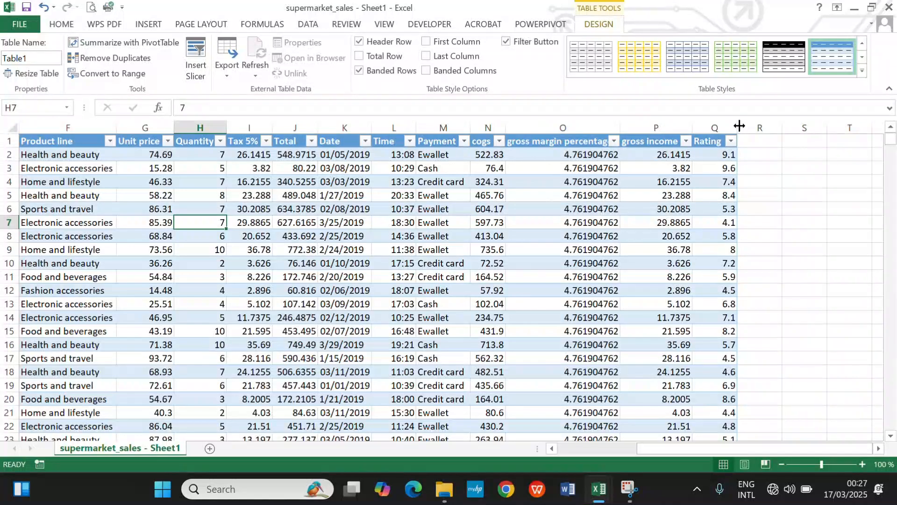
double_click(739, 124)
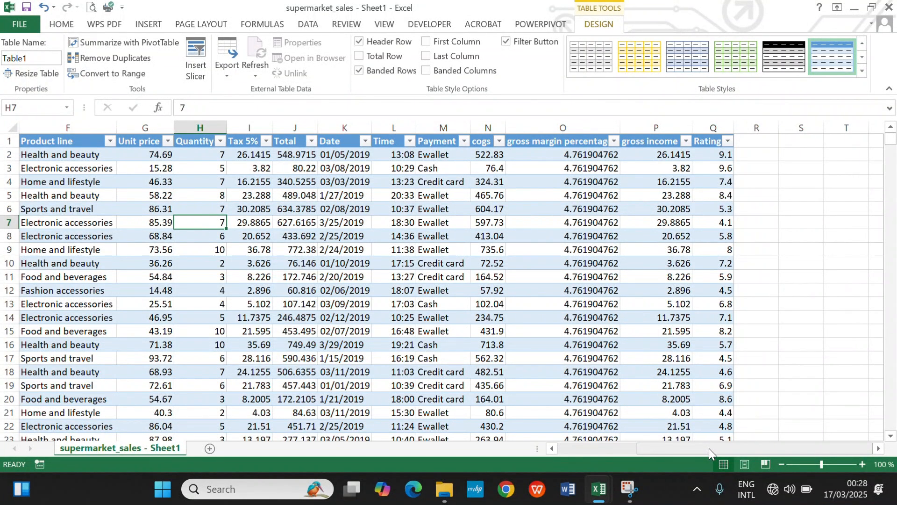
Examine the table across all columns and down to its last record, and select cell S4 in the empty area beside it.
drag(724, 449, 781, 444)
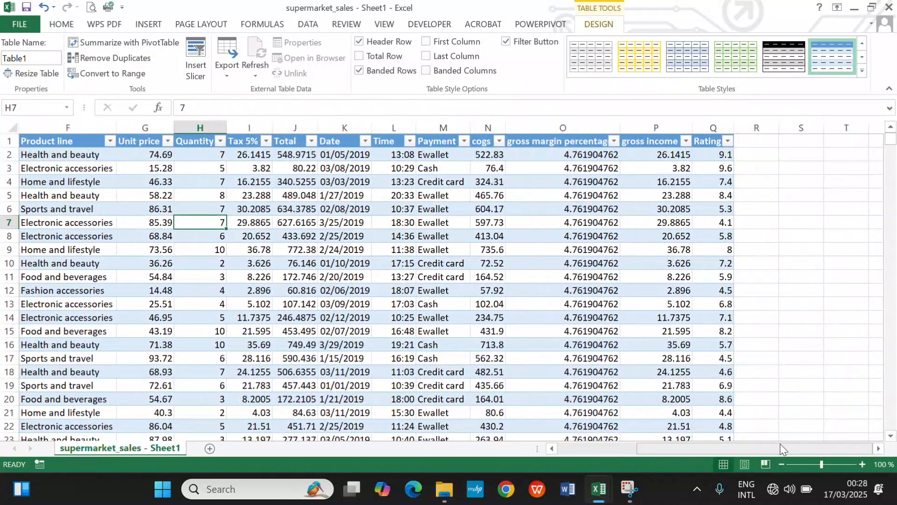
click(880, 448)
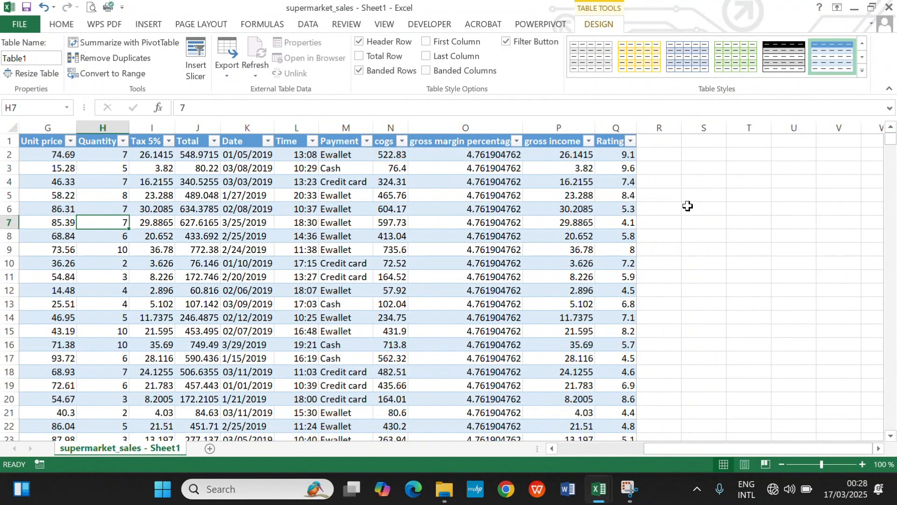
scroll(731, 205, down, 5)
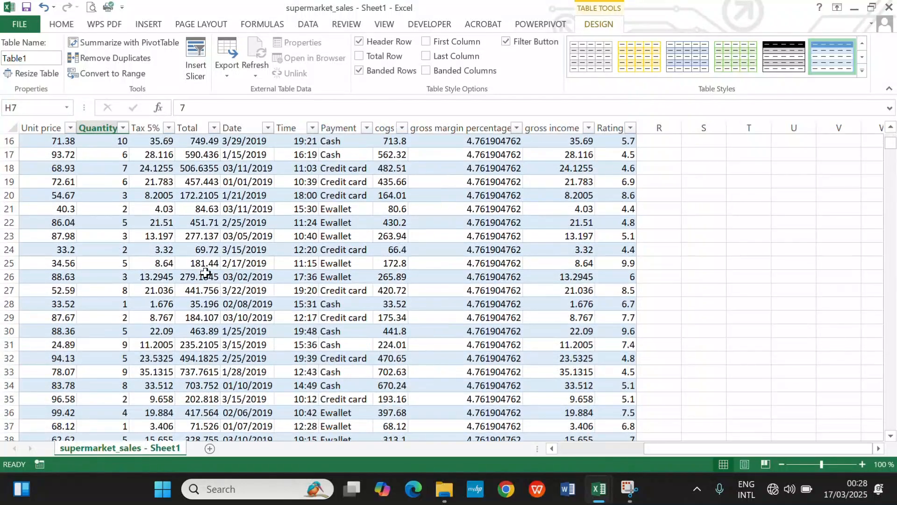
scroll(371, 342, up, 5)
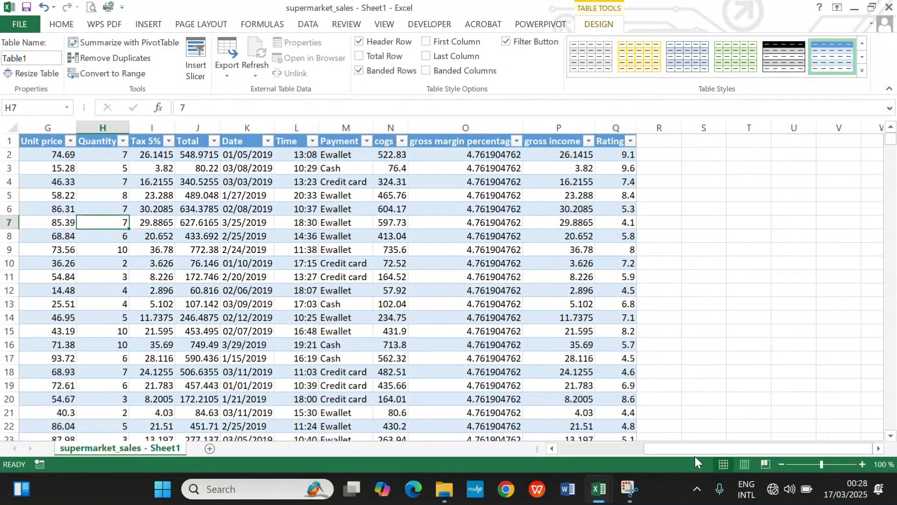
drag(694, 456, 608, 455)
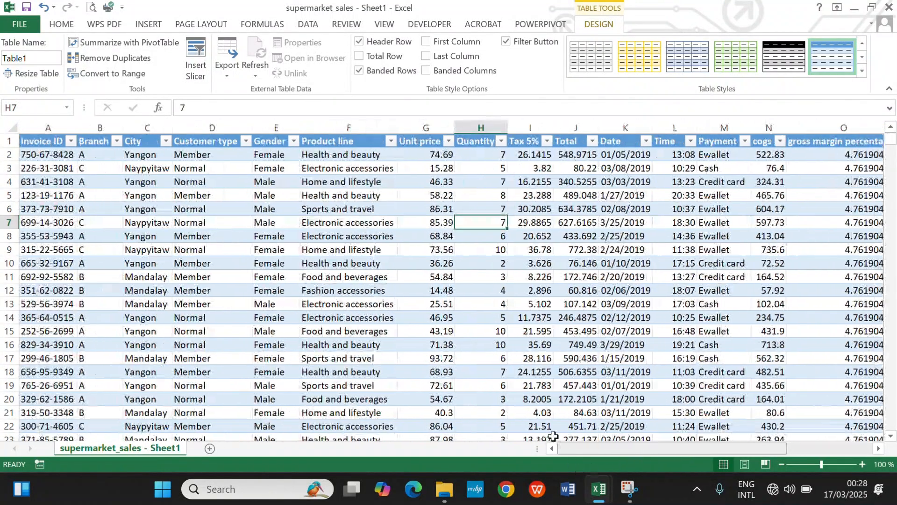
click(45, 155)
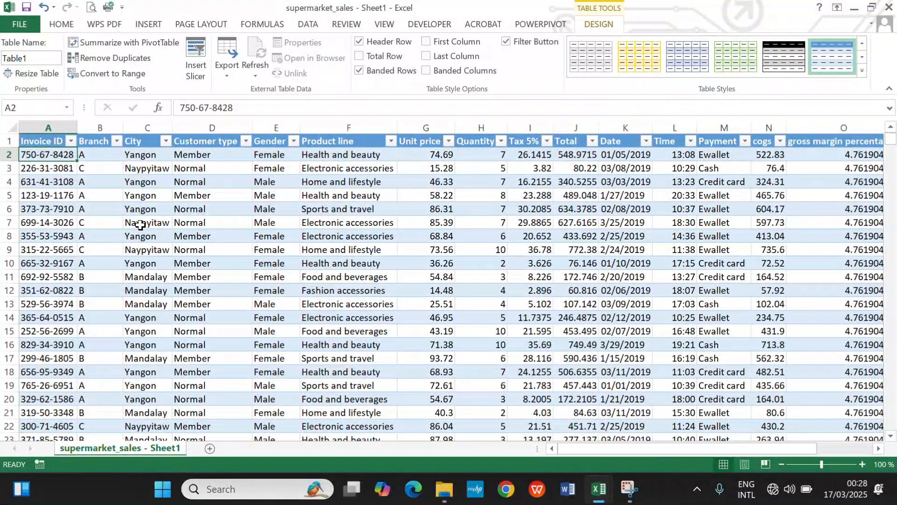
key(ctrl+Down)
key(ctrl+Up)
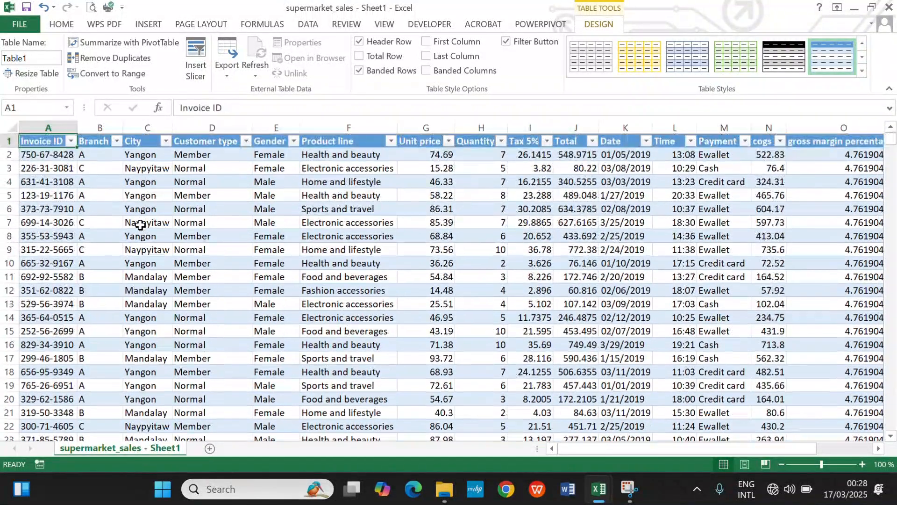
drag(878, 448, 879, 449)
click(692, 184)
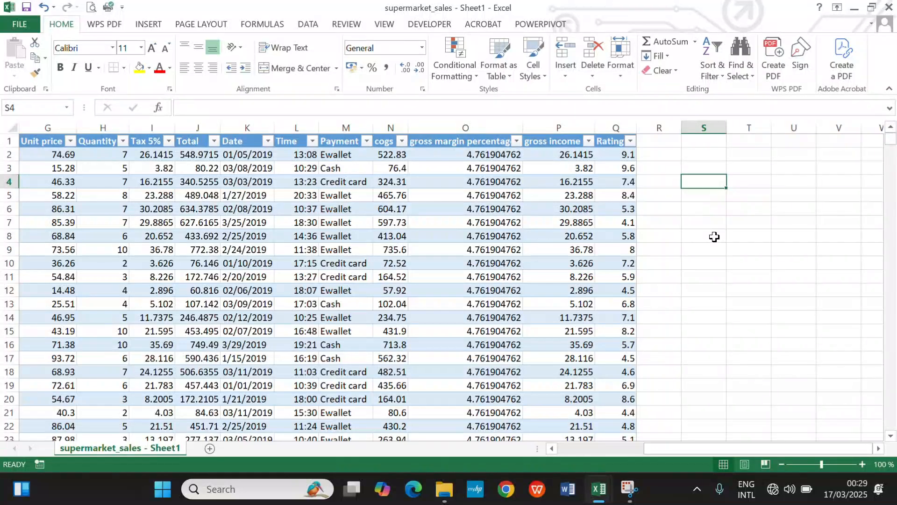
Sum the gross income values from P2 to P403 in cell S4 with the SUM function.
text(=sum)
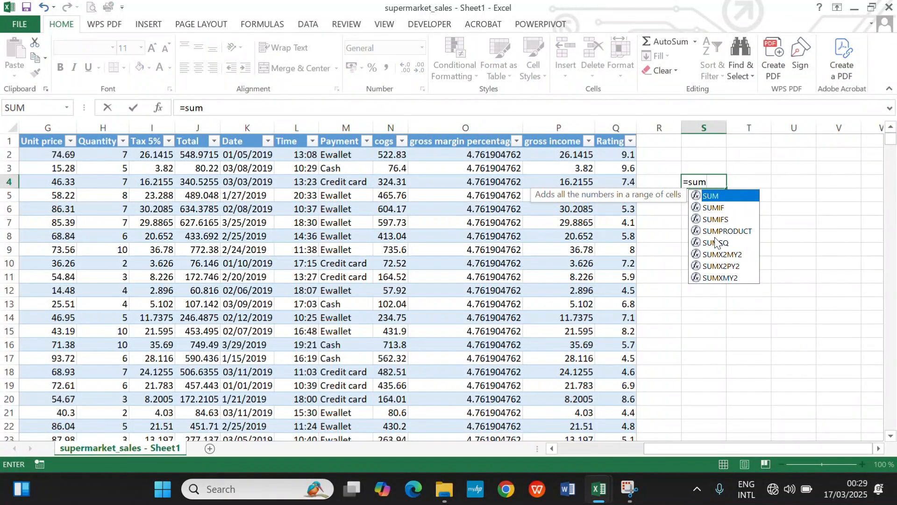
key(Tab)
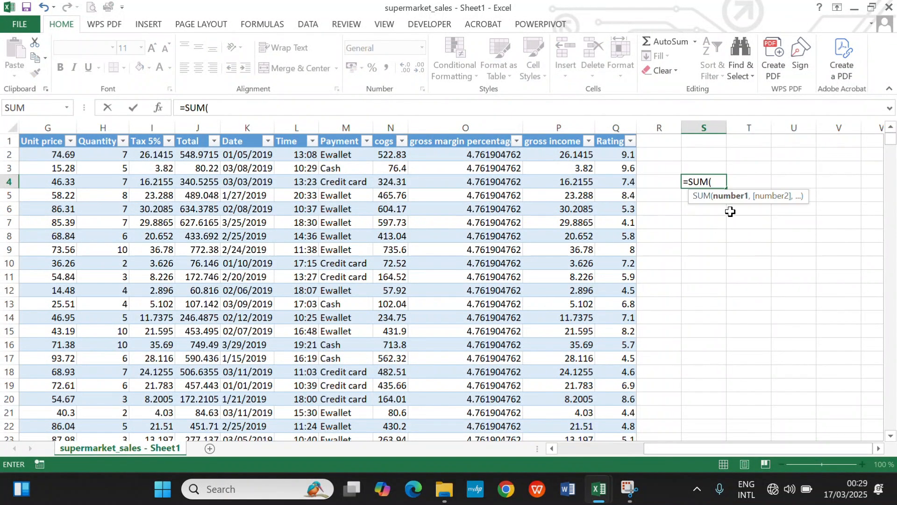
click(558, 152)
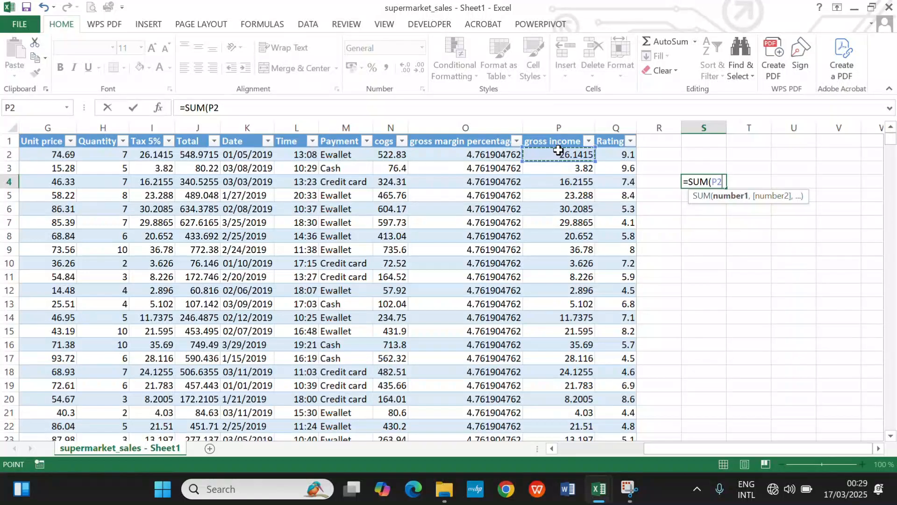
click(594, 158)
drag(594, 161, 582, 500)
key(Return)
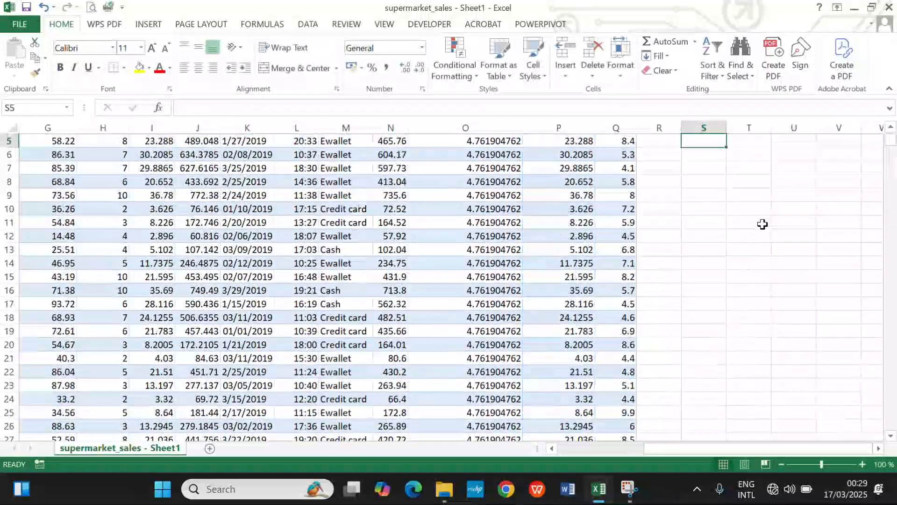
Clear the SUM formula from cell S4.
click(705, 182)
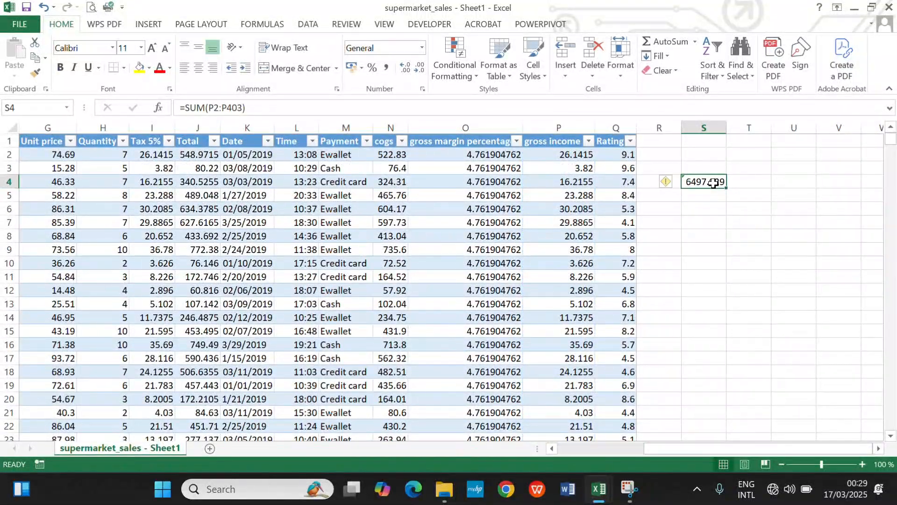
key(BackSpace)
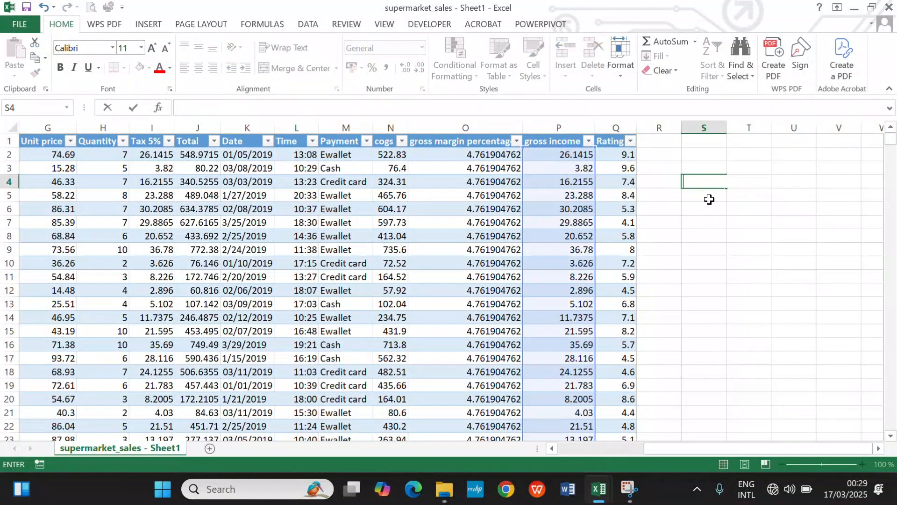
click(706, 181)
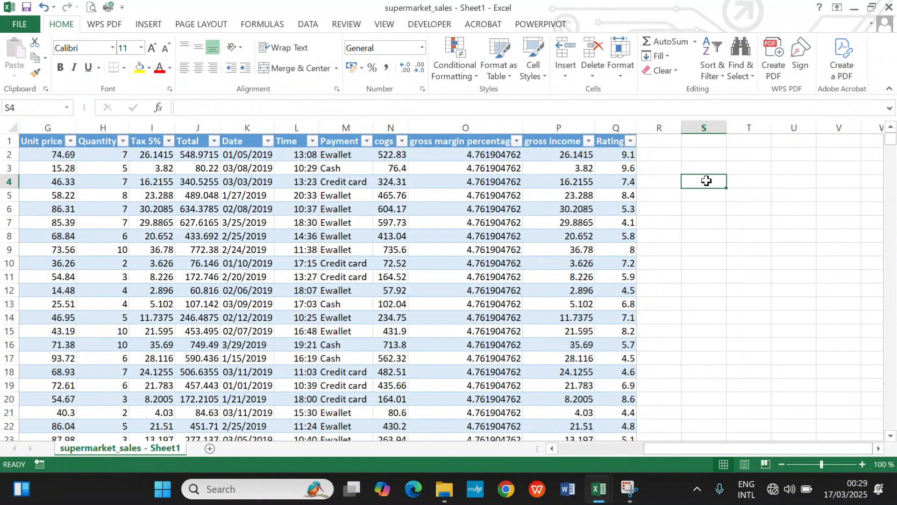
text(=aver)
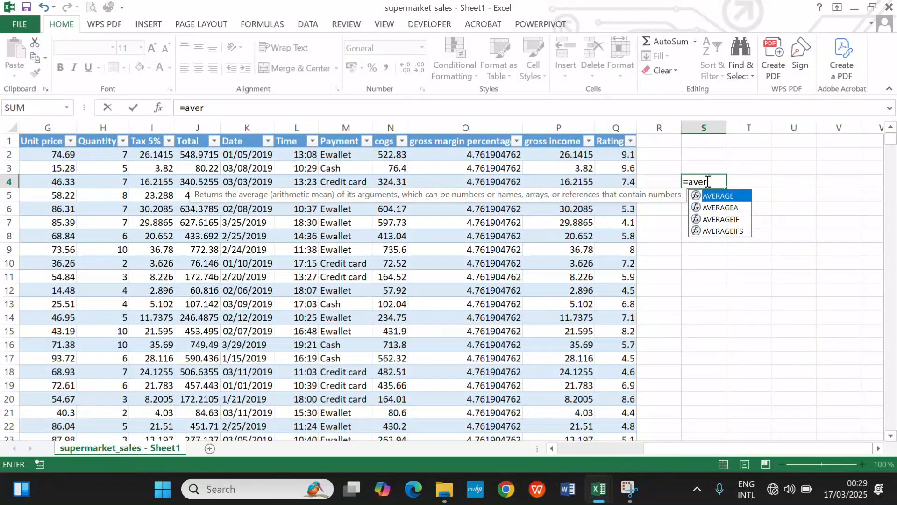
key(Tab)
key(BackSpace)
key(BackSpace)
key(BackSpace)
key(BackSpace)
key(BackSpace)
key(BackSpace)
key(BackSpace)
key(BackSpace)
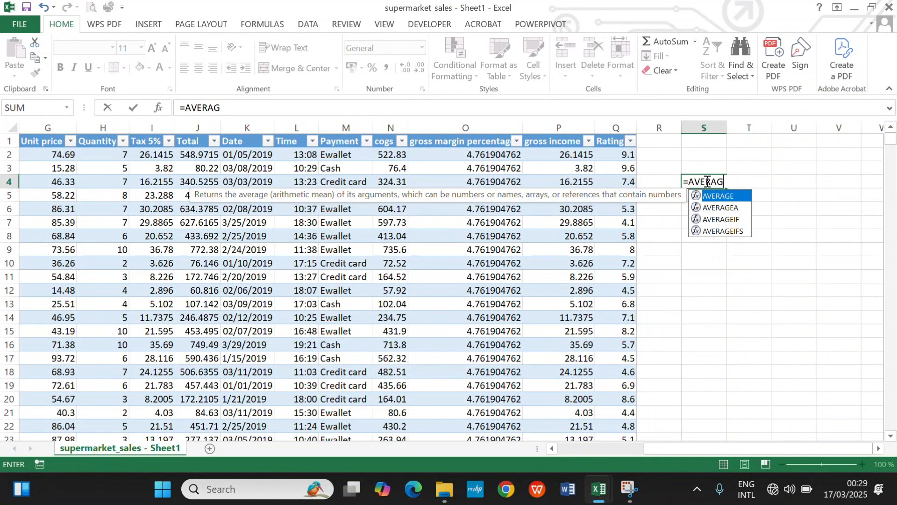
text(cou)
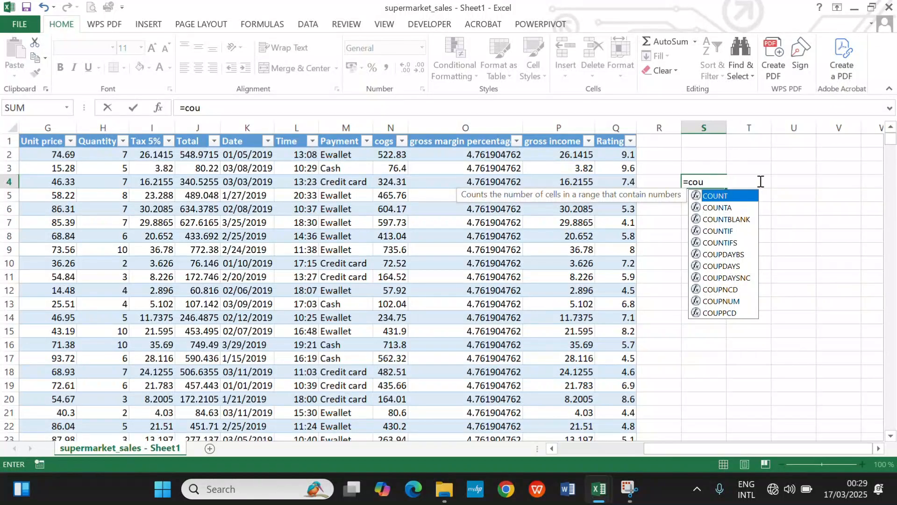
key(Escape)
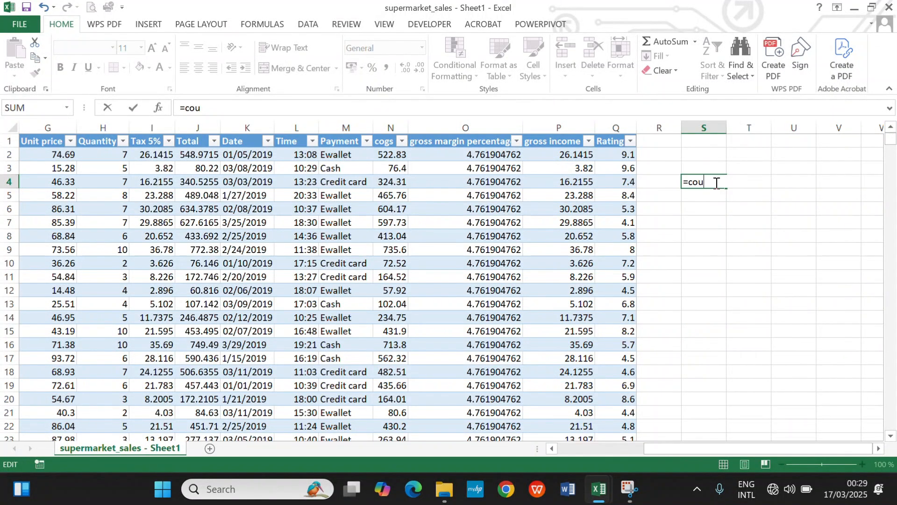
key(BackSpace)
key(BackSpace)
key(BackSpace)
key(Escape)
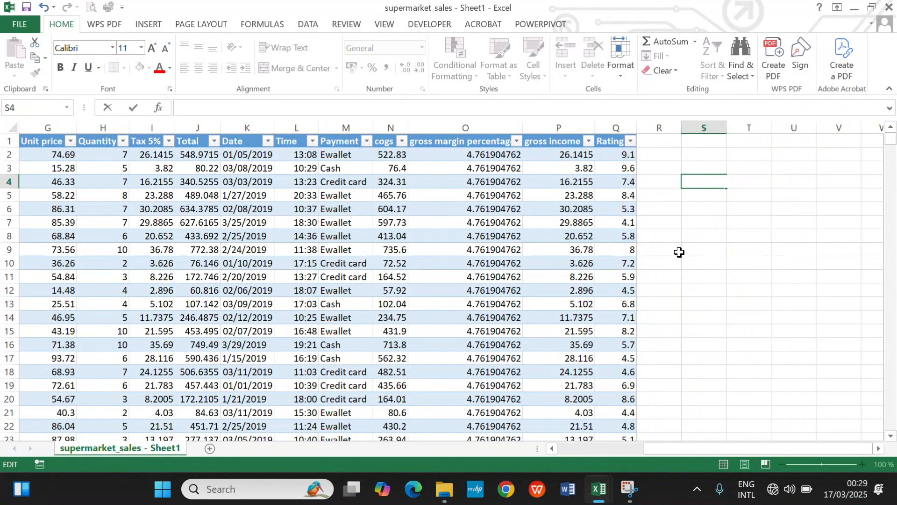
click(703, 208)
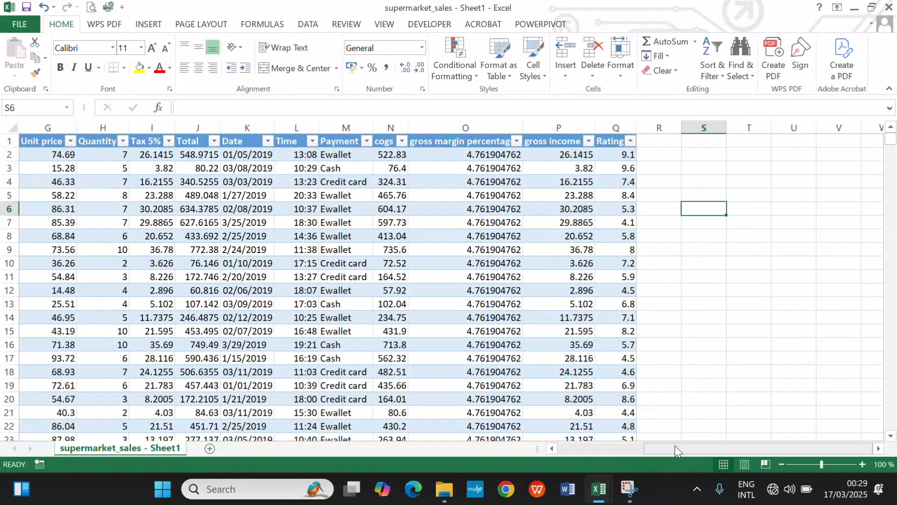
Check which cities the City column's filter offers, keeping all of them selected.
drag(675, 445, 622, 431)
drag(602, 436, 560, 436)
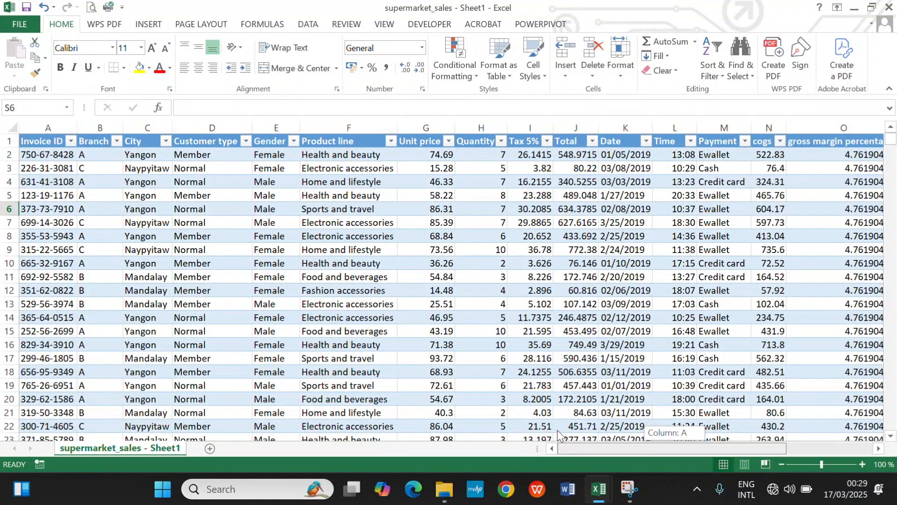
drag(558, 434, 557, 429)
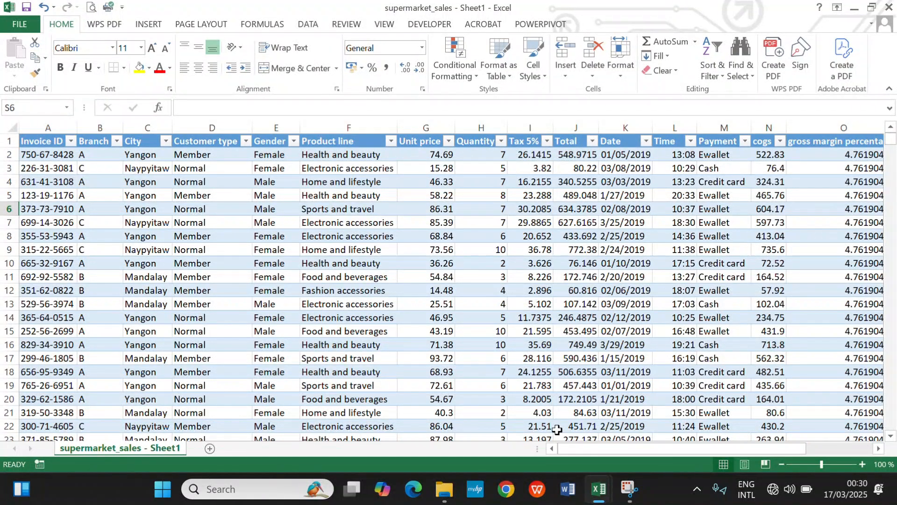
click(167, 141)
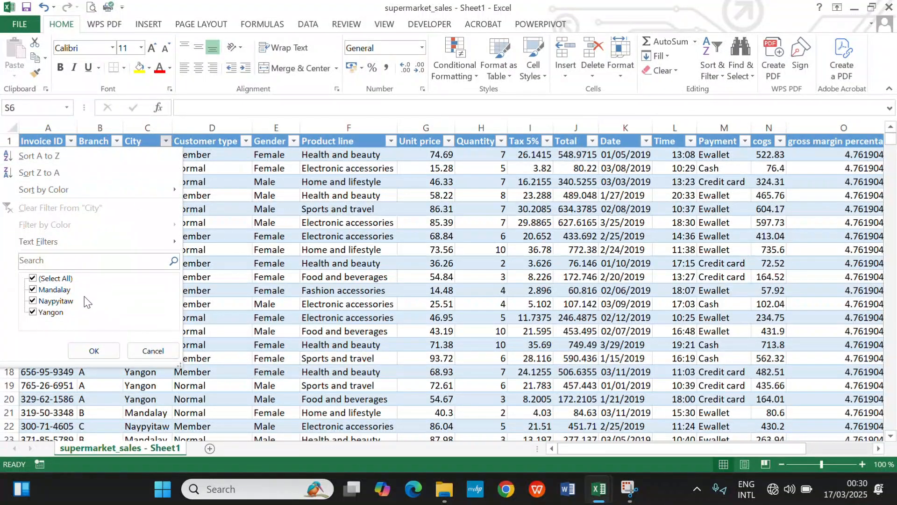
click(96, 350)
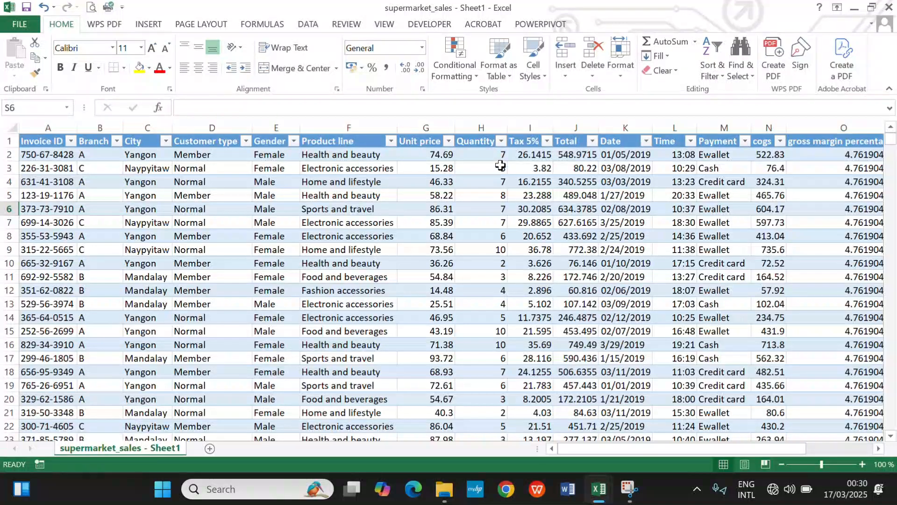
Insert a new table column before the Date column and widen it to hold a formula.
right_click(641, 121)
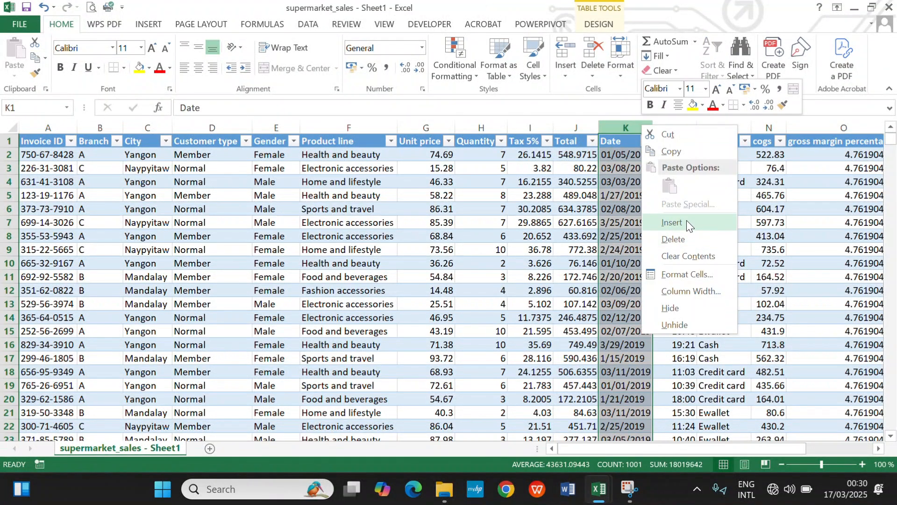
click(686, 220)
drag(644, 129, 766, 134)
Enter a SUMIF formula in cell K3 with the City column as its range and an empty text criterion.
click(662, 169)
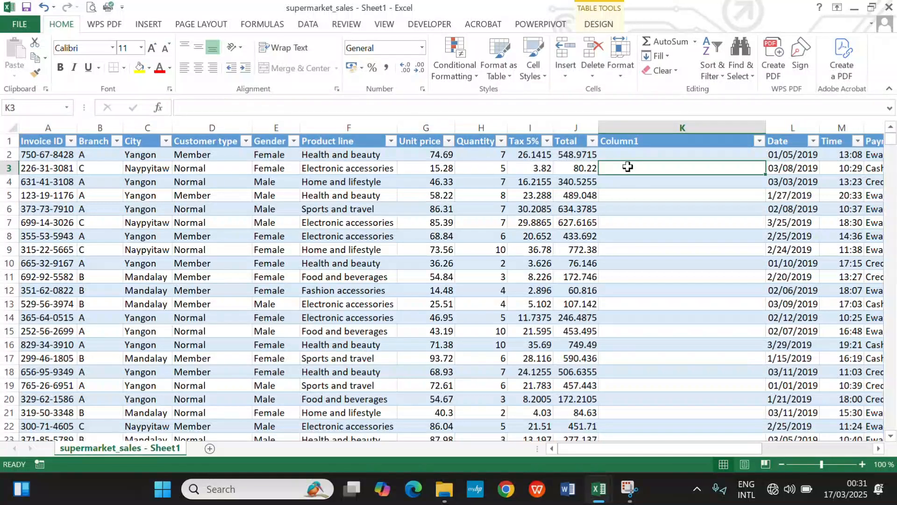
text(=)
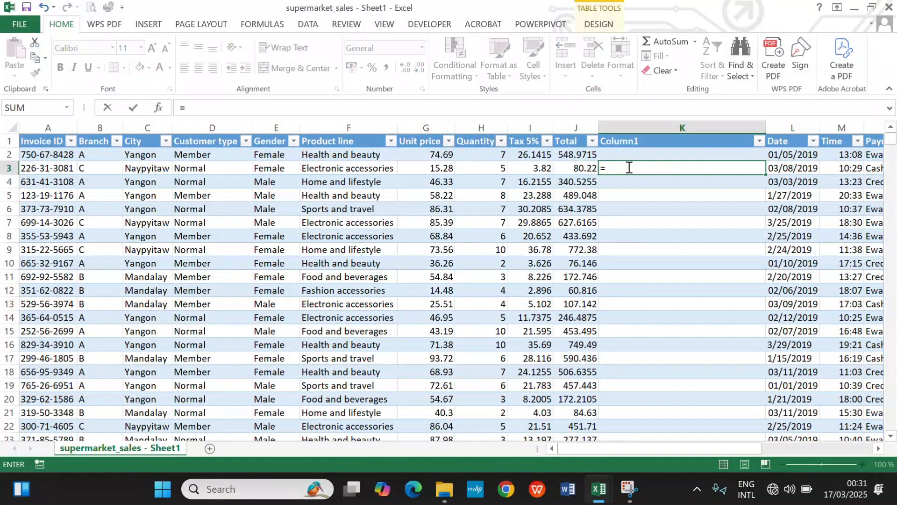
click(269, 108)
text(sumif)
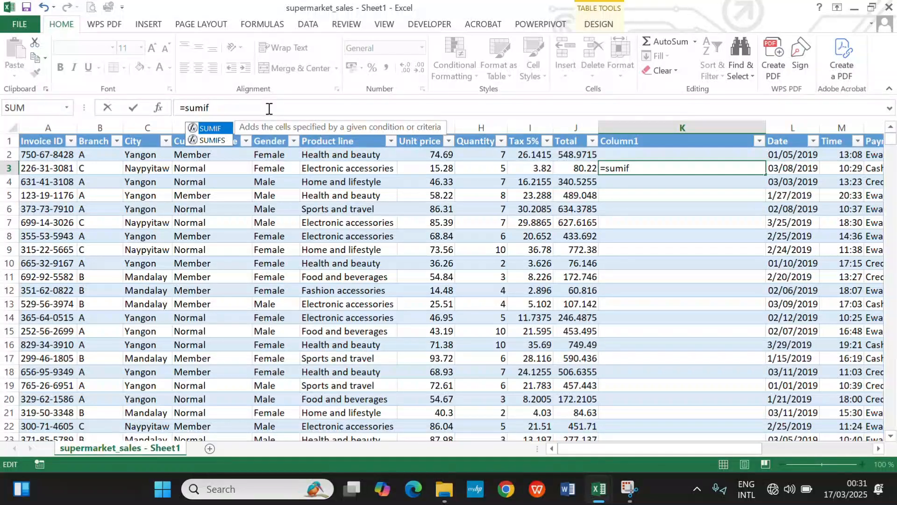
key(Tab)
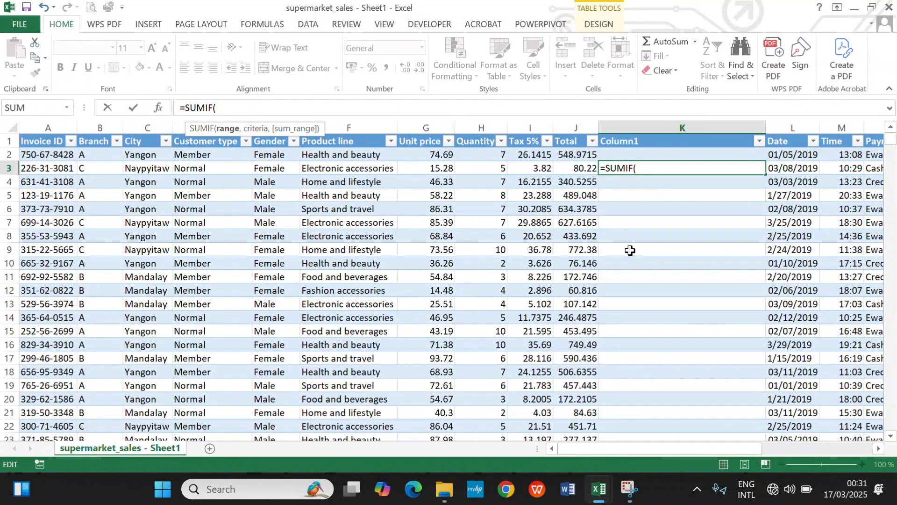
click(148, 155)
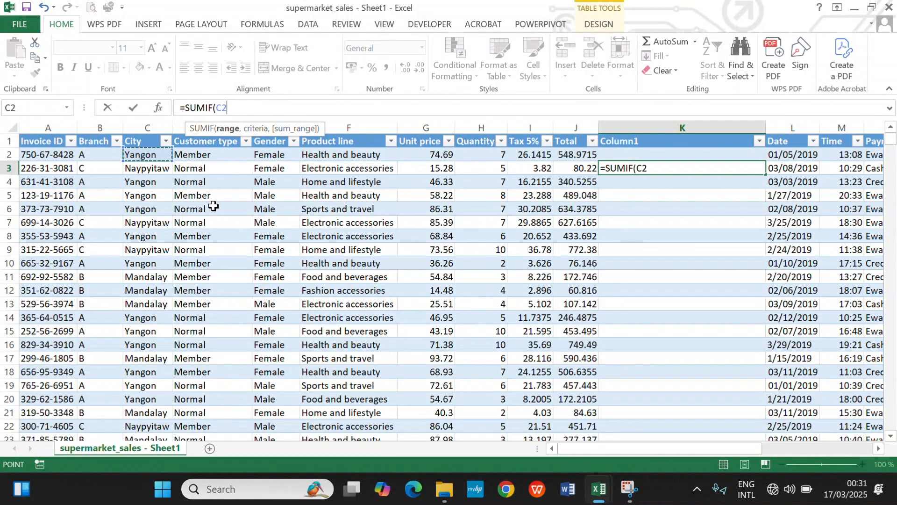
key(ctrl+shift+Down)
text(,)
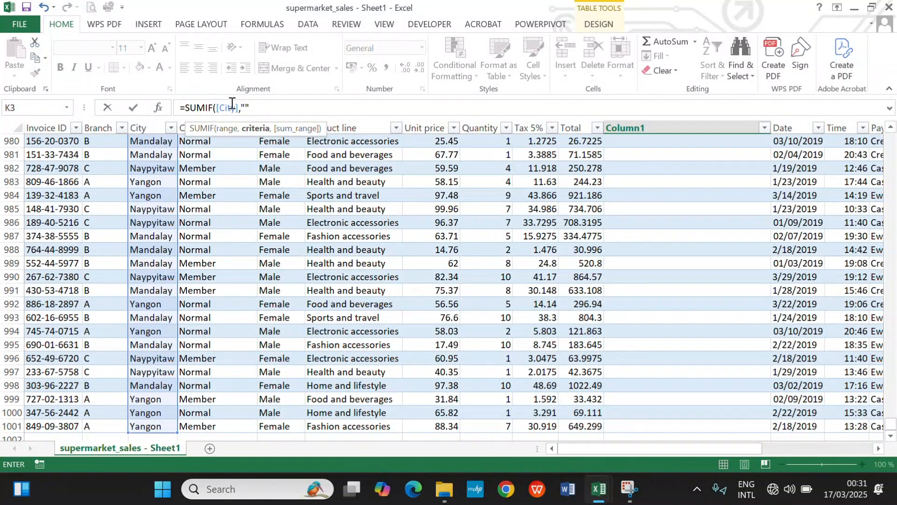
key(Left)
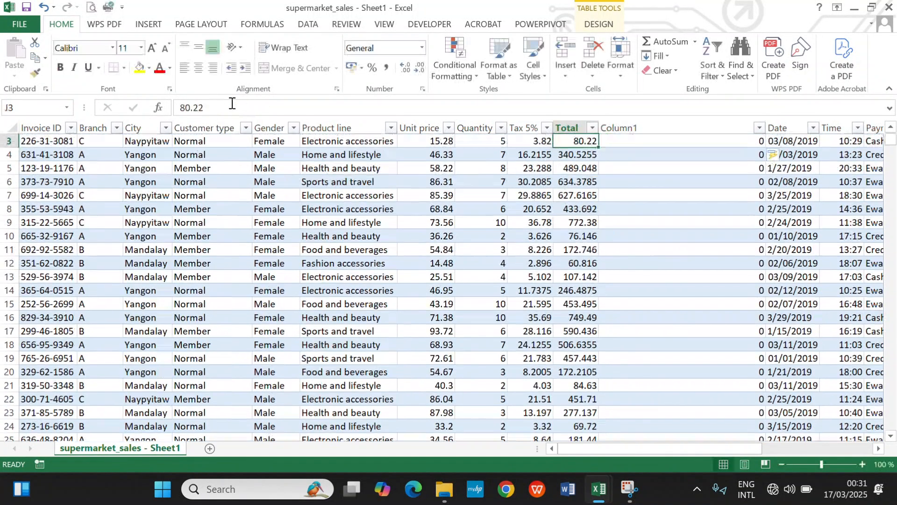
Complete the SUMIF formula in K3 with the criterion "Yangon" and the Total column as the sum range.
scroll(682, 192, up, 1)
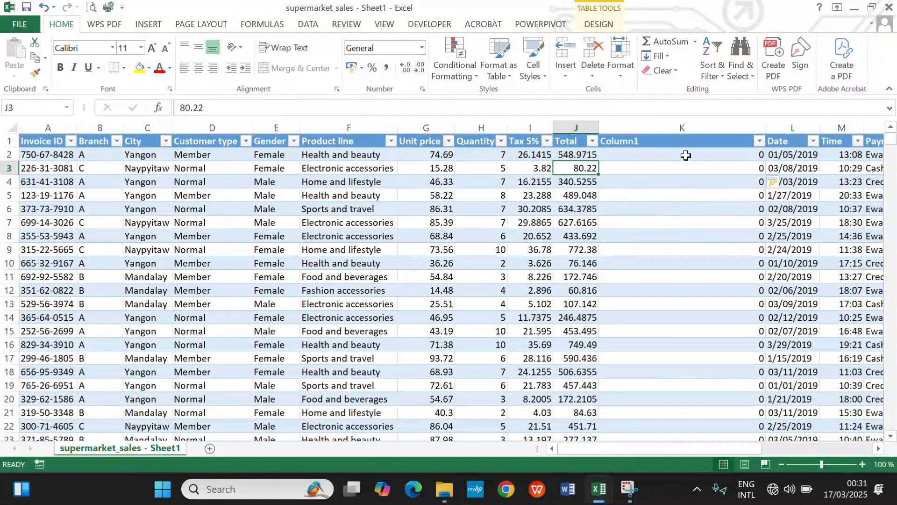
click(643, 164)
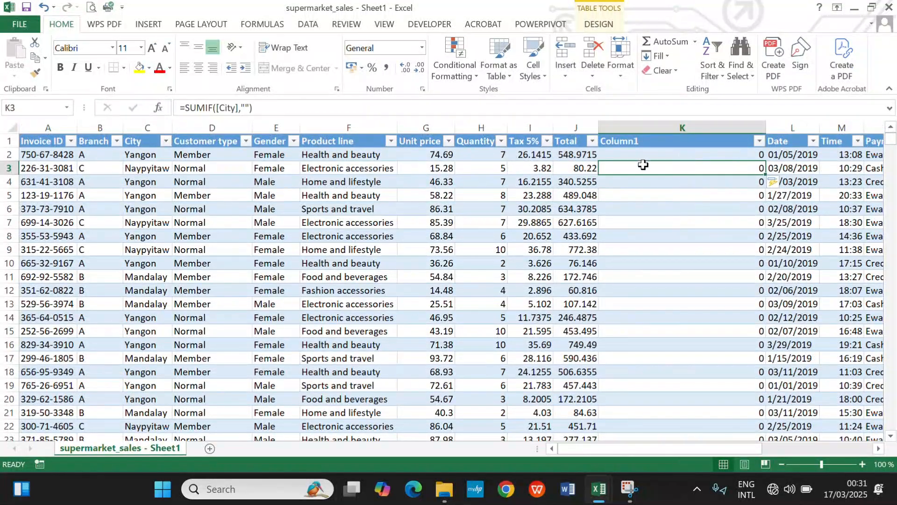
click(245, 107)
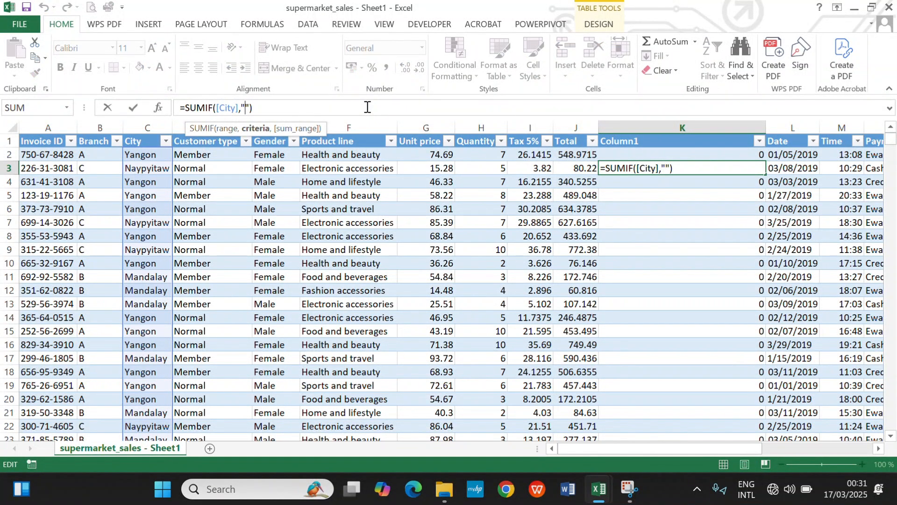
text(Yangon")
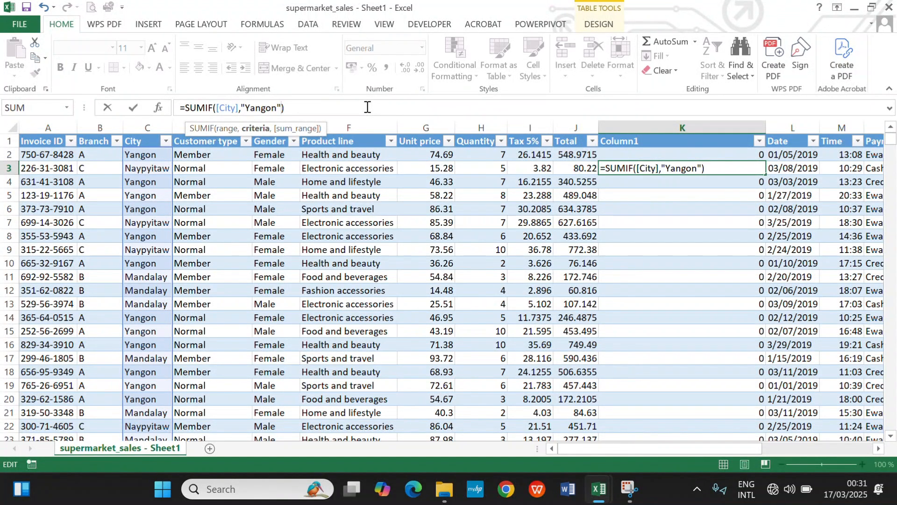
text(,)
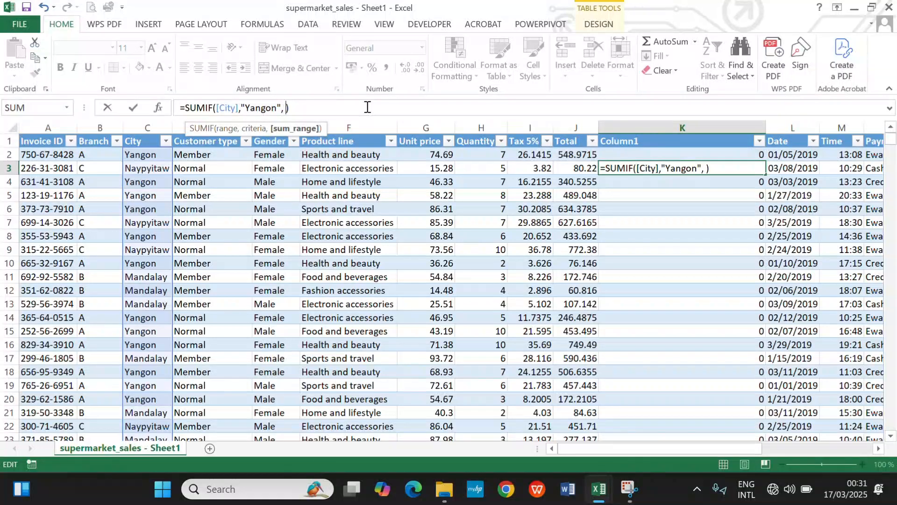
click(577, 153)
key(ctrl+shift+Down)
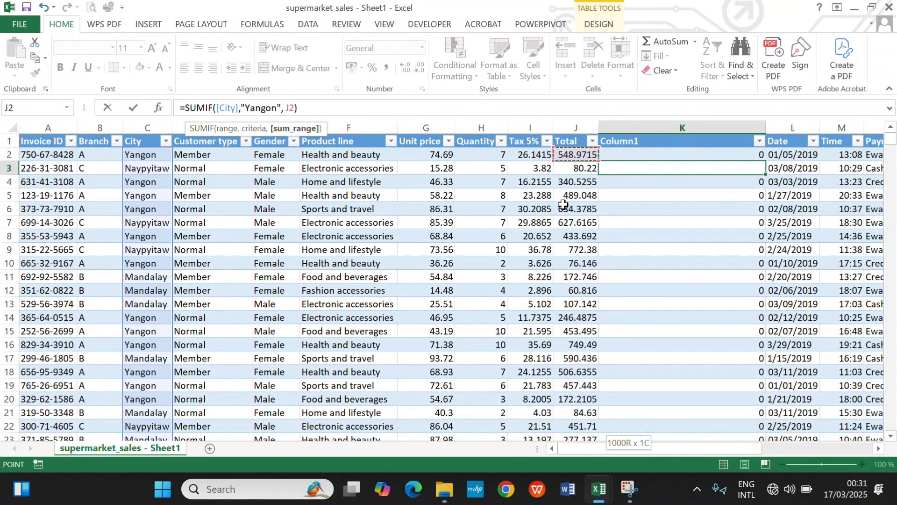
key(Return)
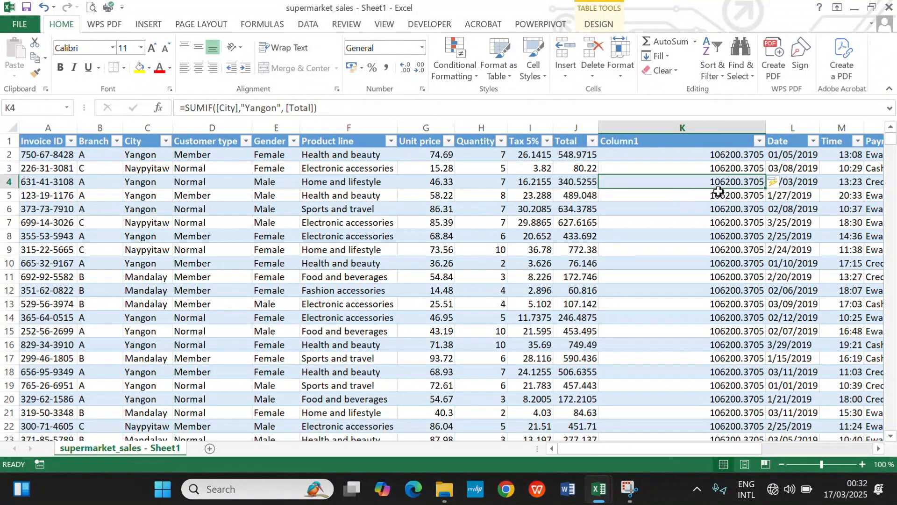
Format the SUMIF result in cell K4 to show two decimal places.
click(407, 69)
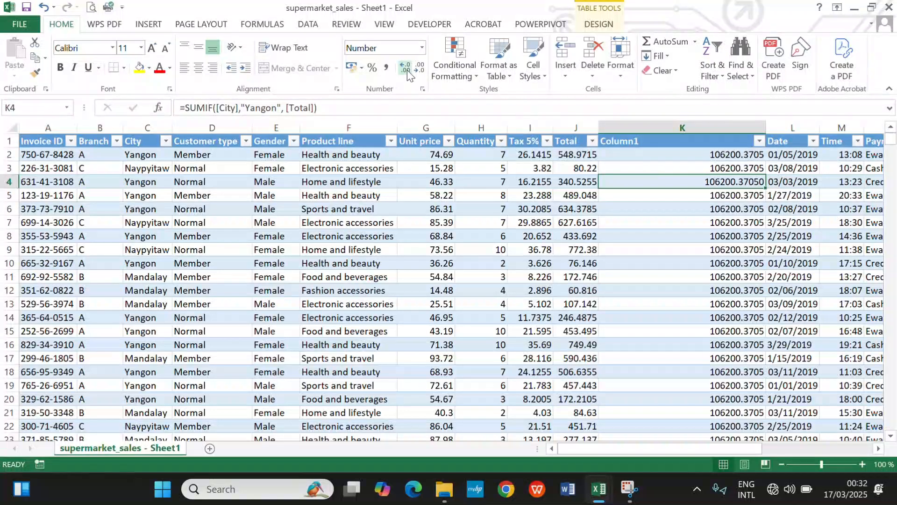
click(422, 67)
click(422, 67)
click(421, 65)
click(727, 156)
Change the criterion of the SUMIF formula in cell K3 to "Mandalay".
click(707, 169)
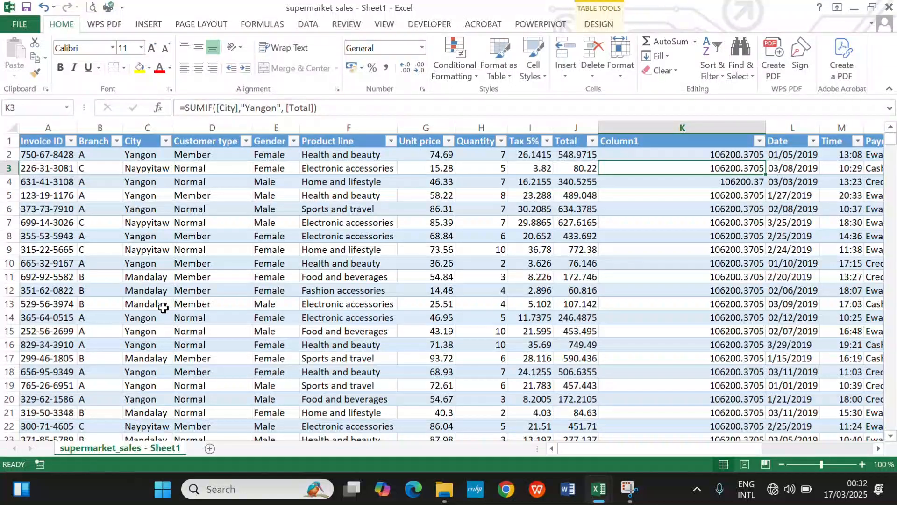
click(280, 109)
key(BackSpace)
key(BackSpace)
key(BackSpace)
key(BackSpace)
key(BackSpace)
key(BackSpace)
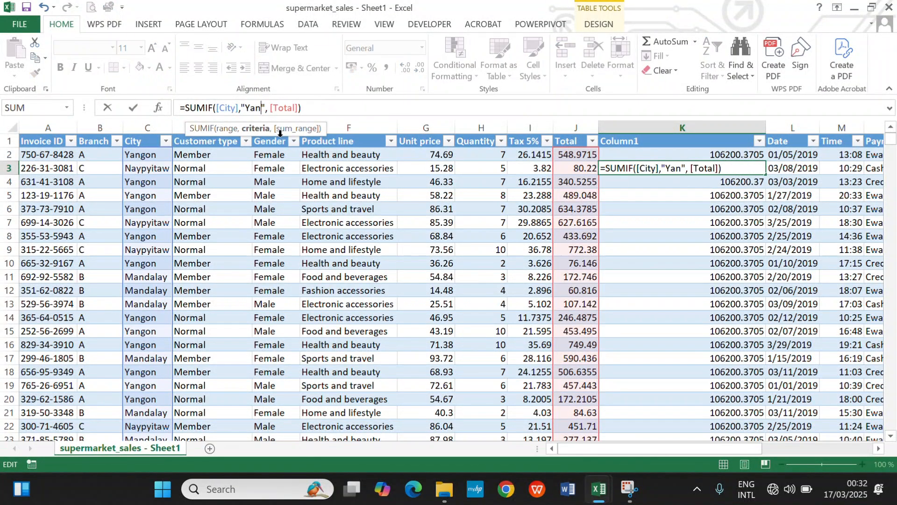
text(Mandalay)
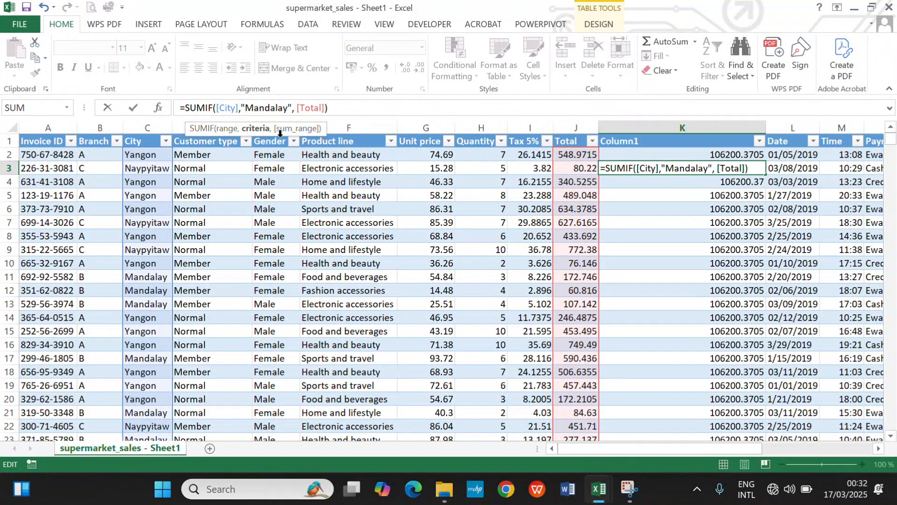
key(Return)
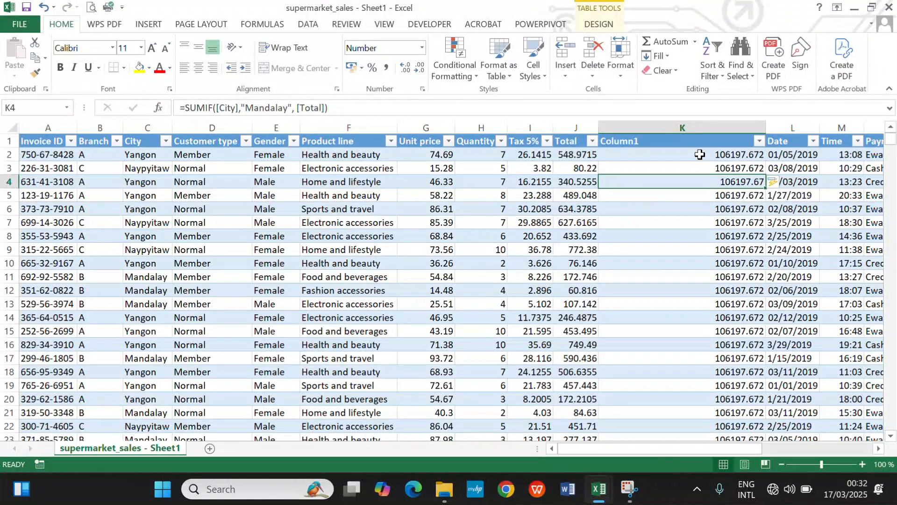
Undo the SUMIF edits and formatting in Column1 back to an empty cell K3.
key(ctrl+z)
key(ctrl+z)
key(ctrl+z)
key(ctrl+z)
key(ctrl+z)
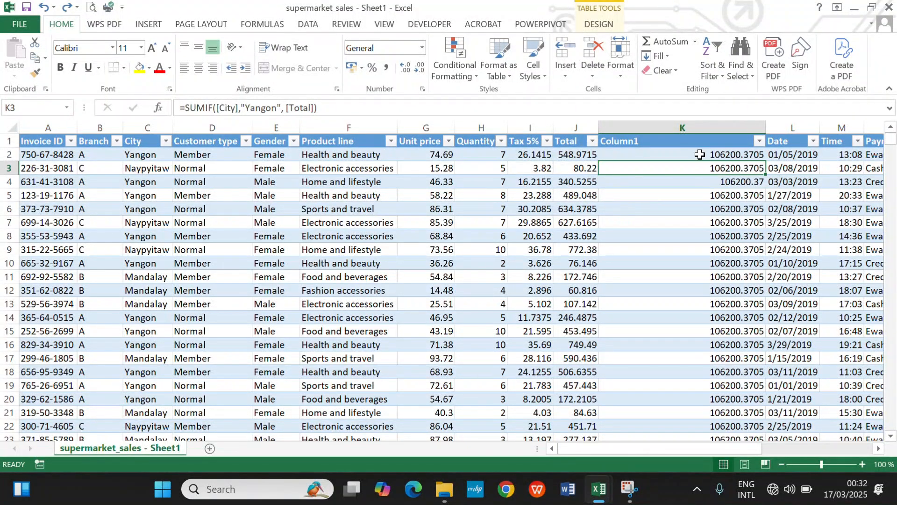
key(ctrl+z)
key(ctrl+z)
key(ctrl+z)
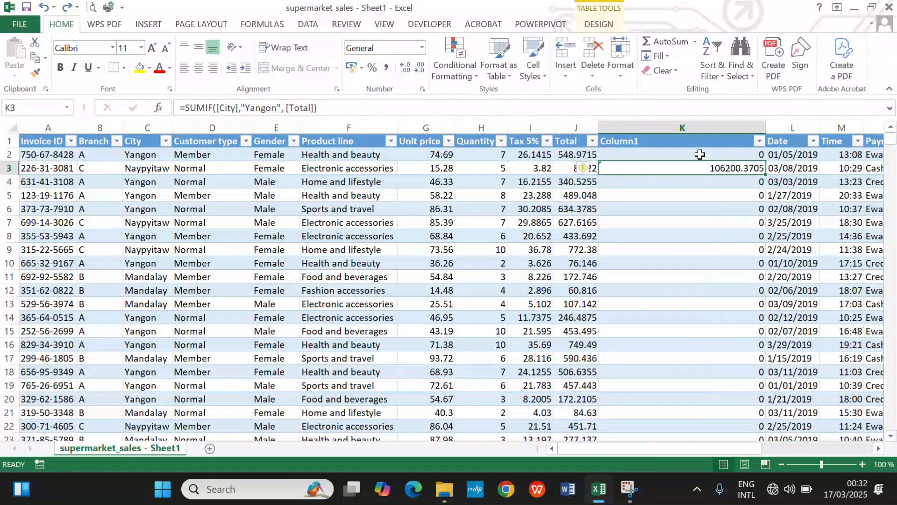
key(ctrl+z)
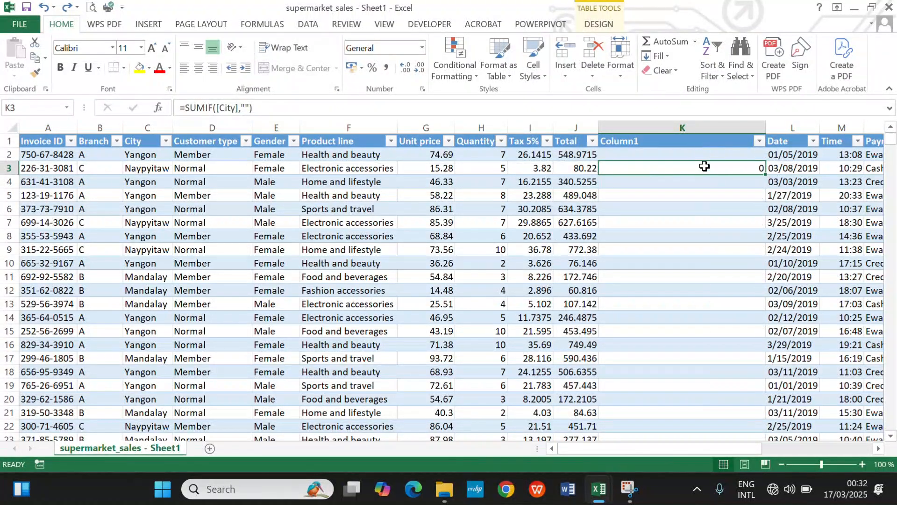
key(ctrl+z)
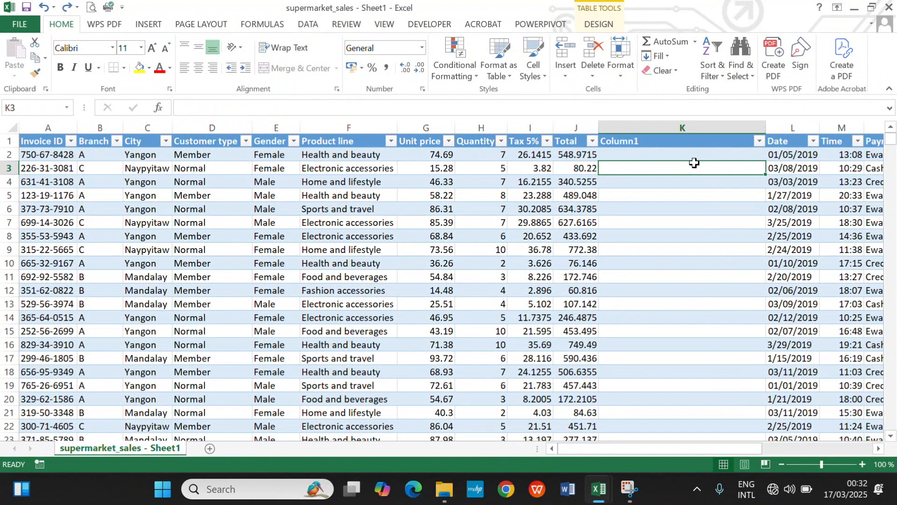
Start a SUMIFS formula in cell K3 with the Total column as the sum range.
click(241, 109)
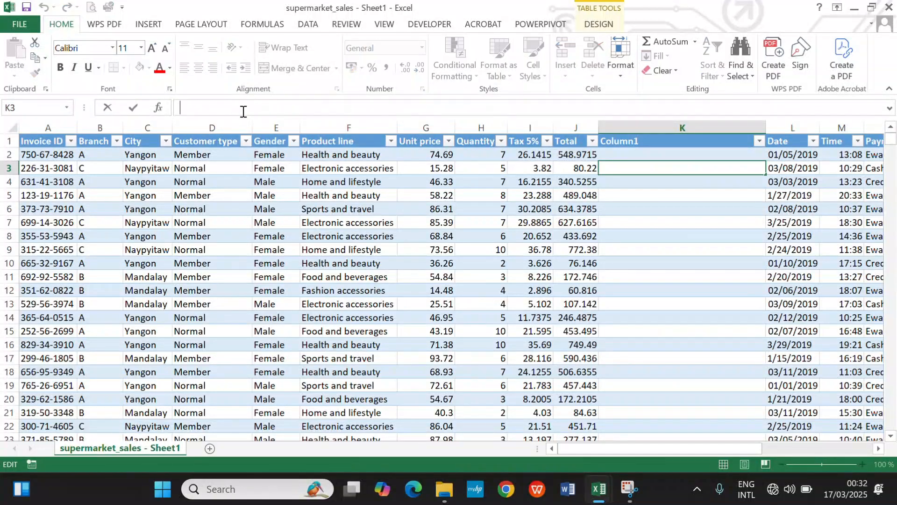
text(=)
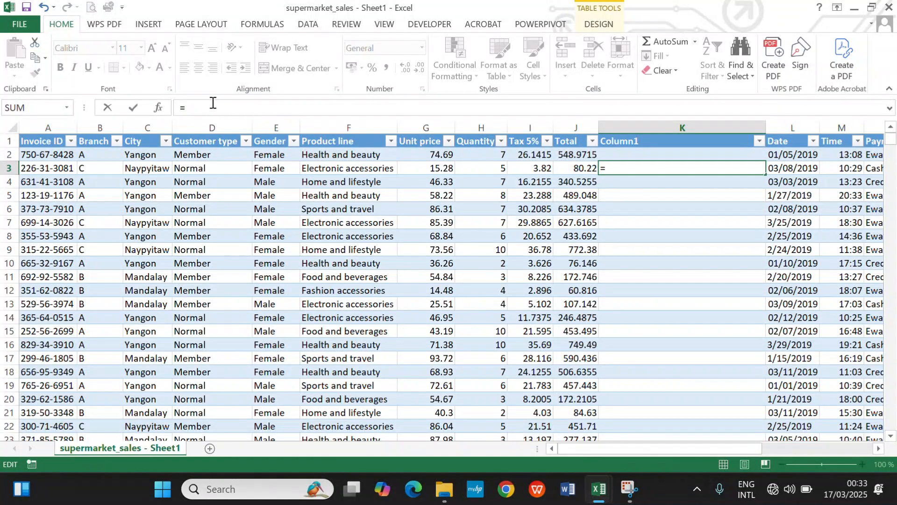
text(sumifs)
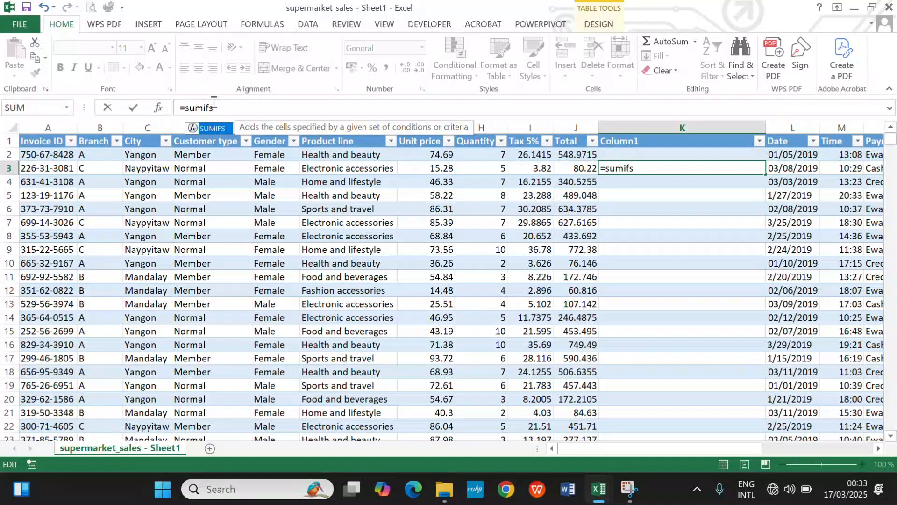
key(Tab)
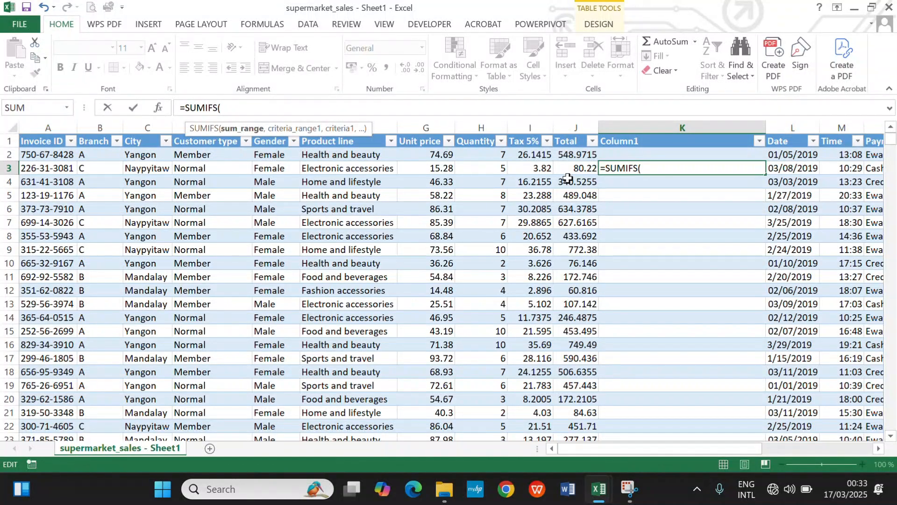
click(578, 151)
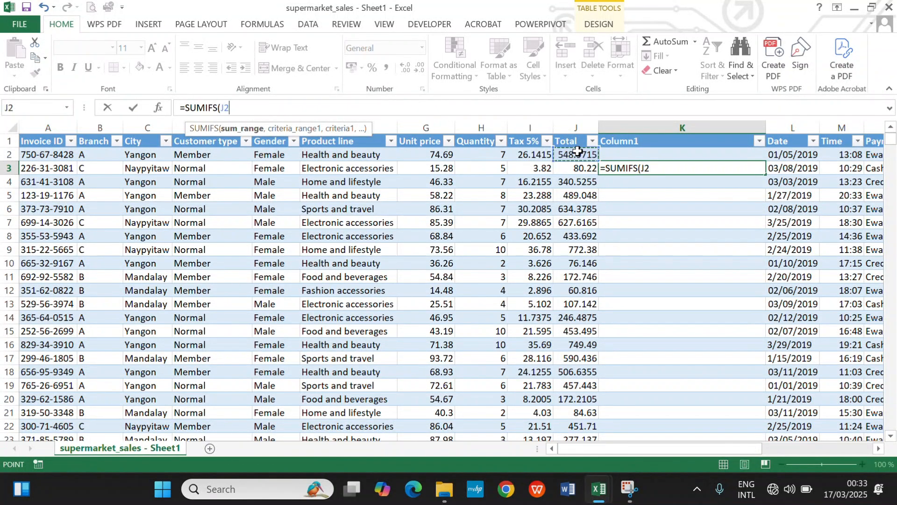
key(ctrl+shift+Down)
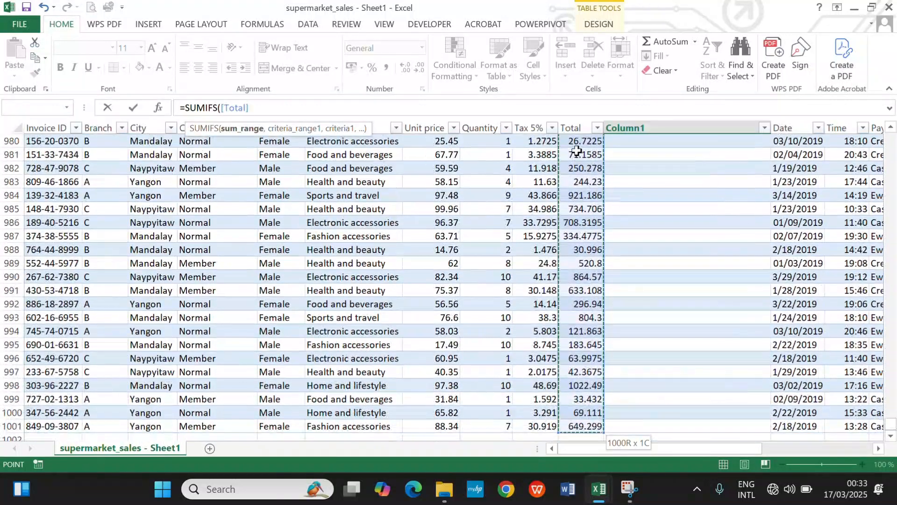
text(,)
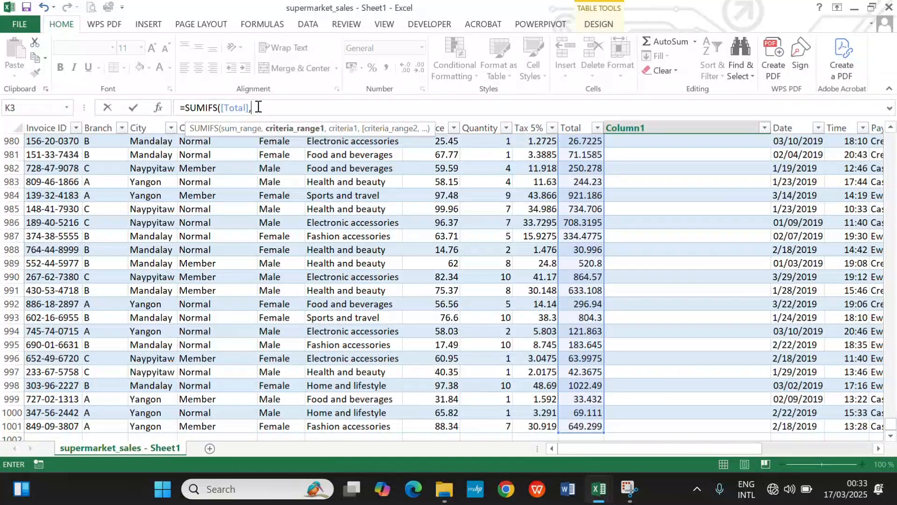
Add the City column as the first criteria range of the SUMIFS formula, with the criterion "Yangon".
click(258, 107)
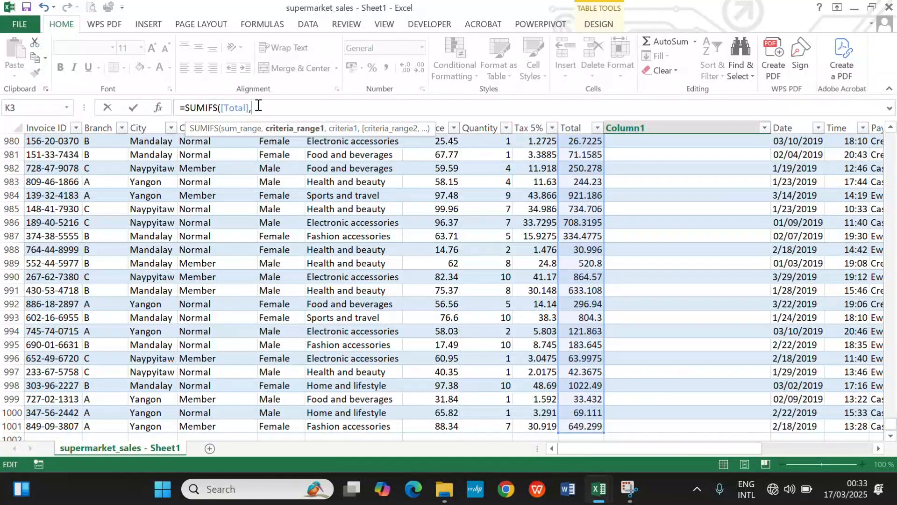
click(146, 427)
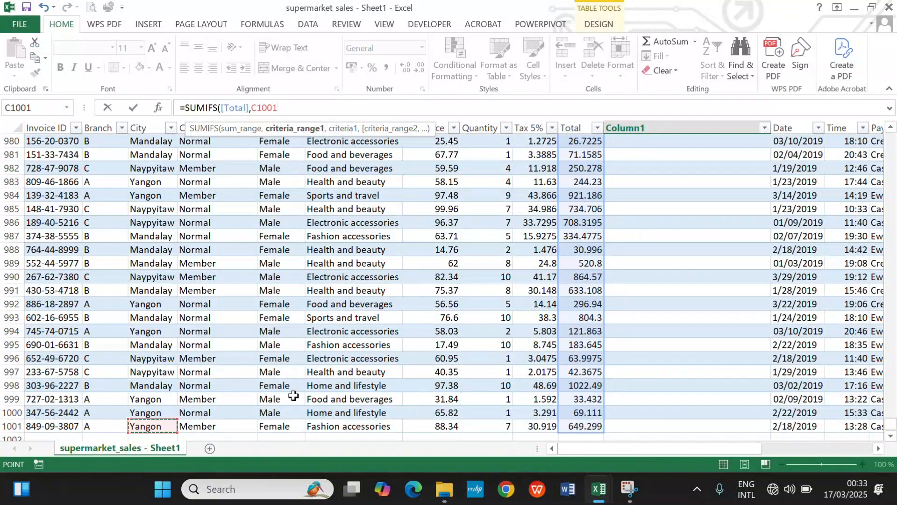
key(ctrl+shift+Up)
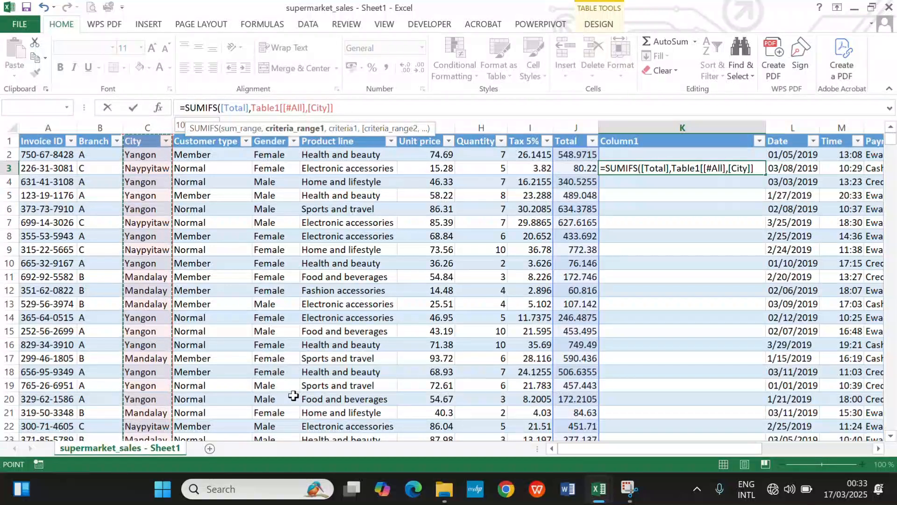
key(shift+Down)
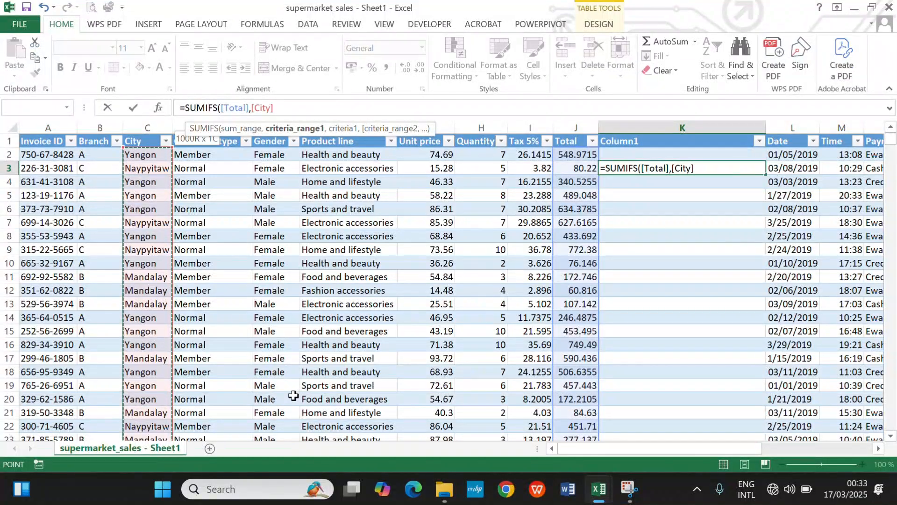
text(,)
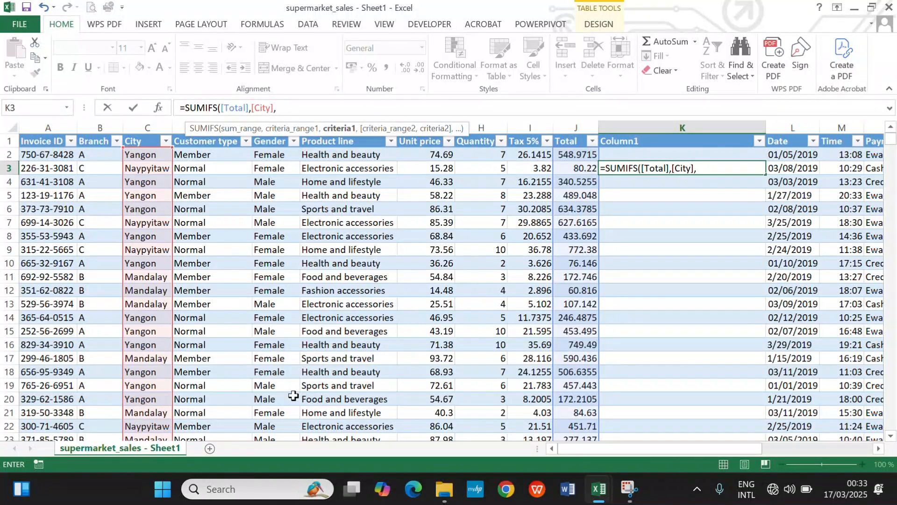
text( "")
click(284, 107)
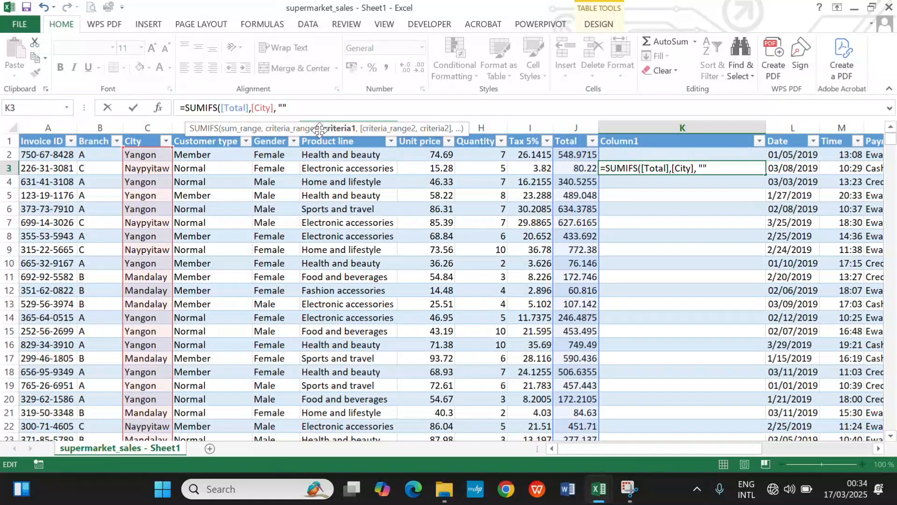
text(Yangon")
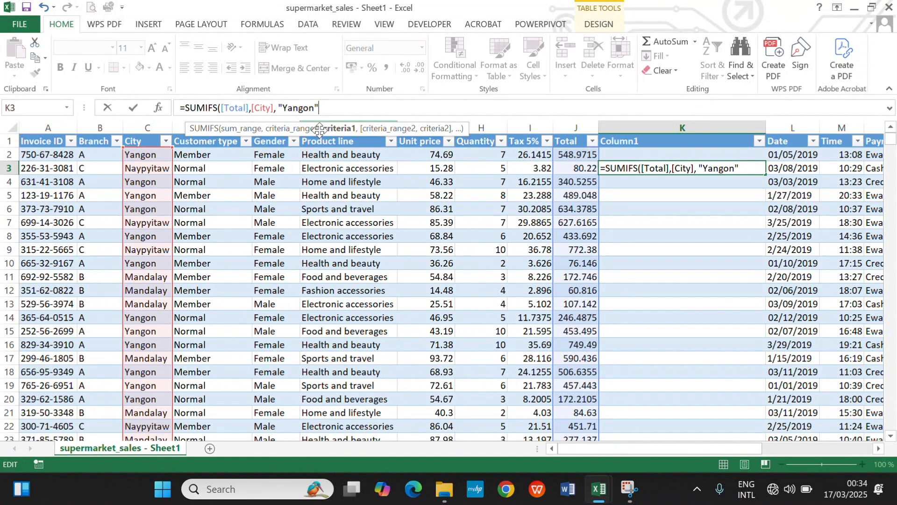
text(,)
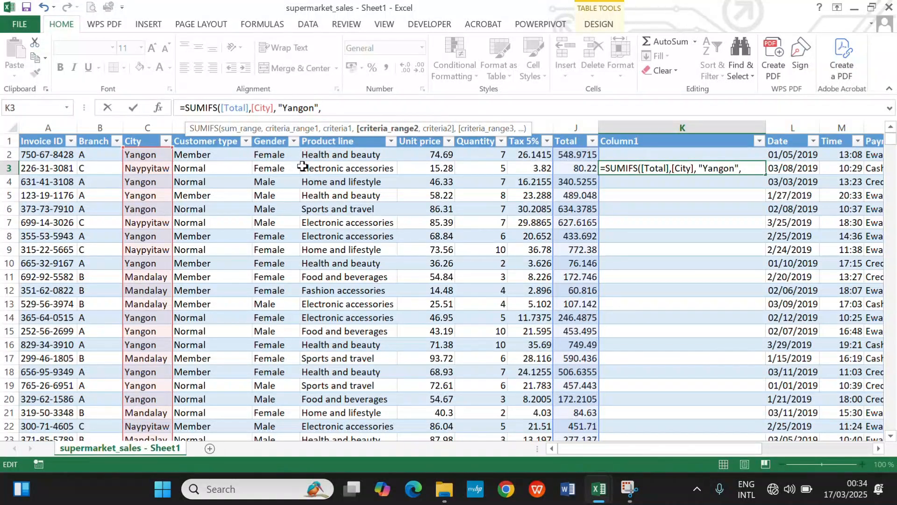
Add the Gender column as the second criteria range with the criterion "Female" and complete the SUMIFS formula.
click(279, 156)
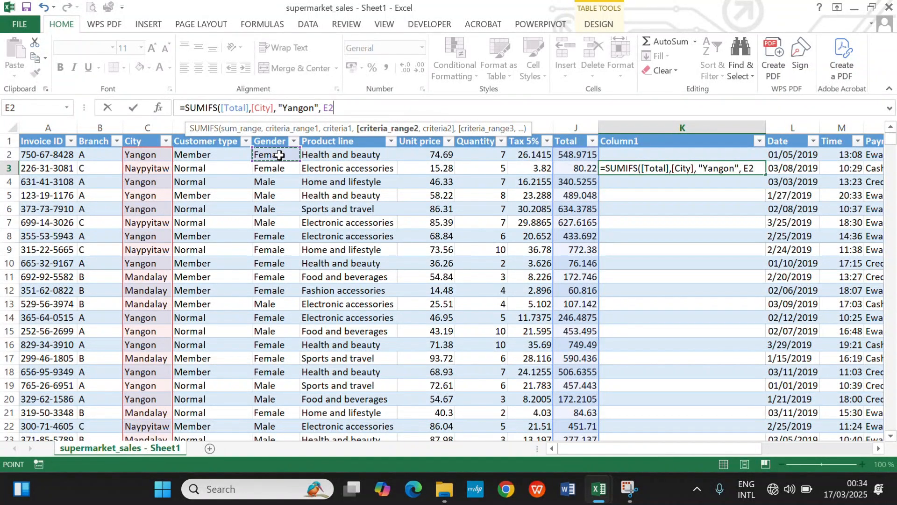
key(ctrl+shift+Down)
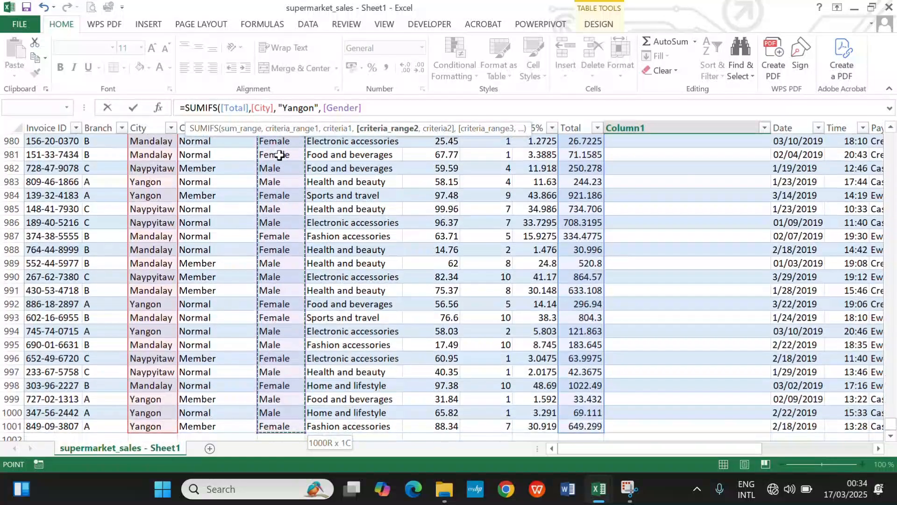
text(,)
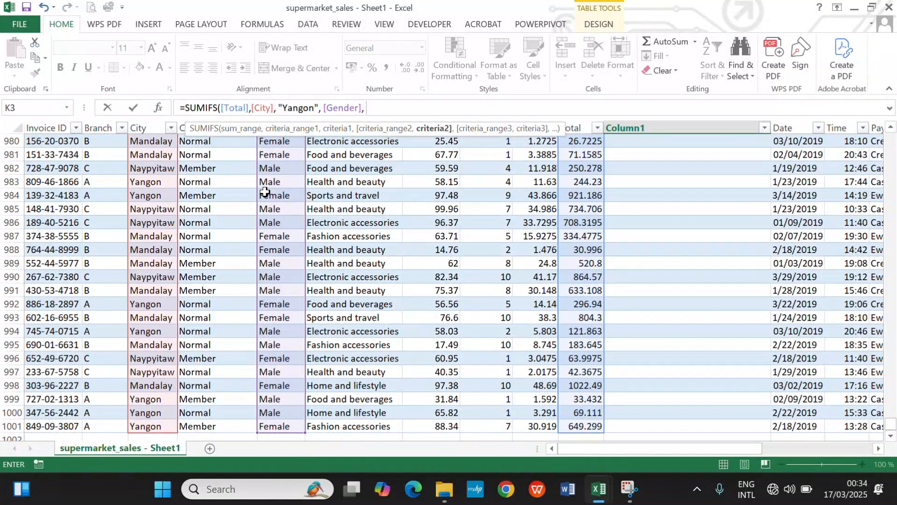
text( "")
click(423, 112)
text(Female)
text(,)
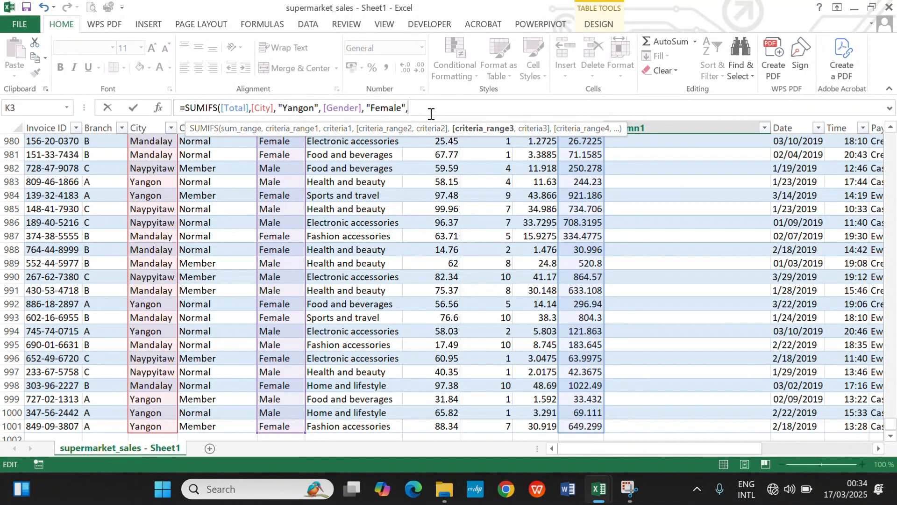
key(BackSpace)
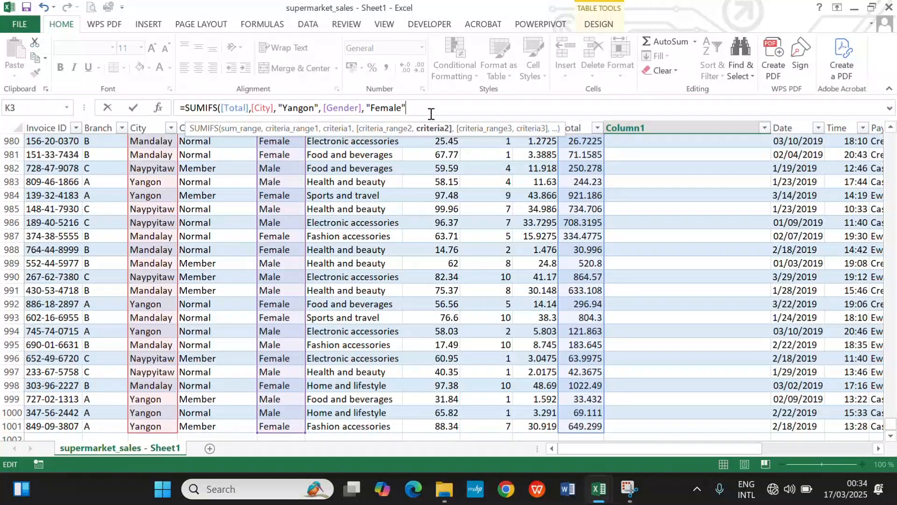
text())
key(Return)
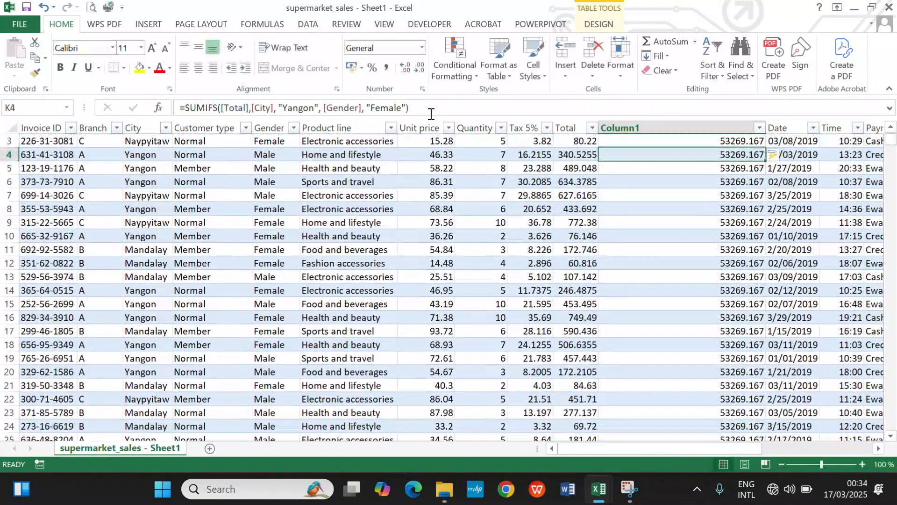
Clear the formulas from Column1 and delete that column from the sales table.
scroll(644, 253, up, 1)
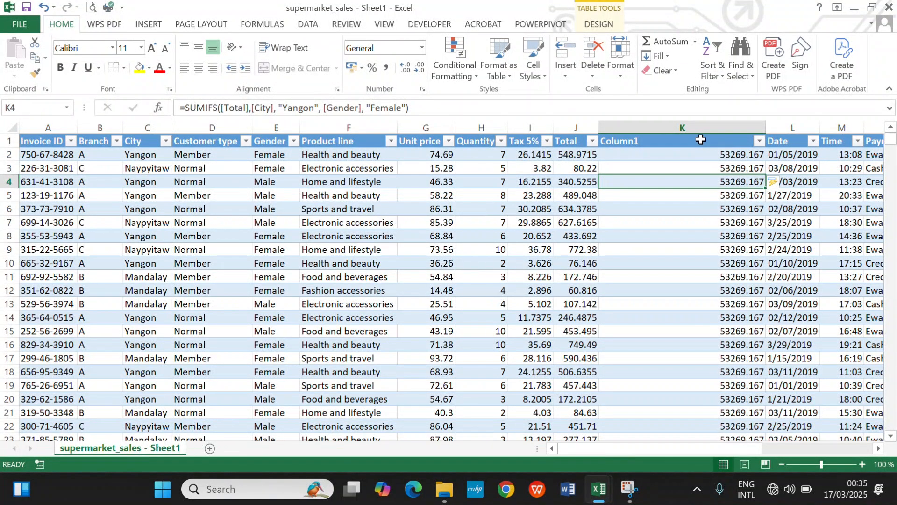
click(697, 119)
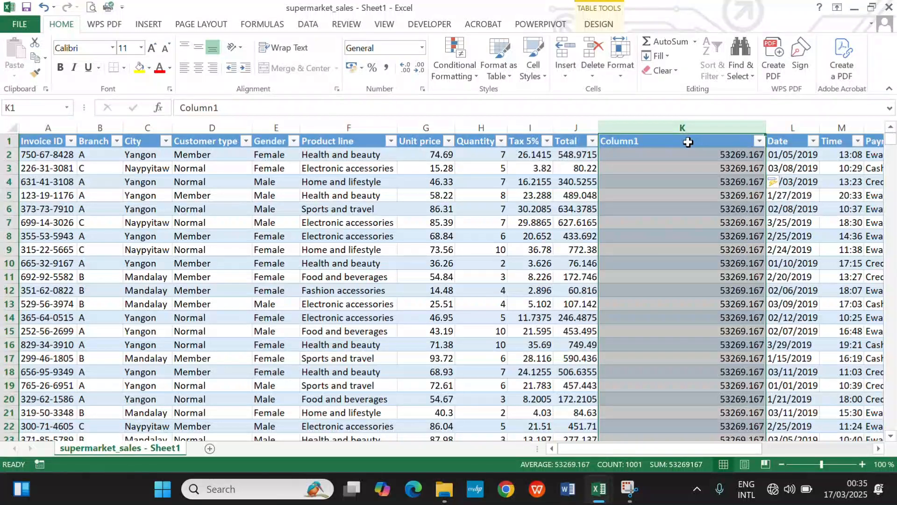
key(Delete)
click(720, 168)
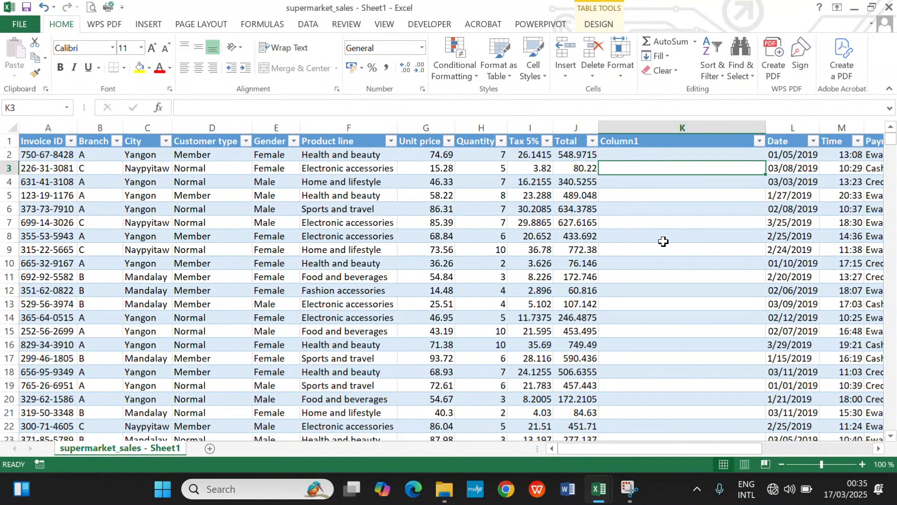
drag(580, 450, 706, 444)
right_click(260, 122)
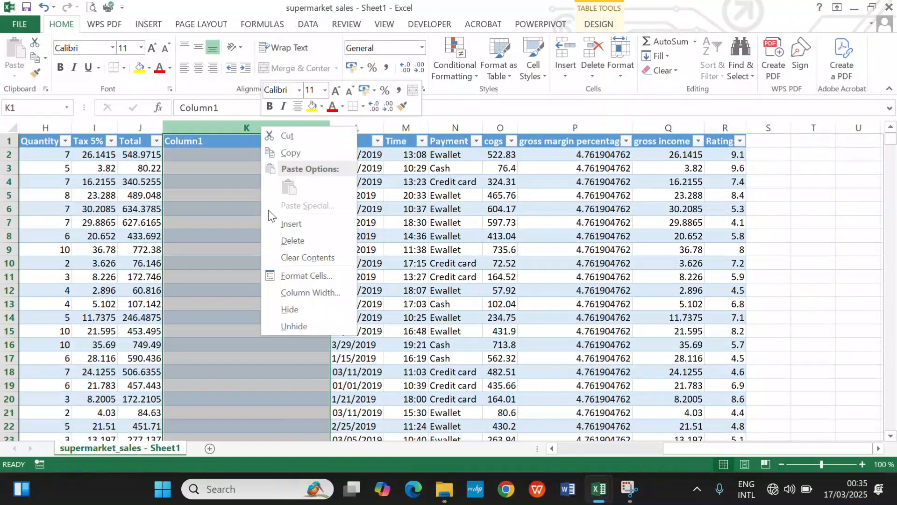
click(285, 239)
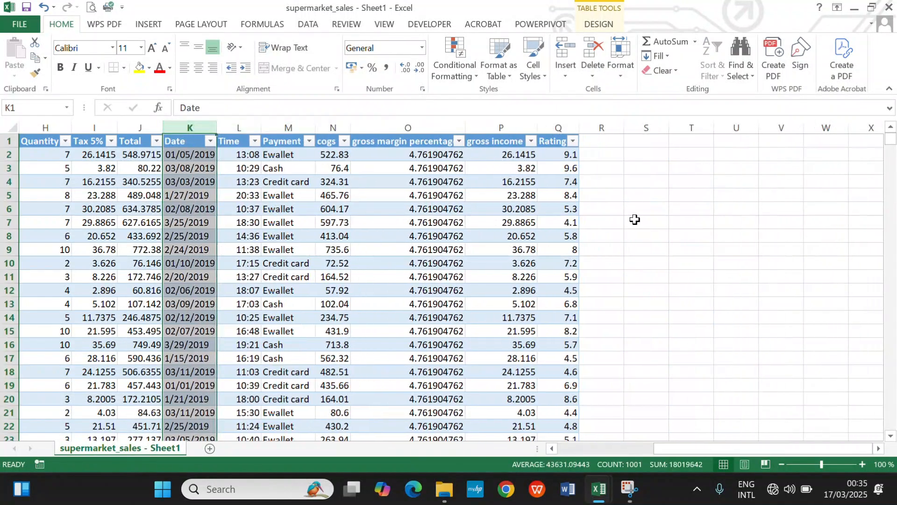
click(680, 194)
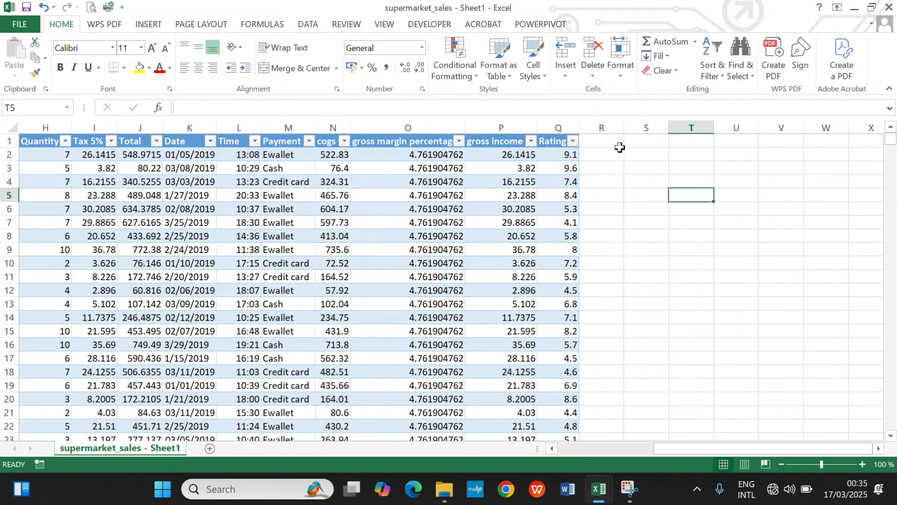
click(603, 128)
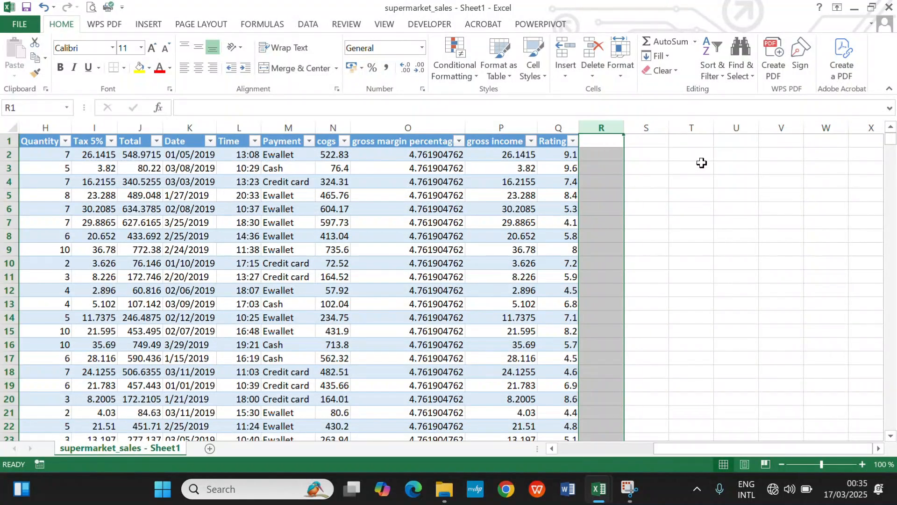
click(687, 182)
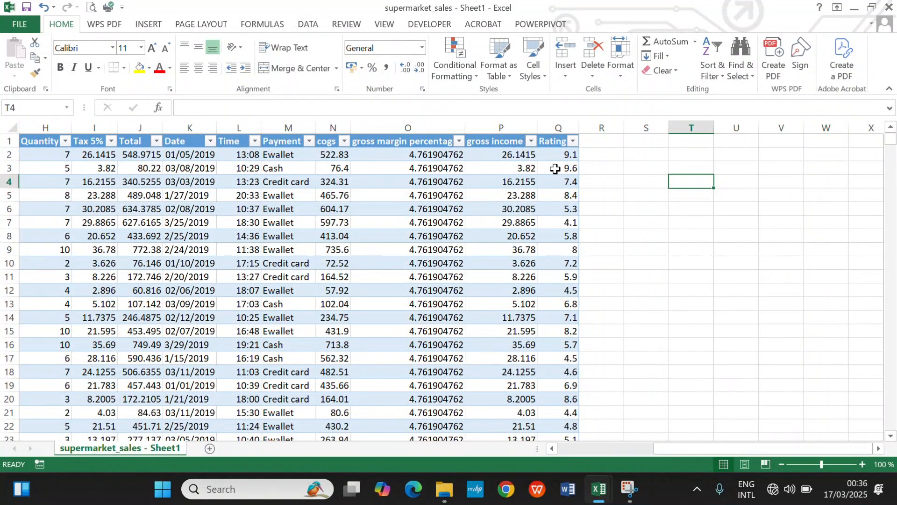
click(698, 152)
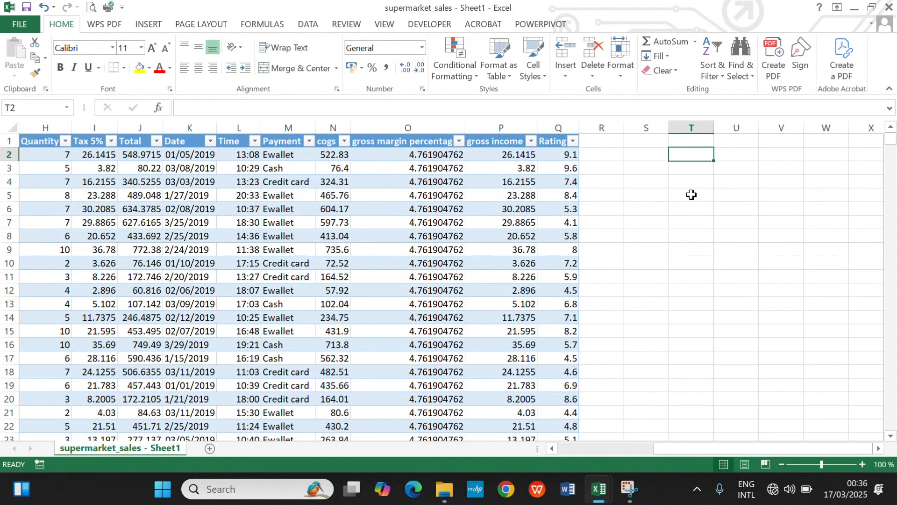
Add an "If Statement" column header in cell R1 beside Rating and widen the column.
click(604, 155)
click(601, 141)
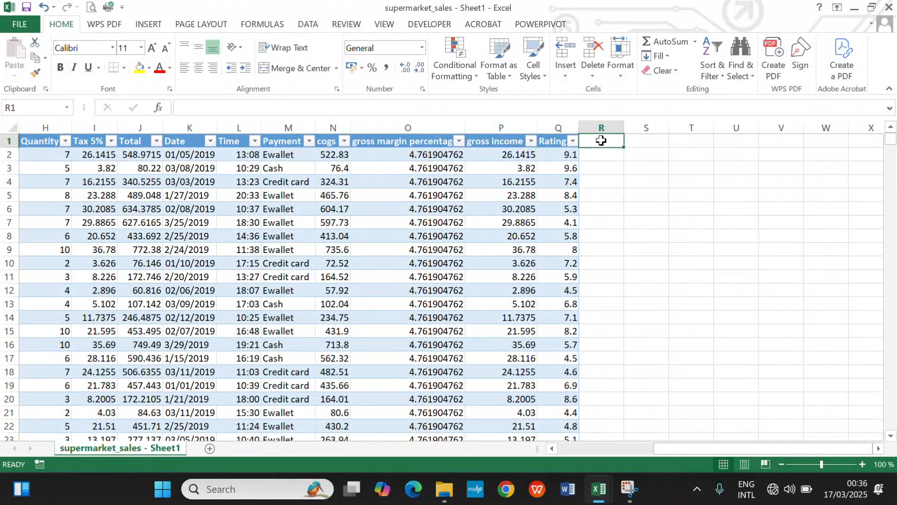
text(If S)
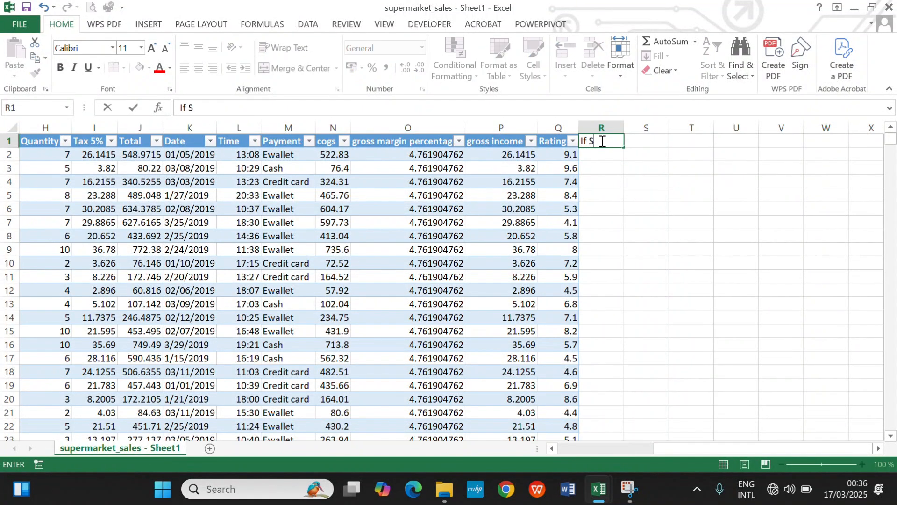
text(tatement)
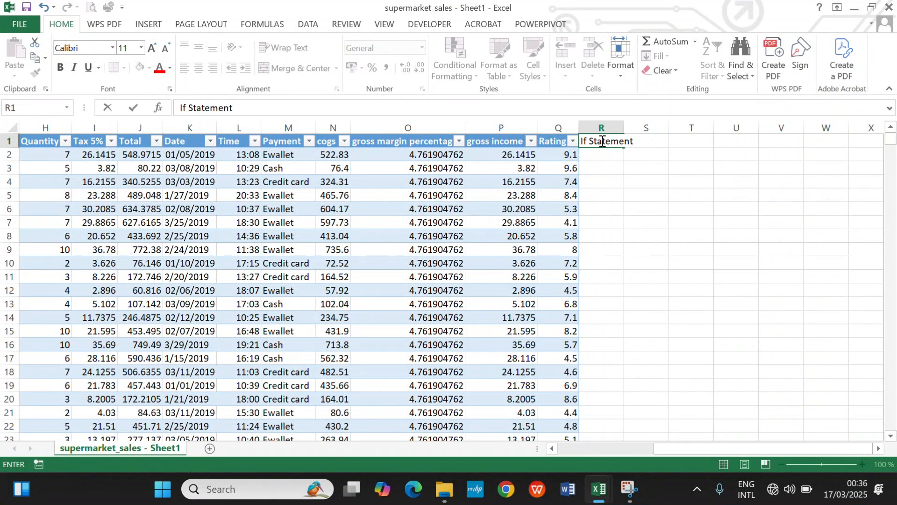
key(Tab)
drag(626, 121, 699, 137)
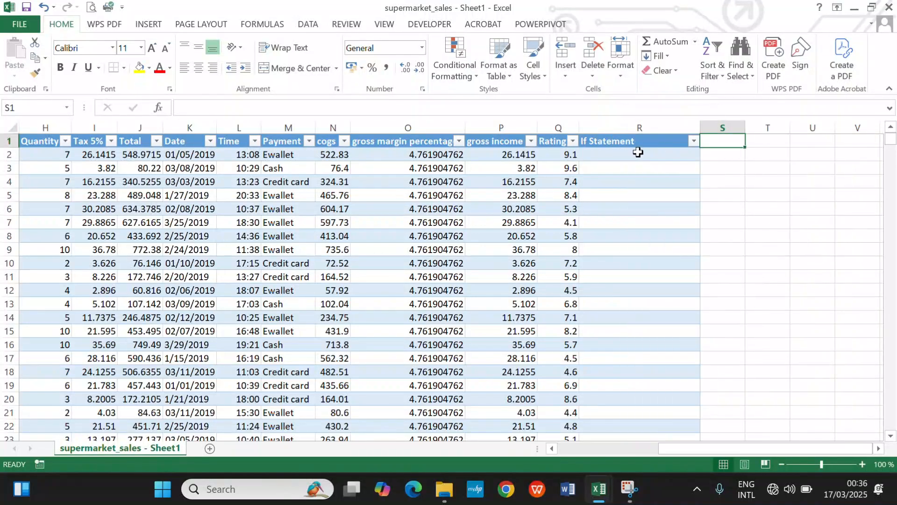
Start an IF formula in cell R2 that tests whether the row's Rating is less than 5.
click(638, 153)
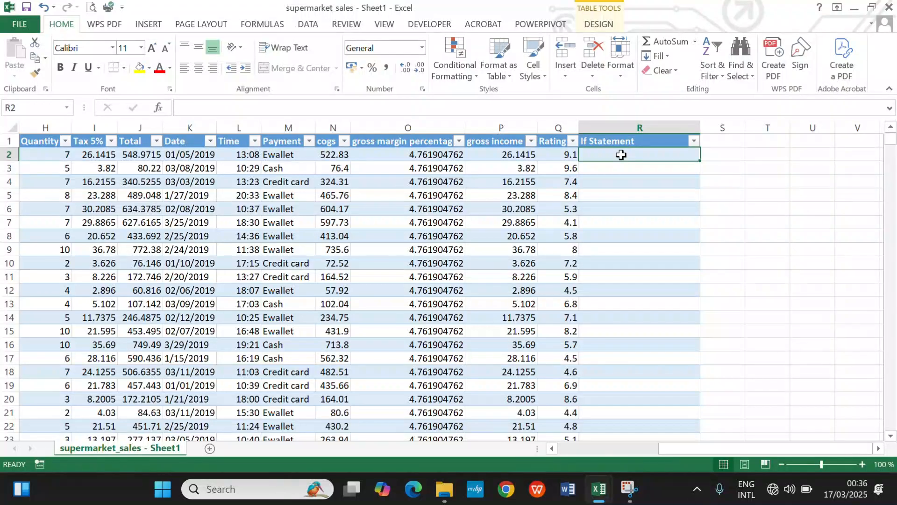
click(335, 103)
text(=)
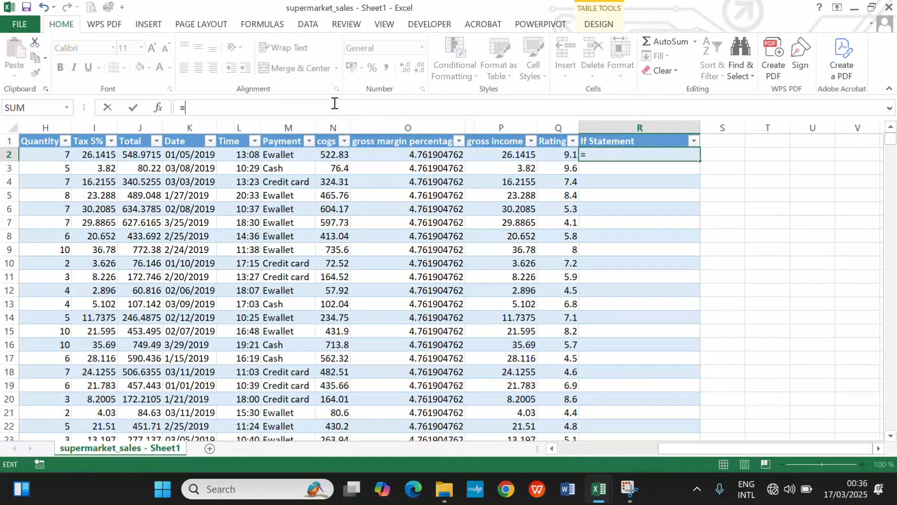
text(IF()
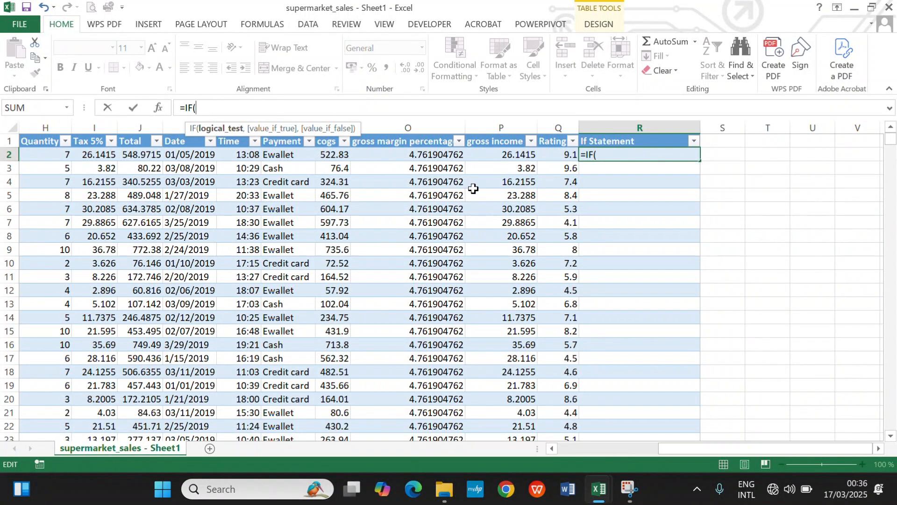
click(567, 155)
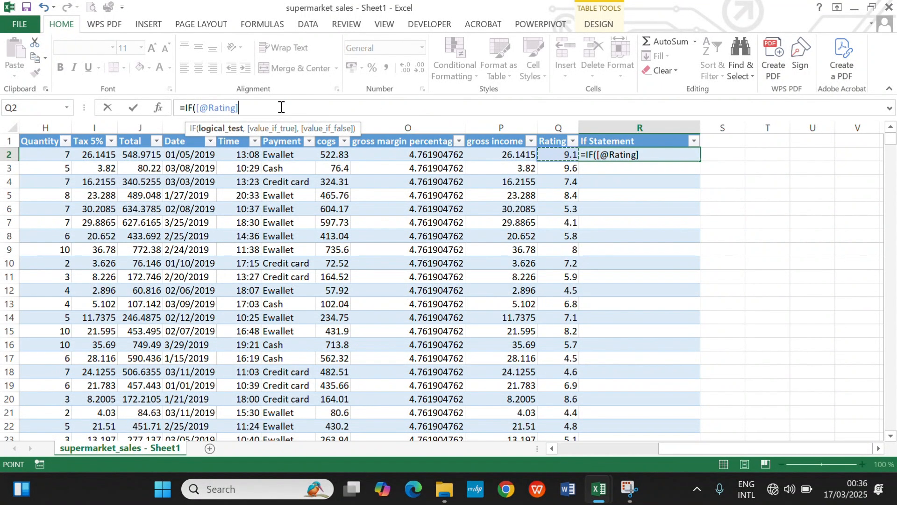
text(<5, )
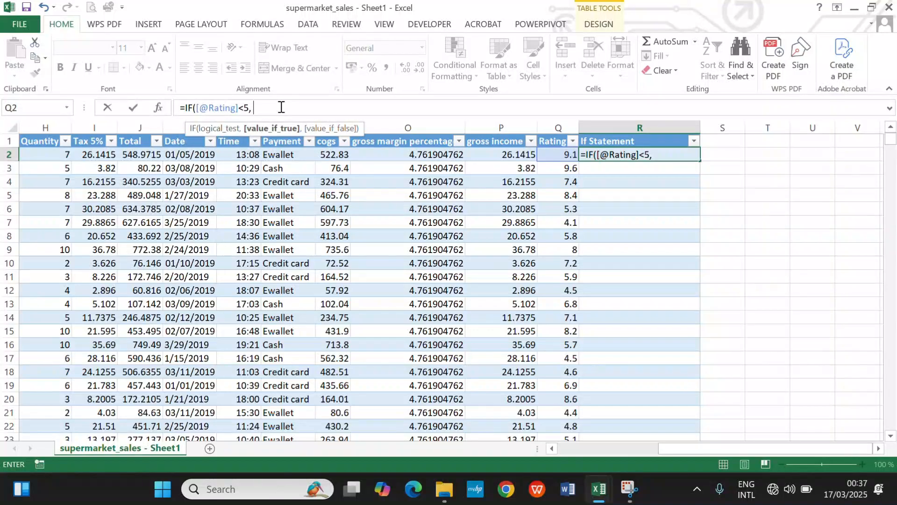
Set the IF formula to return "Fail" when true and "Pass" when false, and complete it.
text("")
click(258, 108)
text(Fail)
key(Right)
text(, )
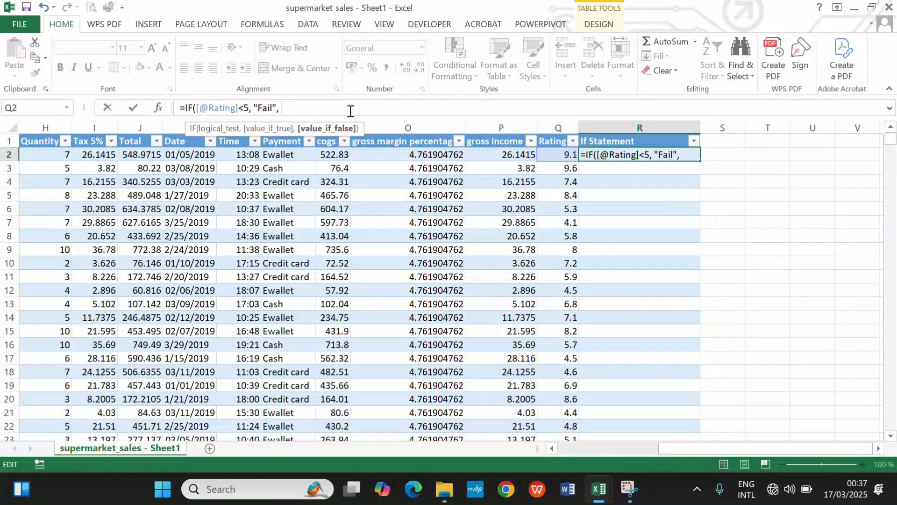
text("Fail", "Pass")
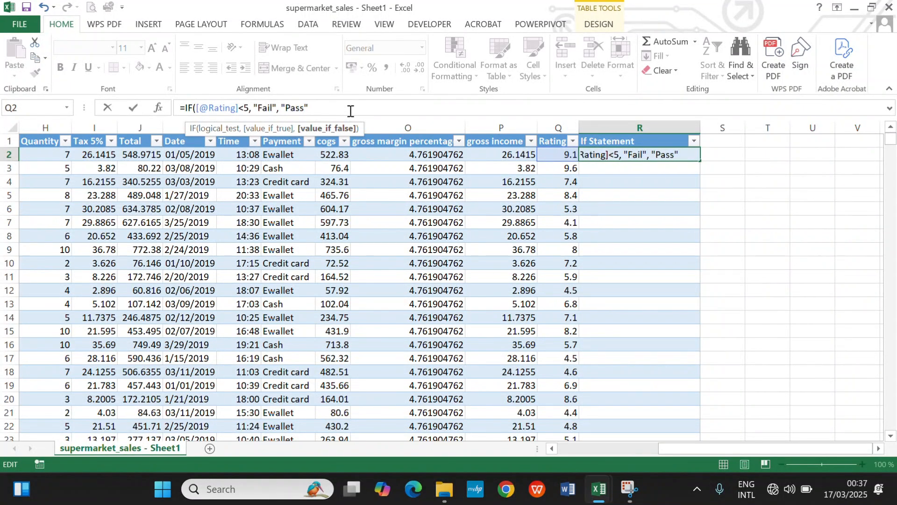
text())
key(Return)
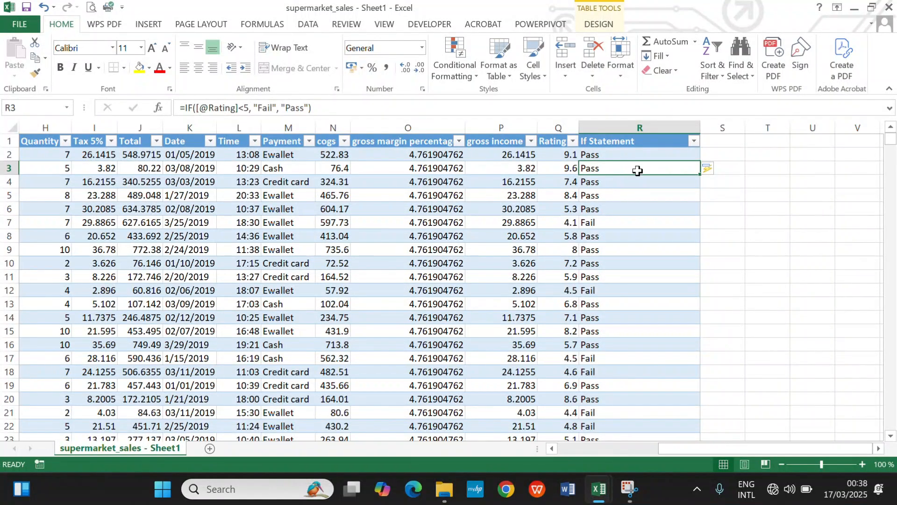
click(636, 155)
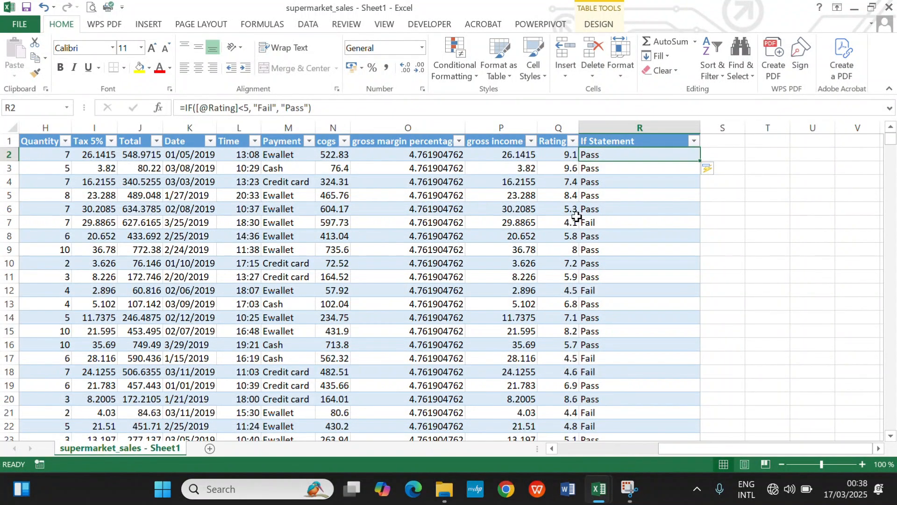
scroll(577, 216, down, 9)
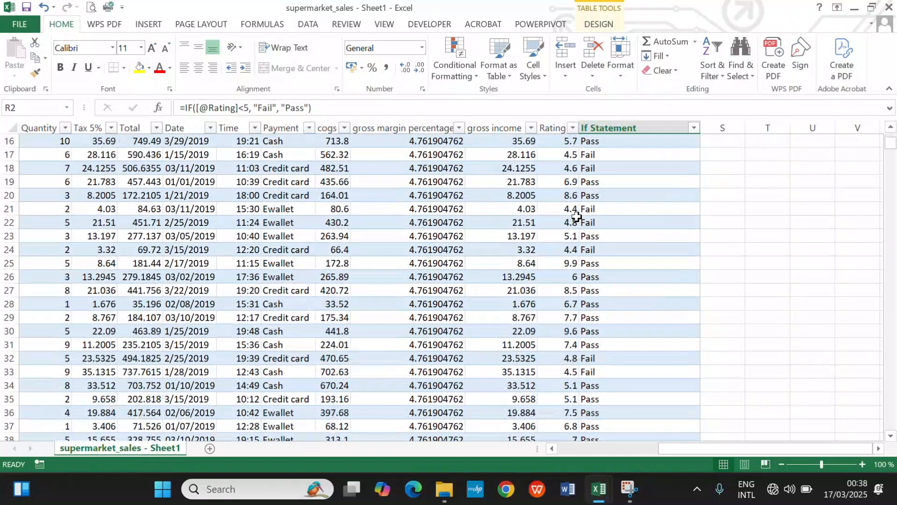
scroll(577, 217, up, 9)
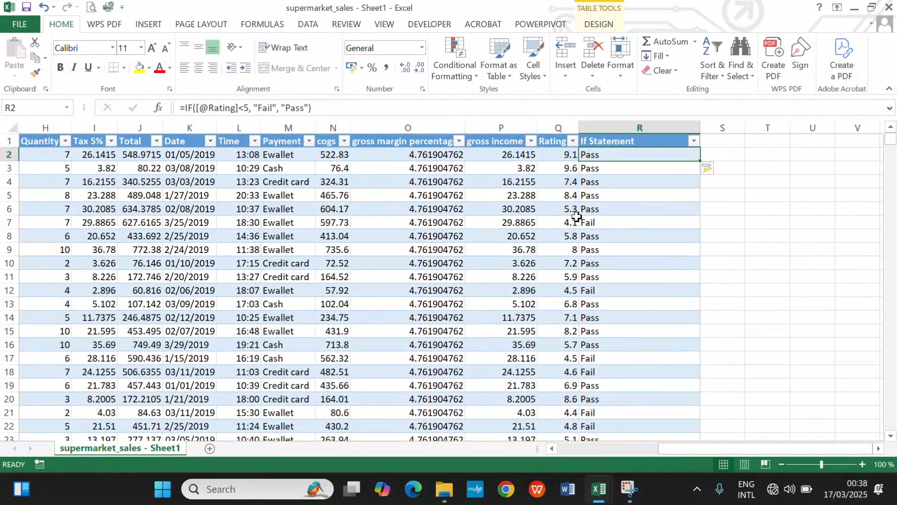
click(341, 108)
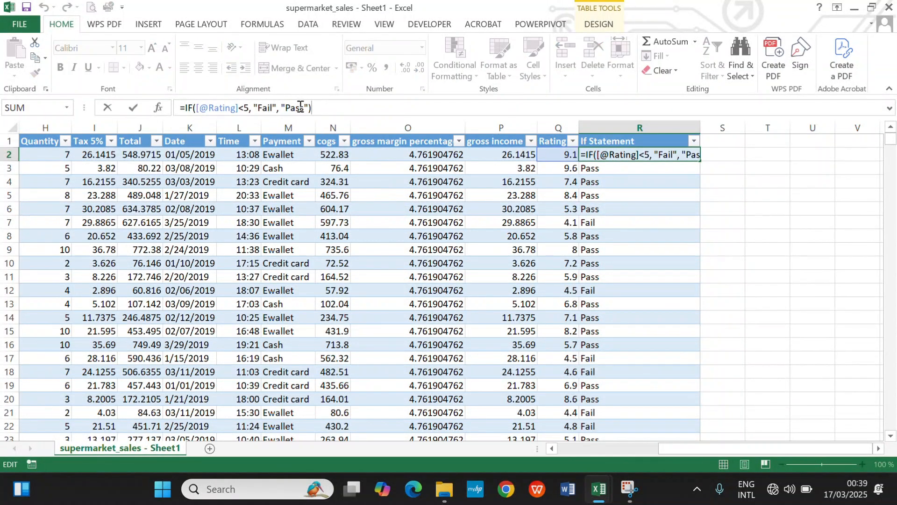
click(280, 108)
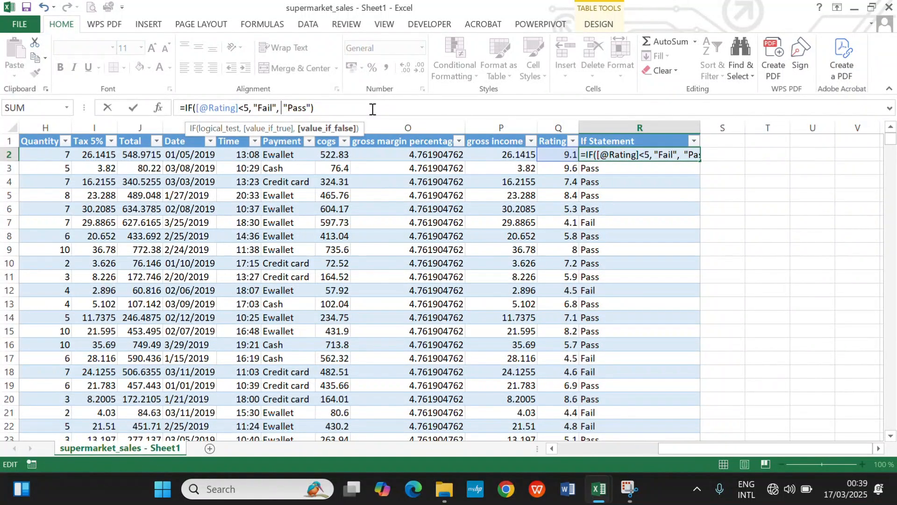
text(if)
key(Tab)
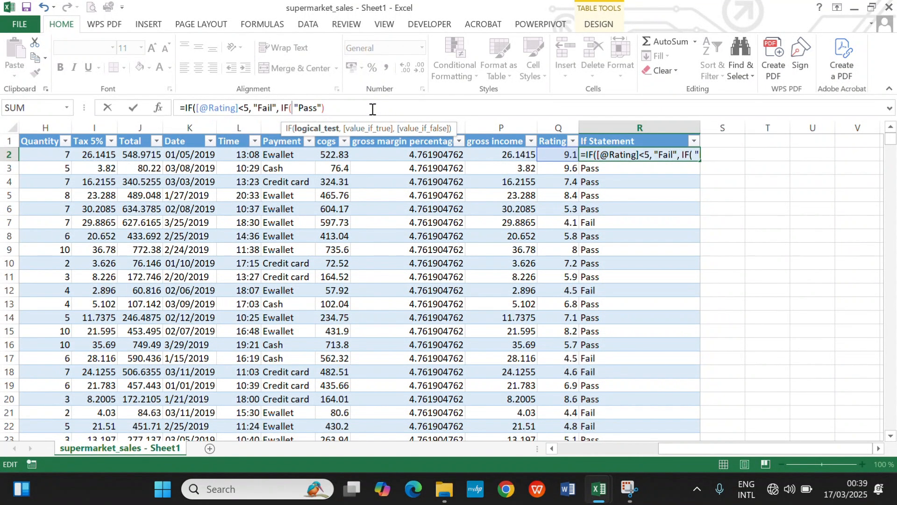
Replace the formula in R2 with an IF that returns "Pass" when the row's Rating is greater than 6.
drag(326, 108, 188, 97)
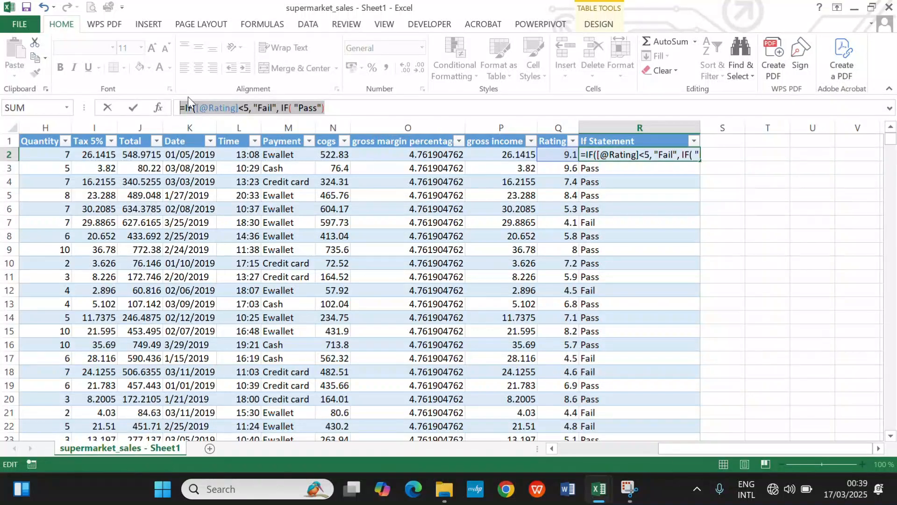
text(=if)
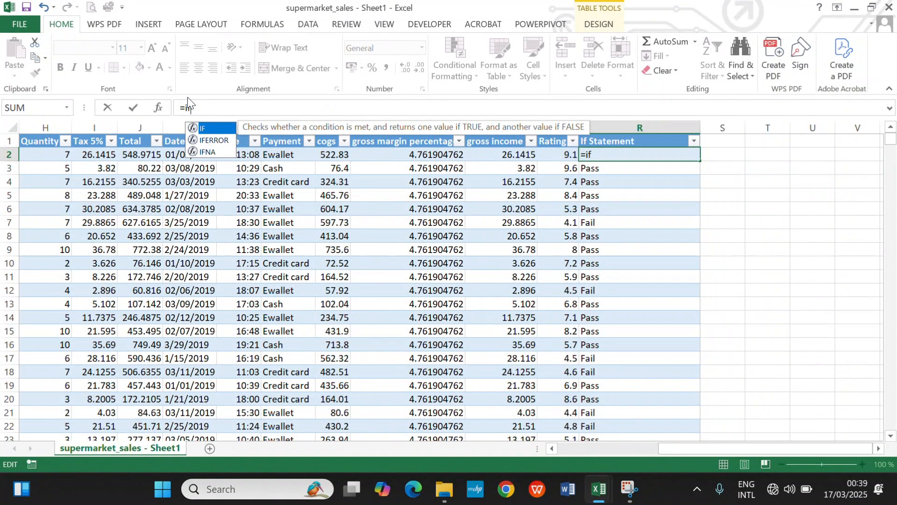
key(Tab)
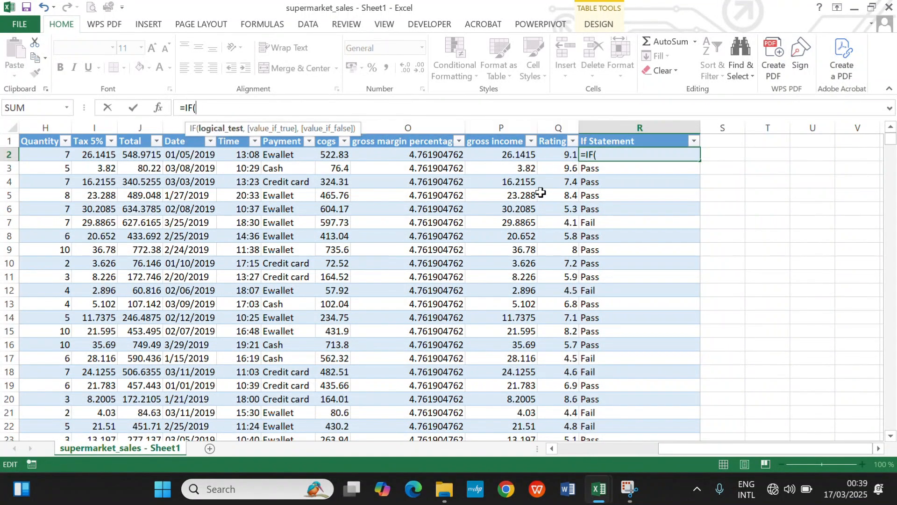
click(557, 155)
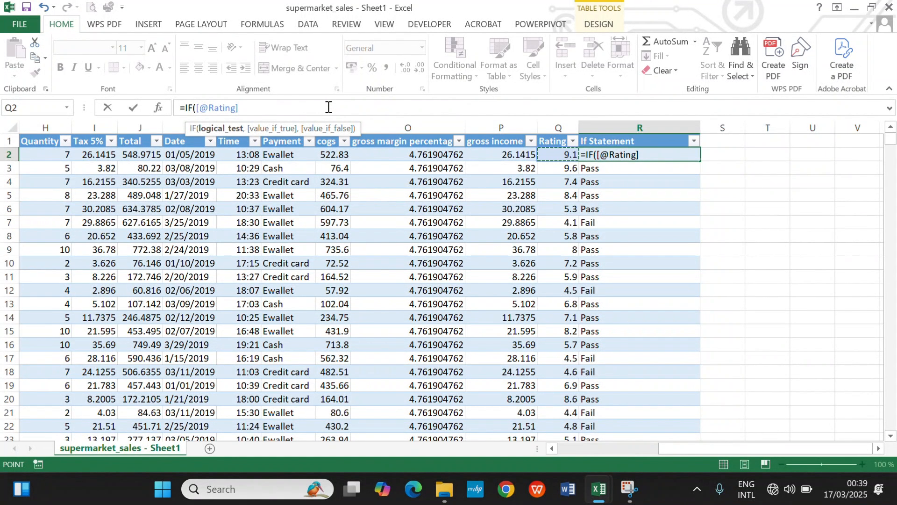
text(>6, "")
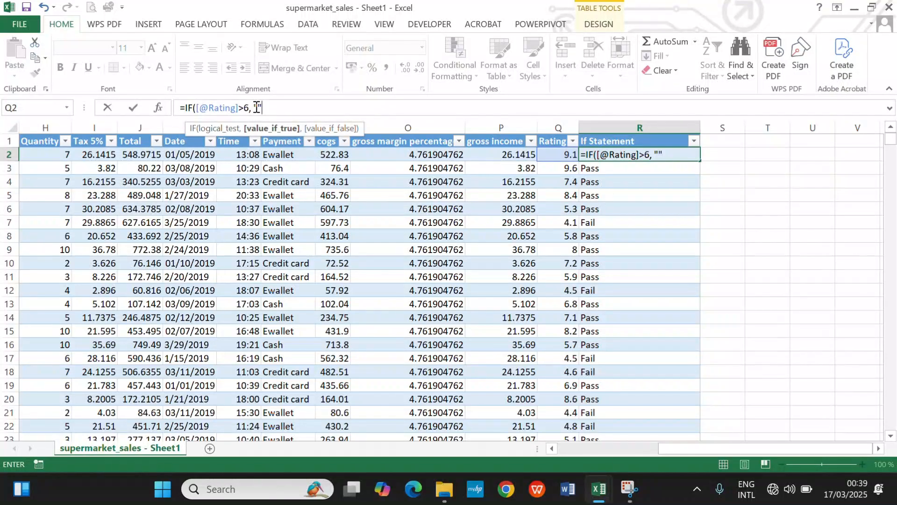
click(257, 107)
text(Pass)
key(Right)
Nest a second IF as the false value, testing whether the row's Rating is less than 6.
text(, if)
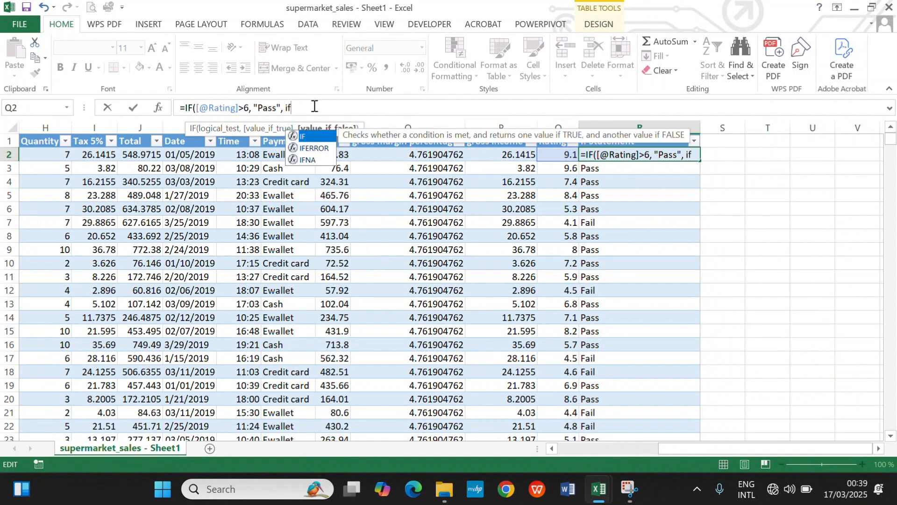
key(Tab)
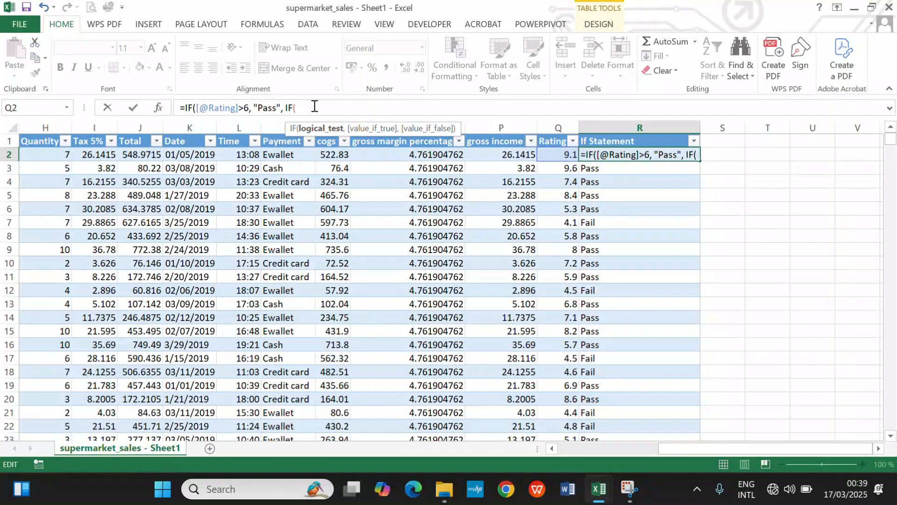
click(566, 155)
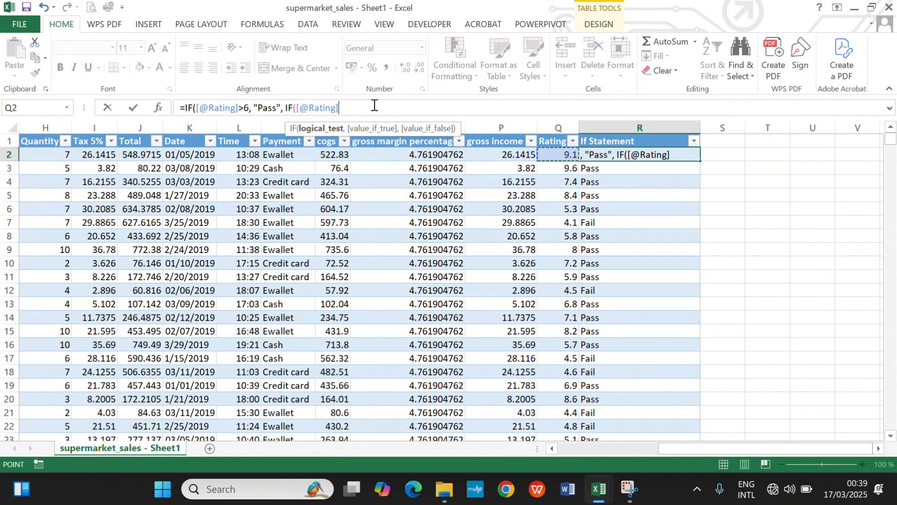
text(<6,)
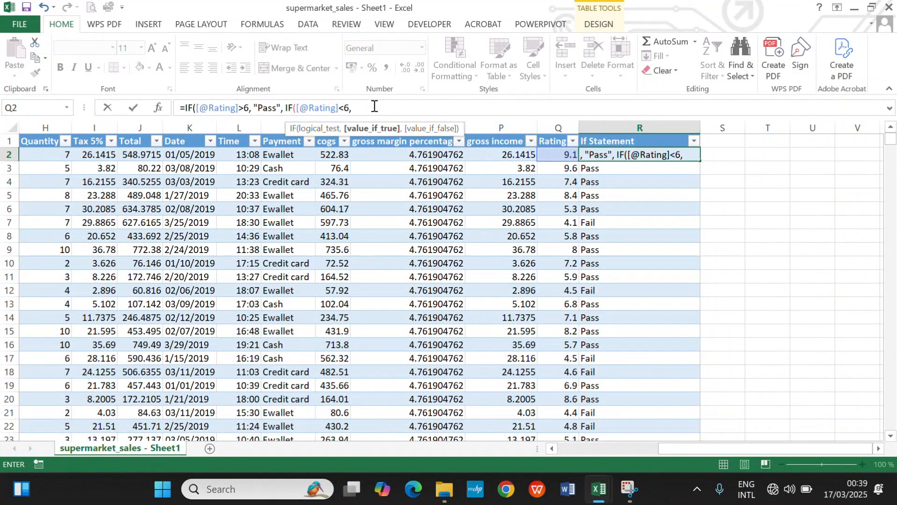
Complete the nested IF so it returns "Fail" when true and empty text otherwise, and close both functions.
text("")
key(Return)
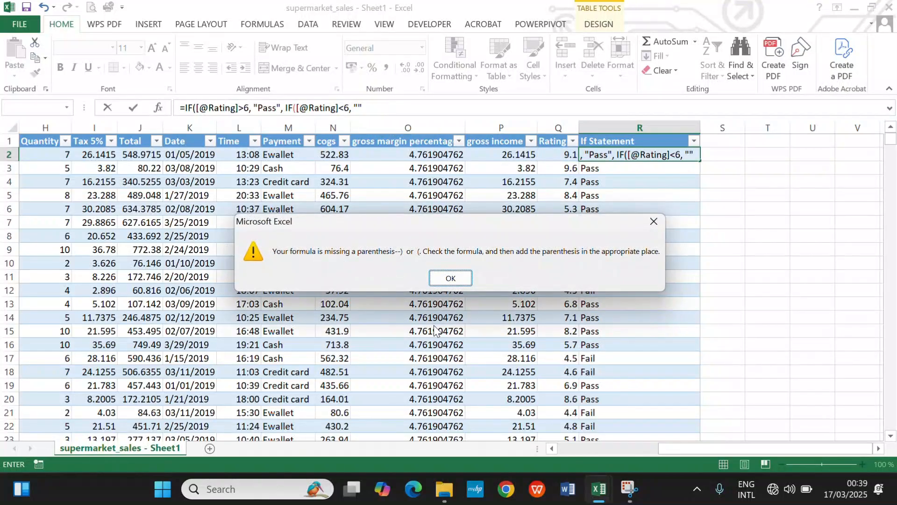
click(443, 280)
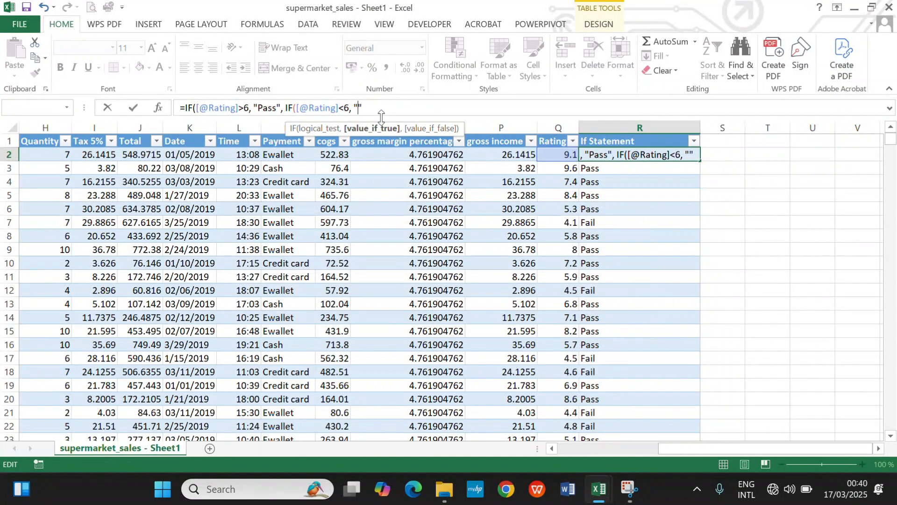
text(f)
key(BackSpace)
text(Fail")
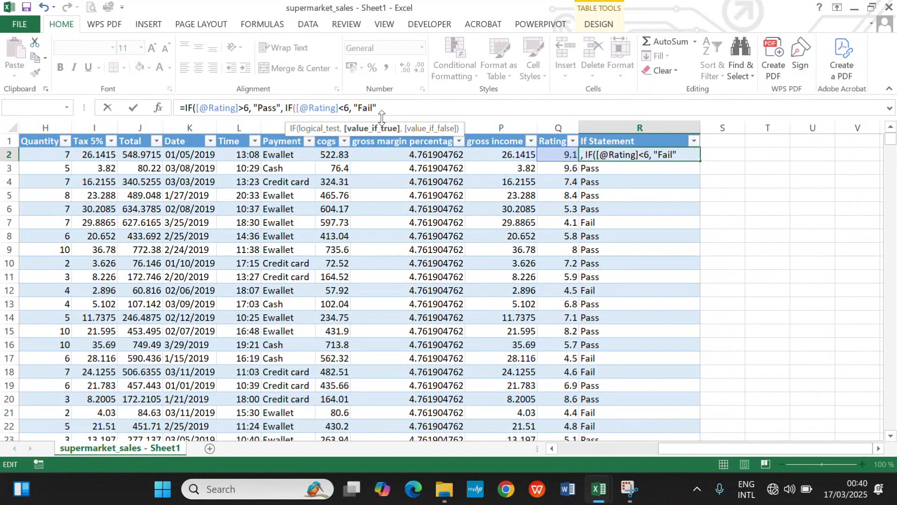
text(,)
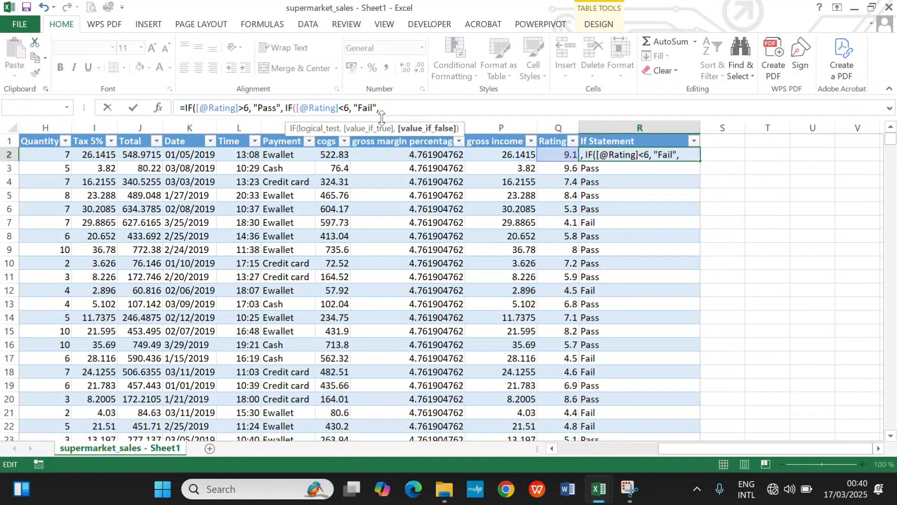
text( "")))
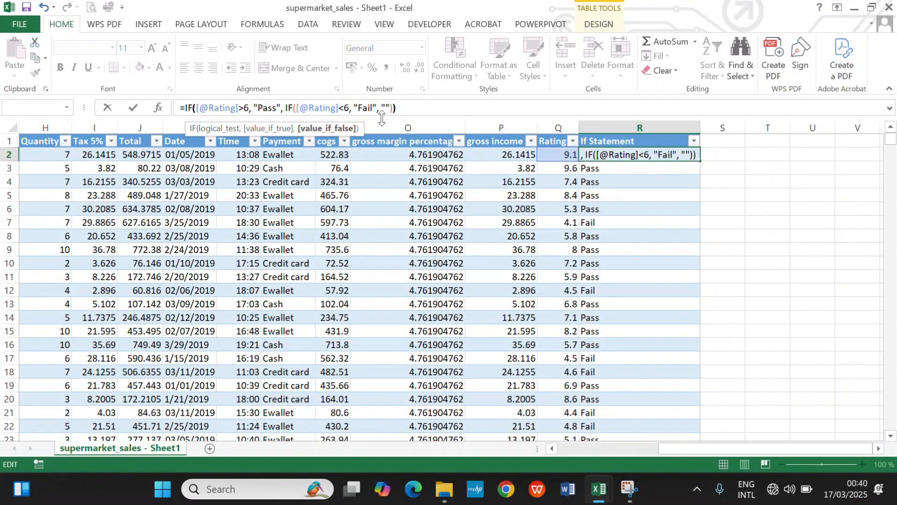
key(Return)
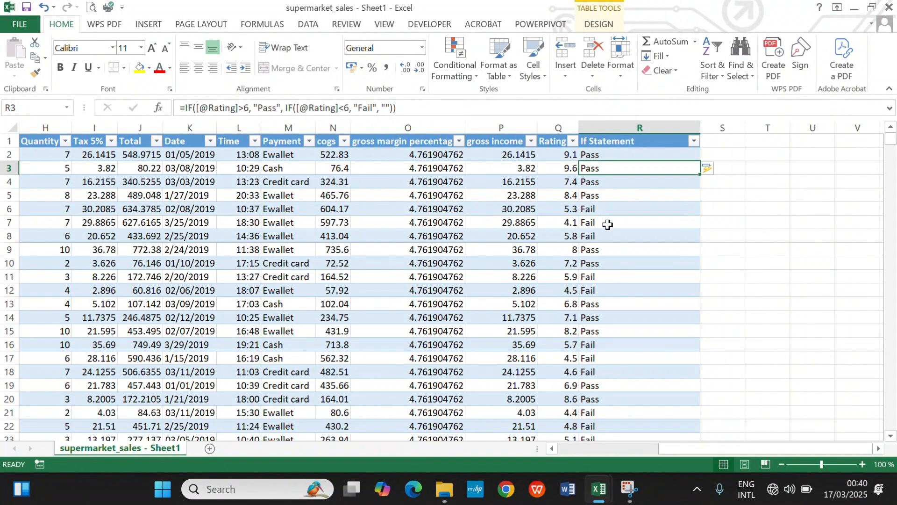
Rename the "If Statement" column header in R1 to "OR/AND".
scroll(612, 243, down, 20)
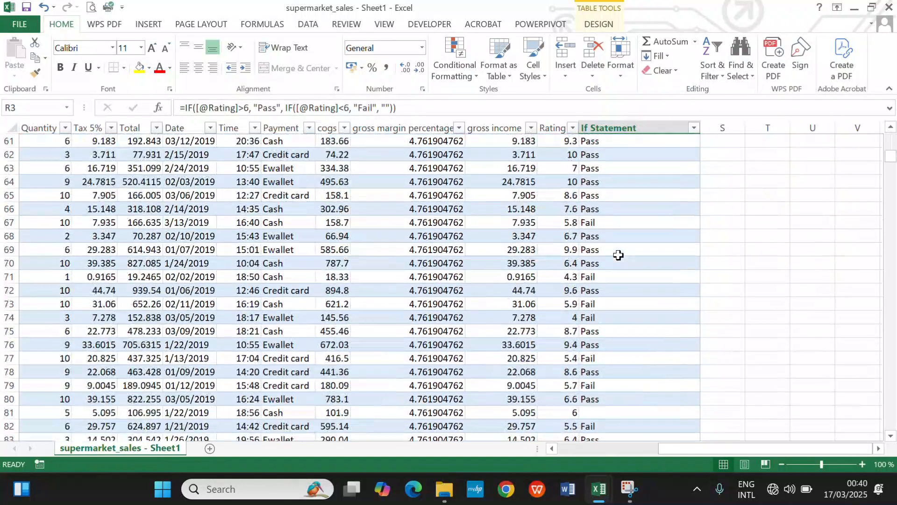
scroll(619, 255, down, 6)
scroll(593, 282, up, 13)
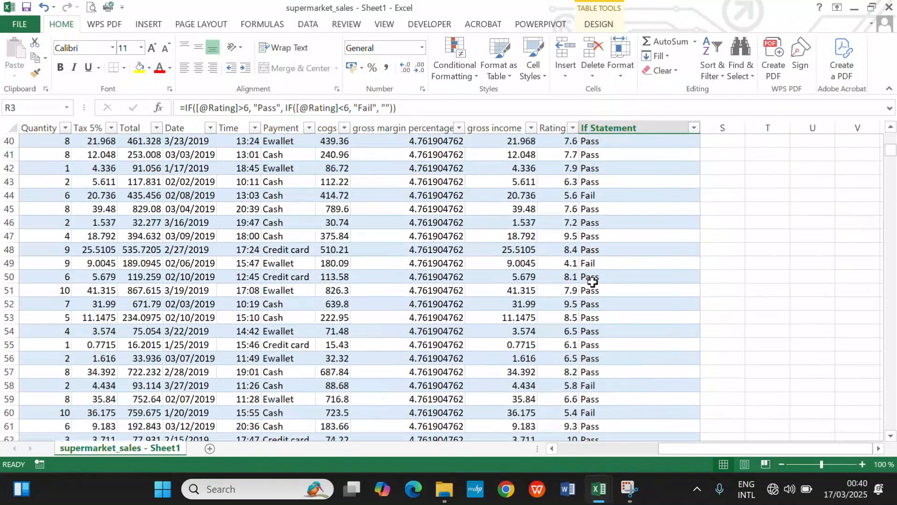
scroll(592, 282, up, 13)
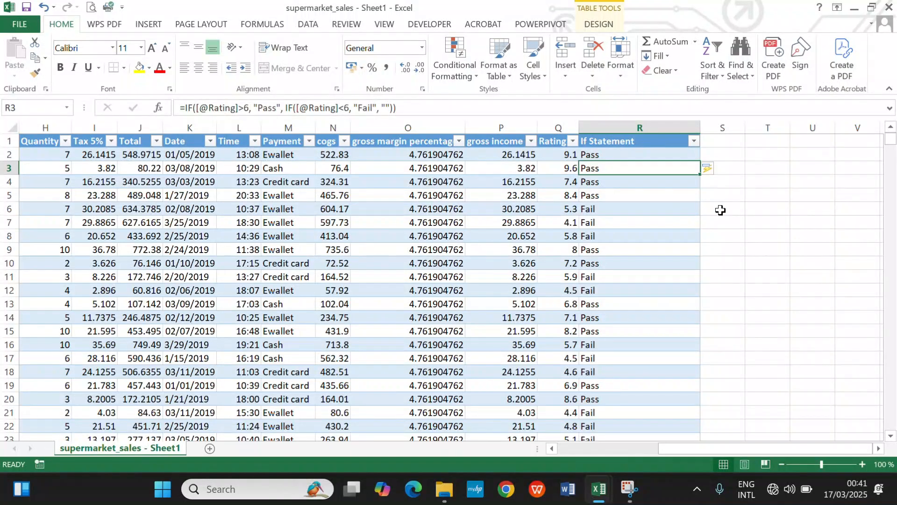
click(653, 128)
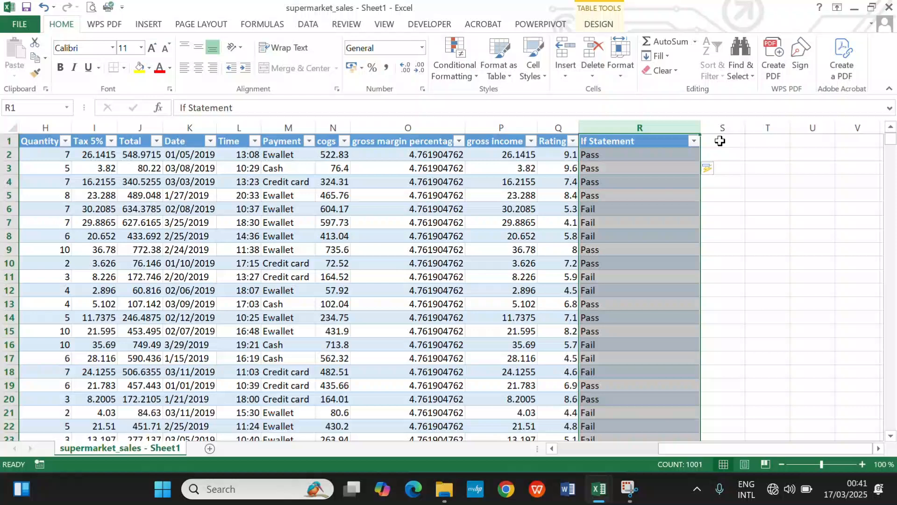
right_click(657, 127)
click(629, 139)
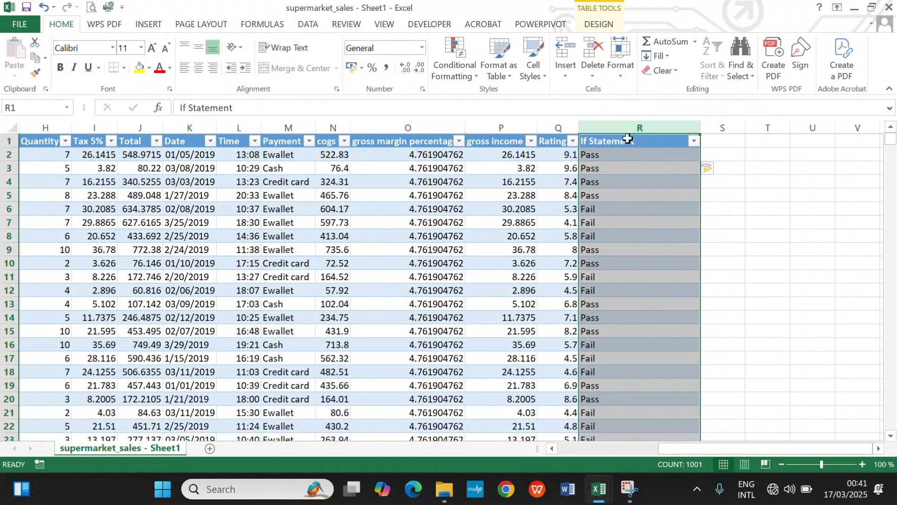
click(629, 138)
text(O)
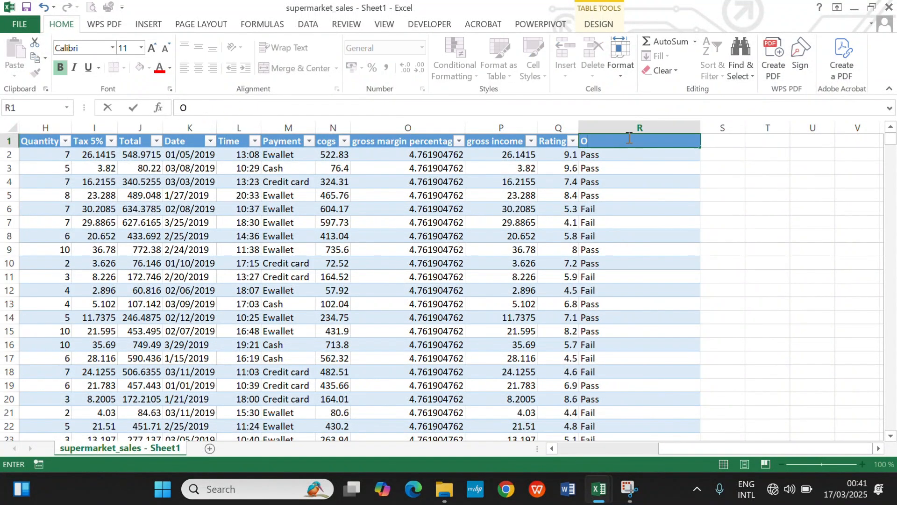
text(rR/AND)
key(Return)
Clear all the IF formulas below the OR/AND header, from R2 down, and select R2.
key(ctrl+Left)
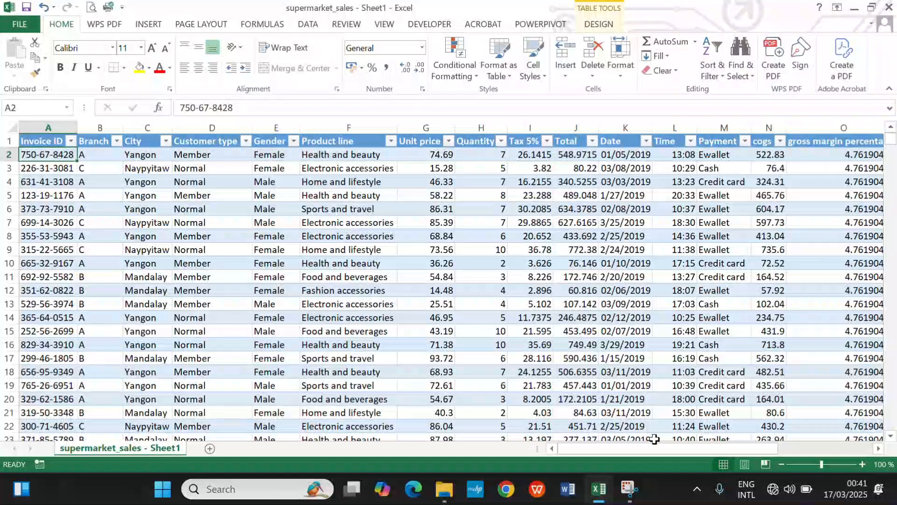
scroll(719, 450, right, 6)
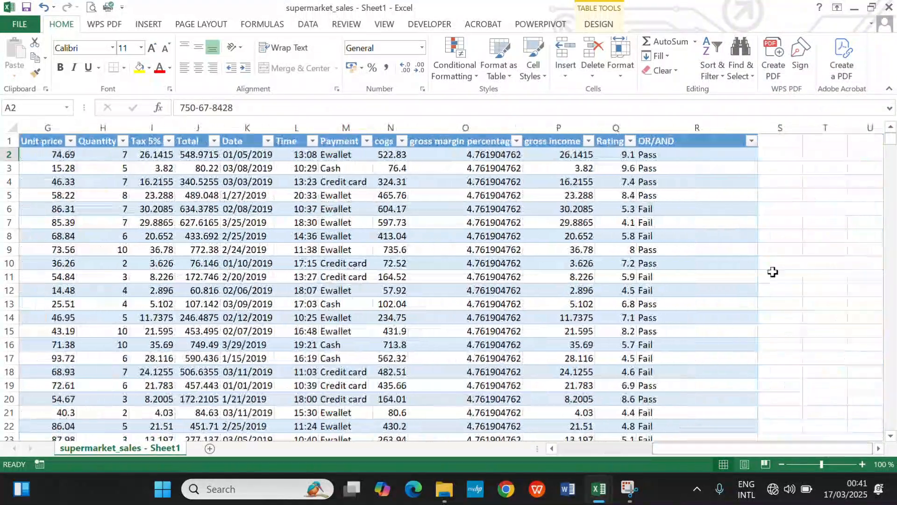
click(694, 154)
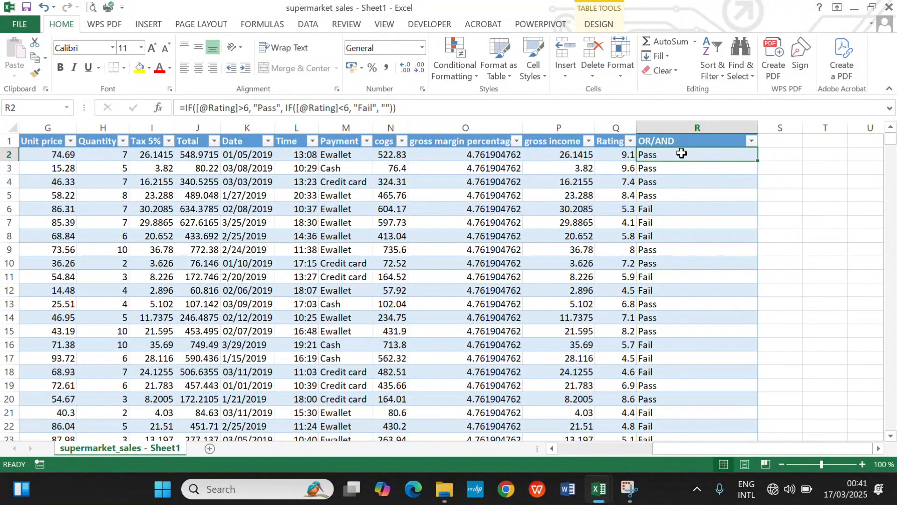
key(ctrl+shift+Down)
key(Delete)
key(ctrl+BackSpace)
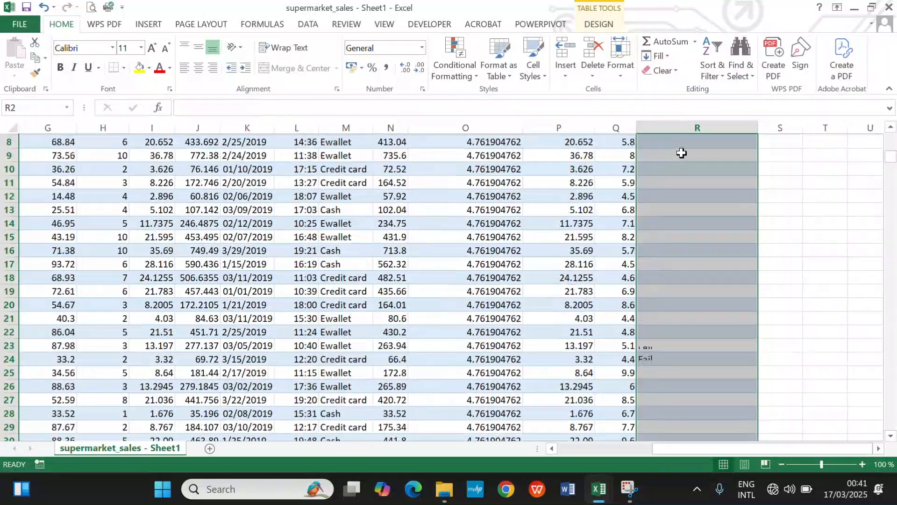
click(725, 155)
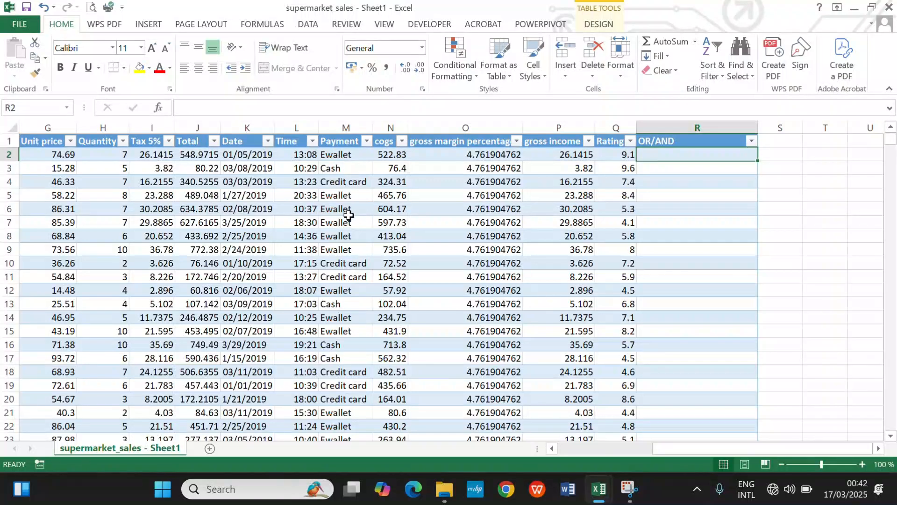
click(367, 141)
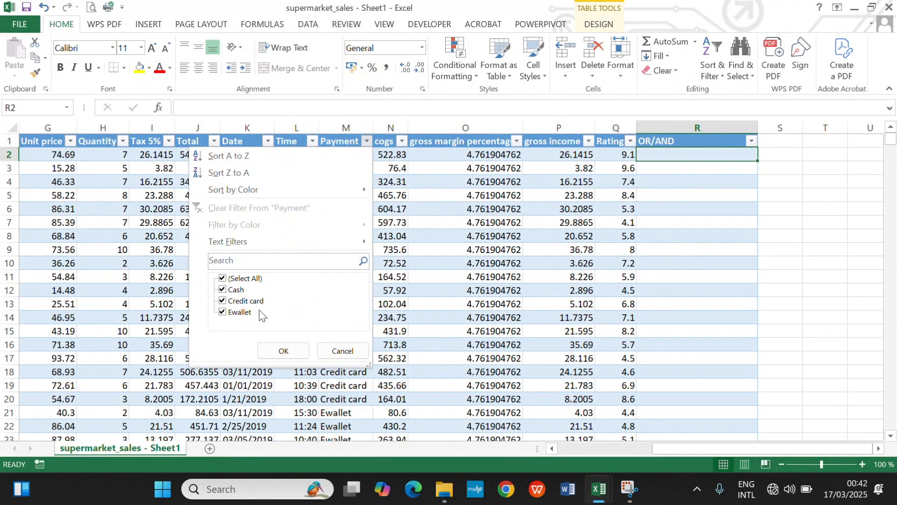
click(284, 350)
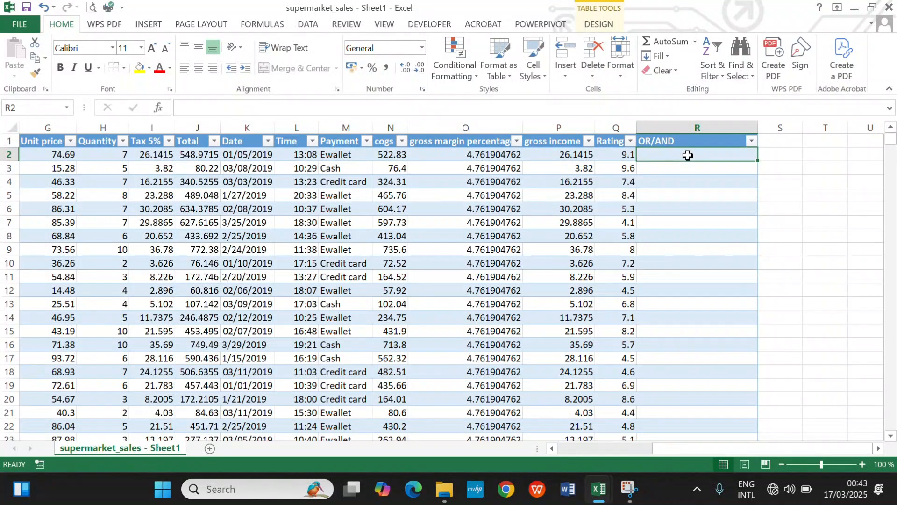
text(if)
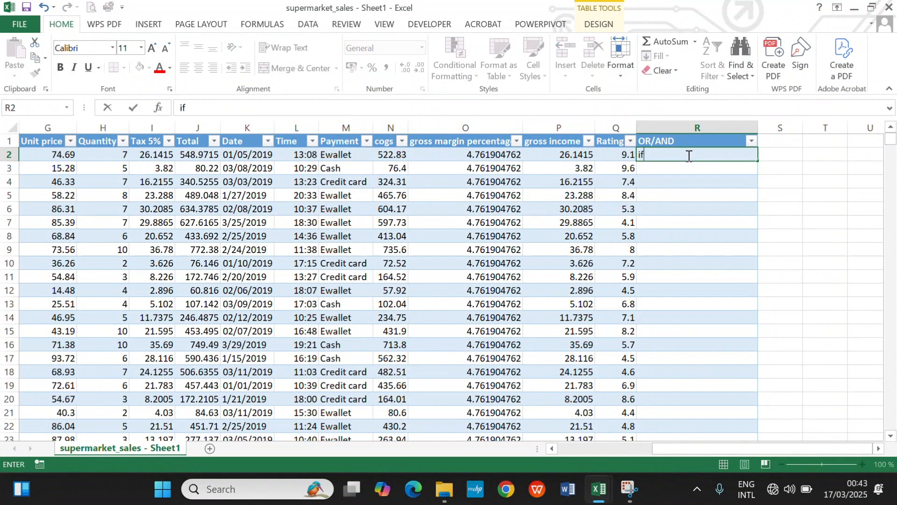
key(BackSpace)
key(BackSpace)
Start an OR formula in R2 whose first condition tests whether the row's Payment equals "Ewallet".
click(359, 108)
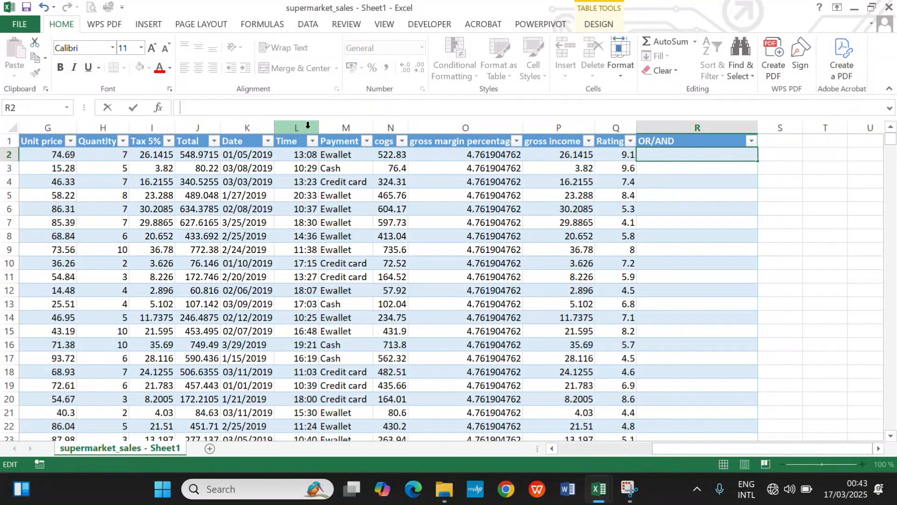
text(=or)
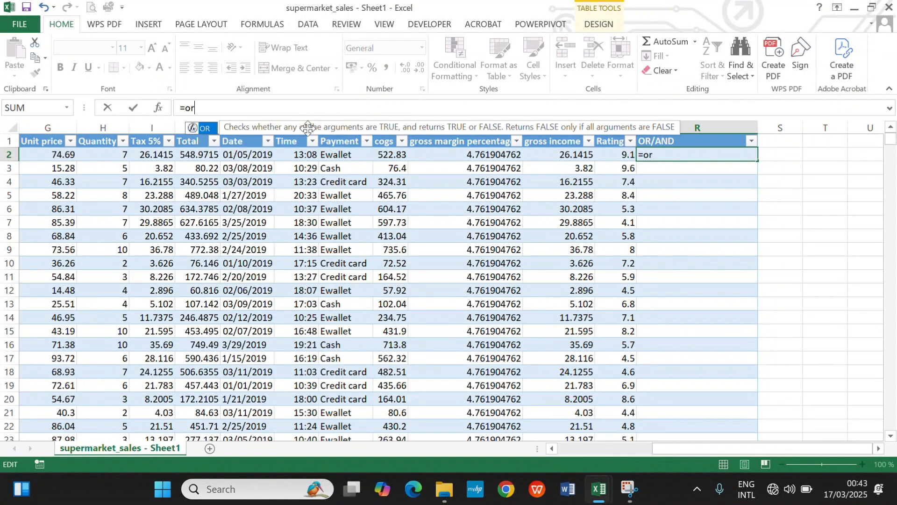
key(Tab)
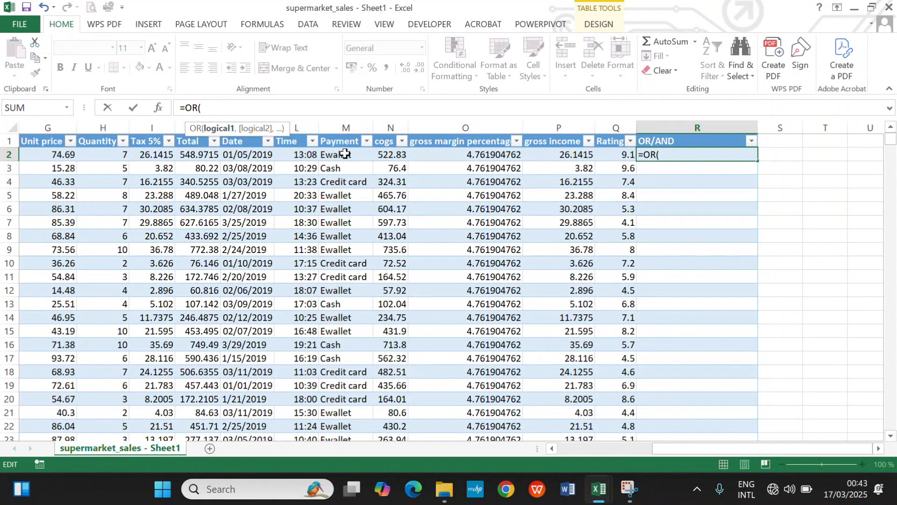
click(345, 154)
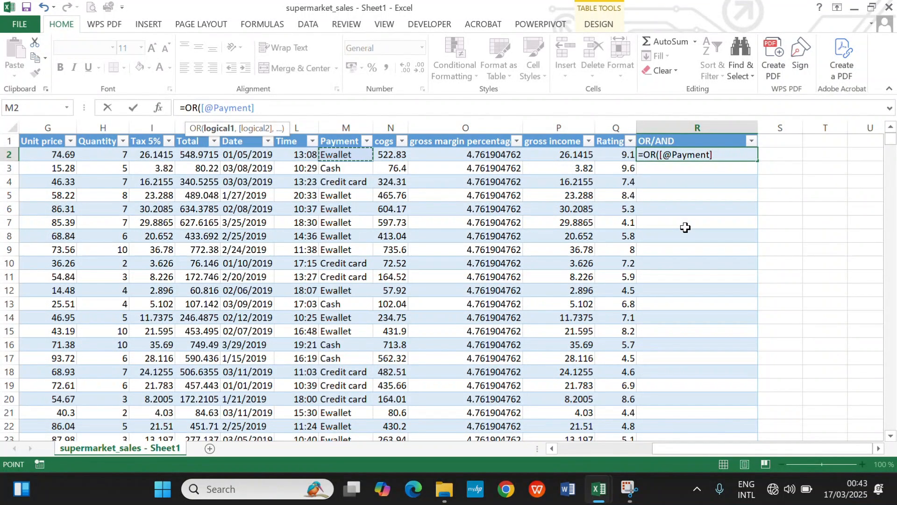
text(="")
click(263, 106)
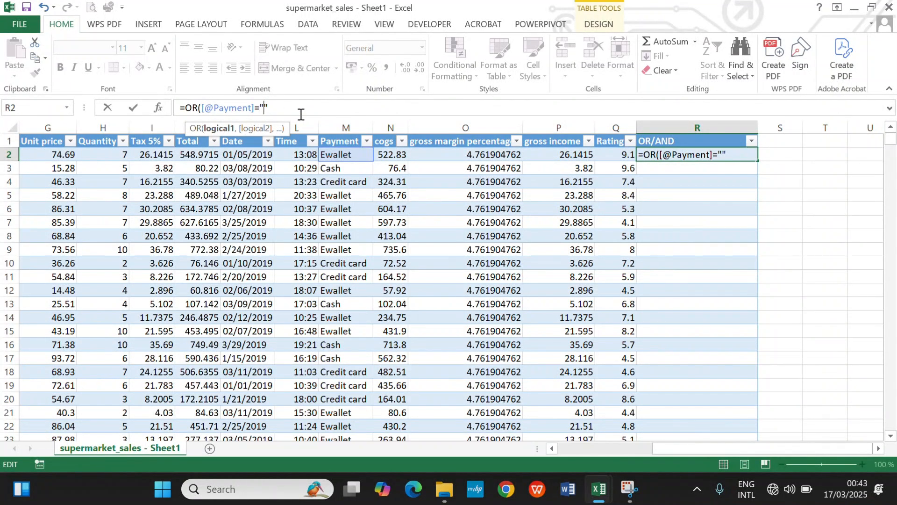
text(Ewallet",)
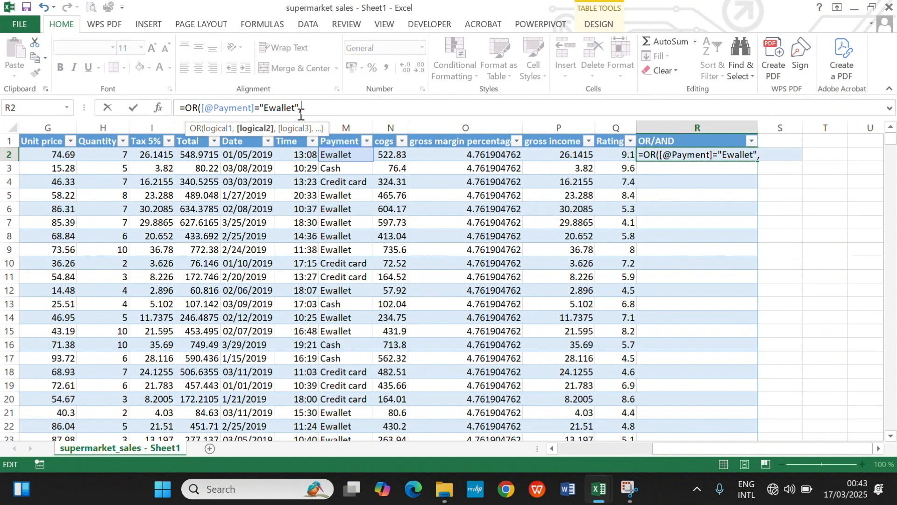
Add a second condition that the row's Rating is greater than 5, and complete the OR formula.
click(624, 156)
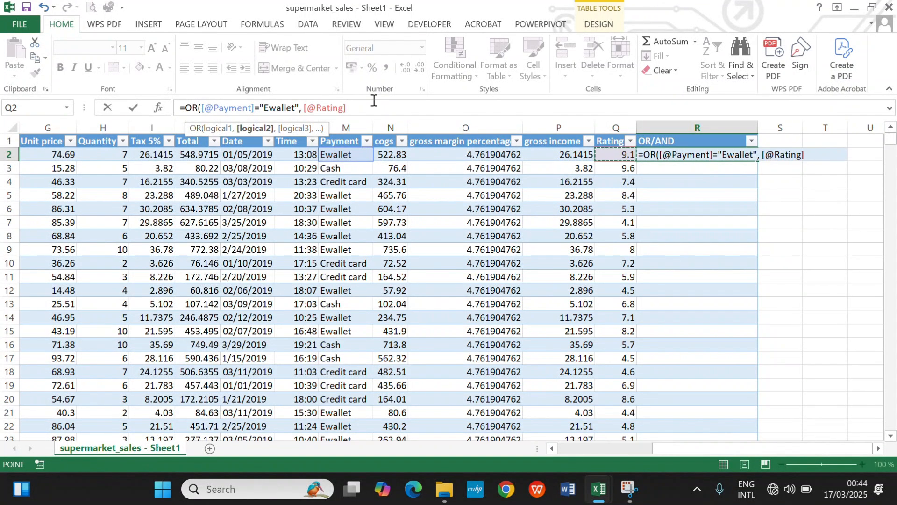
text(>5)
key(Return)
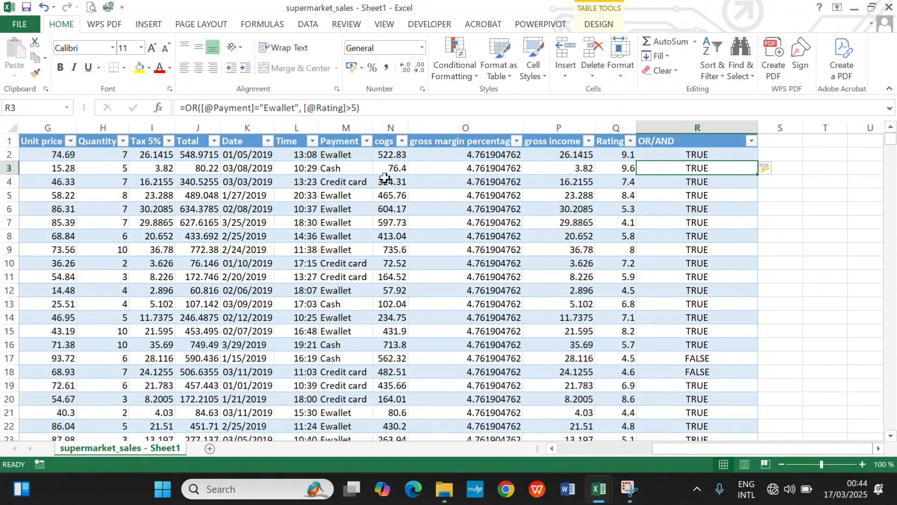
Review the OR formula results down the OR/AND column, comparing the FALSE rows with their Payment and Rating values.
click(689, 360)
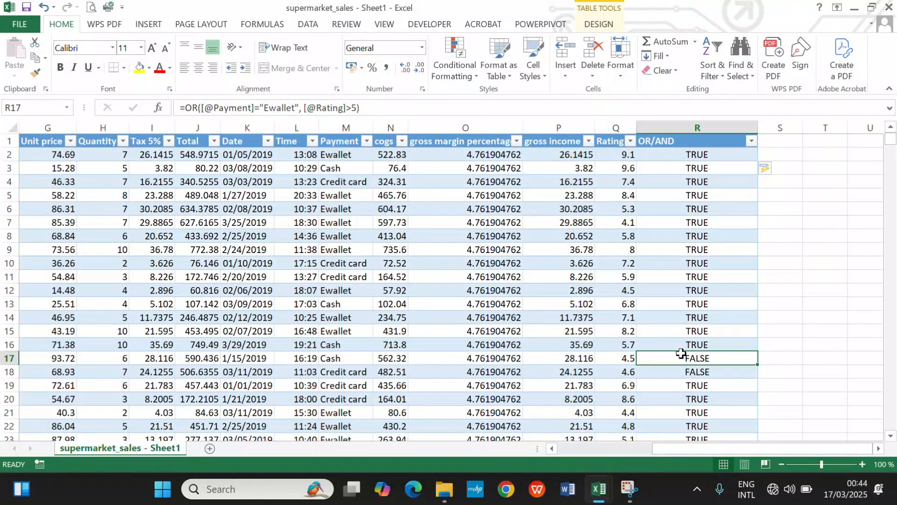
scroll(687, 353, down, 7)
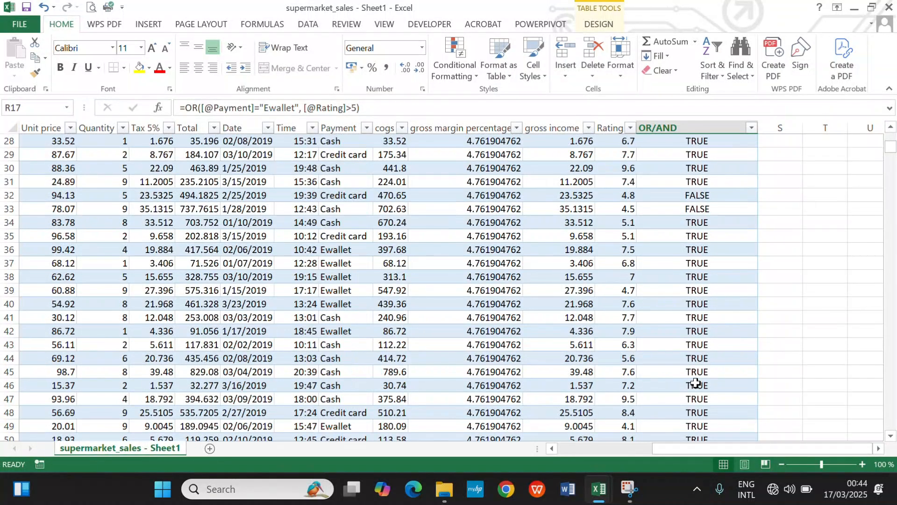
scroll(690, 385, down, 12)
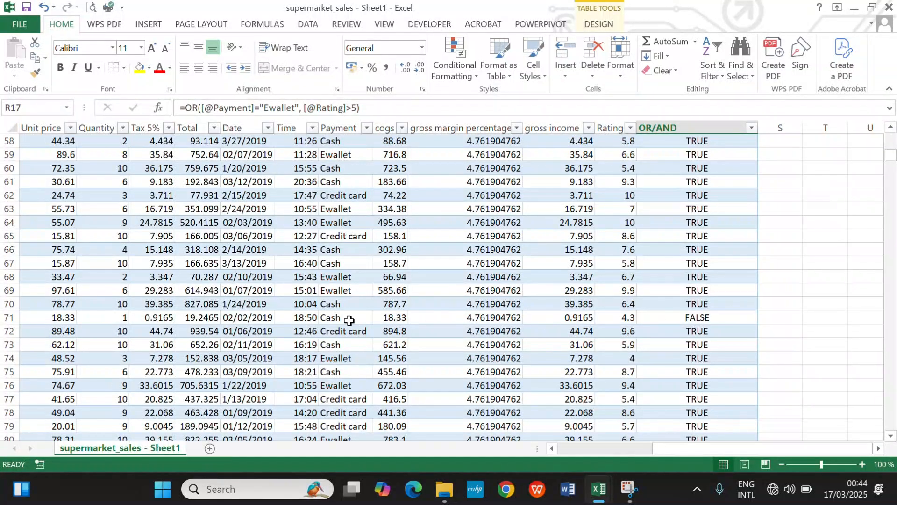
scroll(698, 331, up, 5)
scroll(697, 330, up, 14)
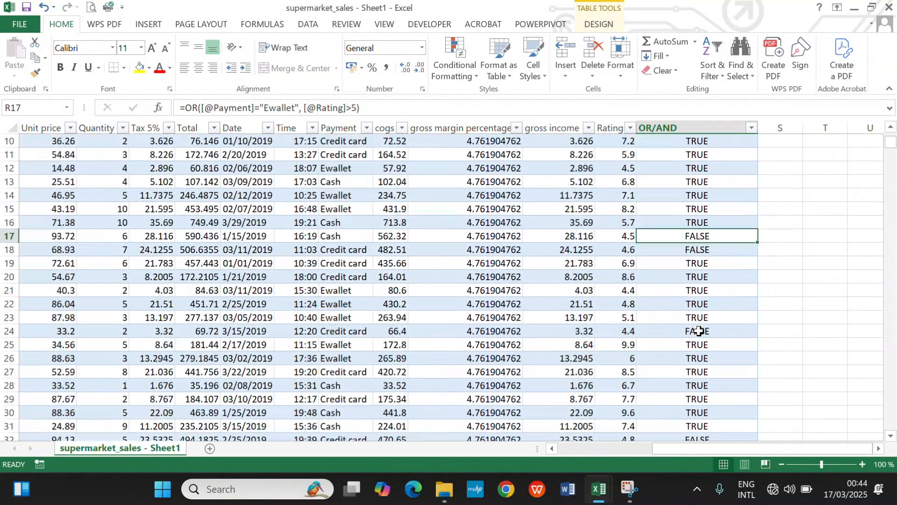
Replace the OR function with AND in the R2 formula, keeping both the Payment and Rating conditions.
click(695, 155)
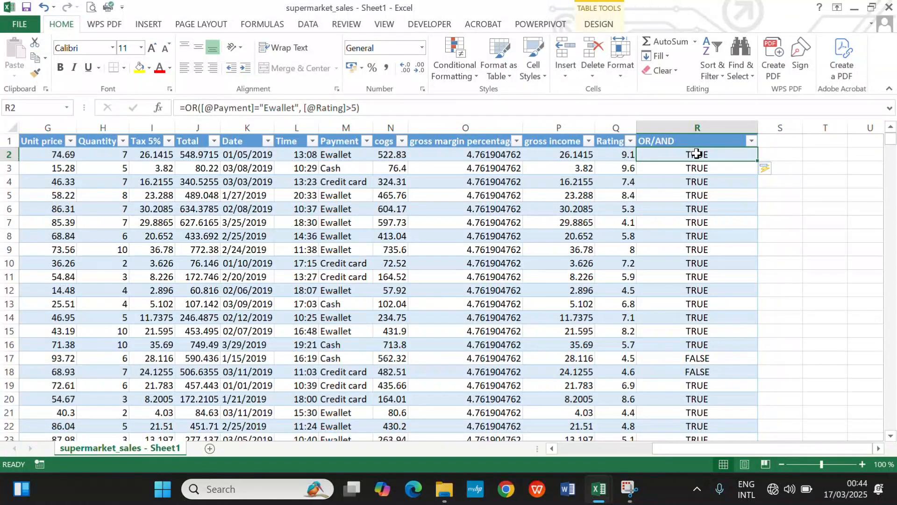
click(196, 107)
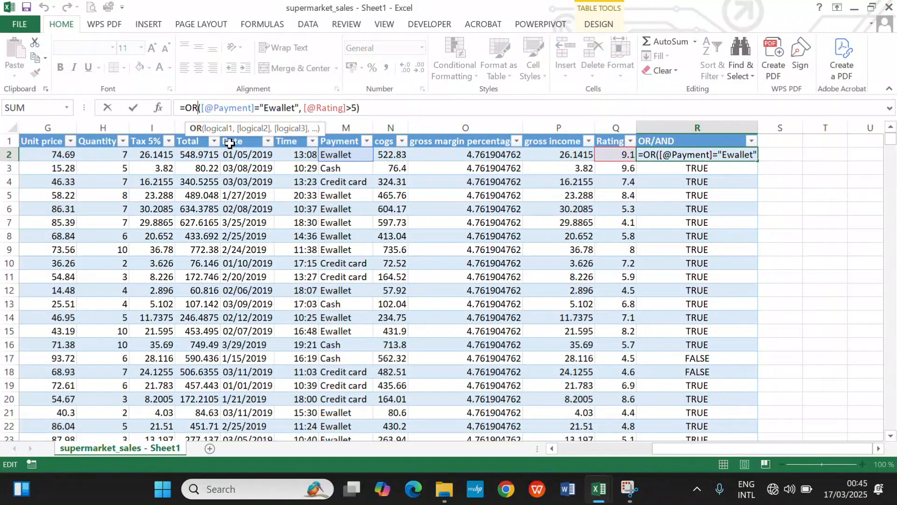
key(Delete)
key(BackSpace)
text(AND)
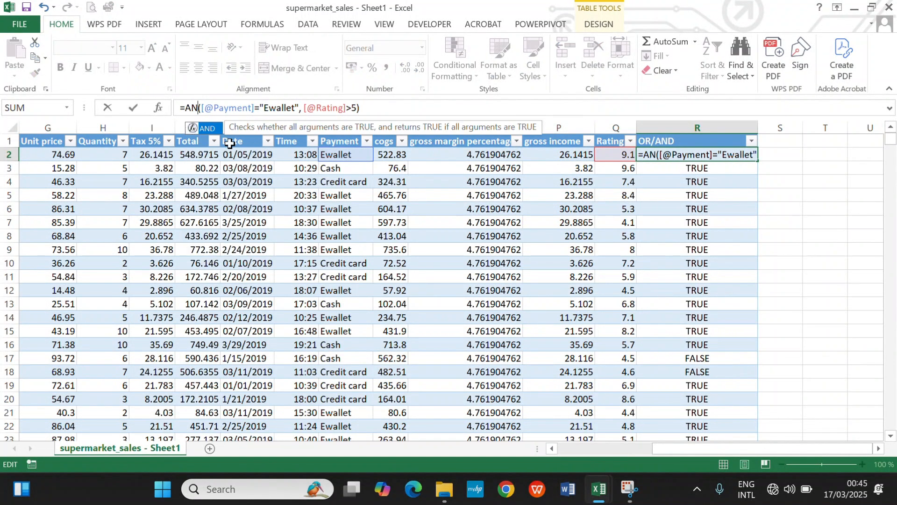
key(Return)
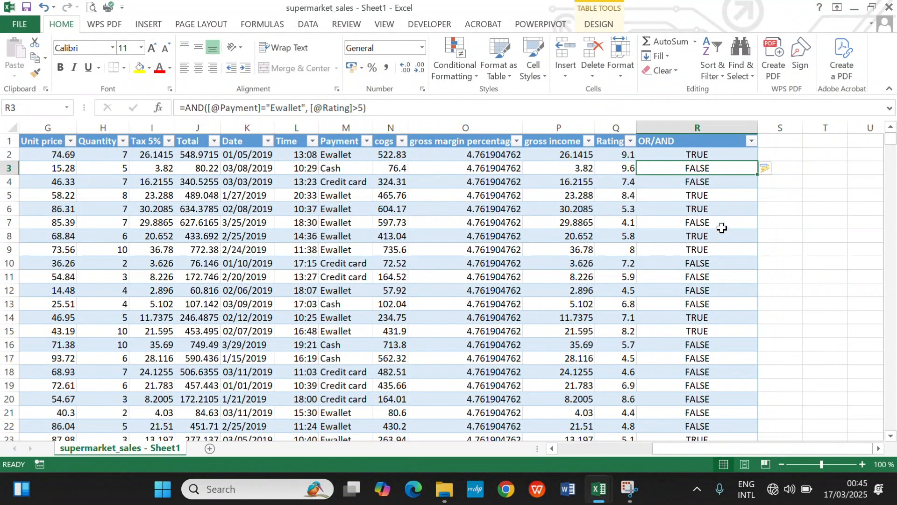
Jump to the last row of the OR/AND column to inspect the AND results, and return to R2.
click(717, 213)
double_click(717, 215)
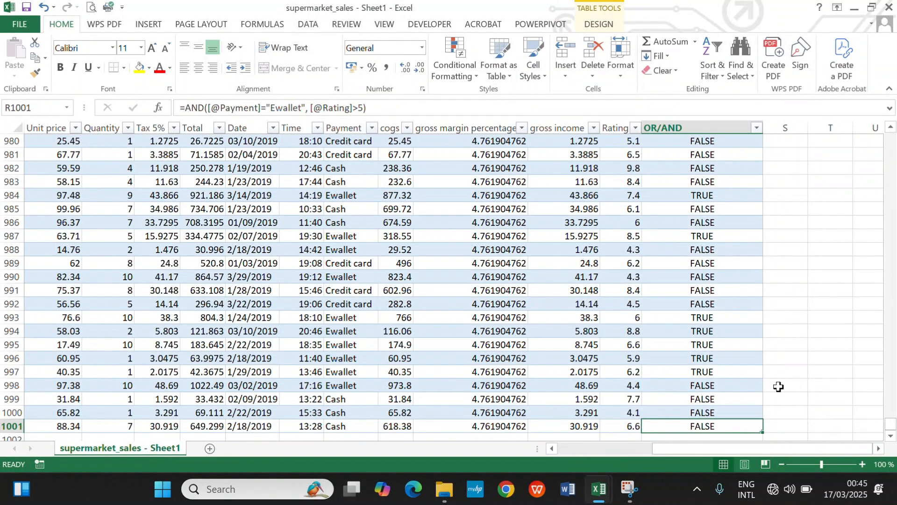
key(ctrl+Up)
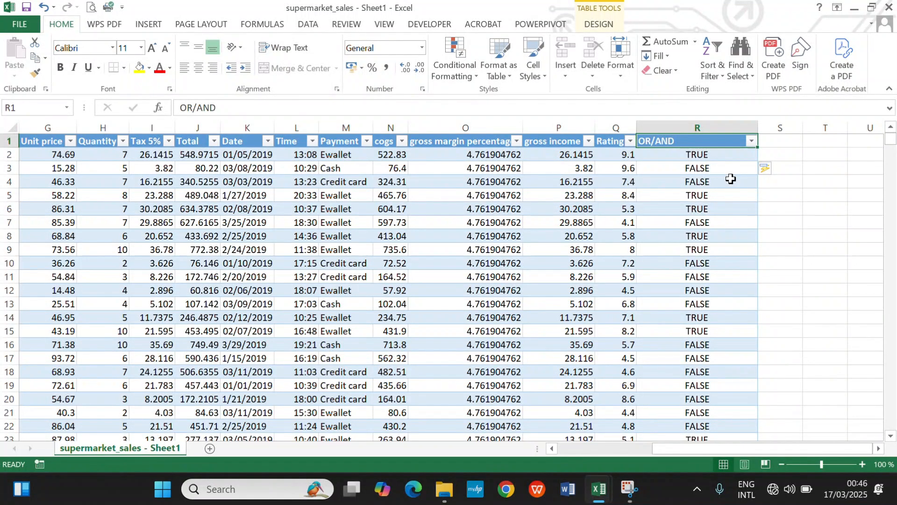
click(694, 156)
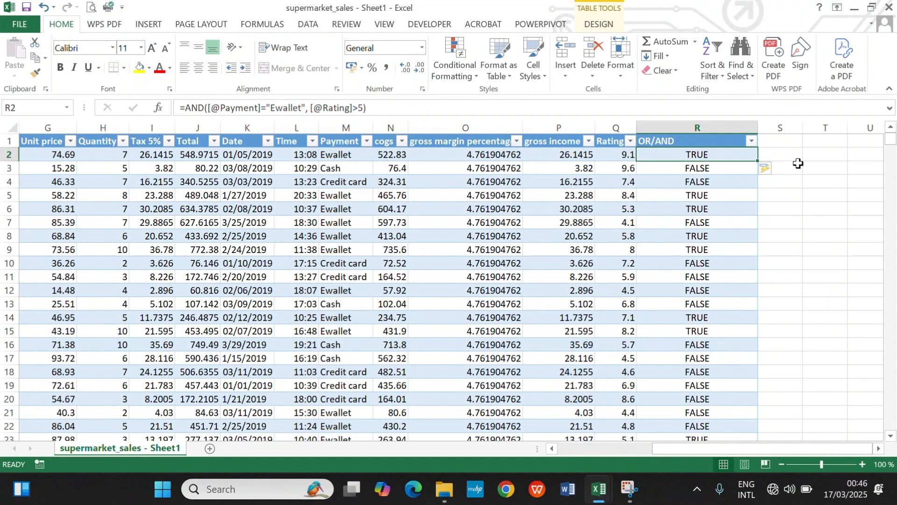
Enter a NOT formula in T2 testing whether the row's Rating equals 10, and fill it down to T10.
click(820, 156)
text(=not)
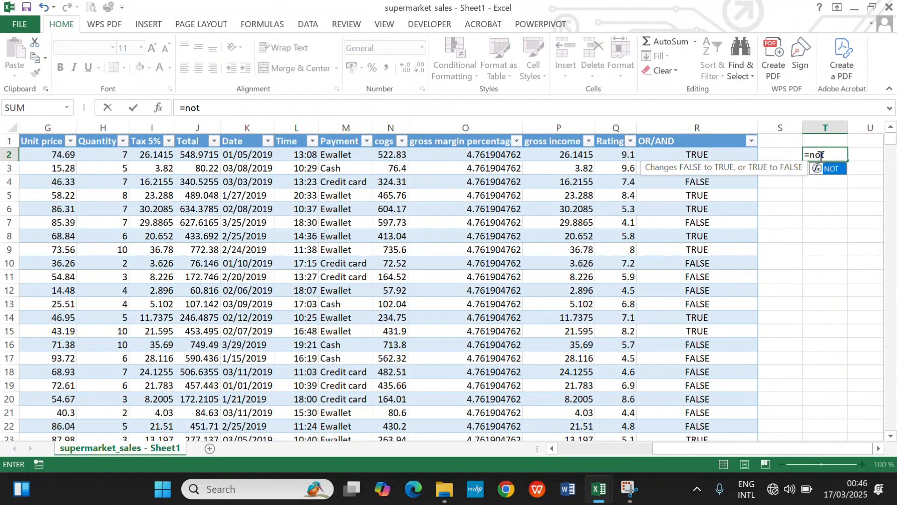
key(Tab)
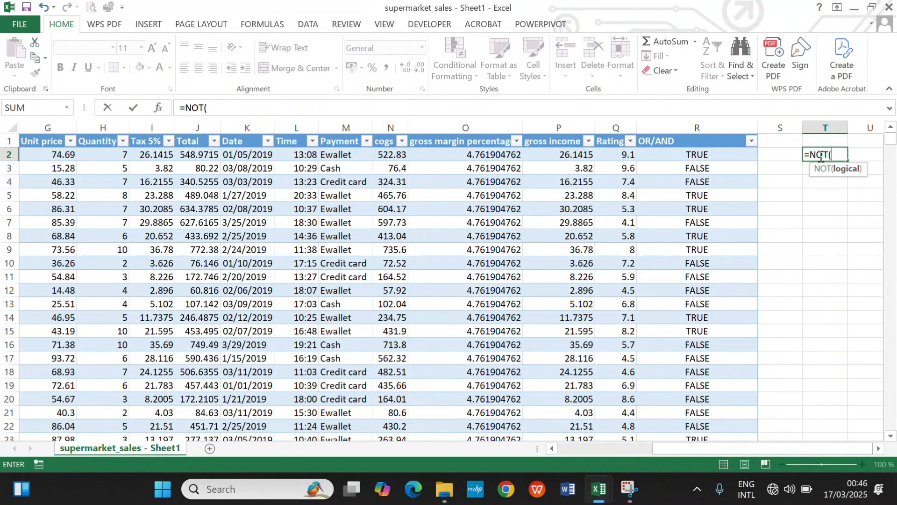
click(619, 155)
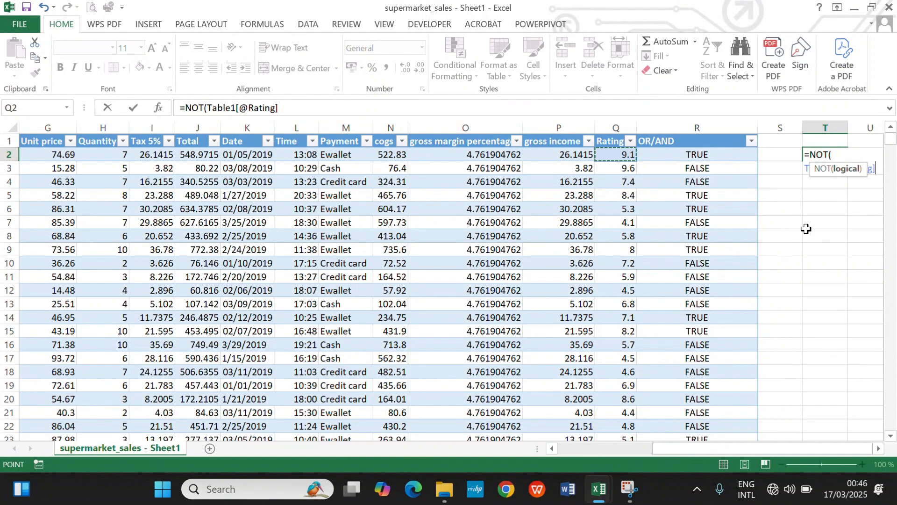
text(=10)
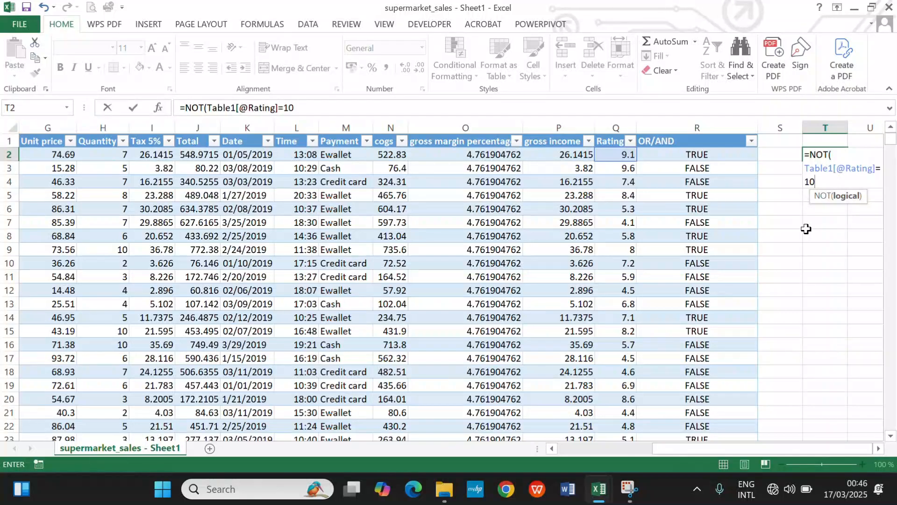
key(Return)
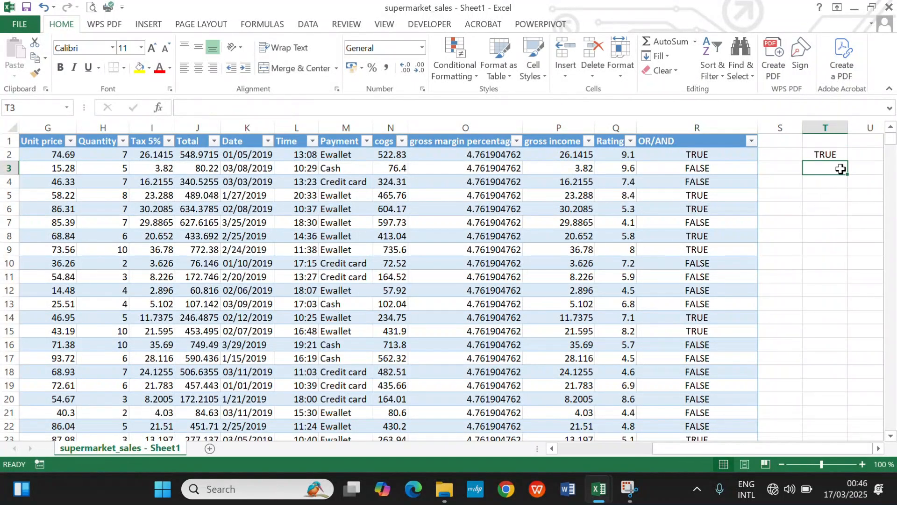
click(835, 154)
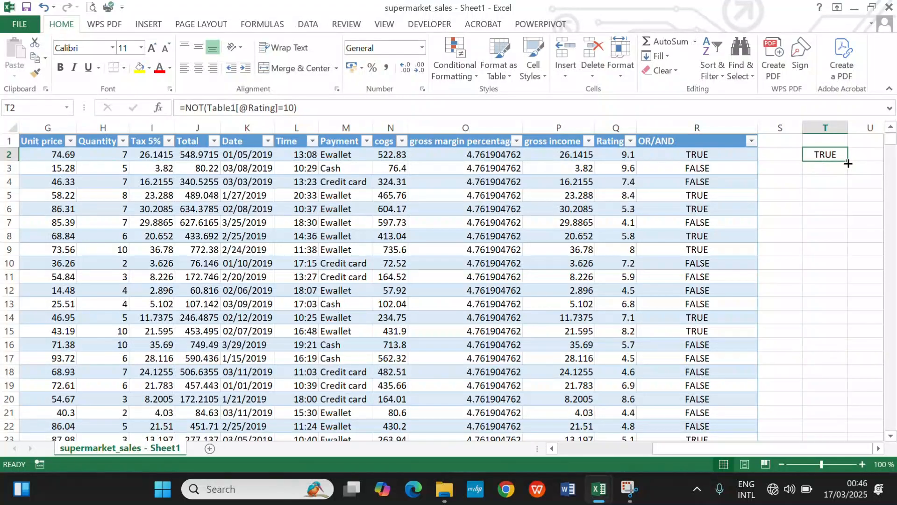
drag(849, 162, 846, 260)
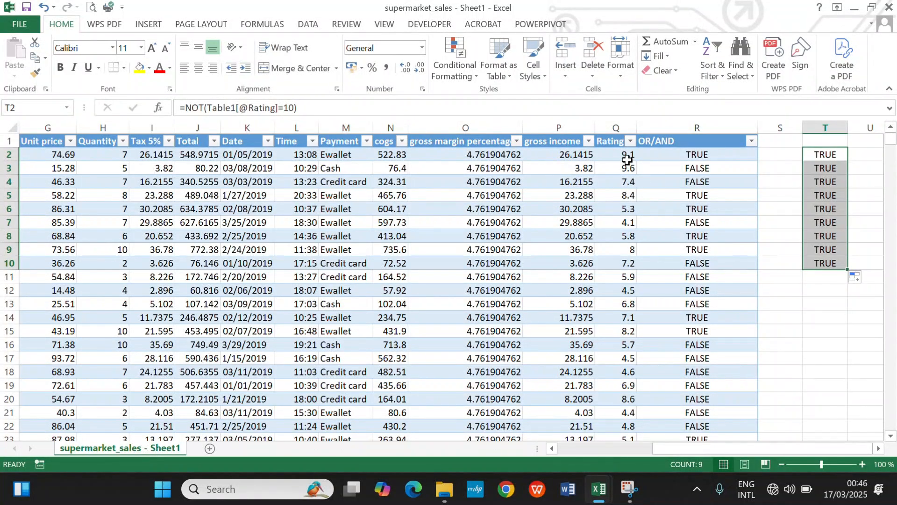
Replace the T2 formula with a NOT formula testing Rating less than 5, and fill it down to T11.
click(833, 154)
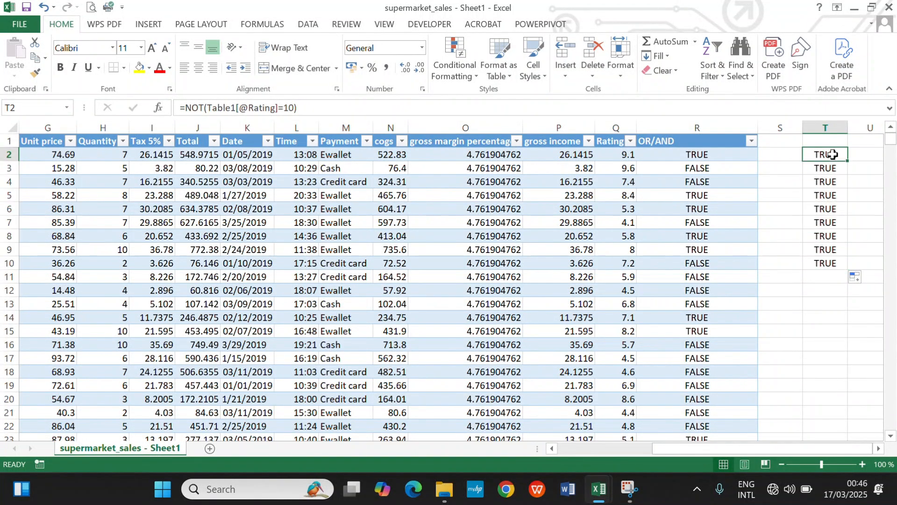
text(=)
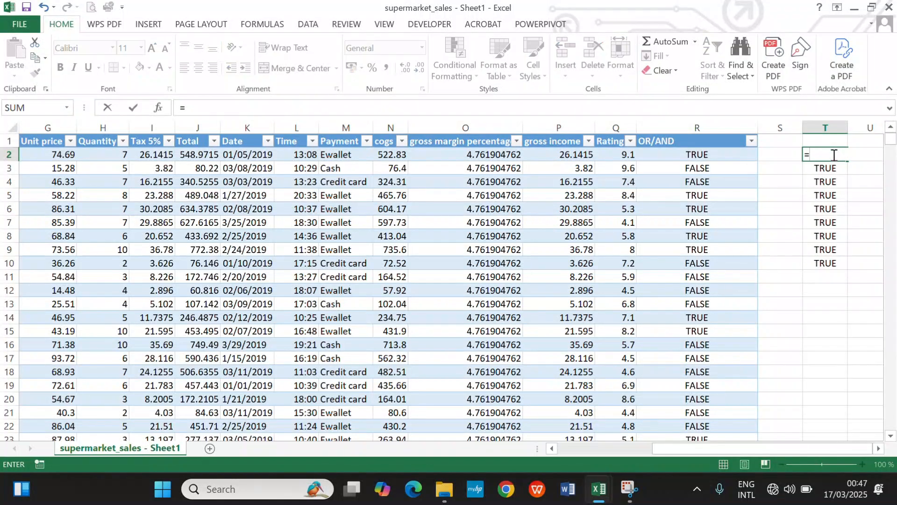
text(NOT()
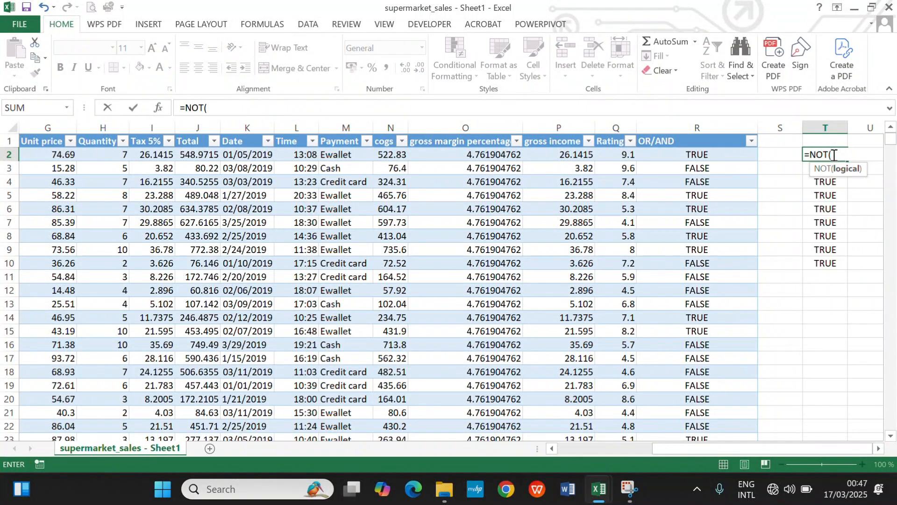
click(618, 155)
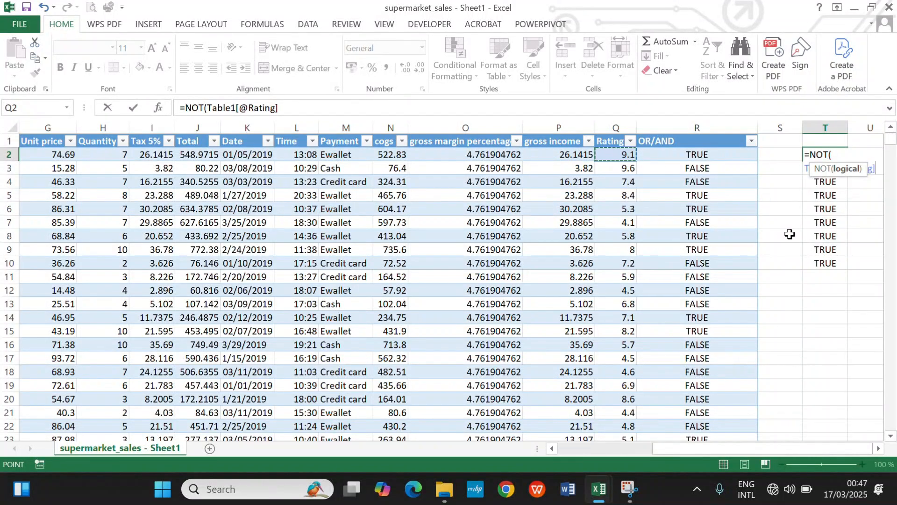
text(=10))
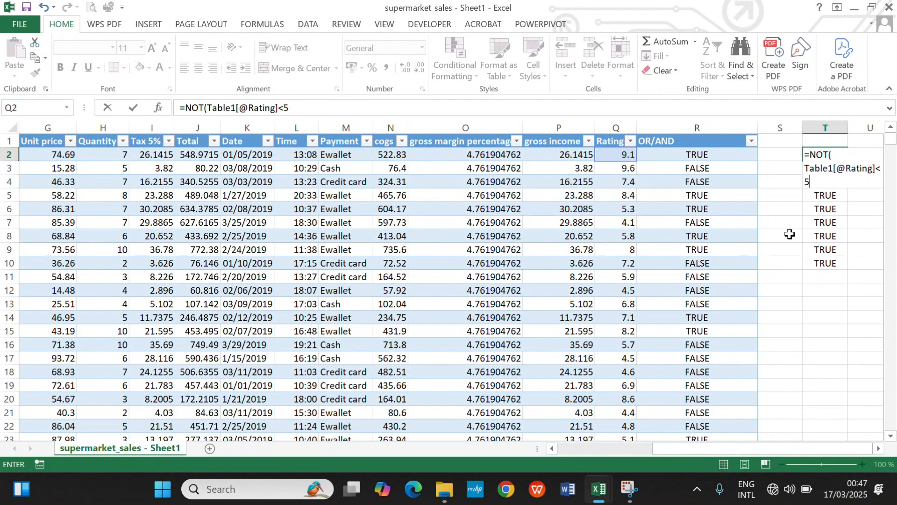
key(Return)
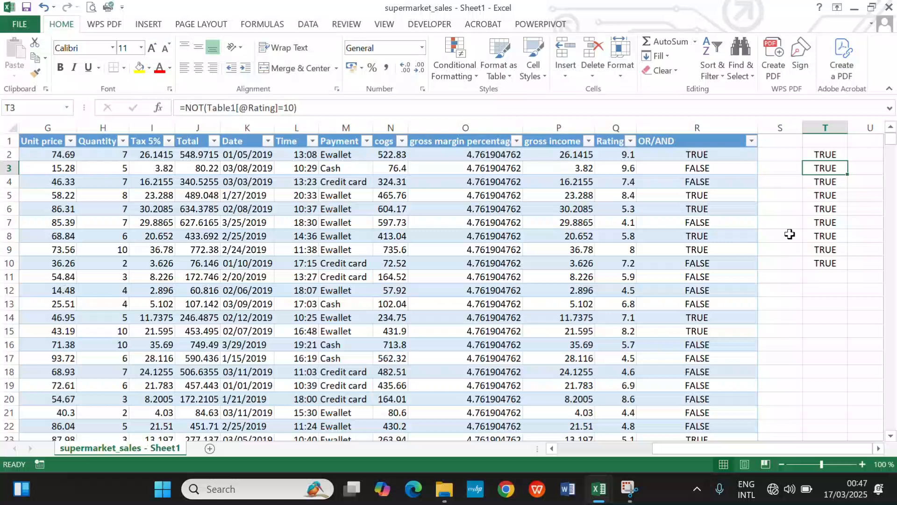
click(826, 155)
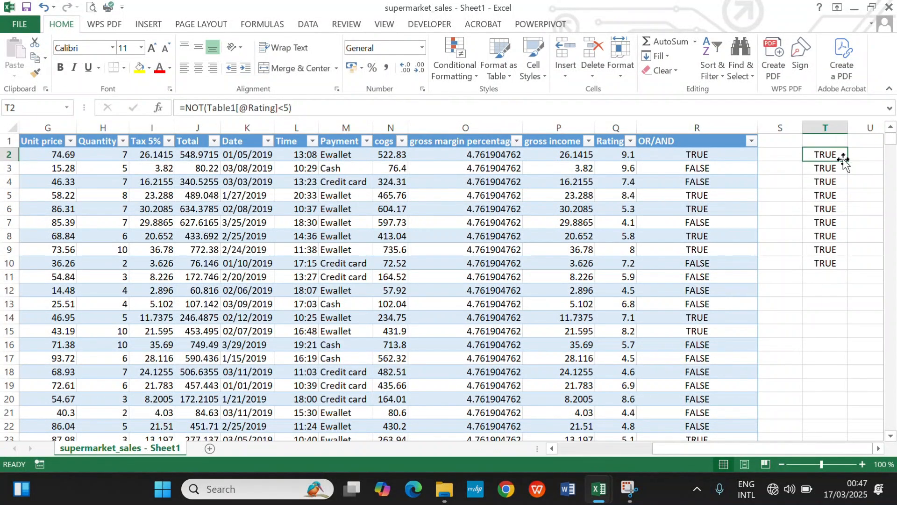
drag(847, 161, 850, 276)
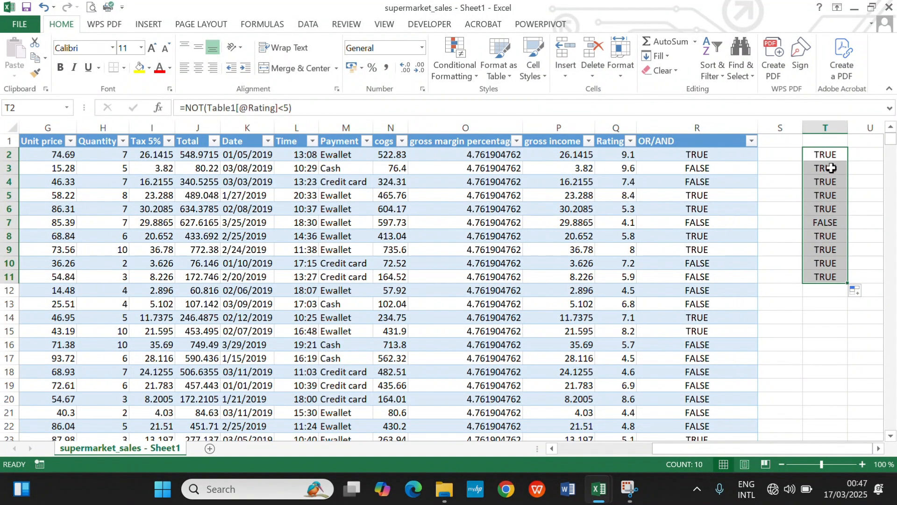
Replace the T2 formula with a NOT formula testing Rating greater than 5, and fill it down to T22.
click(835, 154)
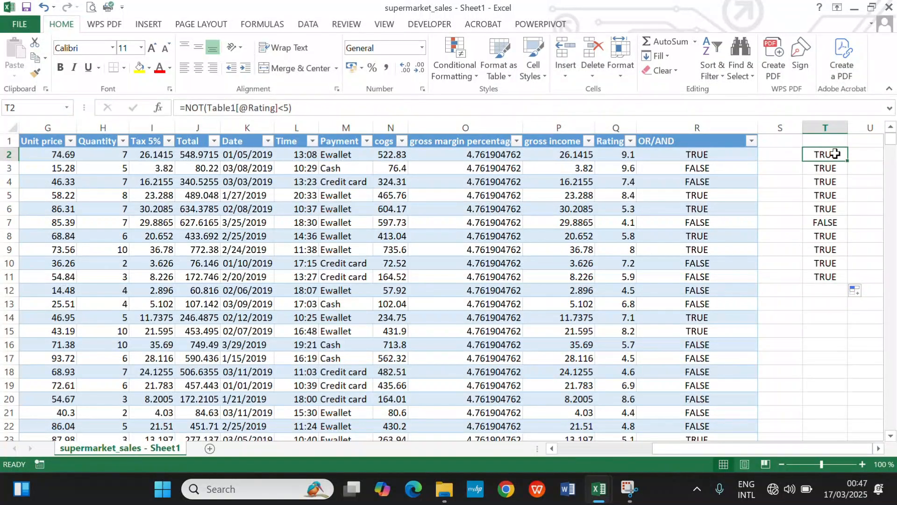
text(=not)
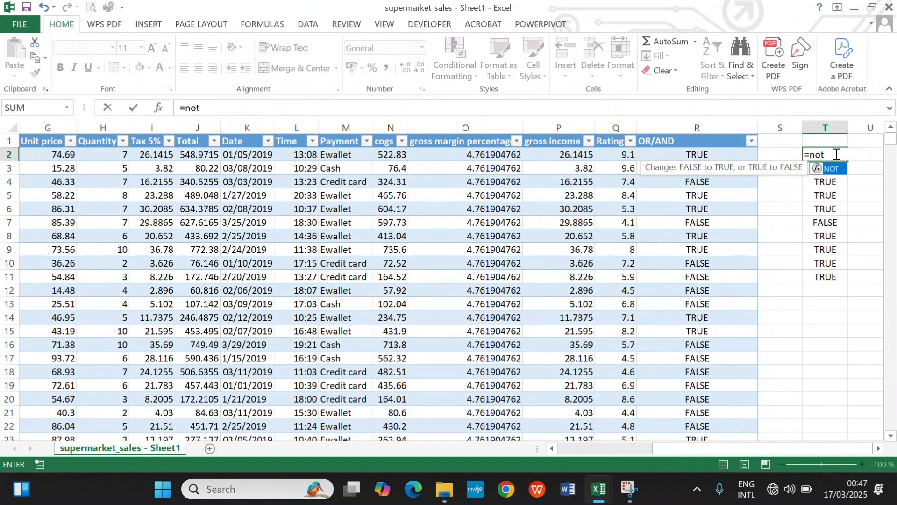
key(Tab)
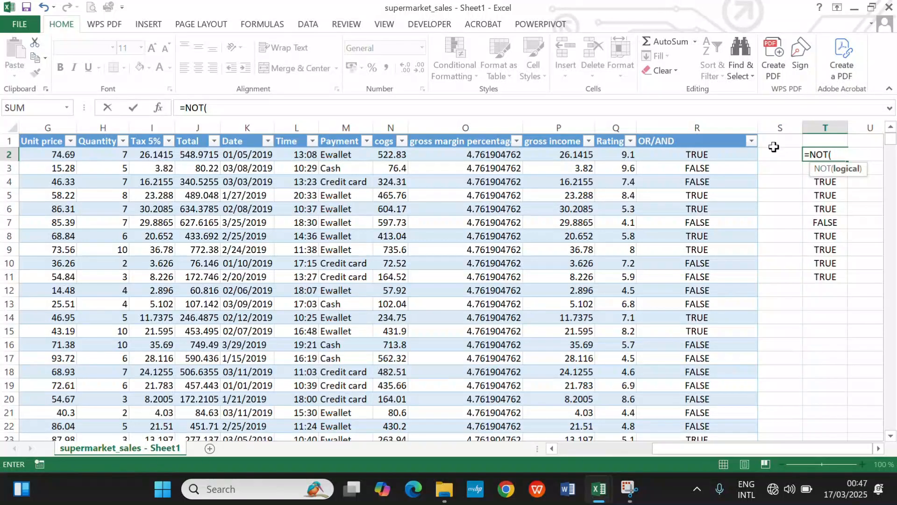
click(621, 154)
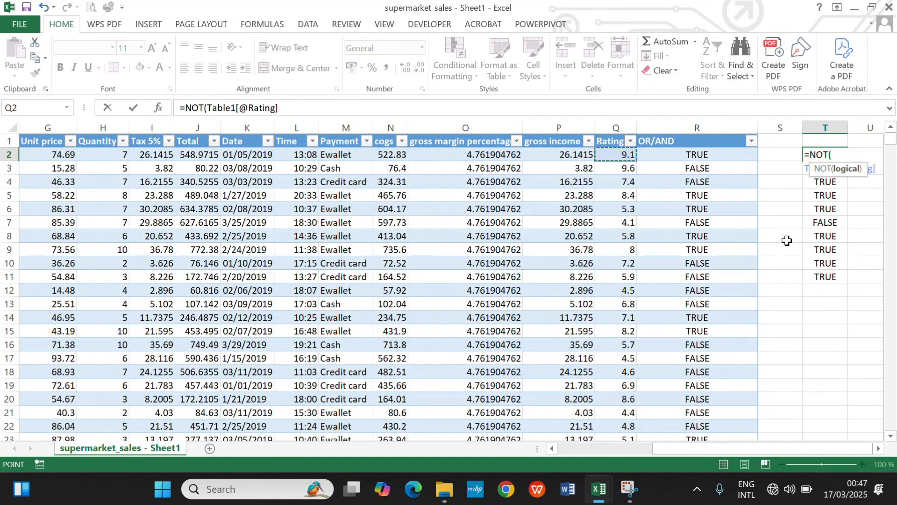
text(>5)
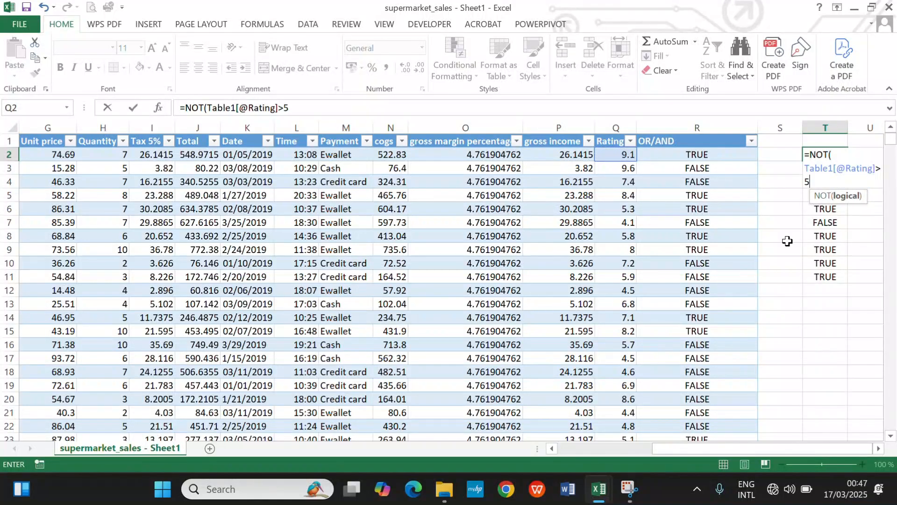
key(Return)
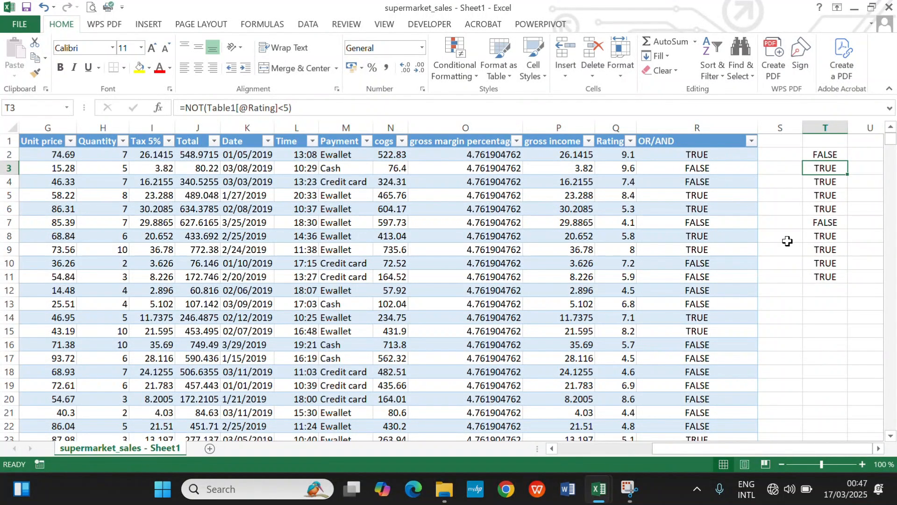
click(840, 154)
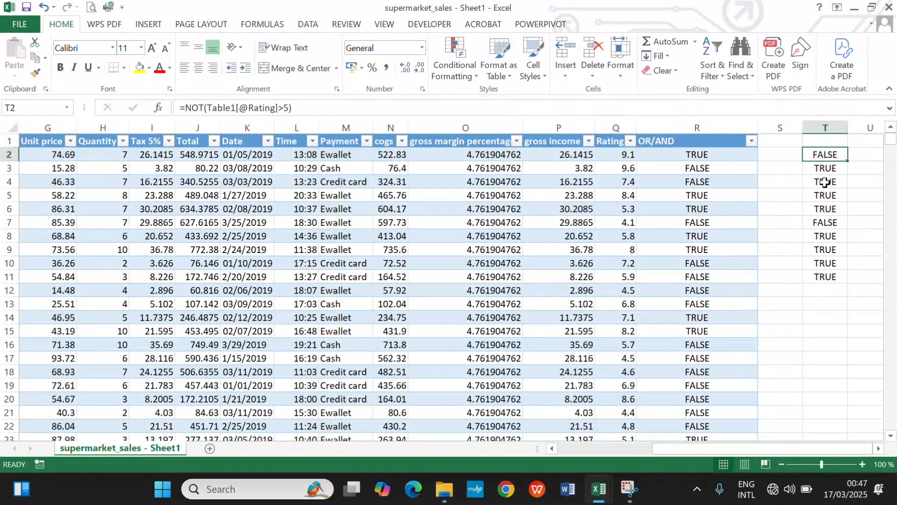
drag(848, 160, 849, 427)
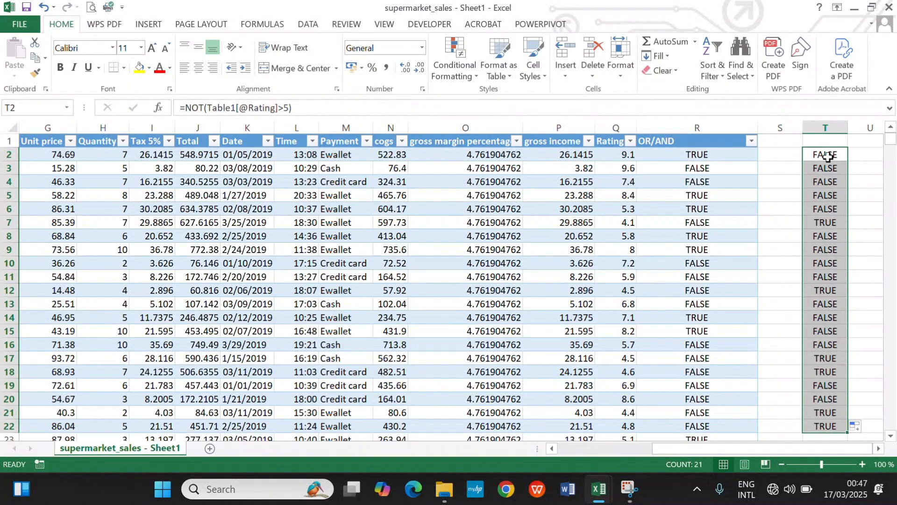
Clear all the NOT results from column T.
key(BackSpace)
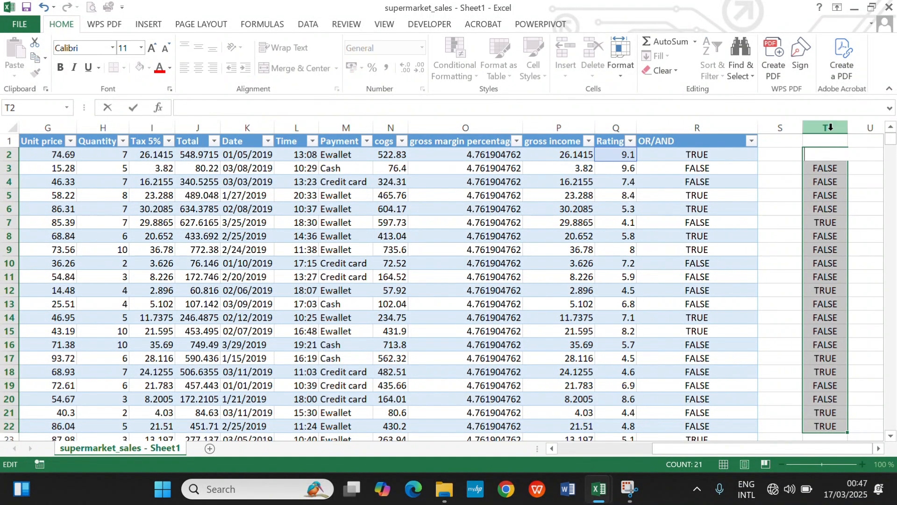
click(828, 124)
key(Delete)
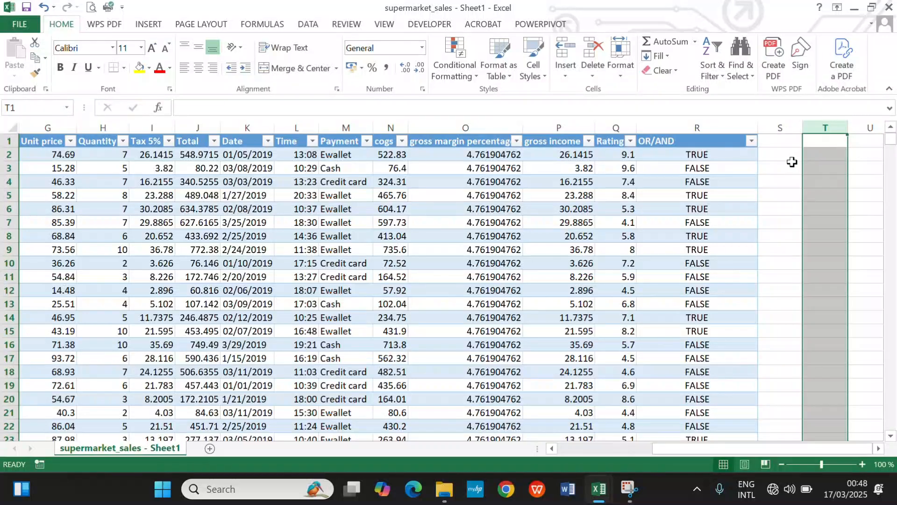
click(789, 154)
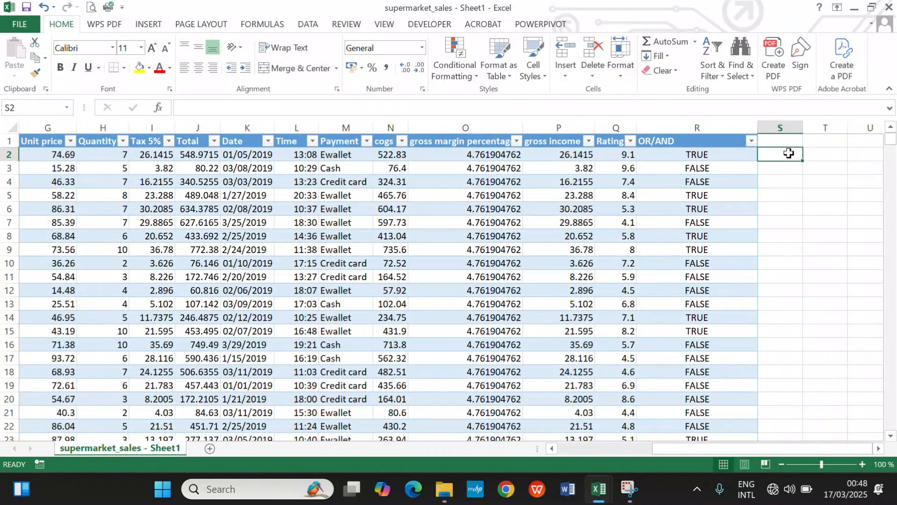
click(819, 154)
Rename the OR/AND column header in R1 as TEXT FUNCTIONS.
click(692, 137)
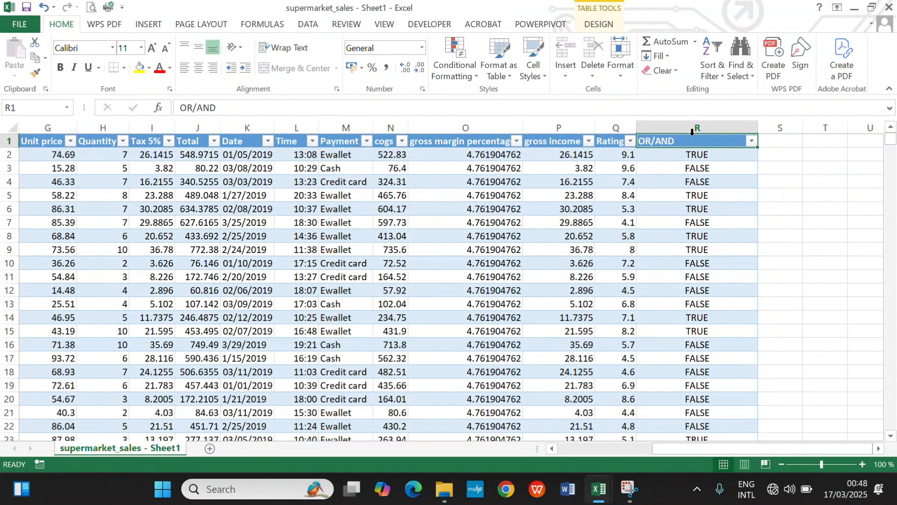
text(Text)
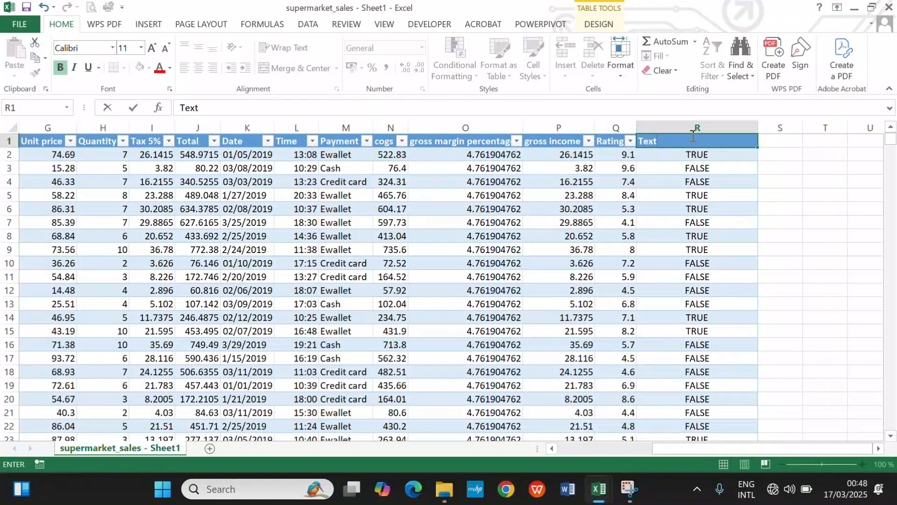
key(BackSpace)
key(BackSpace)
key(BackSpace)
text(EXT FUNCT)
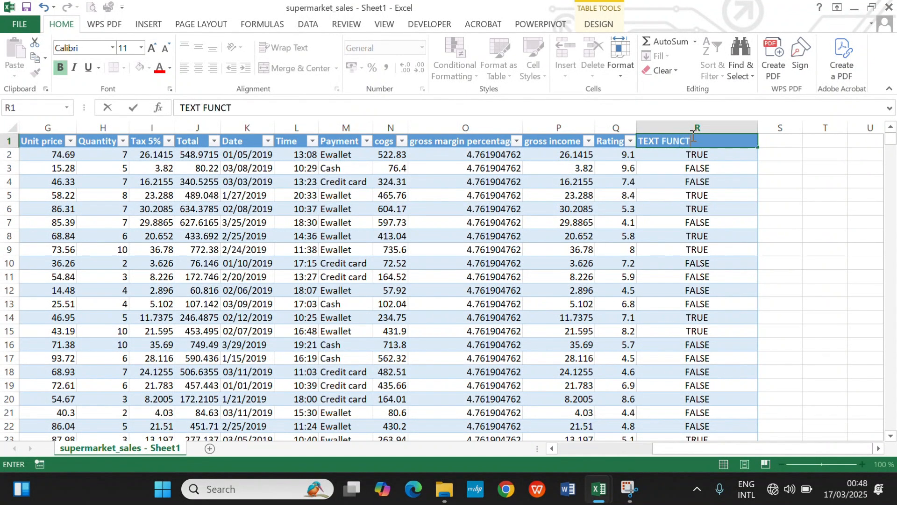
text(IONS)
key(Return)
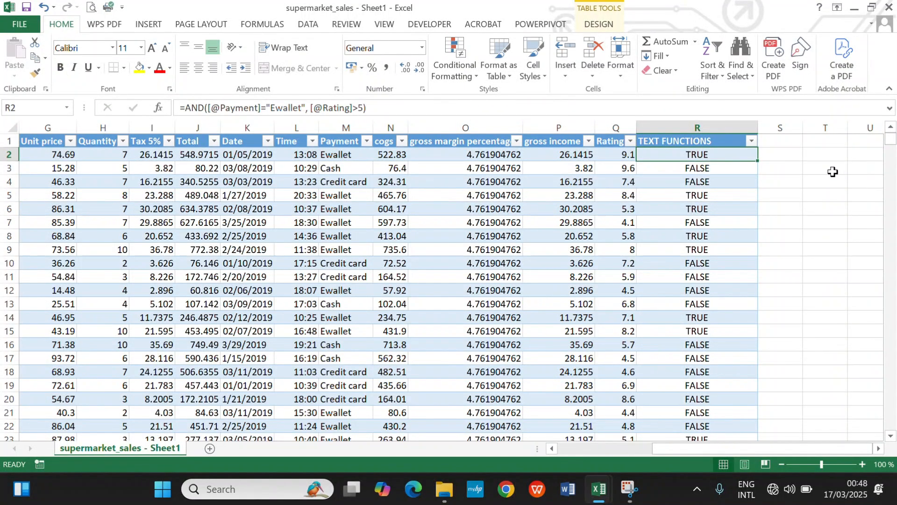
List the function names Left, Right, Mid and Len down cells T3 to T6.
click(833, 169)
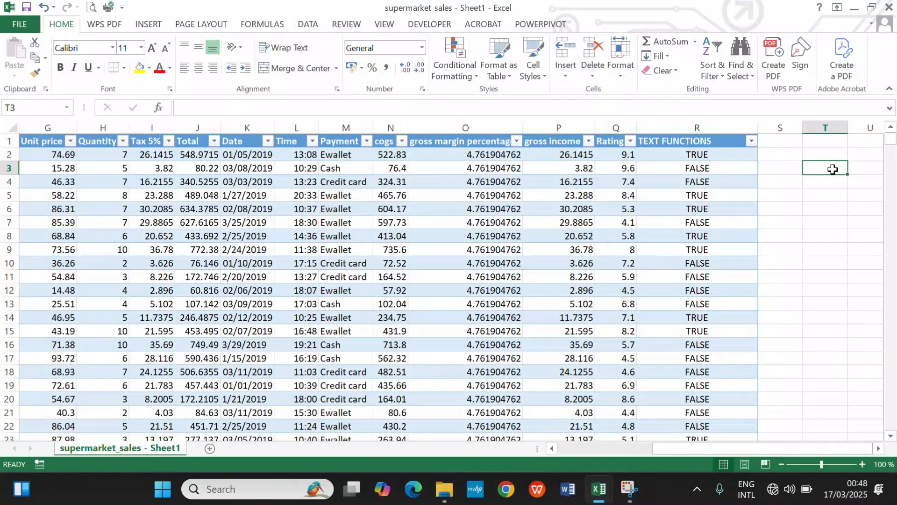
text(Left)
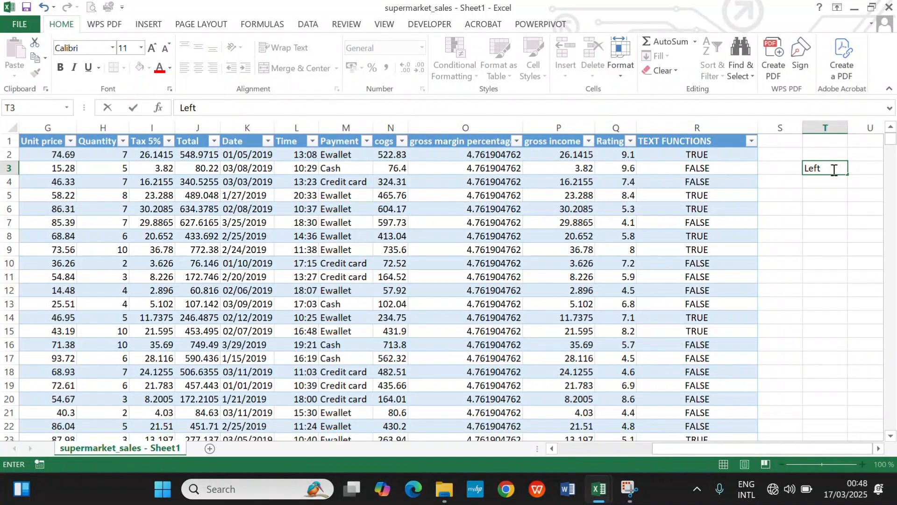
key(Return)
text(Right)
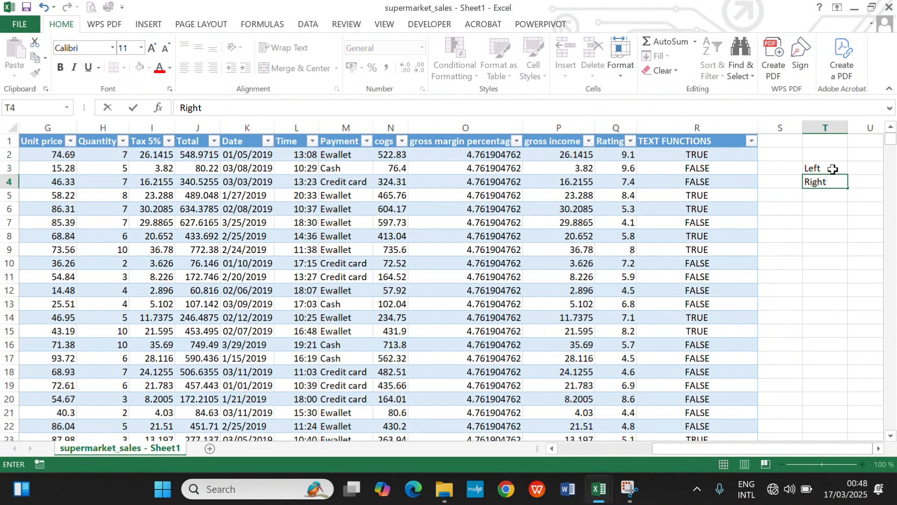
key(Return)
text(Mid)
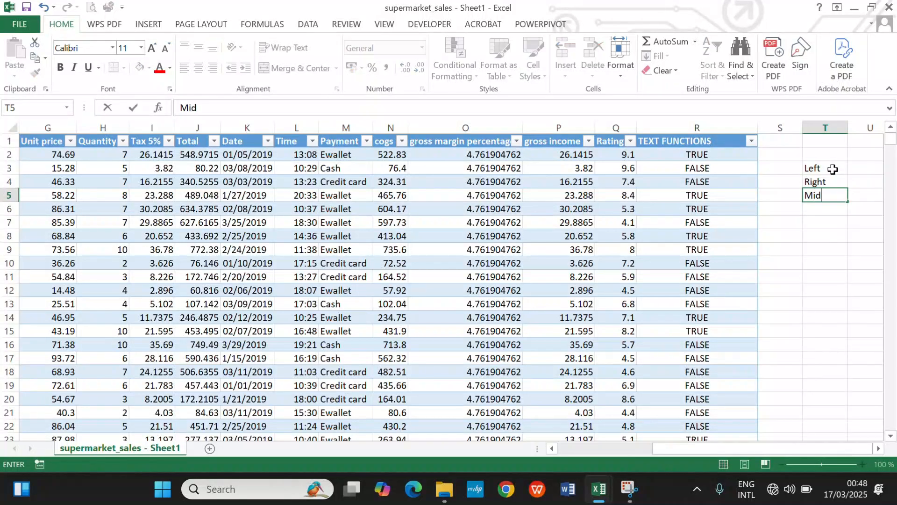
key(Return)
text(Len)
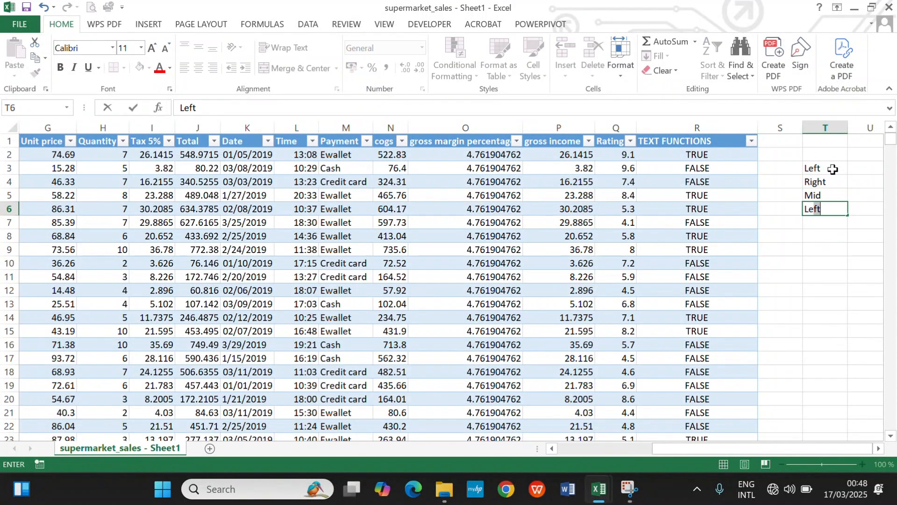
key(Return)
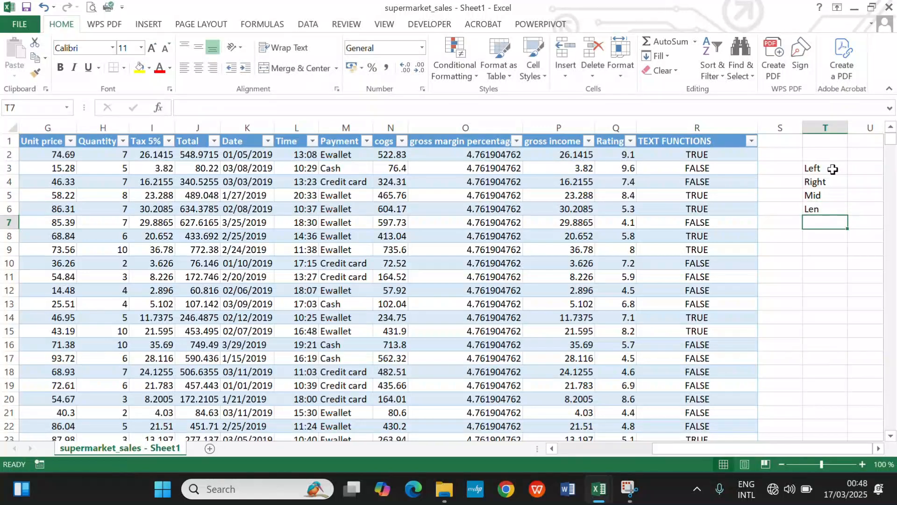
Continue the function list with Trim, Concantenate and text in cells T7 to T9.
text(Trim)
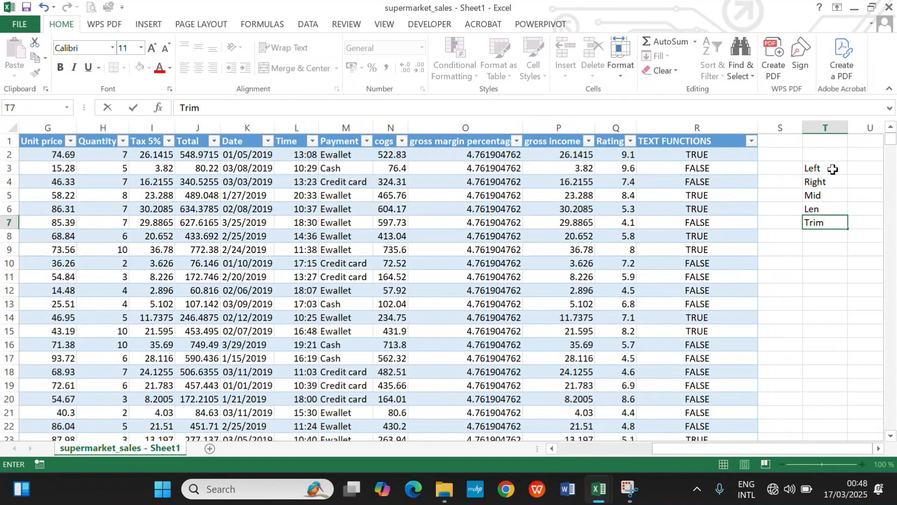
key(Return)
text(C)
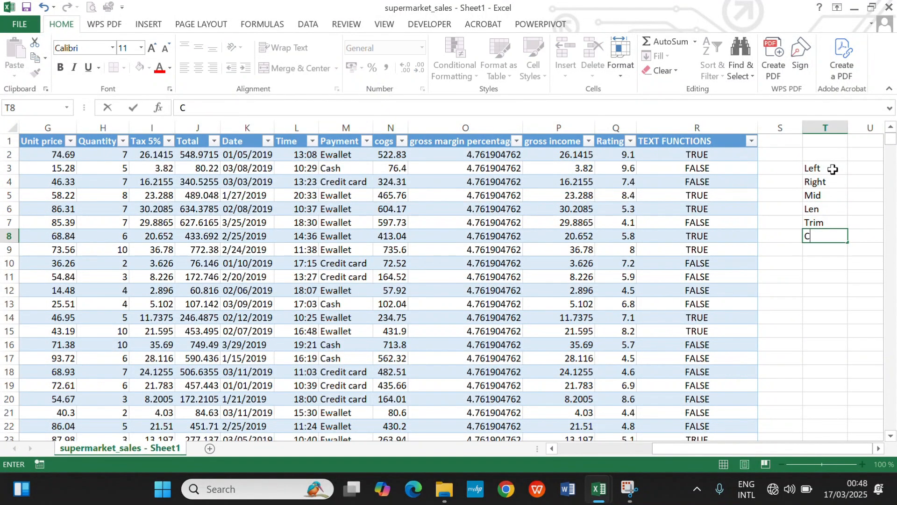
text(Oncantenate)
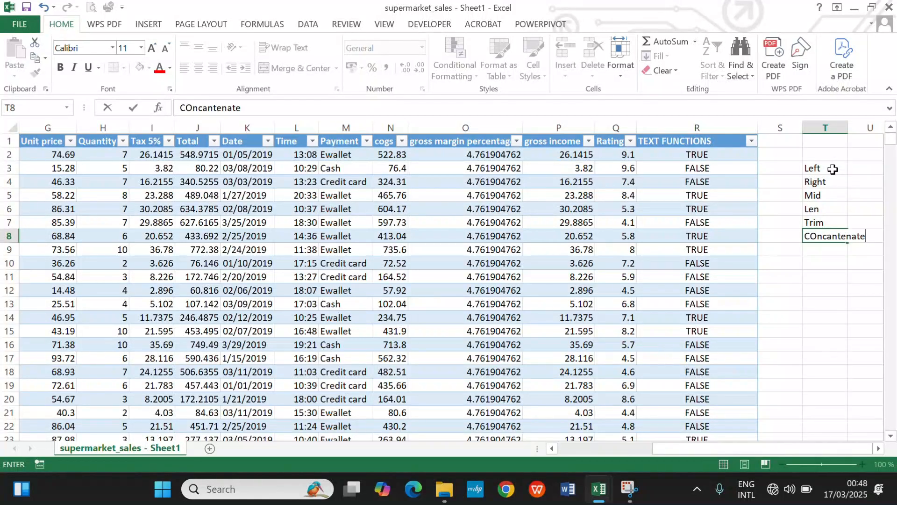
key(Return)
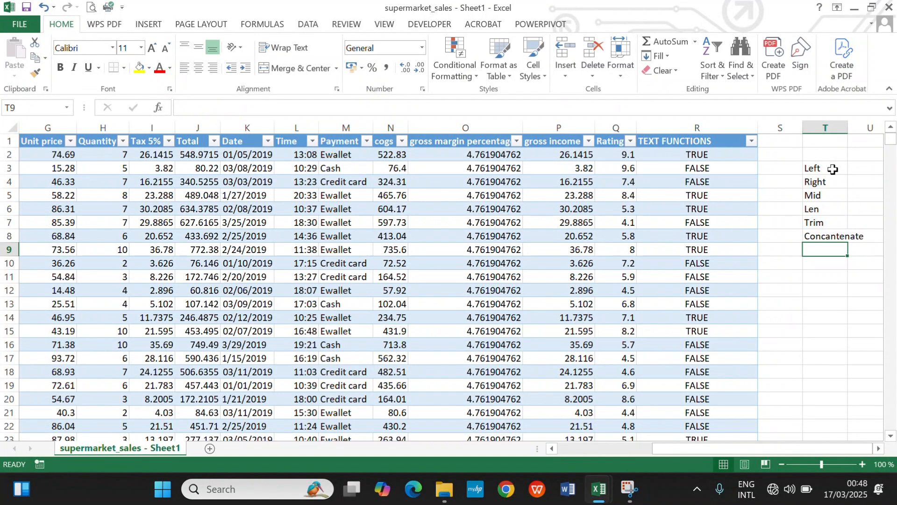
text(text)
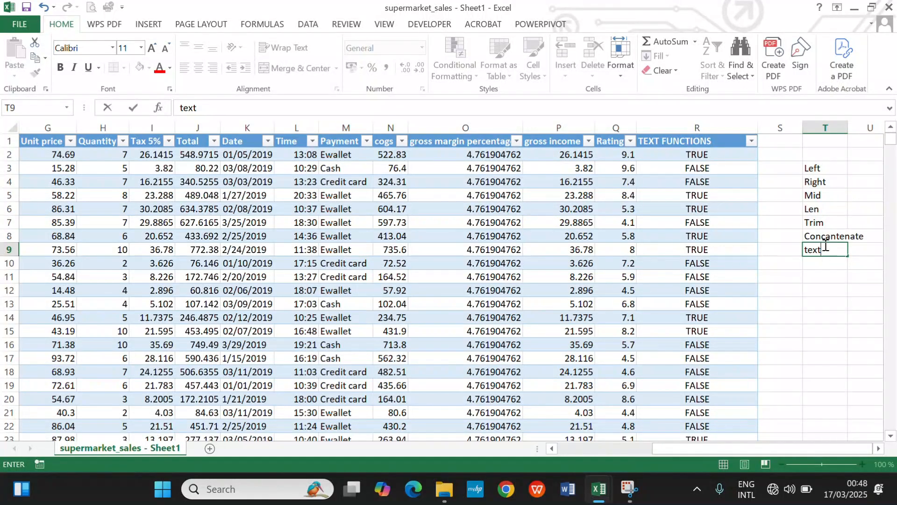
click(833, 168)
Delete the old AND formulas from the whole TEXT FUNCTIONS column, starting at R2.
click(709, 154)
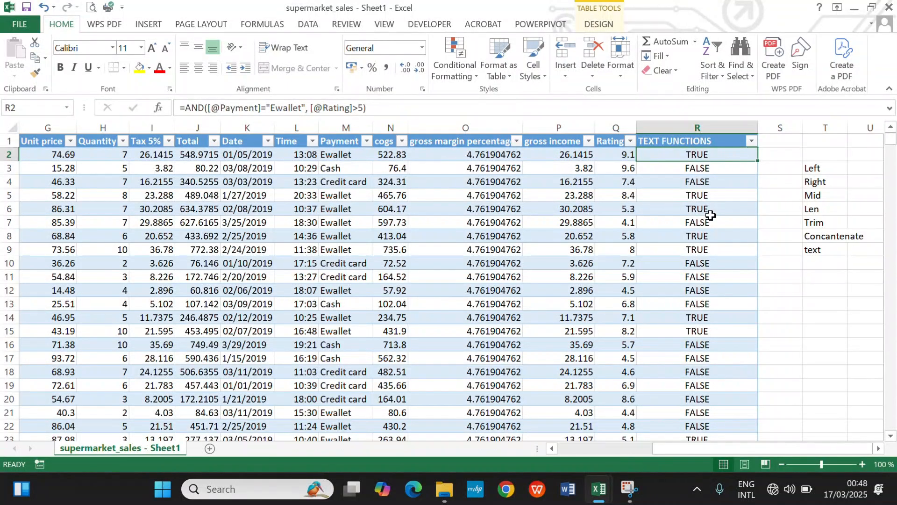
key(ctrl+shift+Down)
key(Delete)
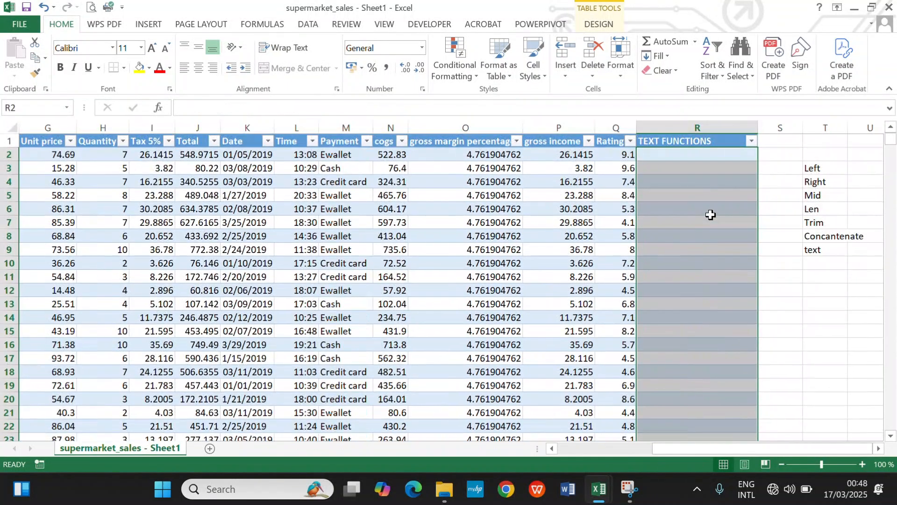
Enter a LEFT formula in R2 that extracts the first 3 characters of the row's Payment value.
click(696, 155)
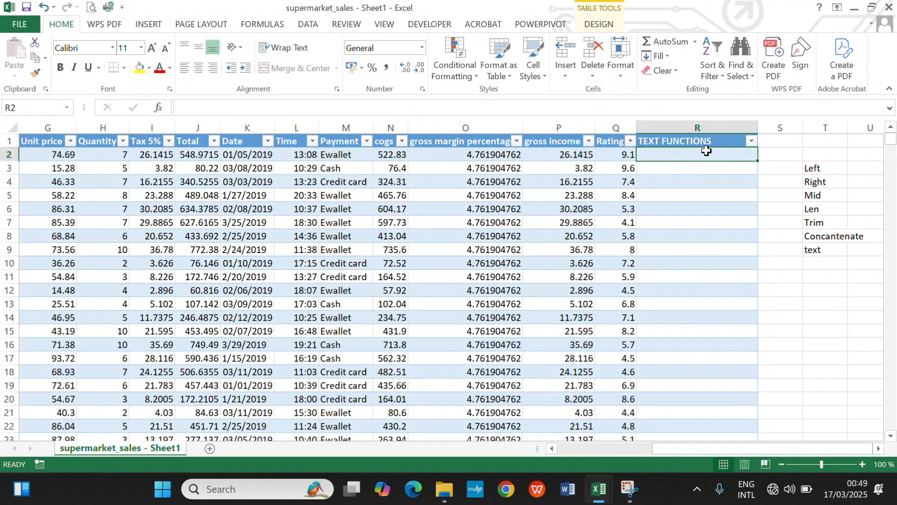
text(=left)
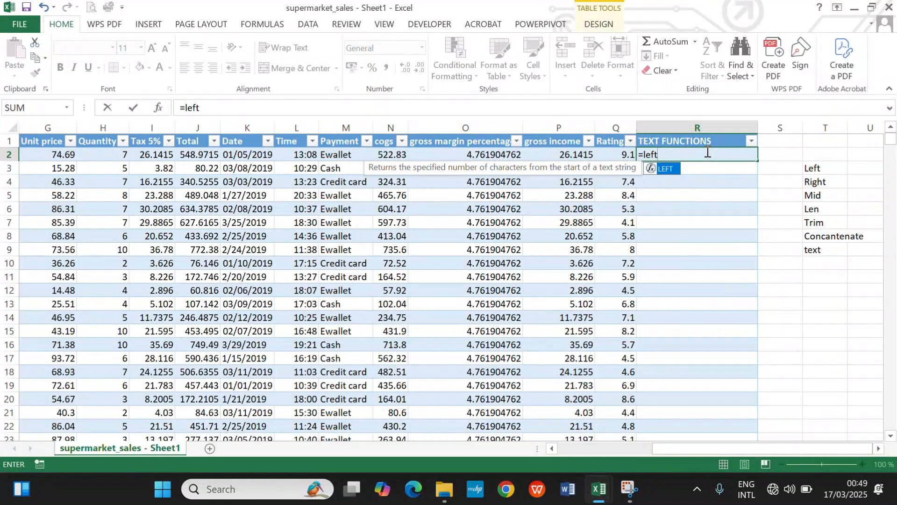
key(Tab)
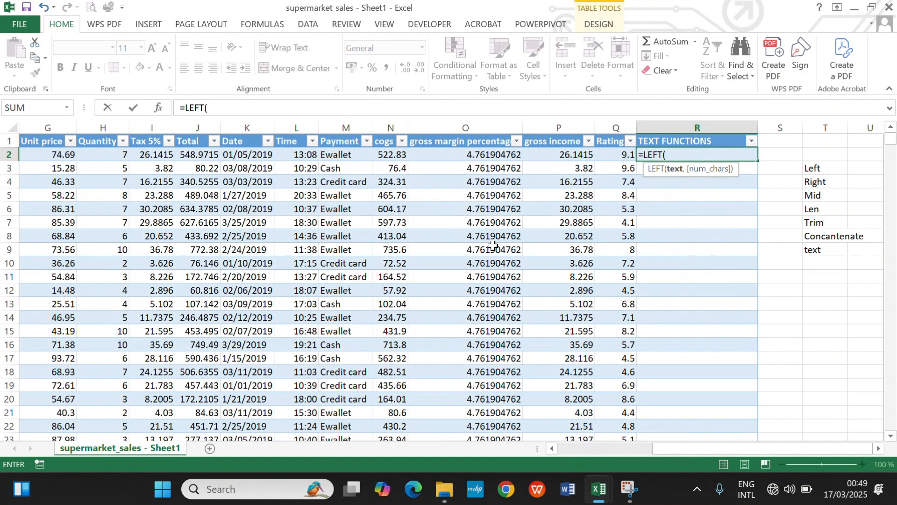
click(339, 156)
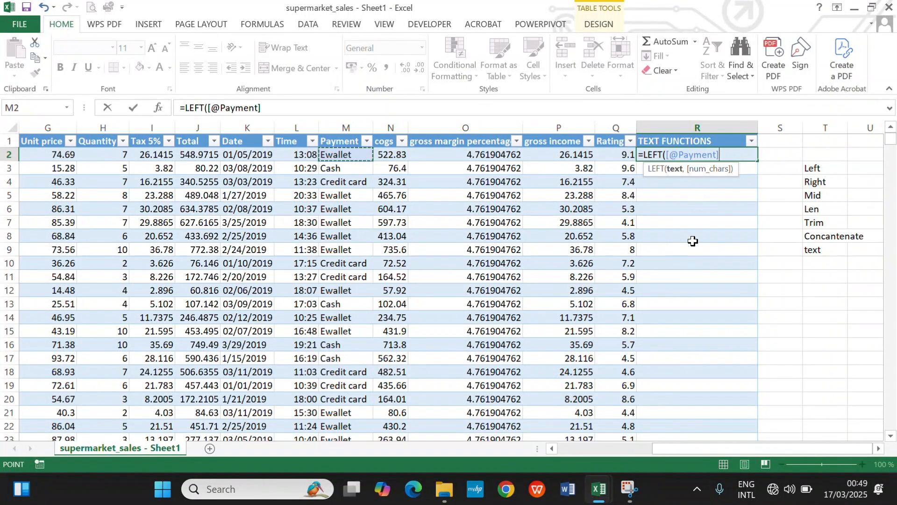
text(,)
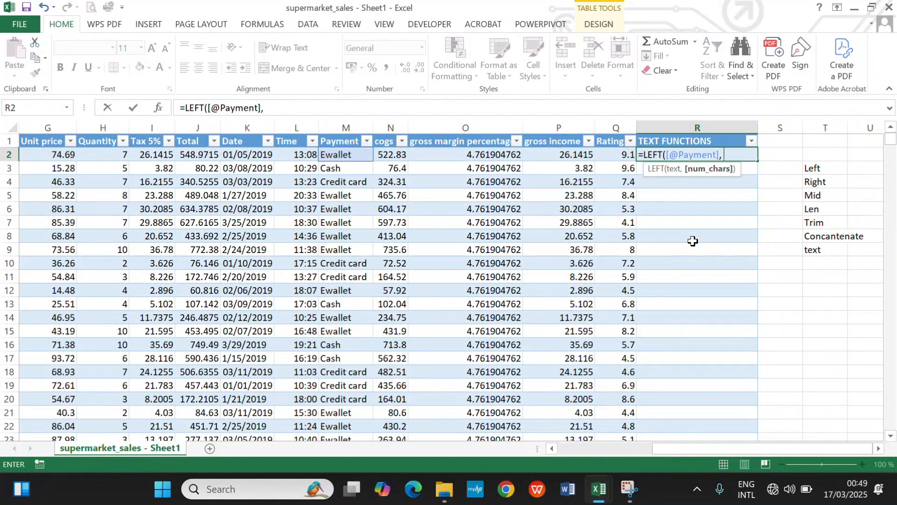
text( 3)
key(Return)
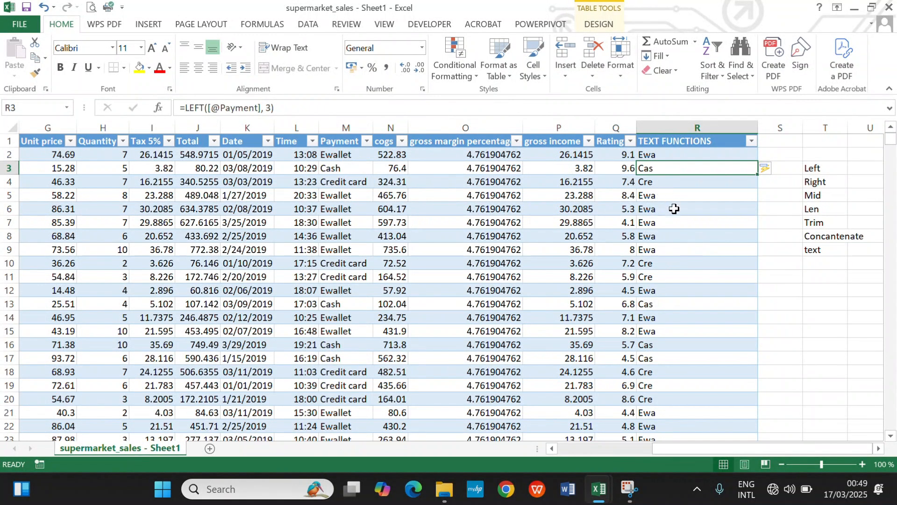
Change the LEFT formula in R2 to extract 5 characters.
double_click(700, 154)
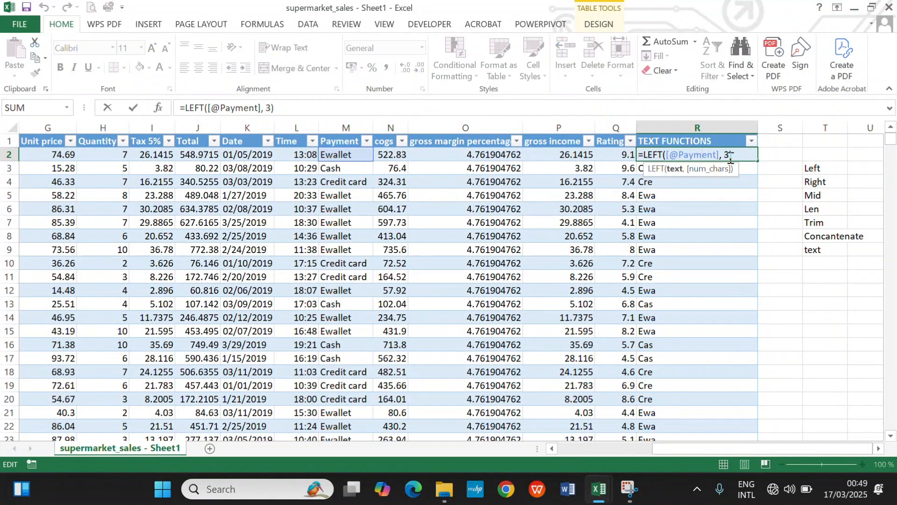
click(730, 155)
key(BackSpace)
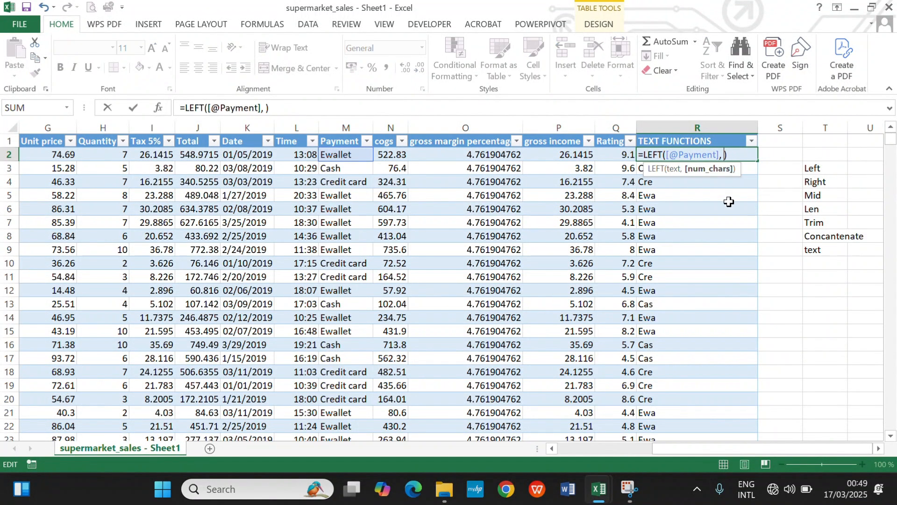
text(5)
key(Return)
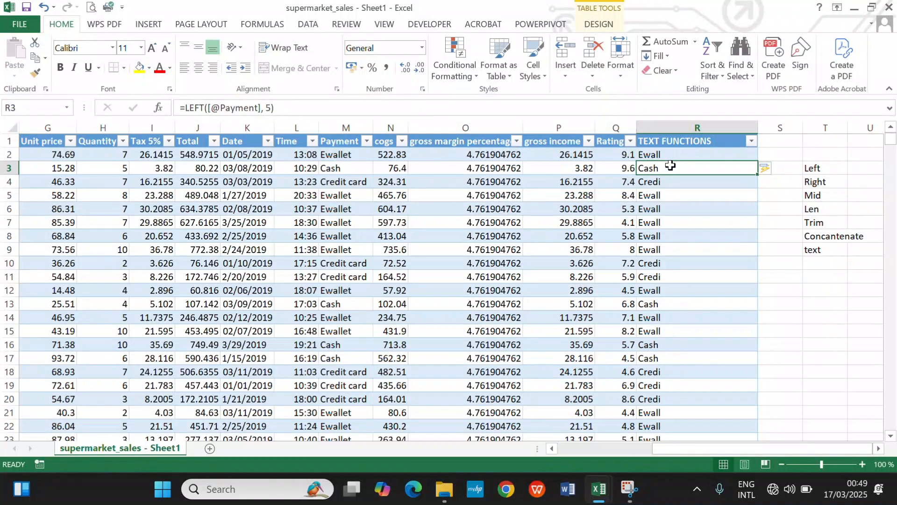
Replace LEFT with RIGHT in the R2 formula, keeping the Payment column and 5 characters as arguments.
click(679, 151)
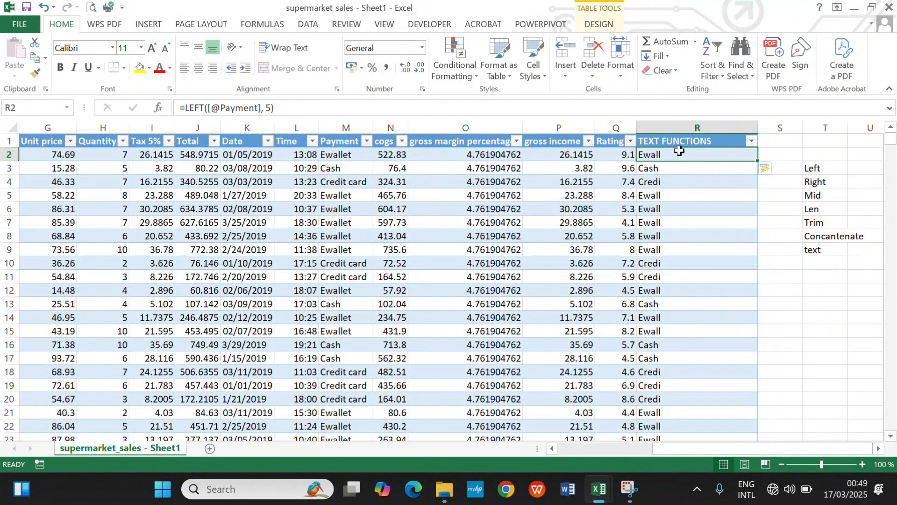
double_click(679, 150)
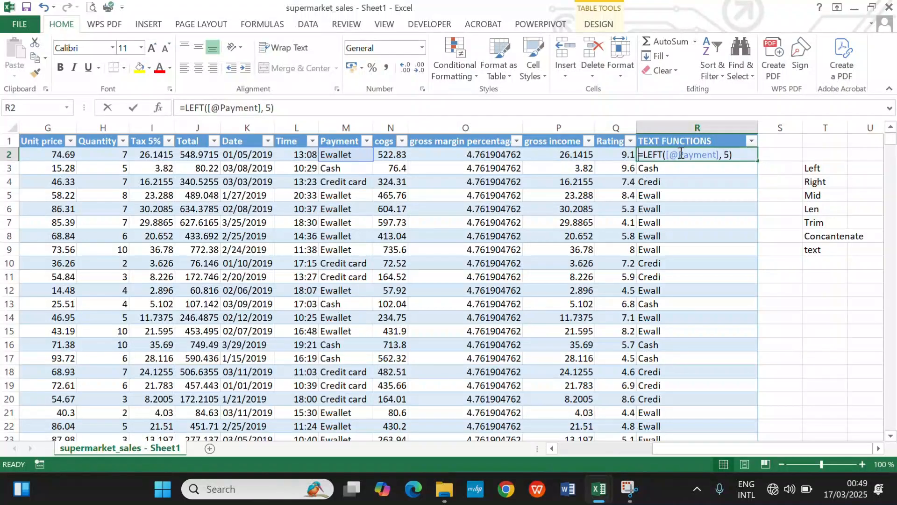
click(664, 158)
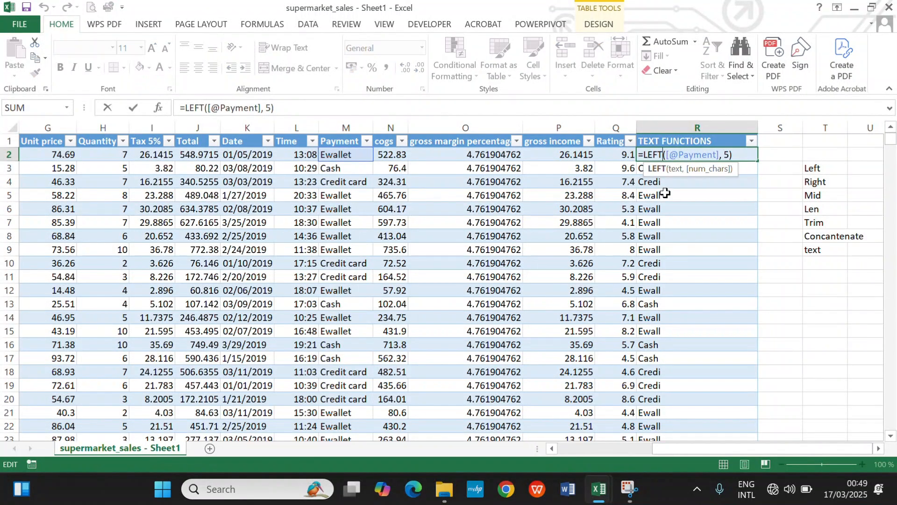
key(BackSpace)
key(BackSpace)
key(BackSpace)
key(BackSpace)
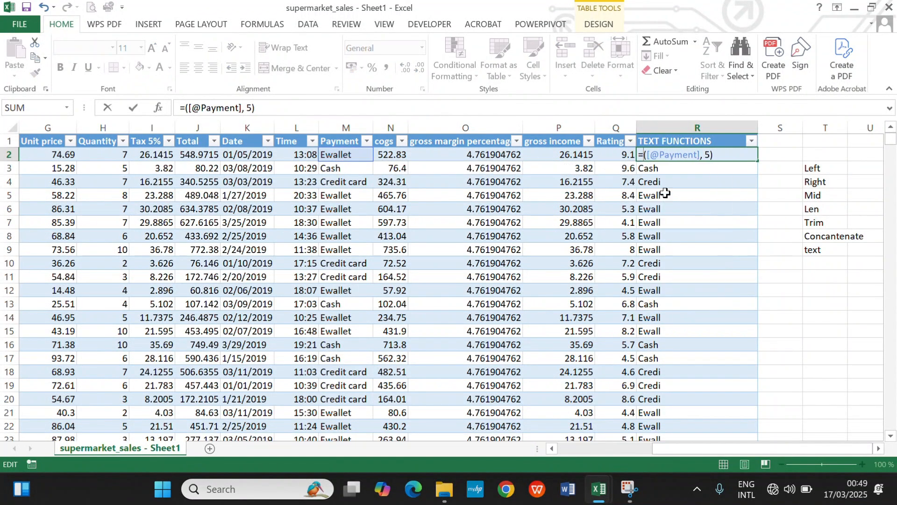
text(right)
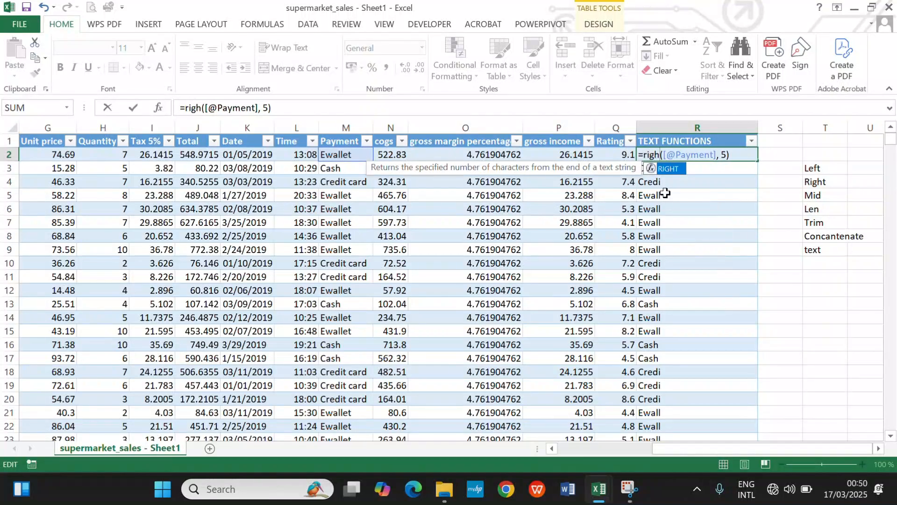
key(Return)
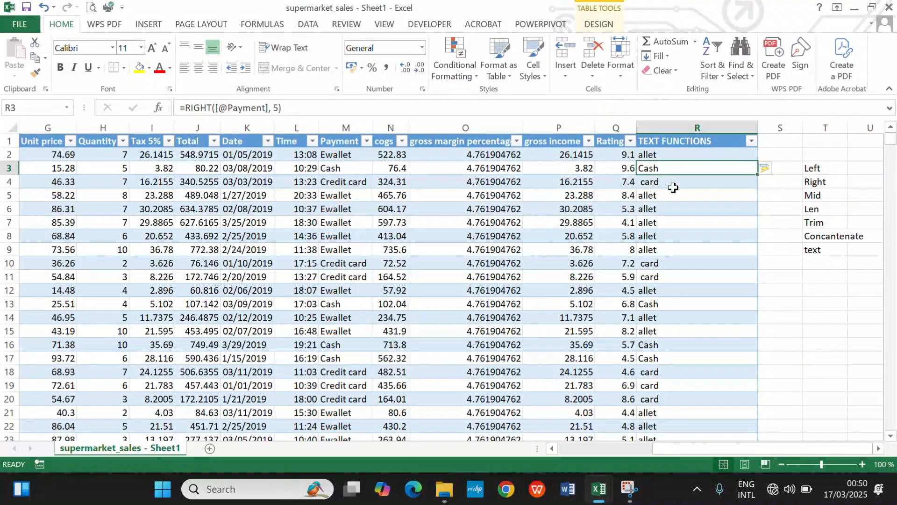
Compare the RIGHT formula in R4 with the Payment text in M4, checking for the space between the words.
double_click(644, 181)
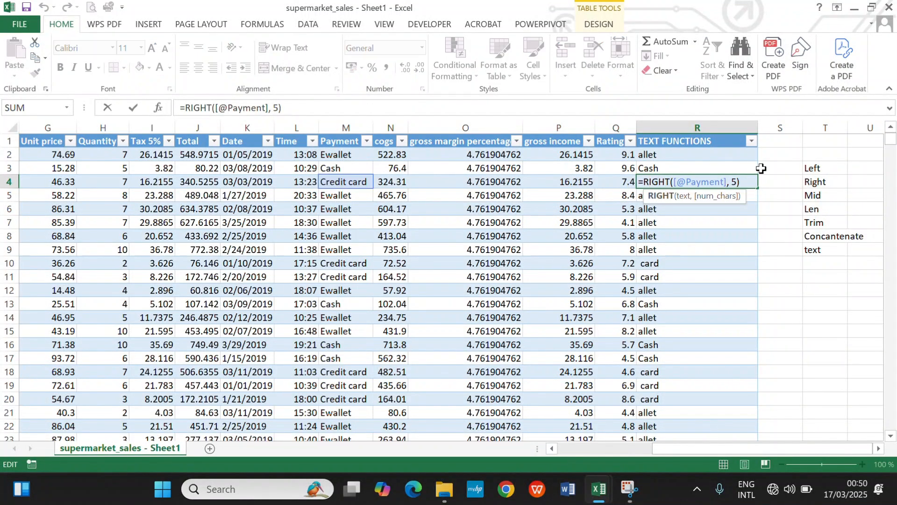
click(746, 182)
key(Return)
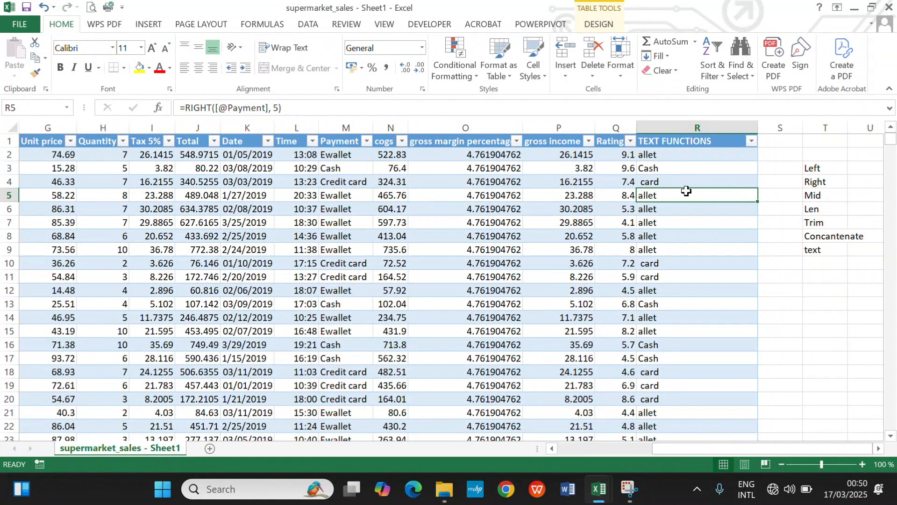
click(348, 181)
double_click(348, 181)
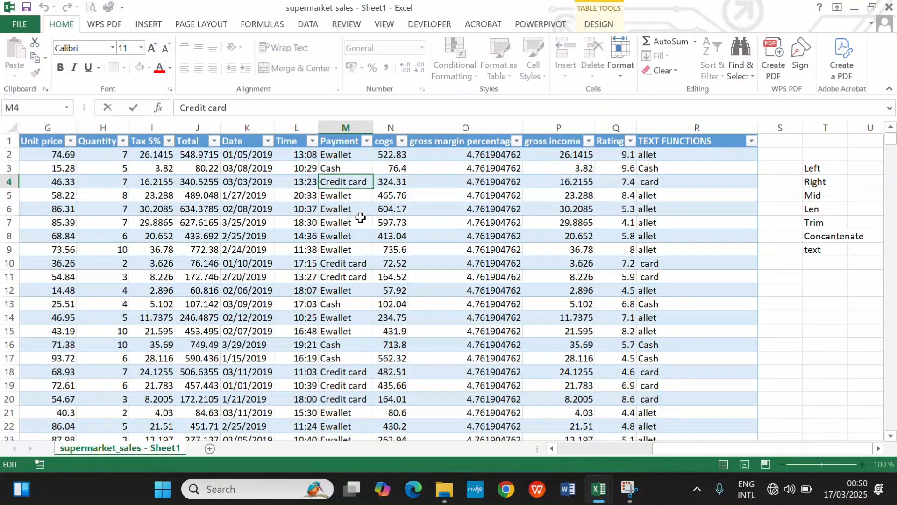
click(661, 183)
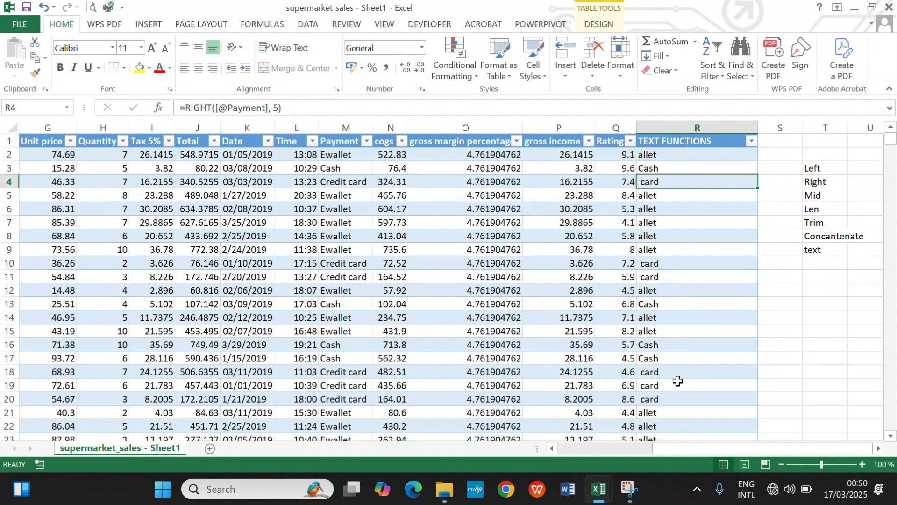
Change the RIGHT formula in R2 to extract 3 characters.
click(660, 158)
double_click(661, 157)
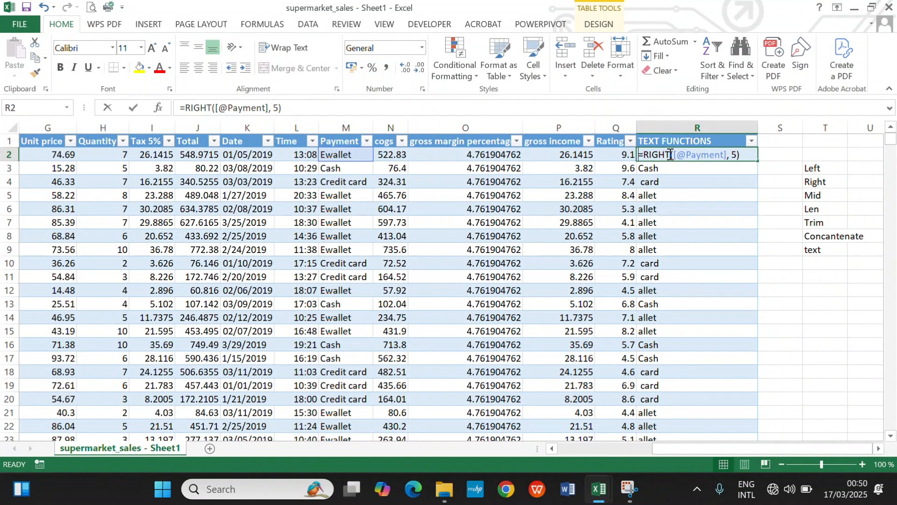
click(735, 155)
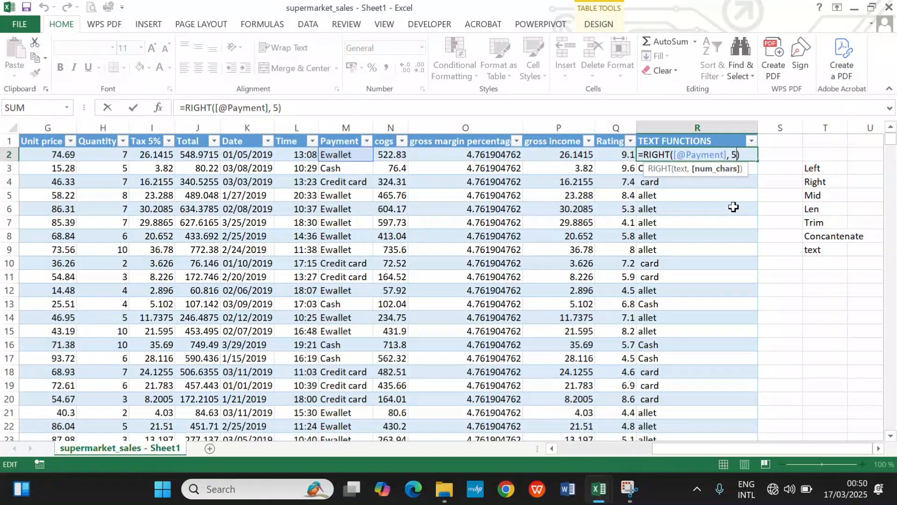
key(BackSpace)
text(3)
key(Return)
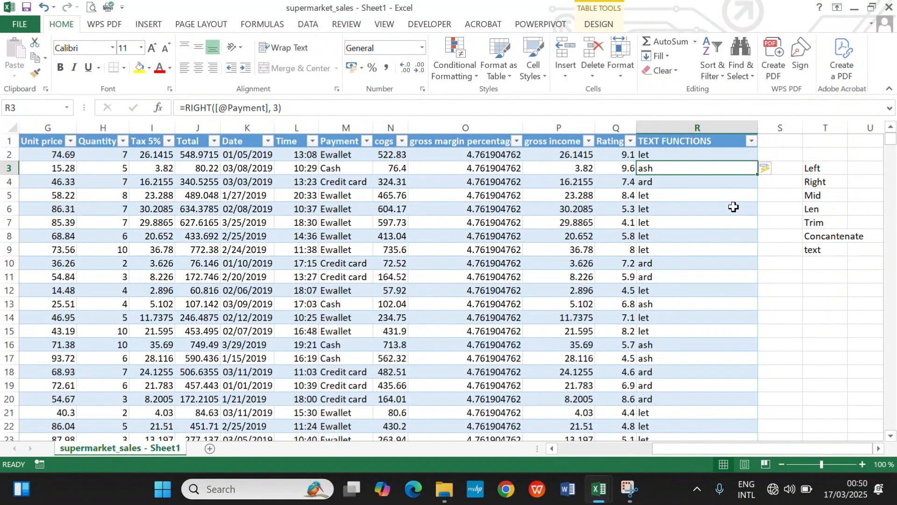
Replace the R2 formula with a MID formula that extracts 4 characters of the row's Payment value, starting at character 2.
click(671, 157)
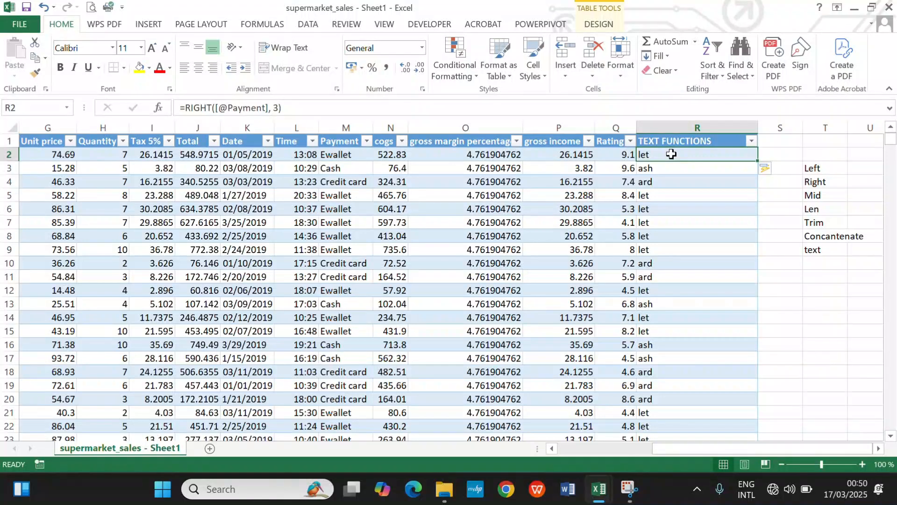
text(=mid)
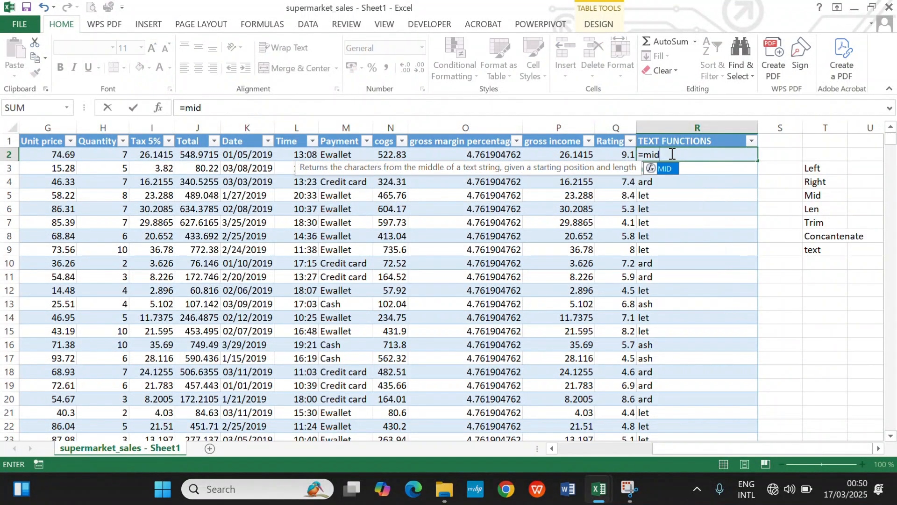
key(Tab)
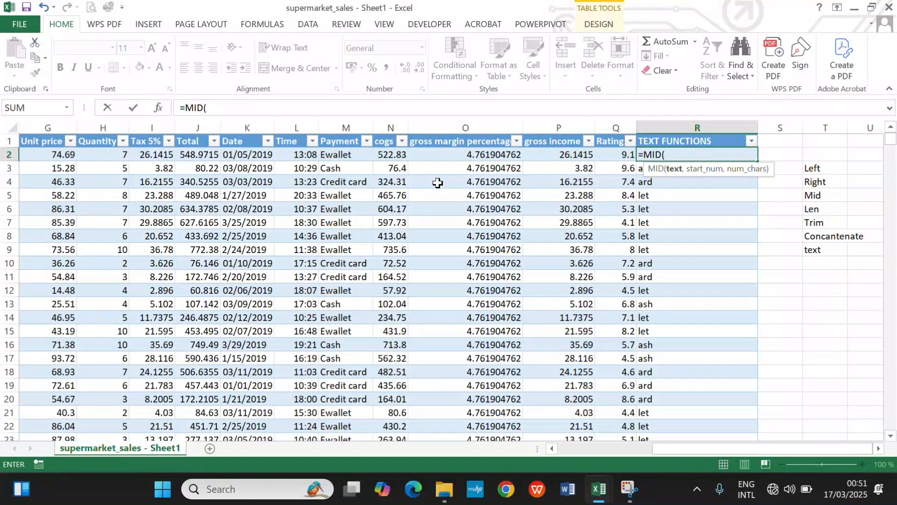
click(345, 154)
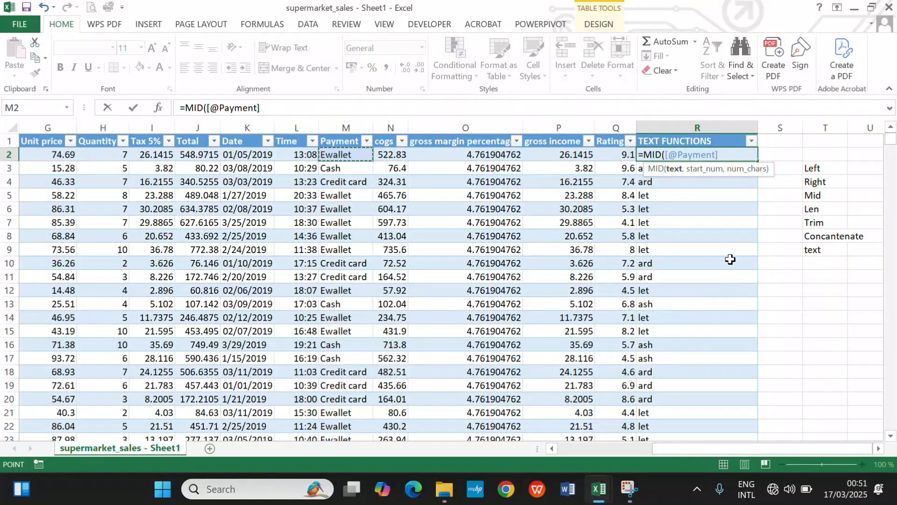
text(, 2)
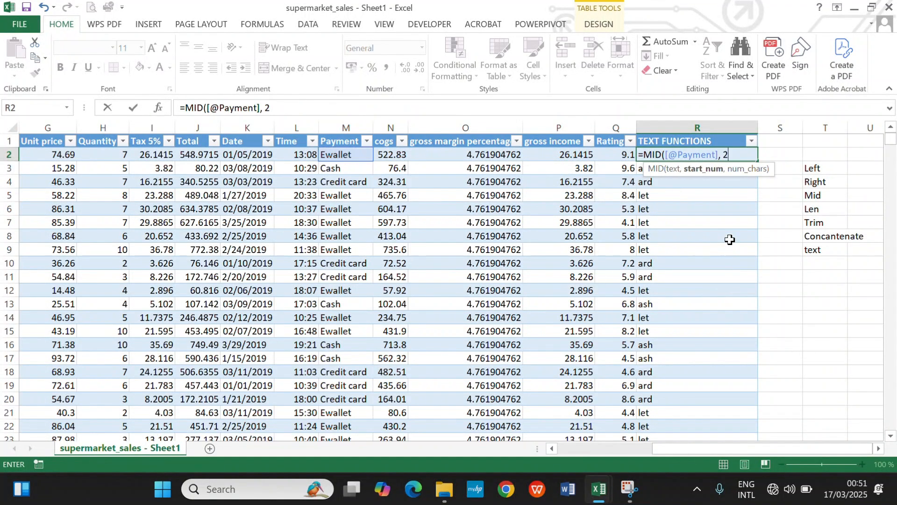
text(, 4))
key(Return)
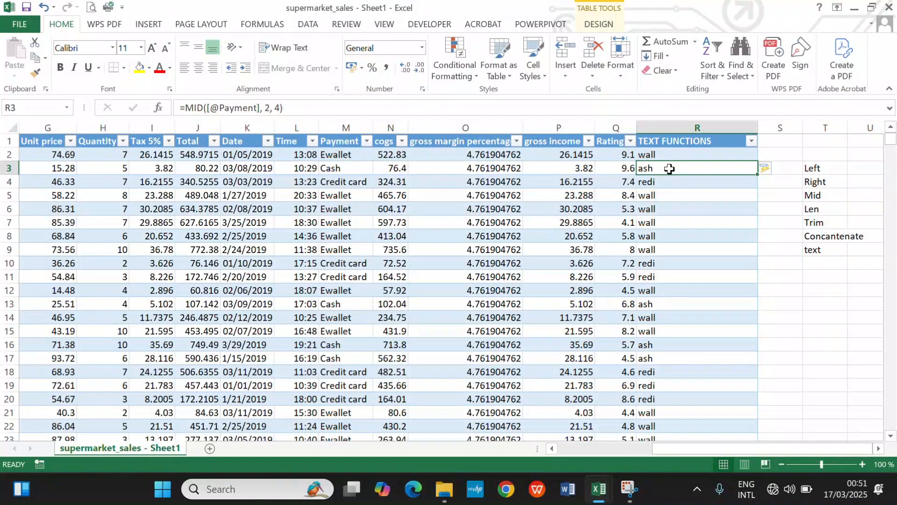
Replace the R2 formula with a LEN formula that counts the characters of the row's Payment value.
click(690, 150)
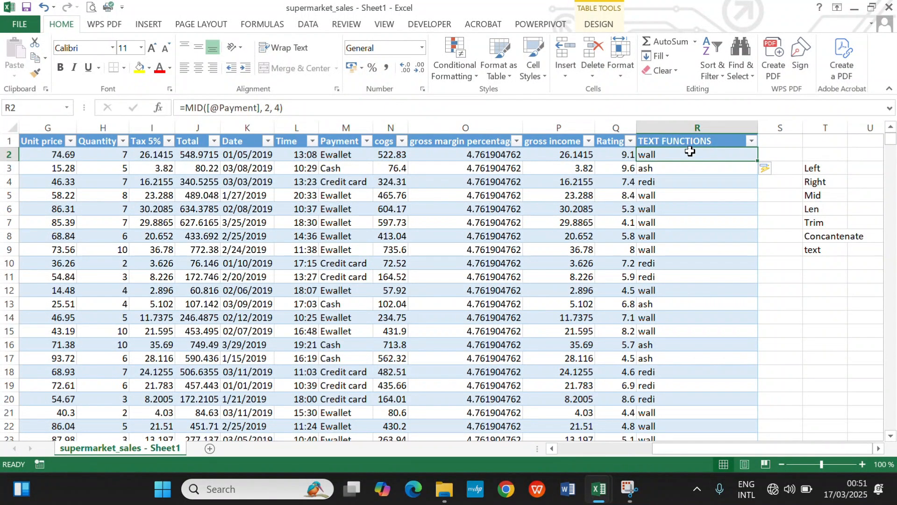
text(=lenght)
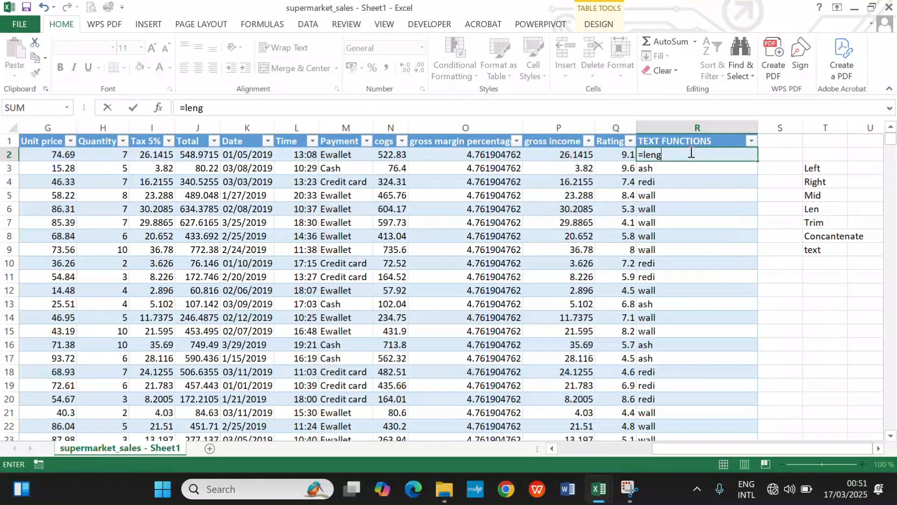
key(BackSpace)
key(BackSpace)
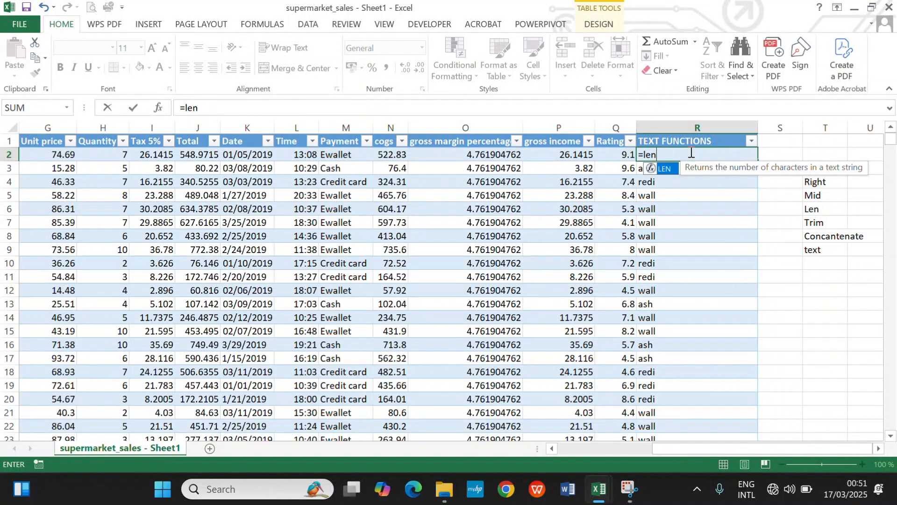
key(Tab)
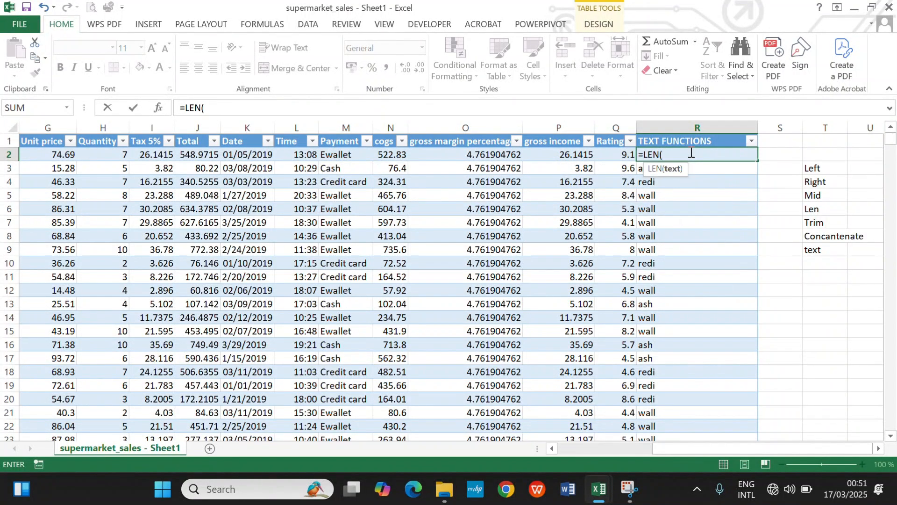
click(333, 154)
key(Return)
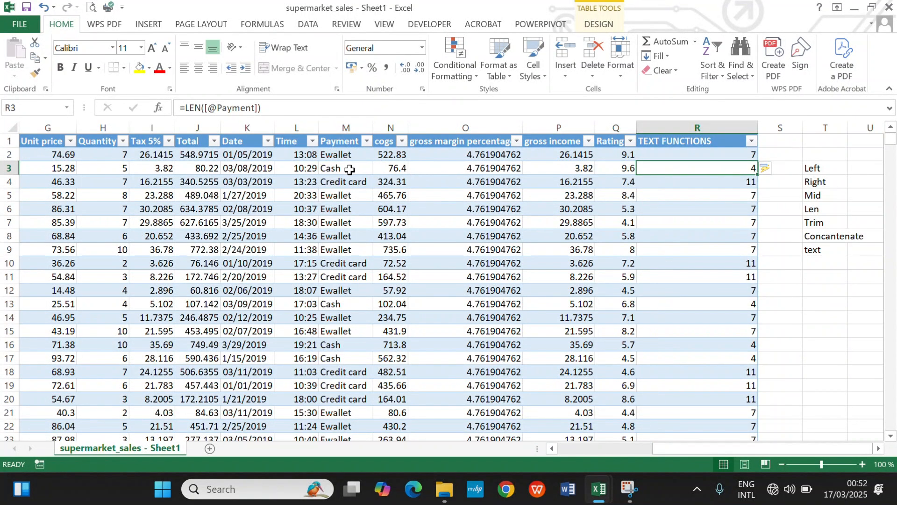
click(717, 183)
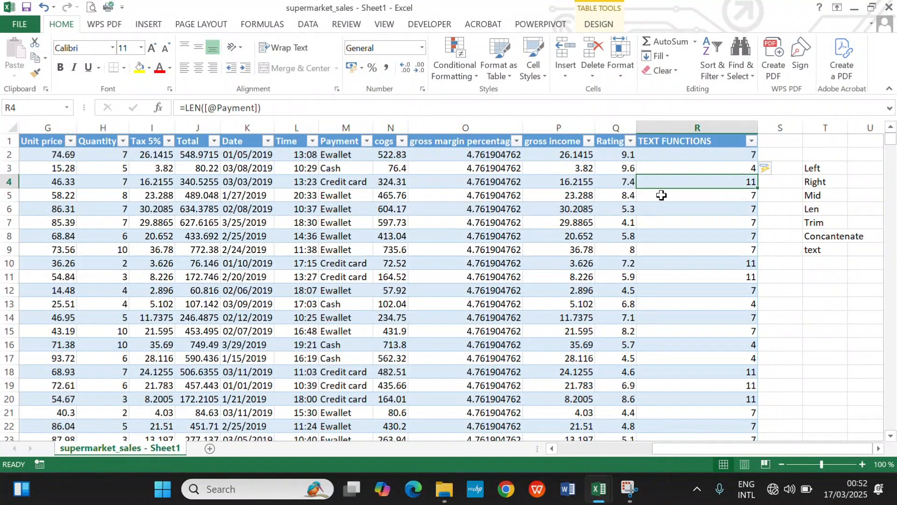
click(703, 154)
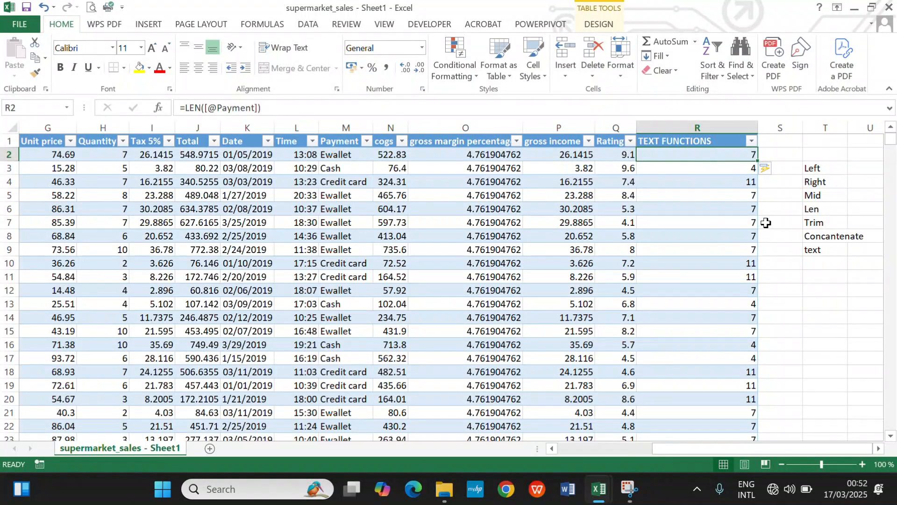
Enter the sample text Excel with trailing space in S12, beside the table, and check the cell's contents.
click(810, 292)
click(785, 291)
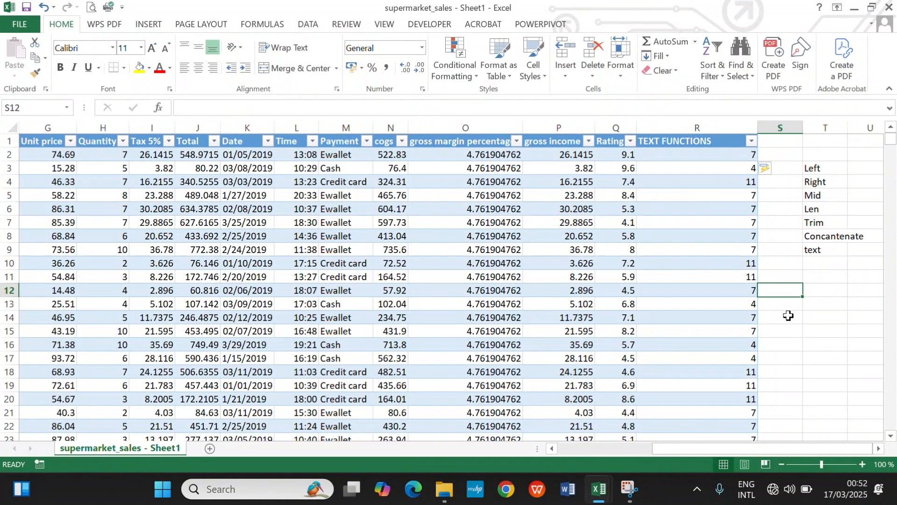
text(Excel)
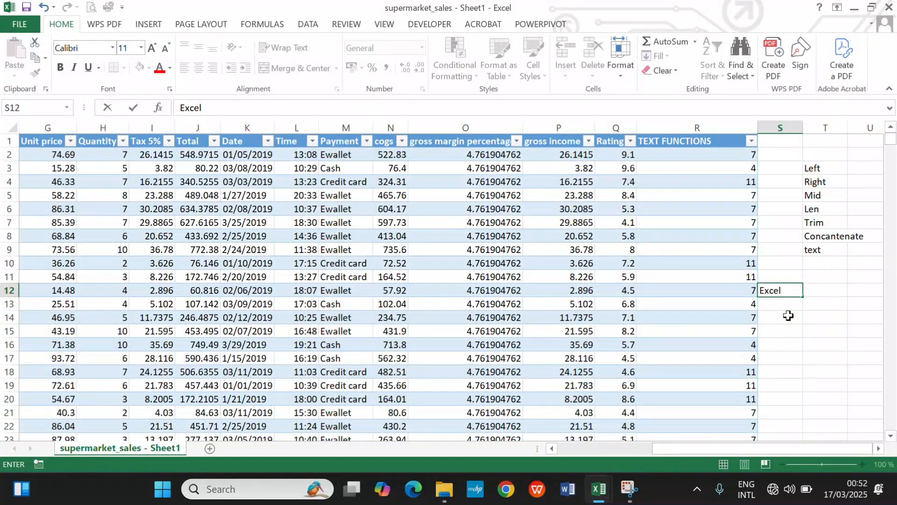
key(Tab)
click(793, 290)
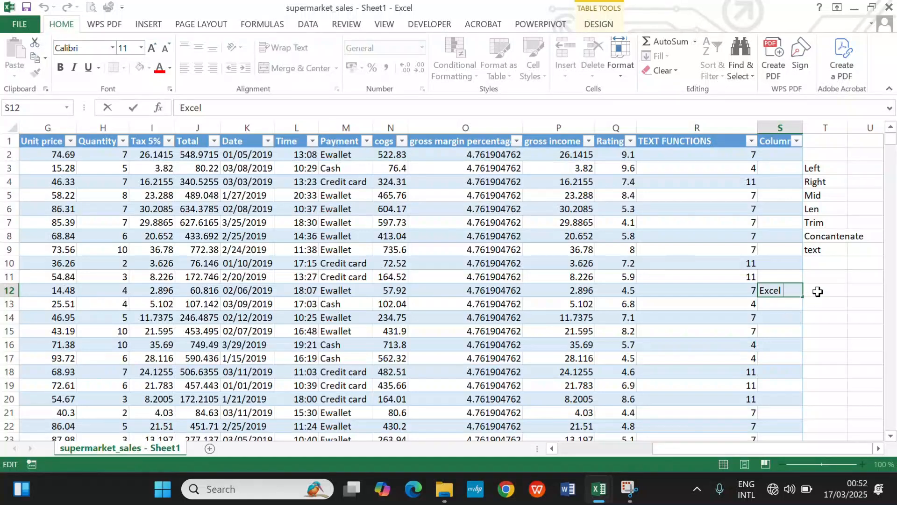
Enter a TRIM formula in T12 that removes the extra spaces from the text in S12.
click(833, 289)
text(=)
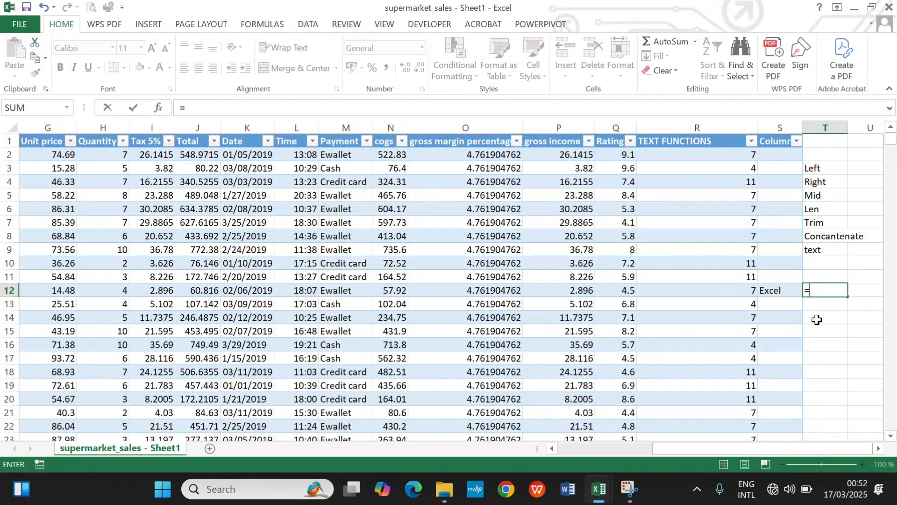
text(tri)
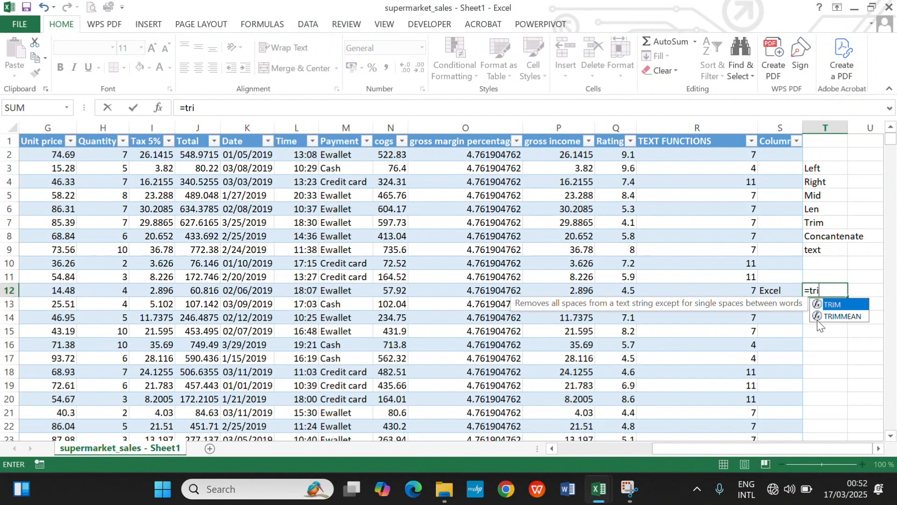
key(Tab)
click(785, 288)
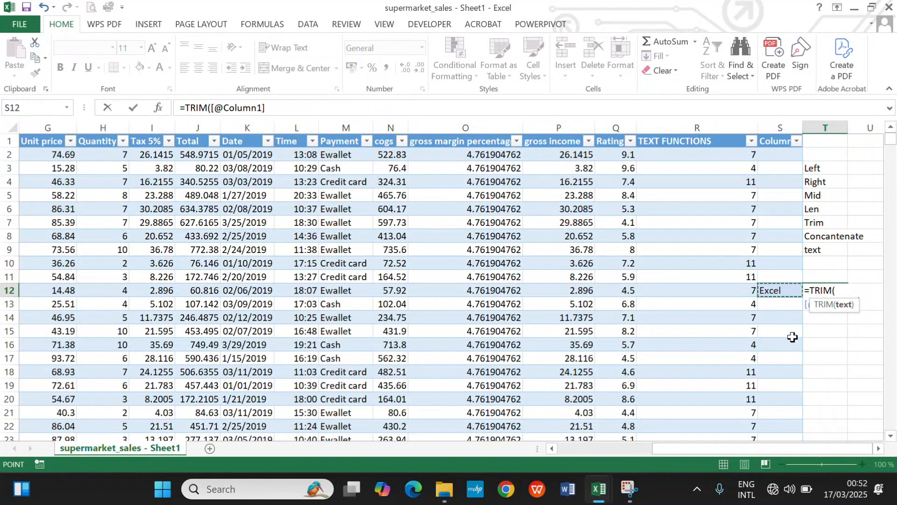
key(Return)
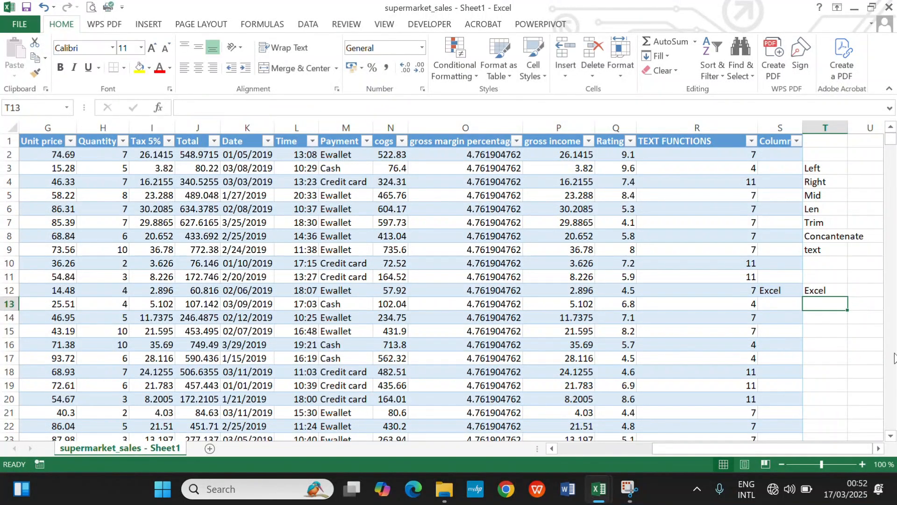
Copy the TRIM result in T12 and paste it over itself as a plain value.
click(832, 290)
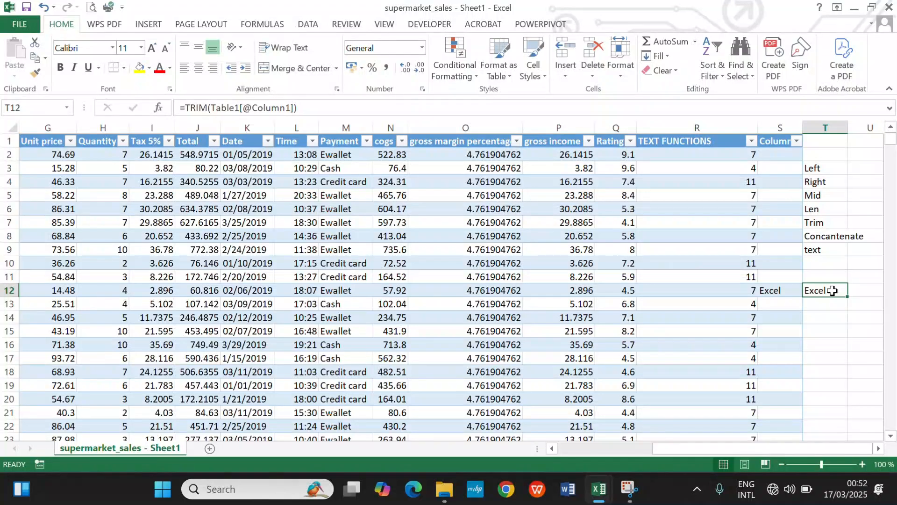
right_click(833, 291)
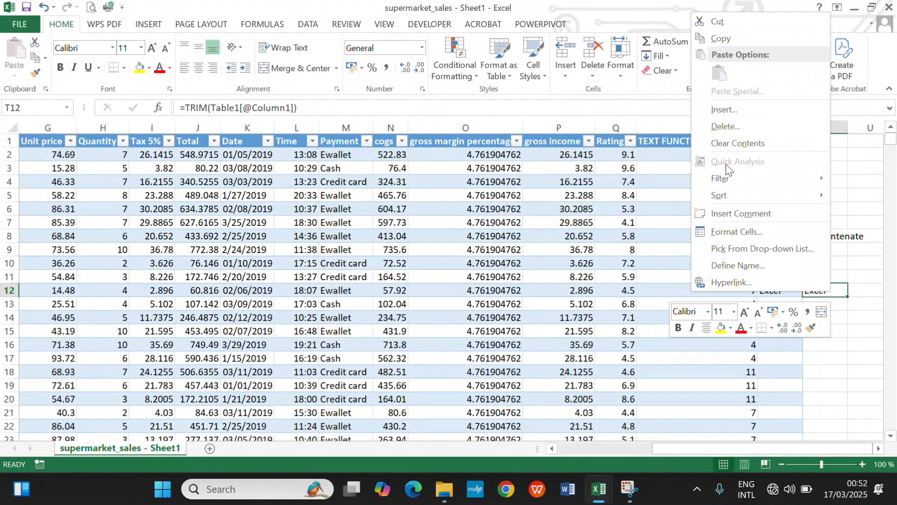
click(744, 40)
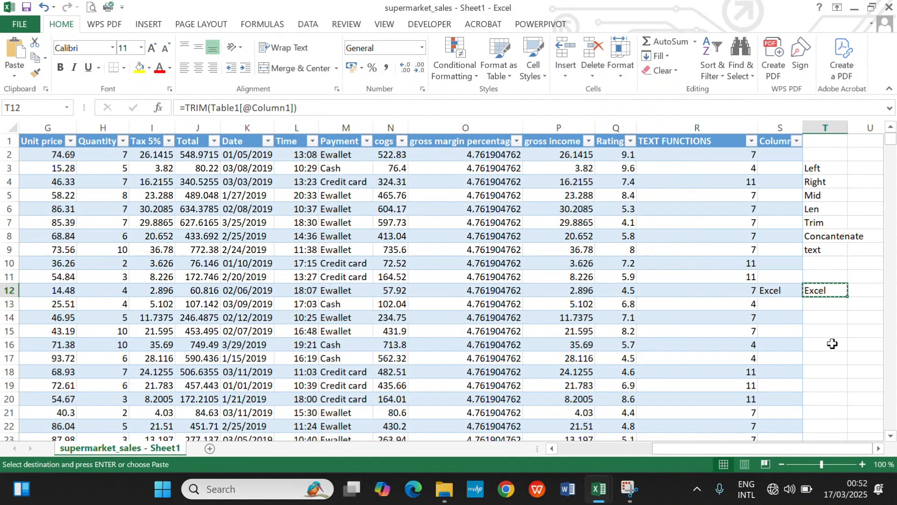
right_click(819, 299)
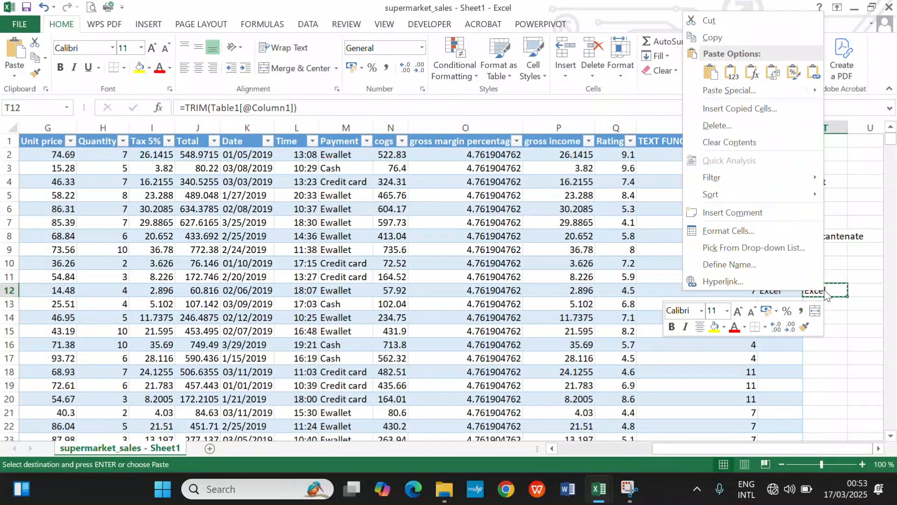
click(743, 71)
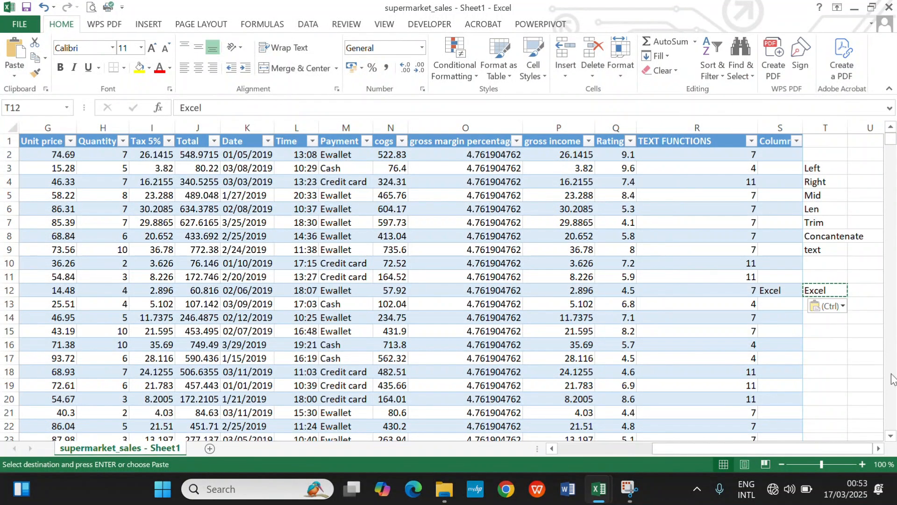
Paste the copied T12 value into T16 and open that cell for editing to check for trailing spaces.
click(824, 344)
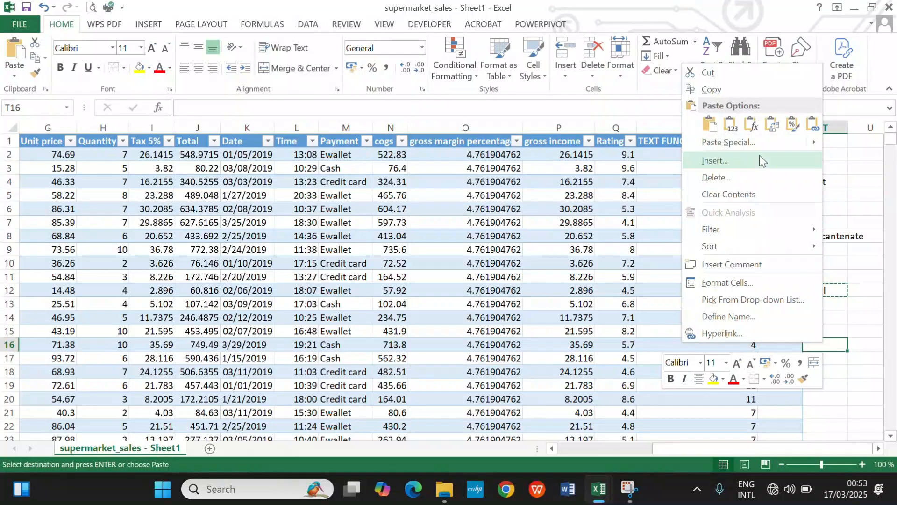
click(711, 123)
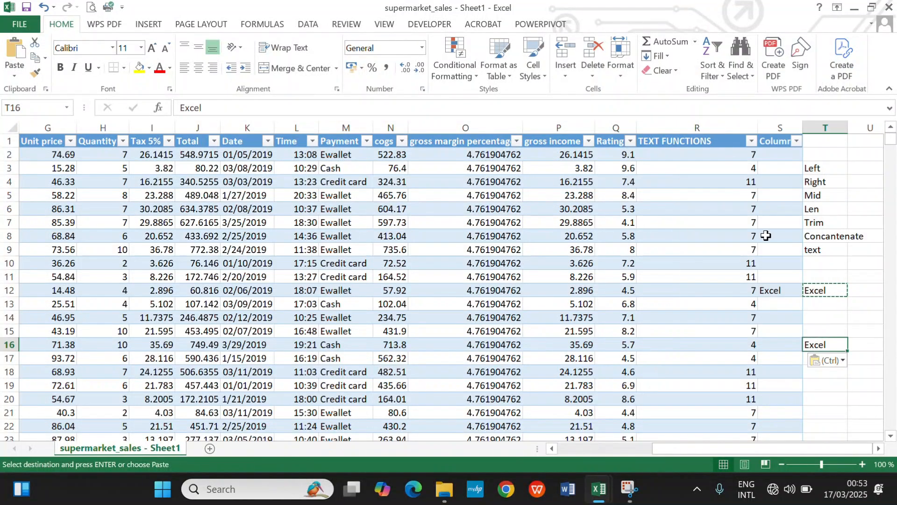
double_click(828, 346)
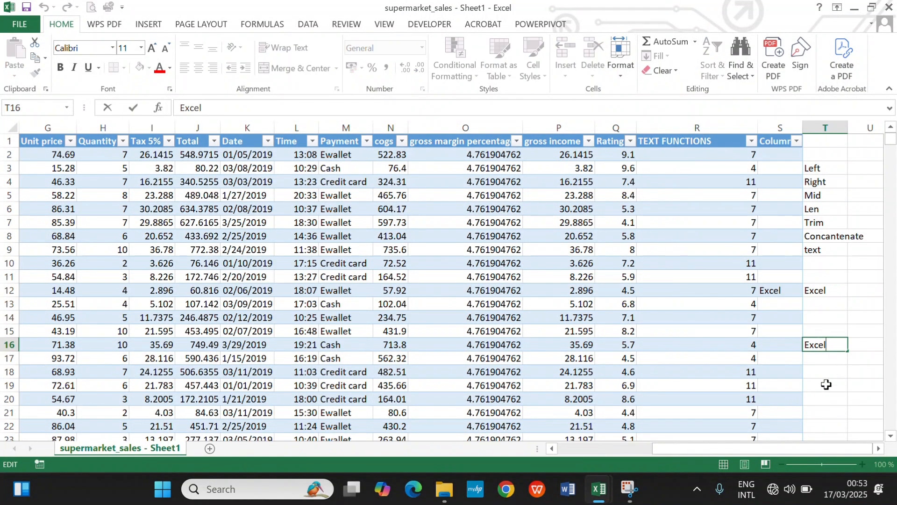
Undo the paste into T16 and the value-only paste over T12, and check the TRIM formula in T12.
double_click(839, 290)
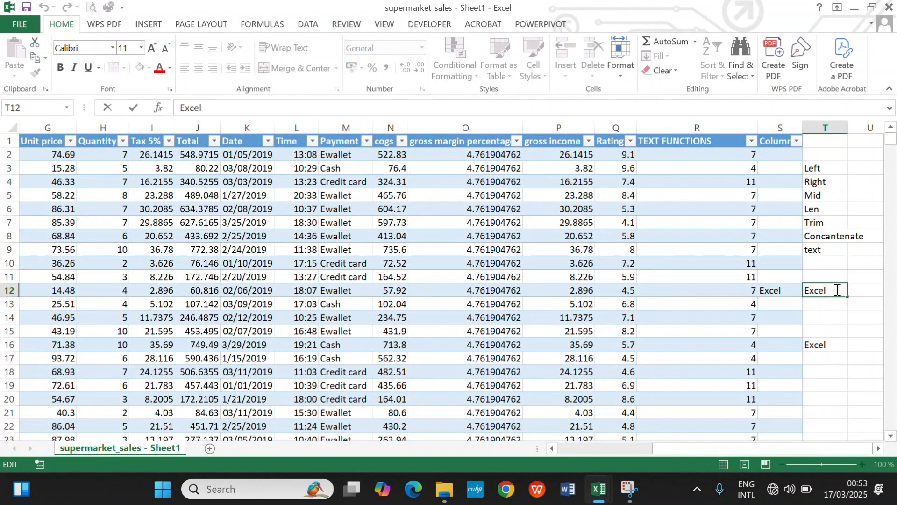
click(826, 346)
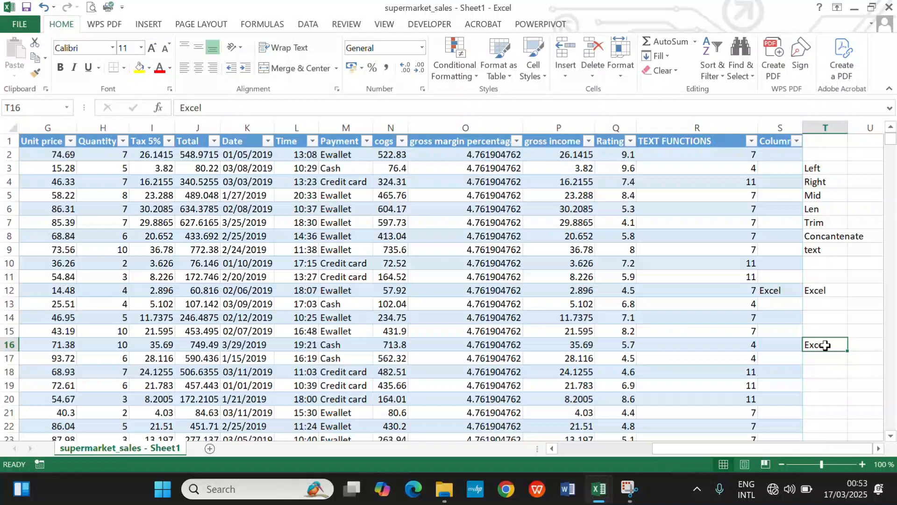
click(834, 296)
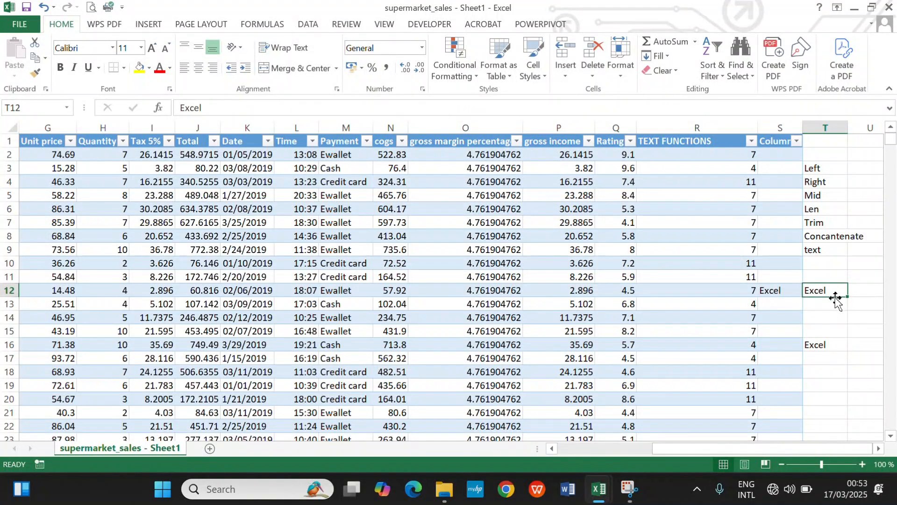
key(ctrl+z)
key(ctrl+z)
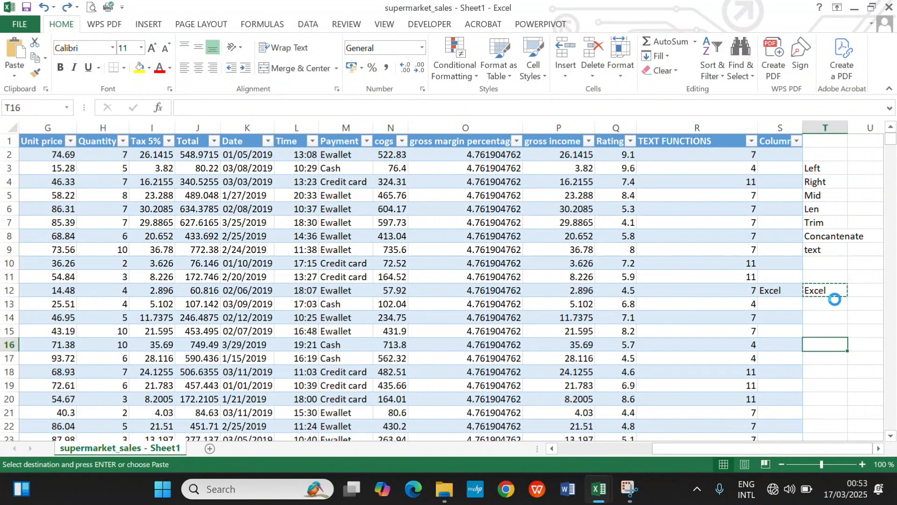
click(834, 297)
click(834, 314)
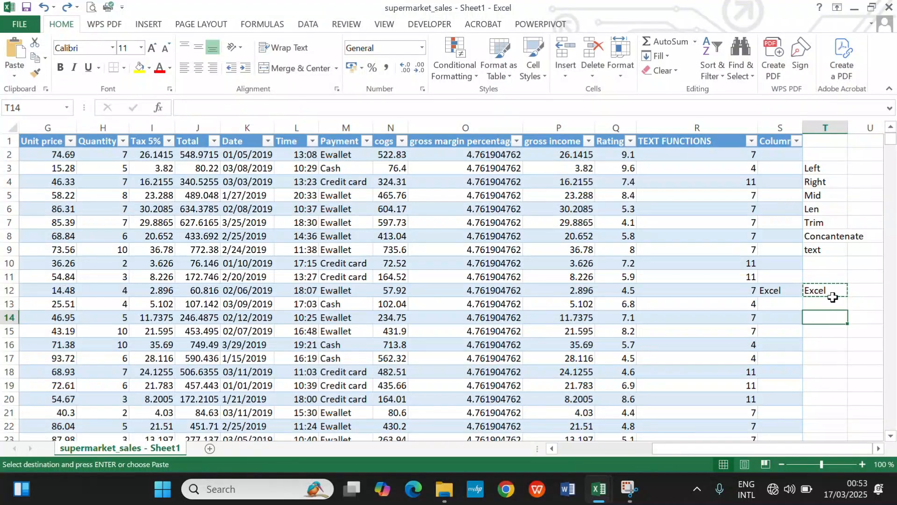
double_click(833, 291)
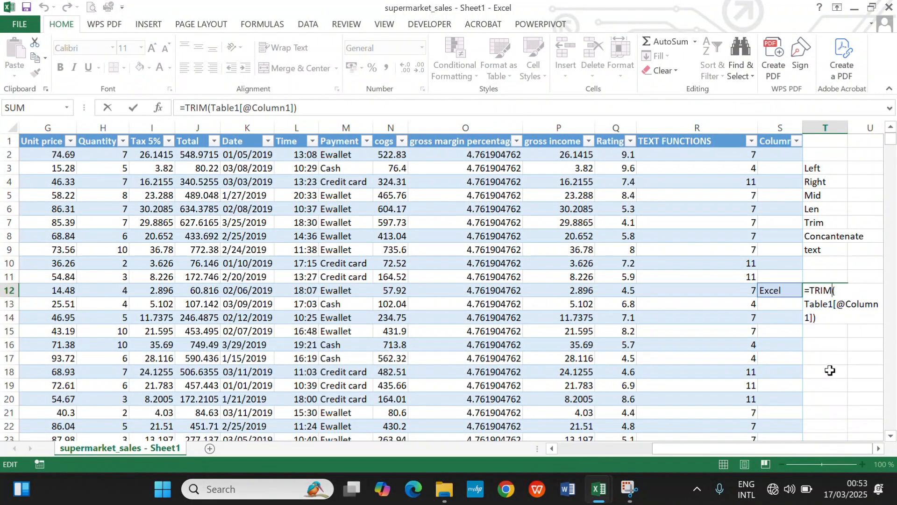
click(841, 304)
Copy T12 and paste it back onto the same cell as values only, replacing the TRIM formula.
click(839, 287)
right_click(839, 290)
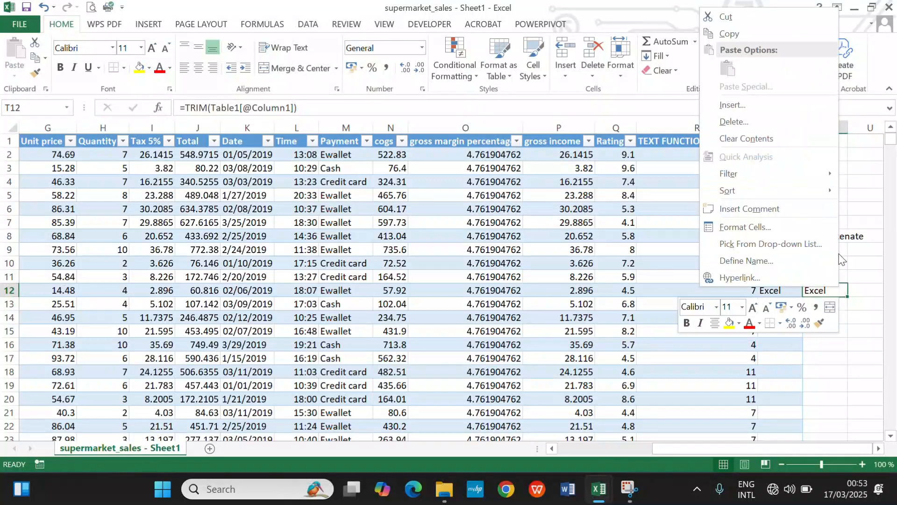
click(753, 33)
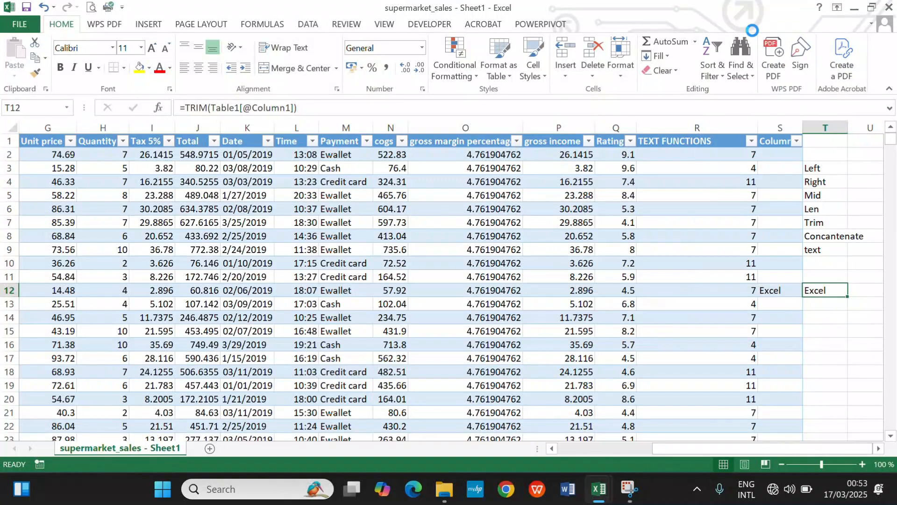
right_click(835, 299)
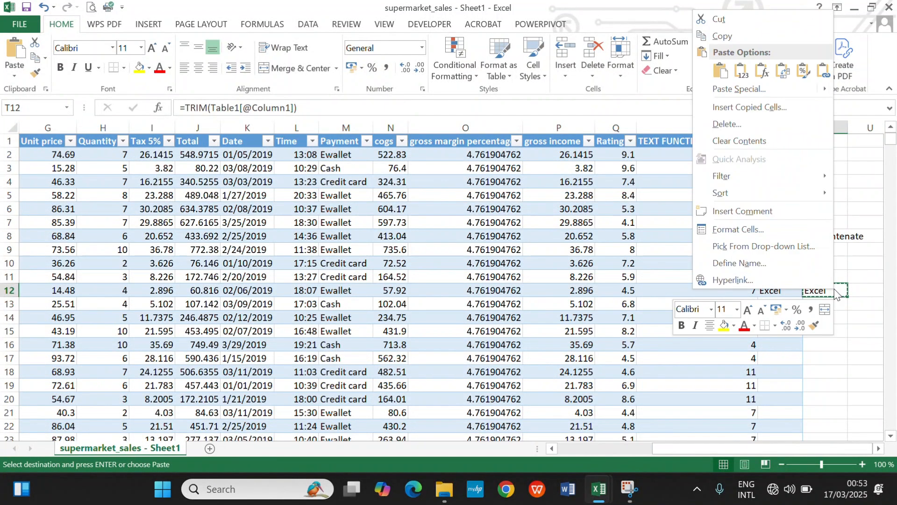
click(741, 74)
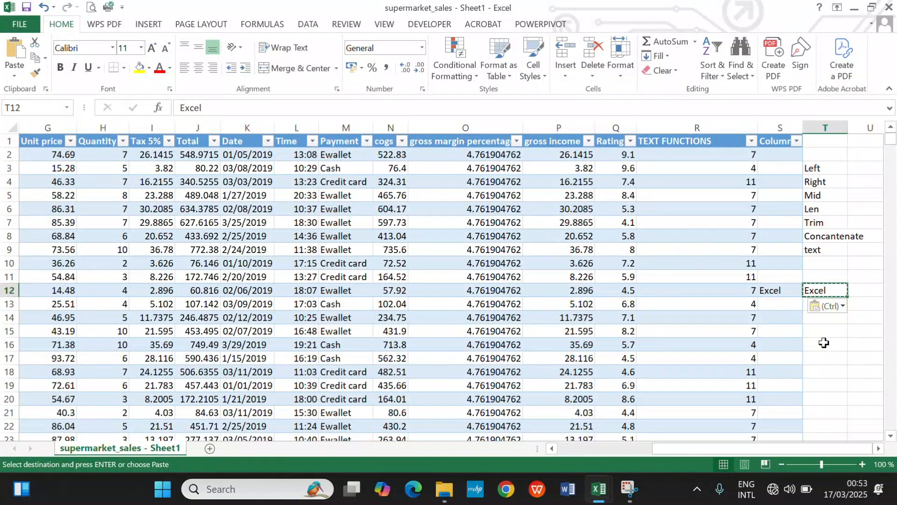
Open T12 and the original text in S12 for editing to compare their trailing spaces.
key(Escape)
key(F2)
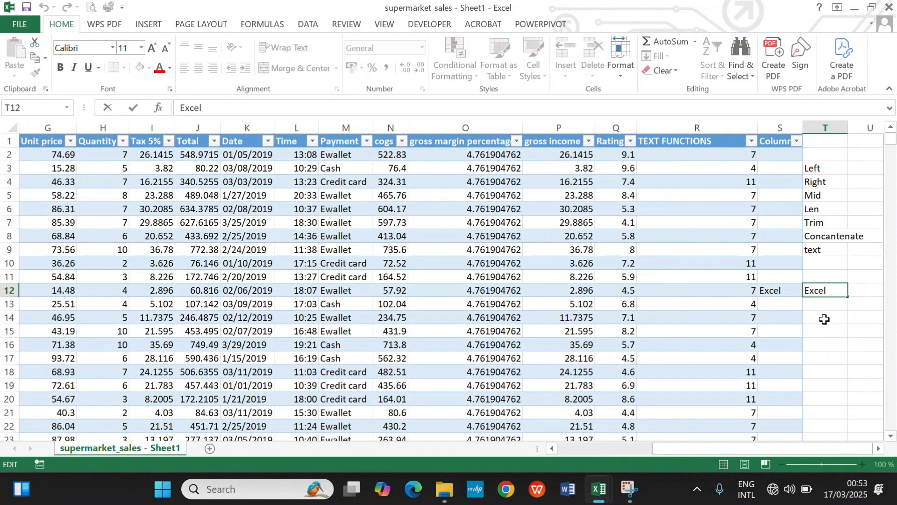
double_click(785, 290)
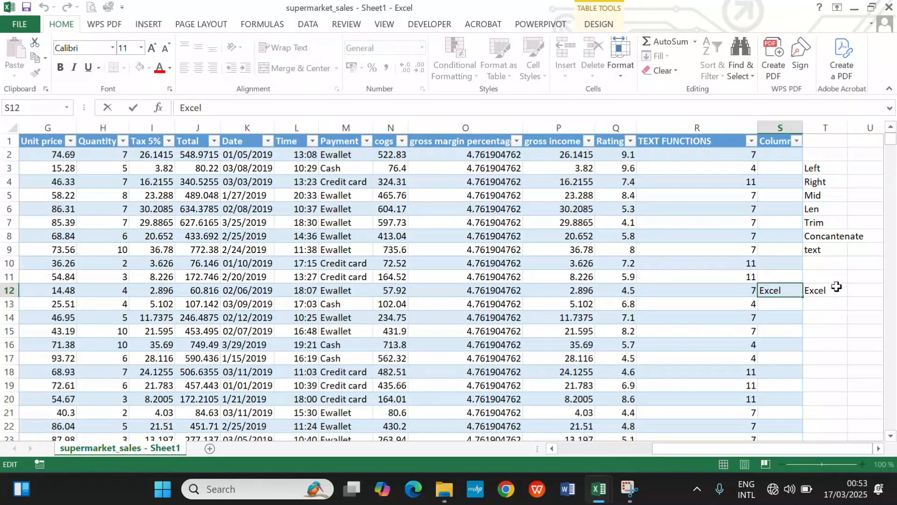
Compare the contents of cells S12 and T12 by moving between them and checking S12 in edit mode.
click(836, 290)
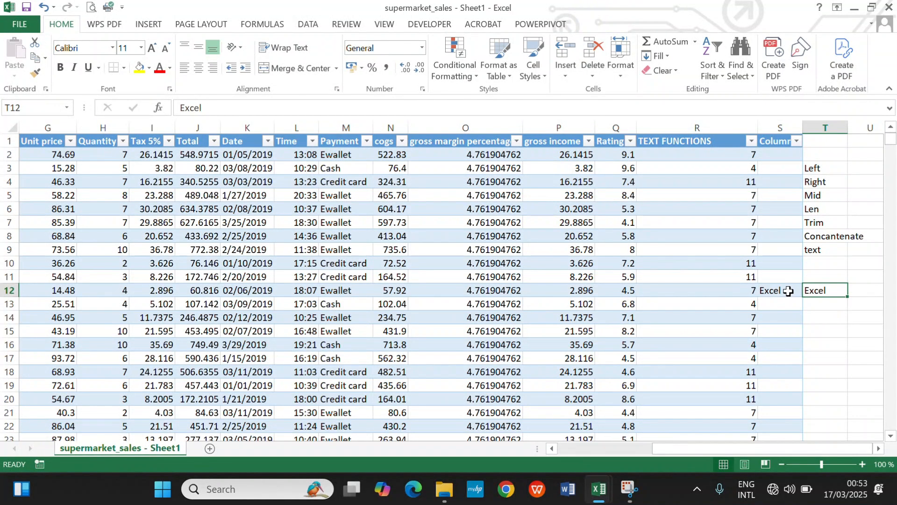
double_click(788, 291)
click(833, 289)
double_click(794, 292)
click(840, 293)
double_click(788, 293)
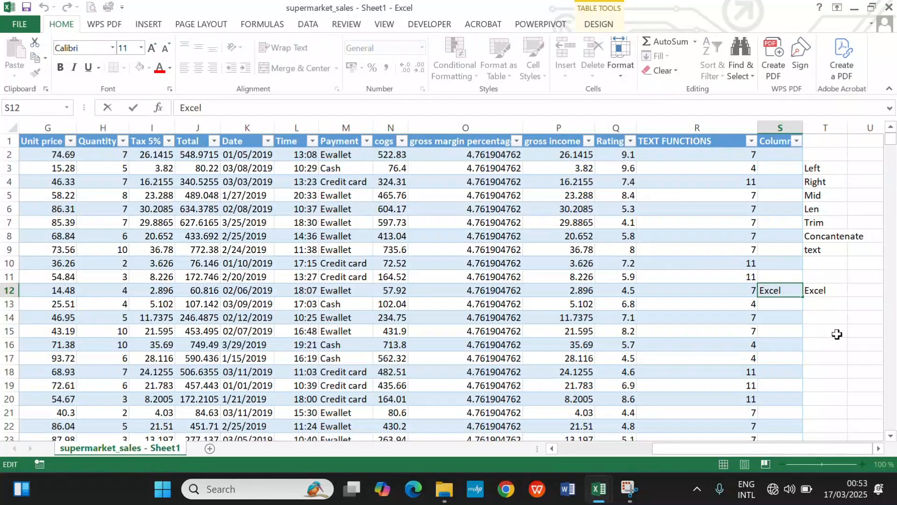
click(833, 292)
key(Left)
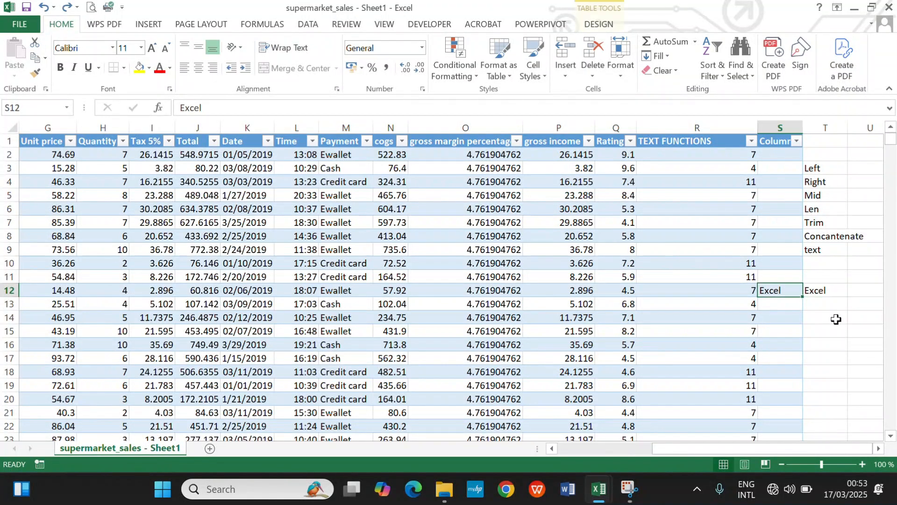
key(Right)
key(Left)
key(Right)
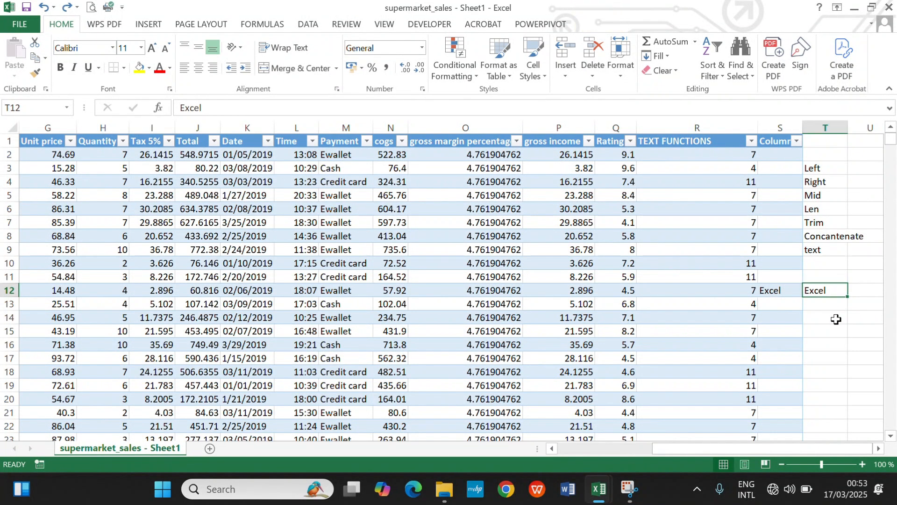
Remove the Excel sample entries from cells S12 and T12 along with the extra table column S.
key(ctrl+c)
key(Delete)
key(Left)
key(ctrl+z)
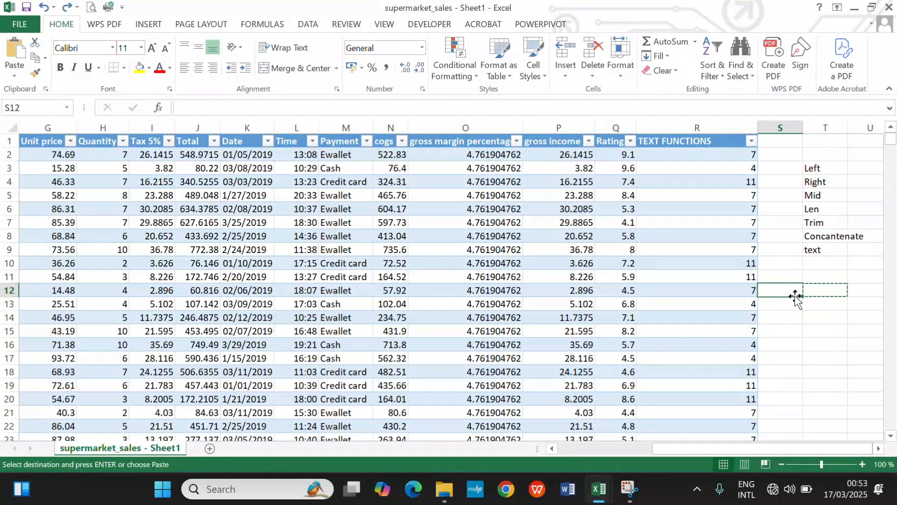
key(Escape)
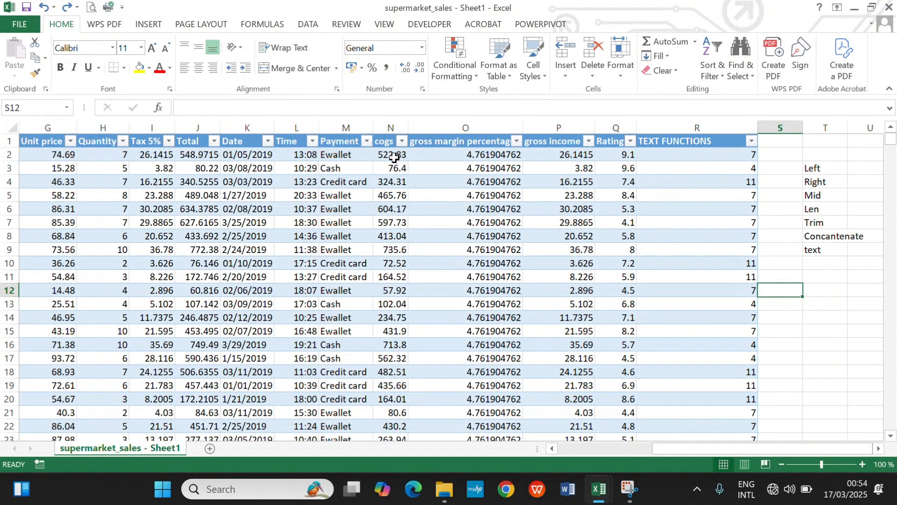
click(692, 155)
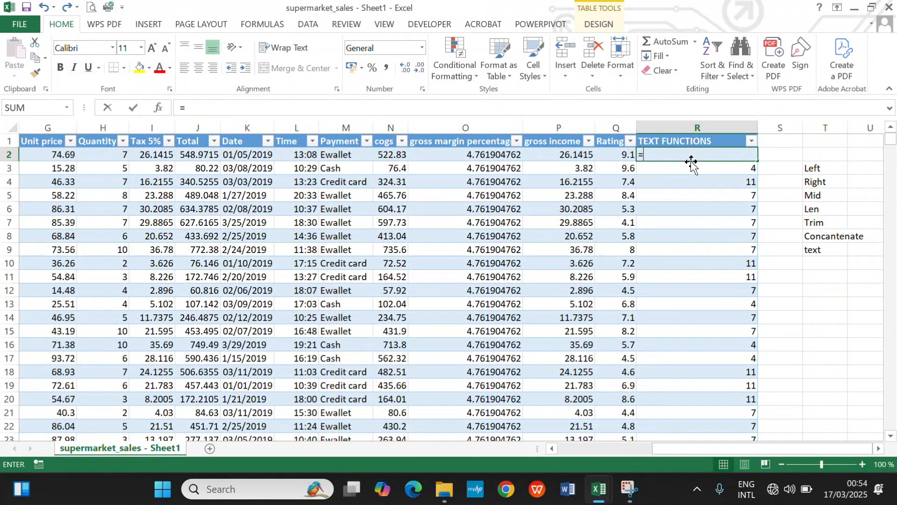
text(=con)
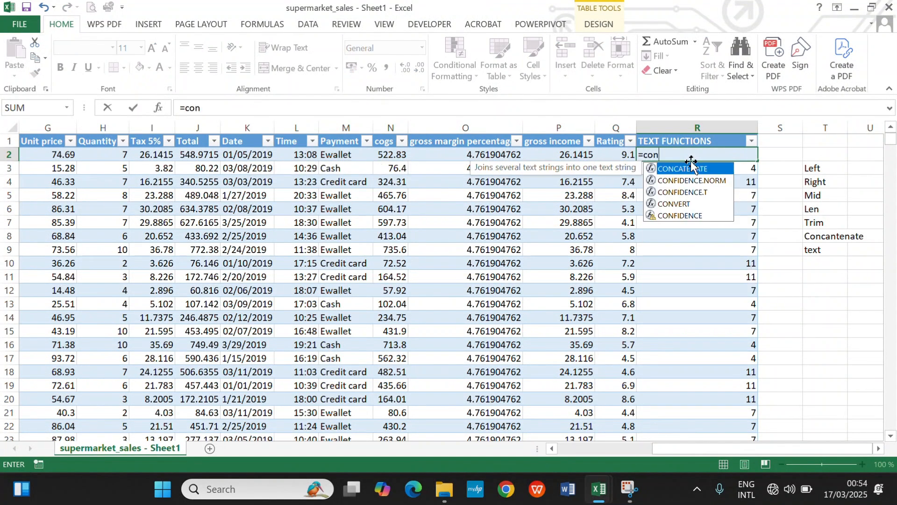
double_click(682, 169)
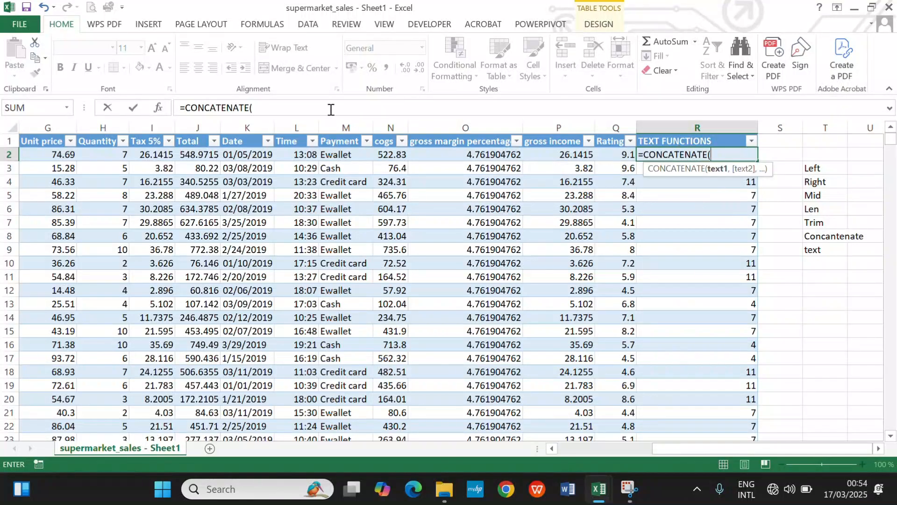
click(329, 155)
text(,)
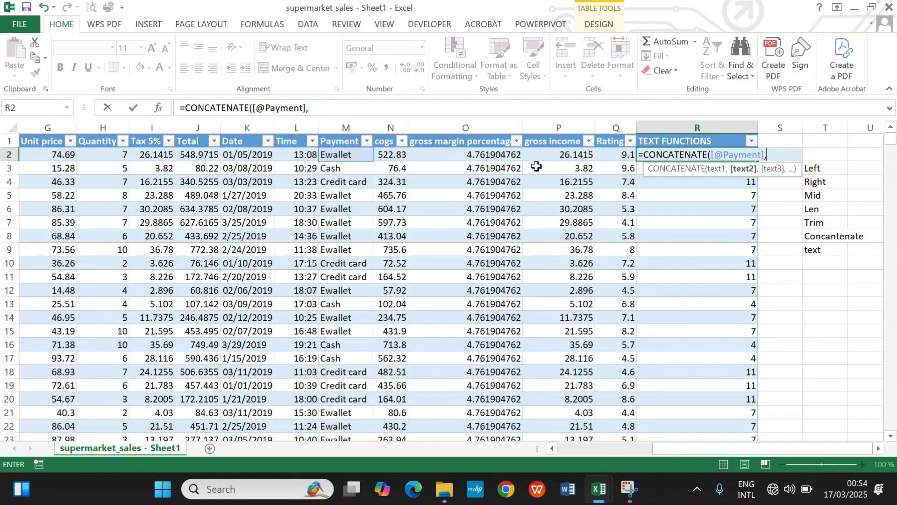
click(626, 154)
text())
key(Return)
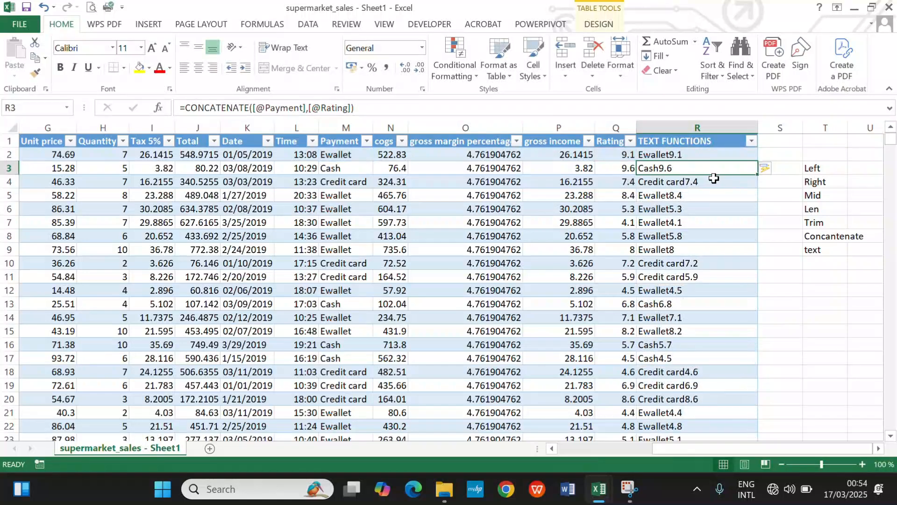
click(688, 155)
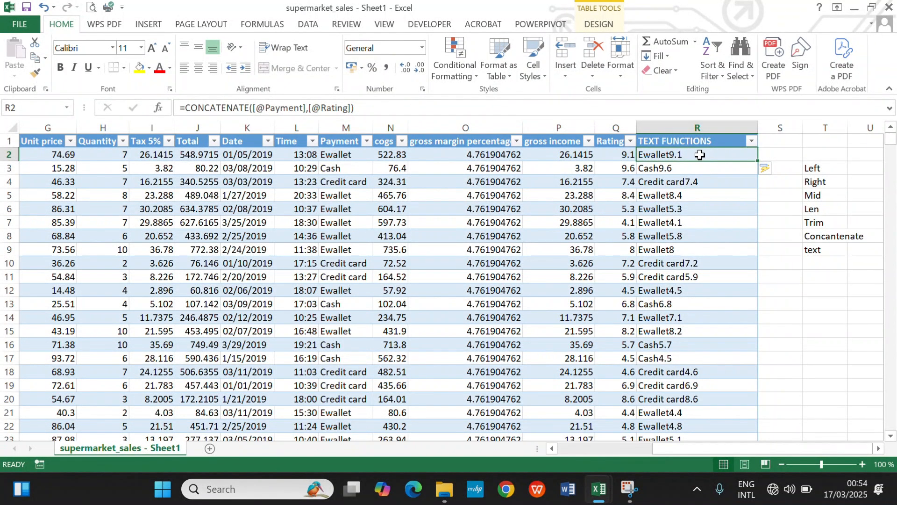
text(=con)
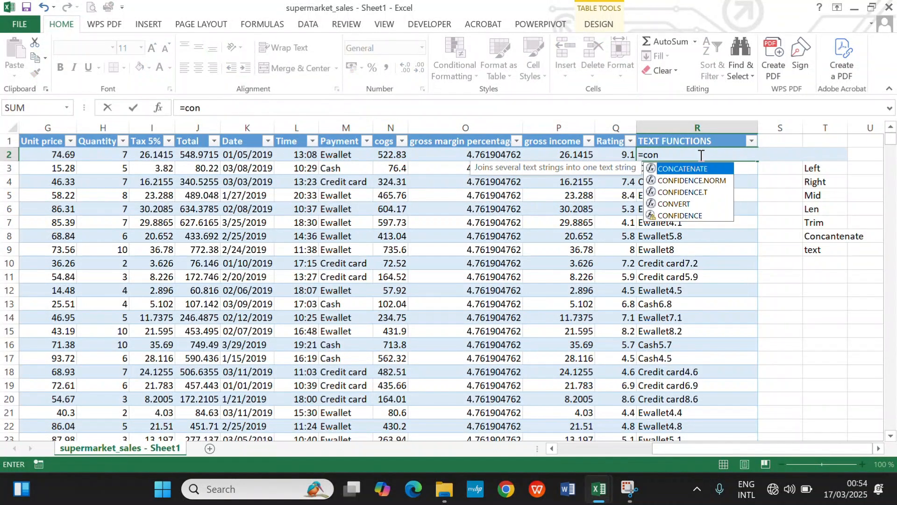
key(Tab)
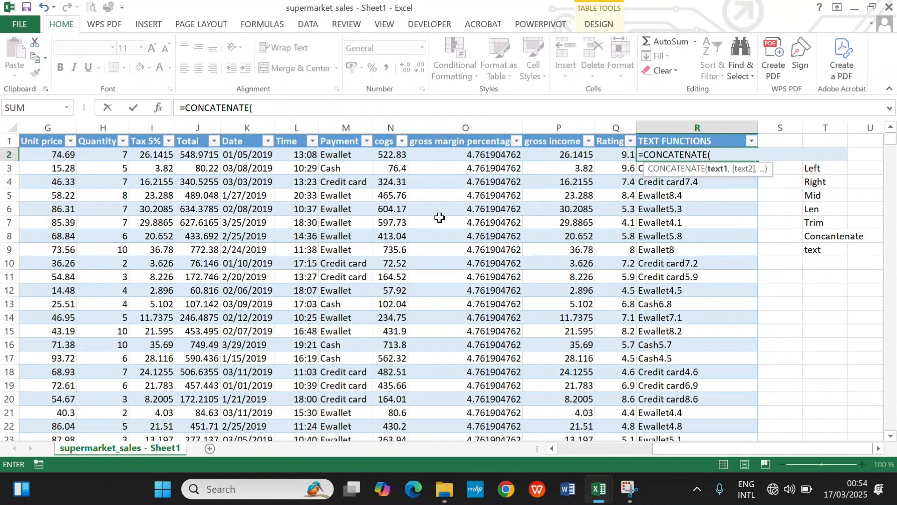
click(349, 156)
text(,)
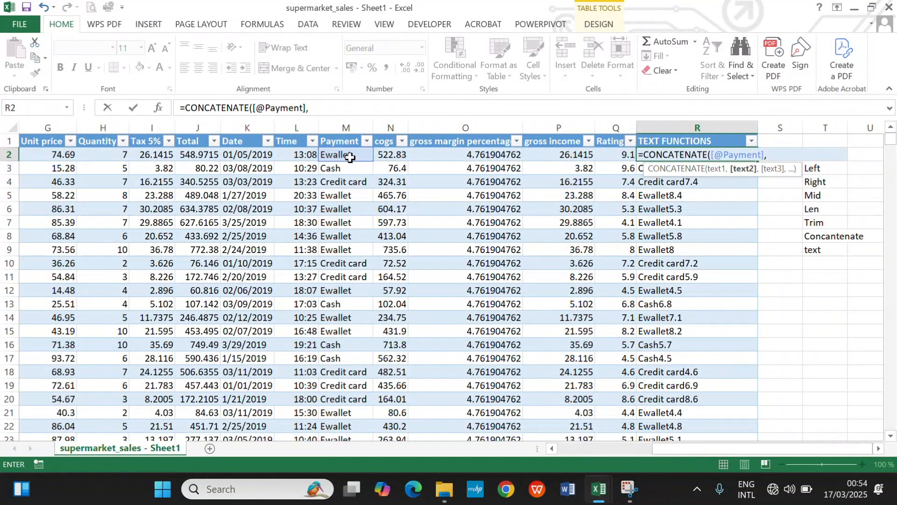
click(774, 144)
click(674, 155)
double_click(675, 156)
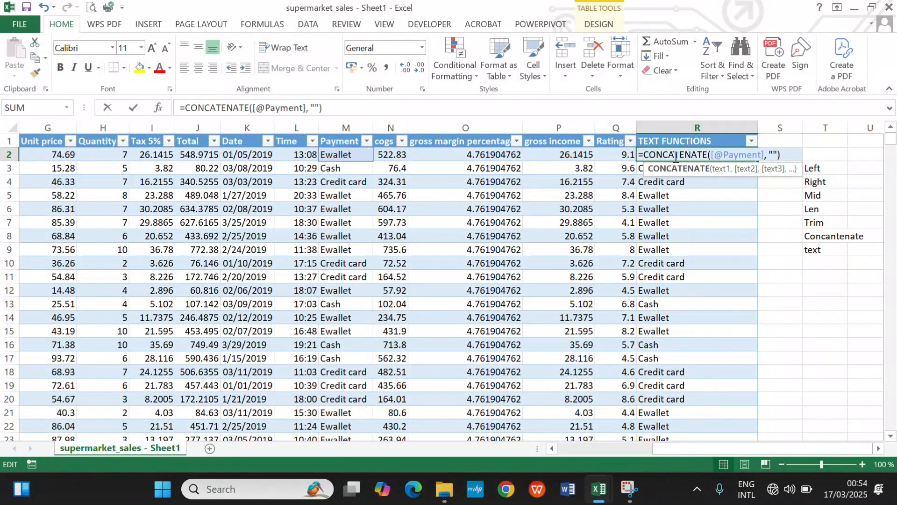
click(774, 153)
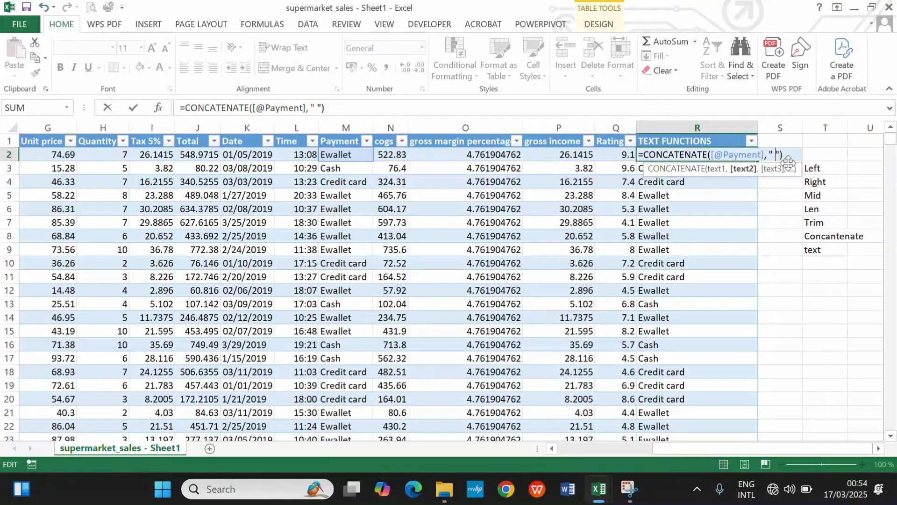
text(,)
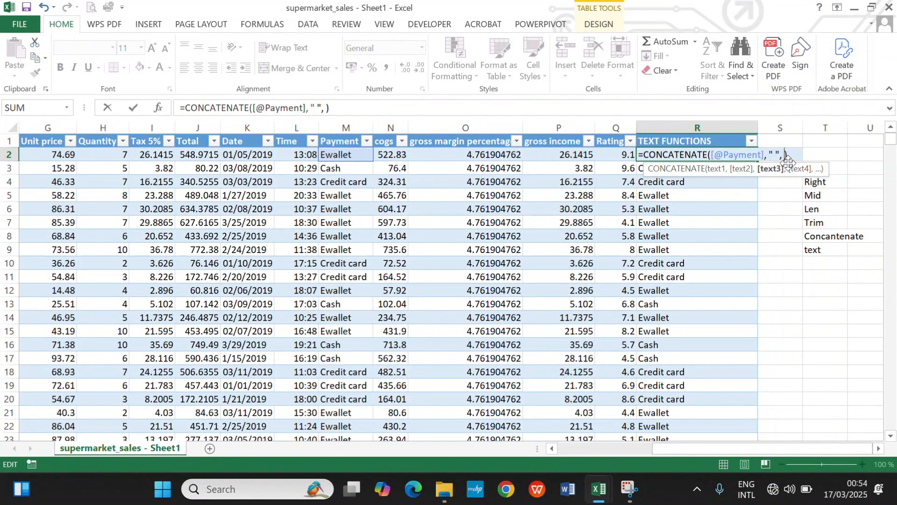
click(615, 156)
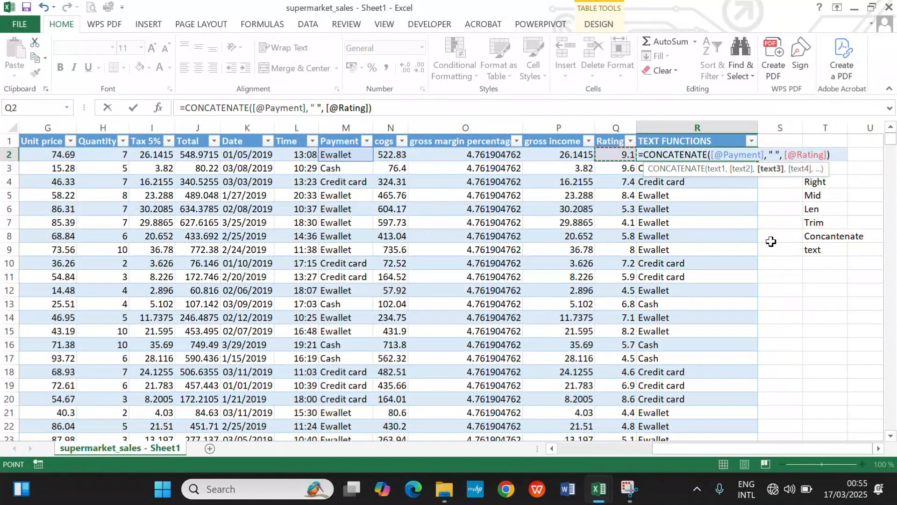
key(Return)
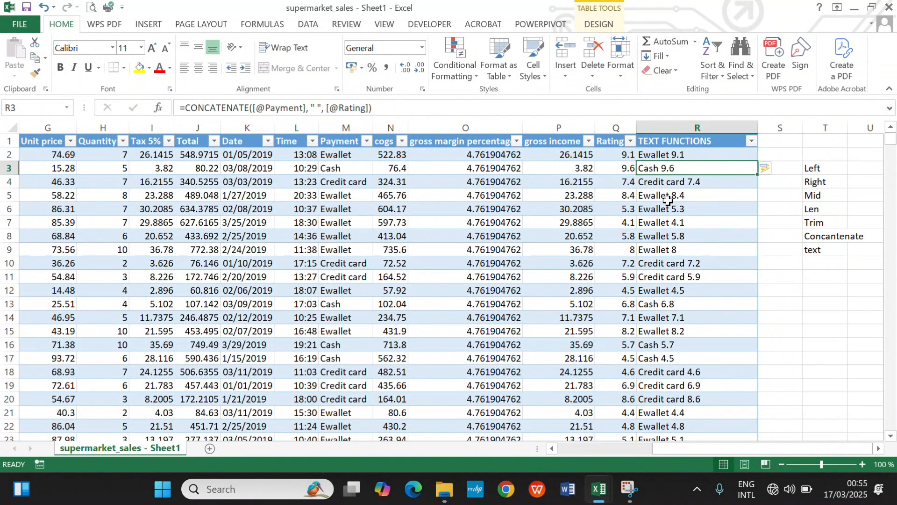
click(683, 153)
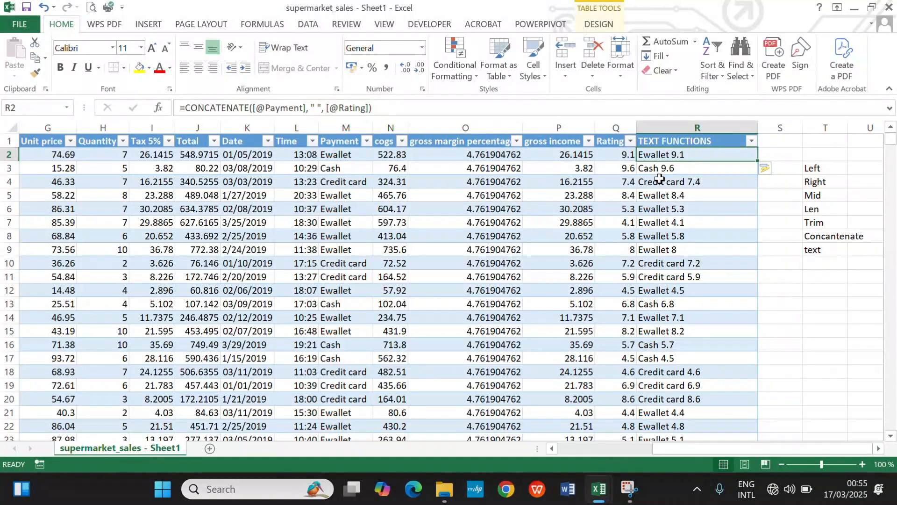
click(690, 141)
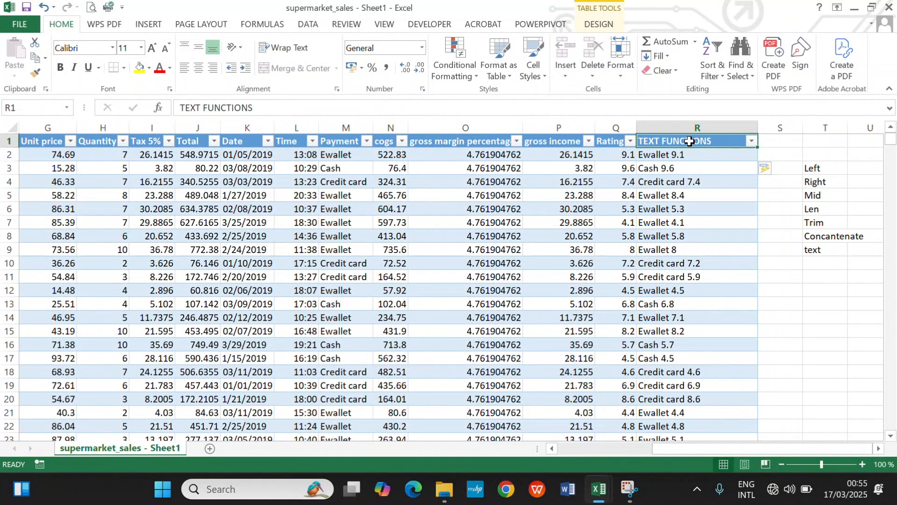
click(690, 157)
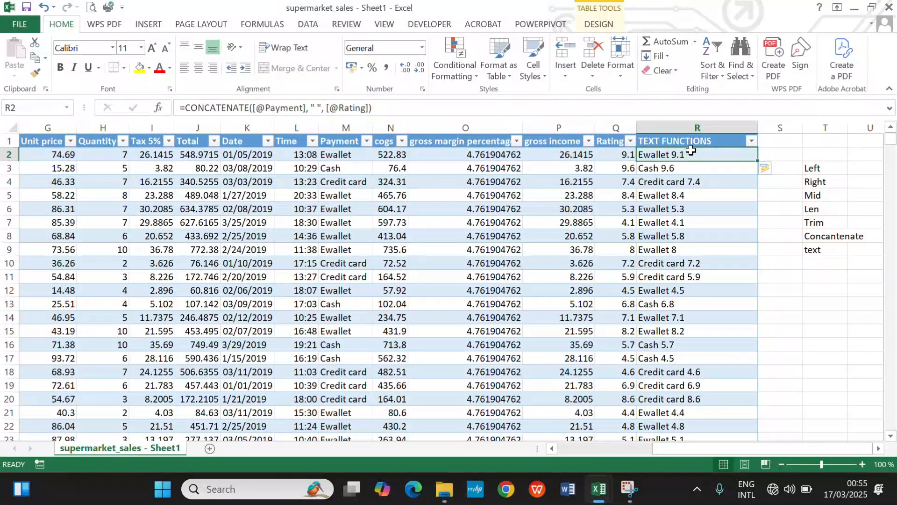
text(=)
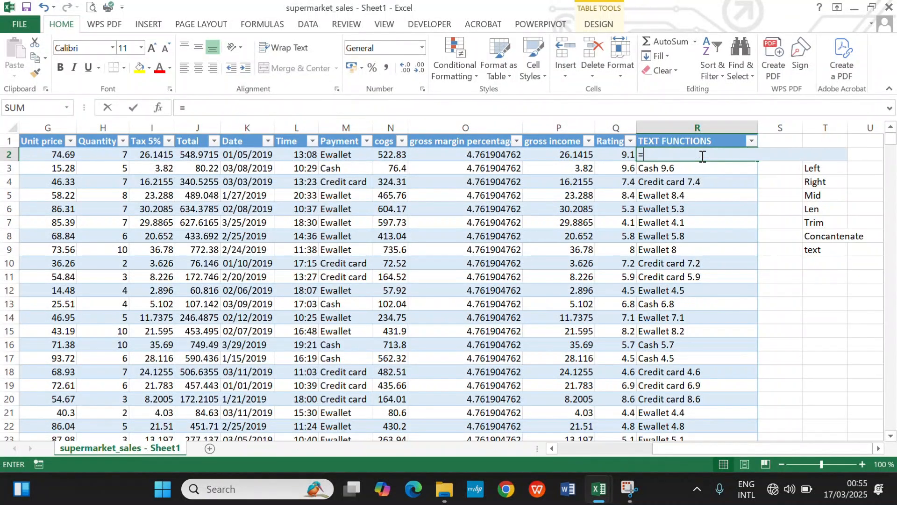
text(te)
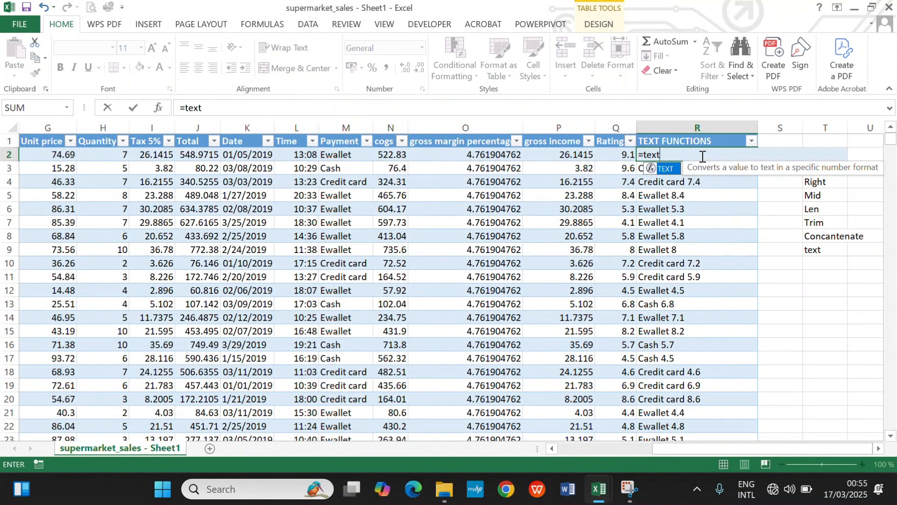
text(xt)
key(Tab)
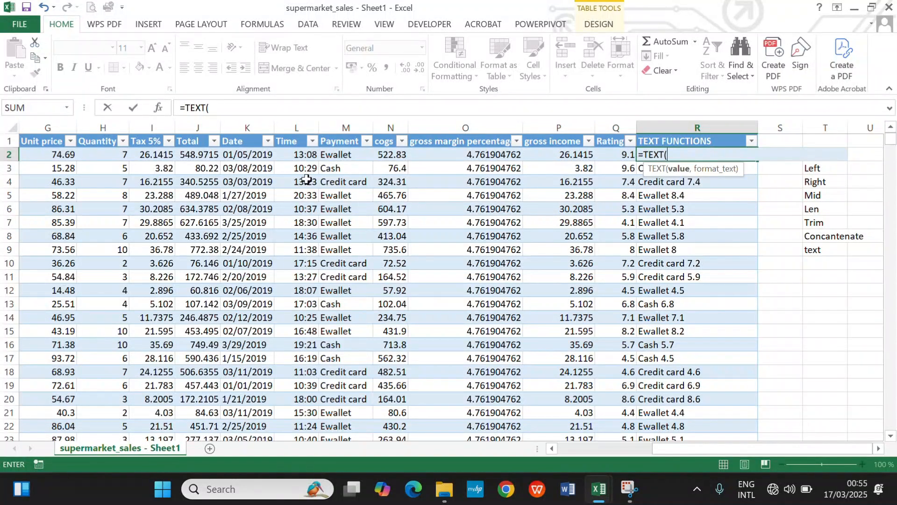
click(245, 156)
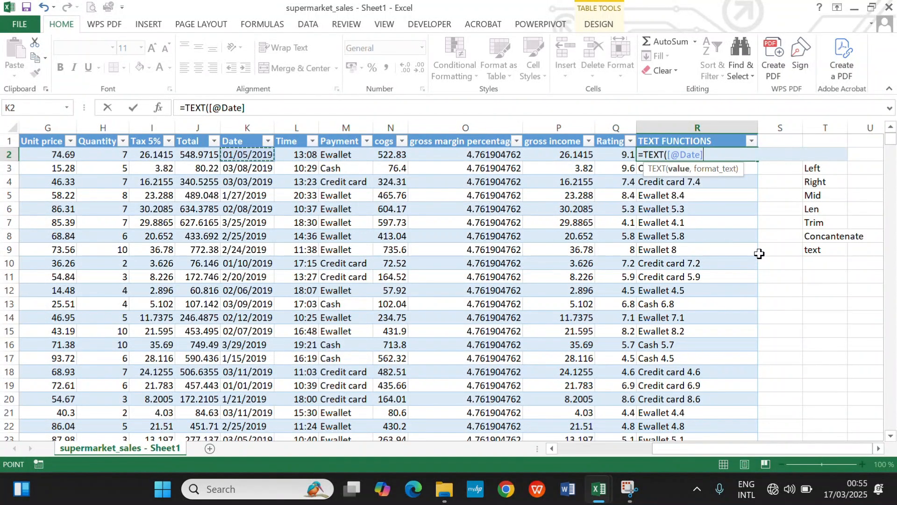
text(,)
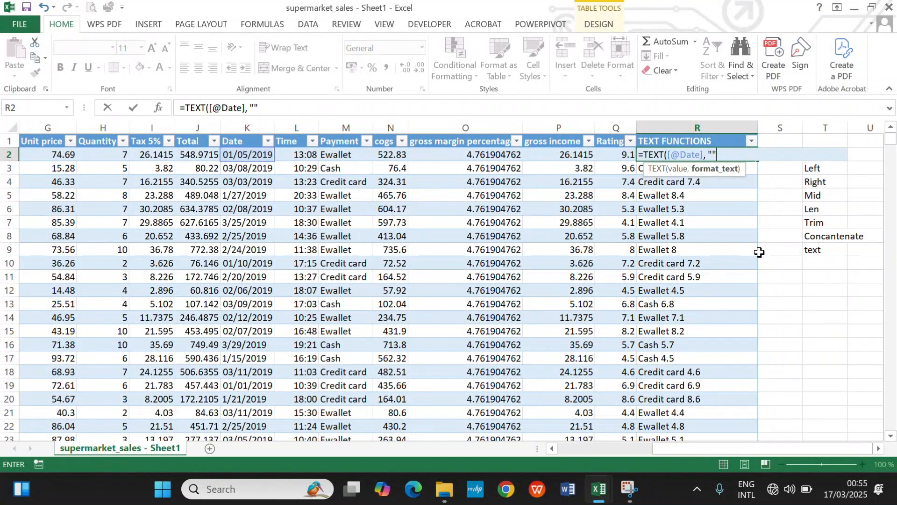
click(711, 155)
text(YYYY)
key(Return)
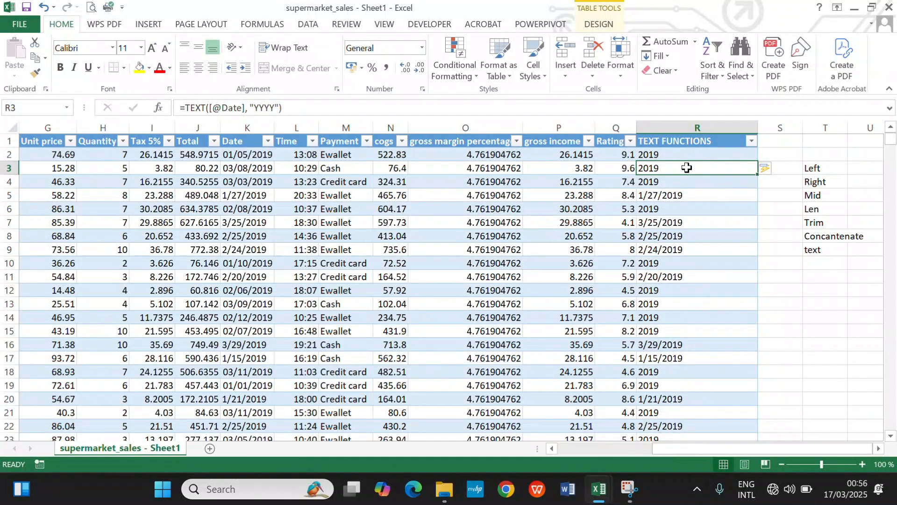
Examine the year formula in the TEXT FUNCTIONS column against the entries and number format of the Date column.
click(682, 200)
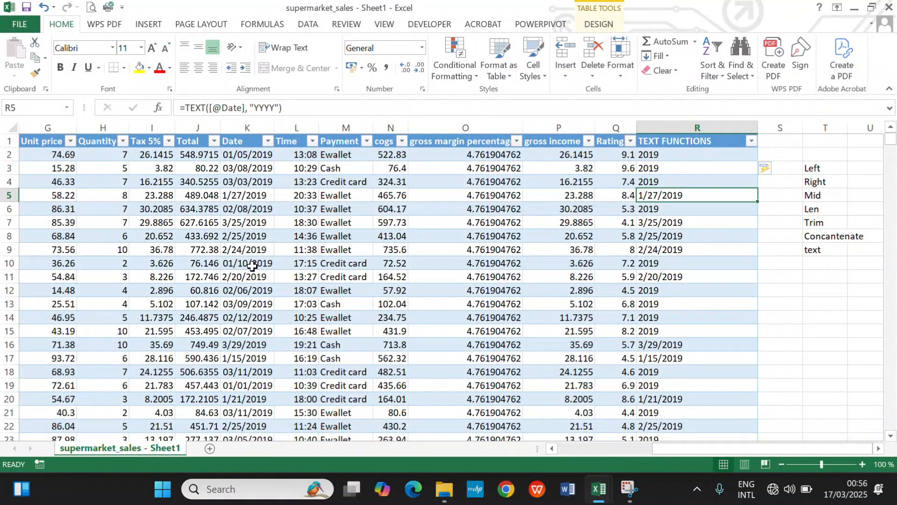
click(253, 248)
click(250, 134)
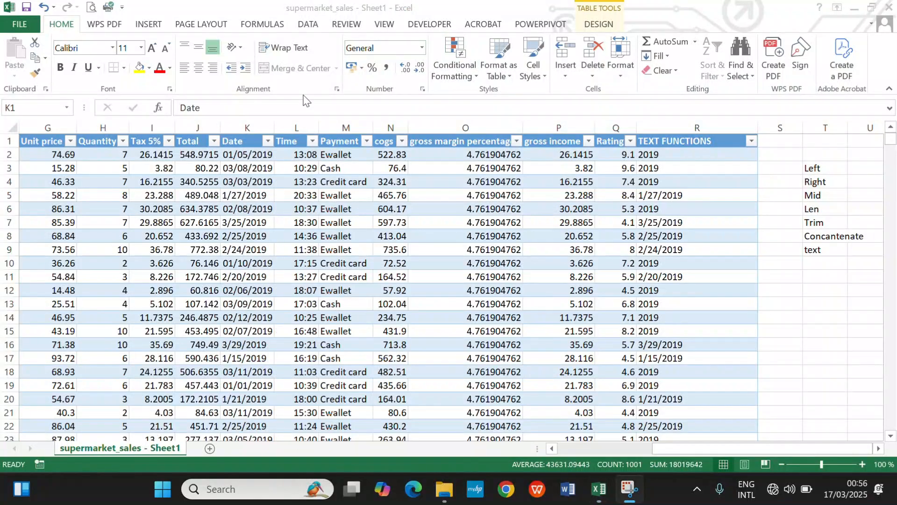
click(251, 129)
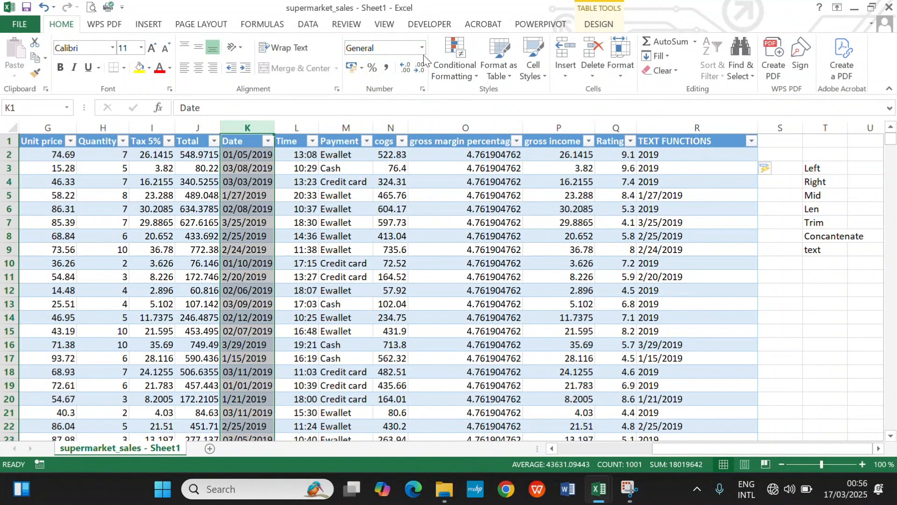
click(248, 127)
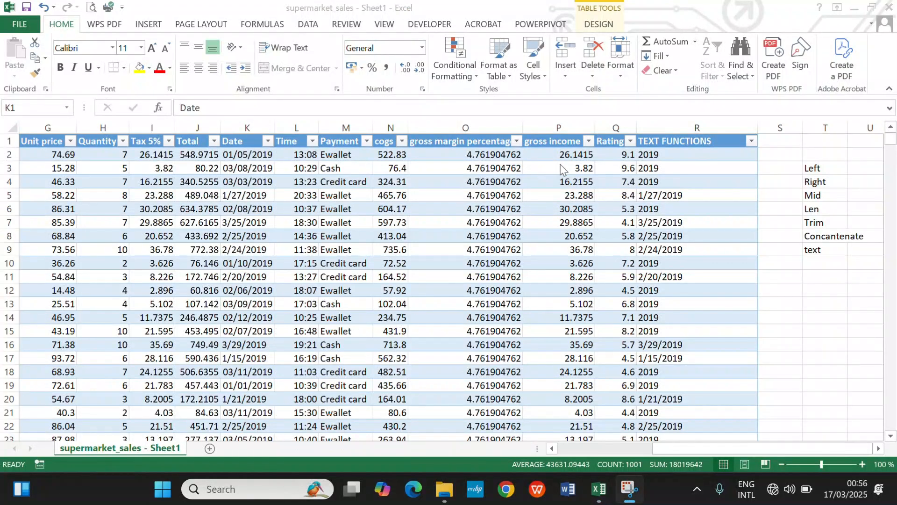
click(681, 160)
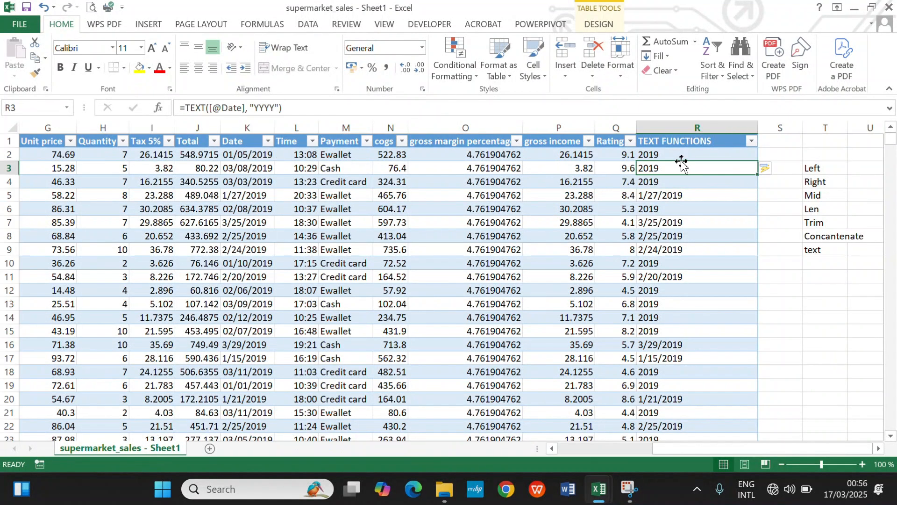
click(241, 141)
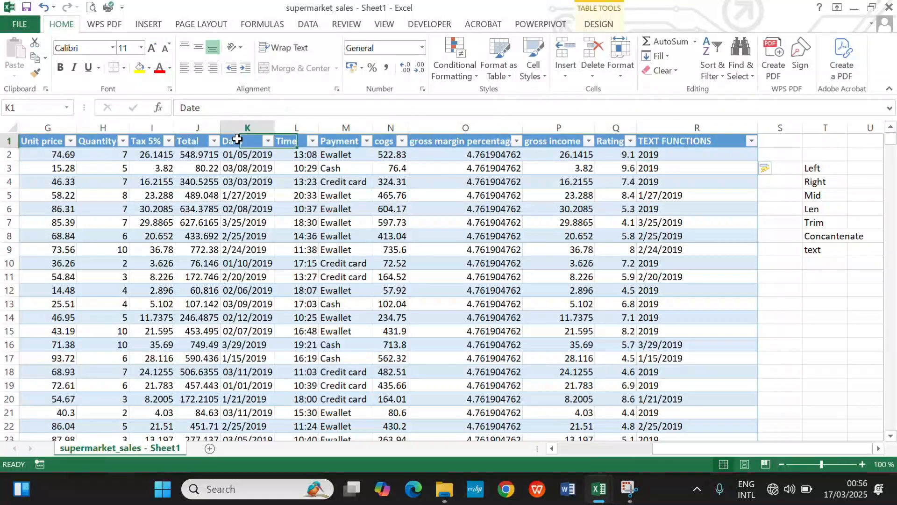
Check the number format applied to the whole Date column and compare row 7's entries with the year formula in R6.
click(248, 127)
click(403, 52)
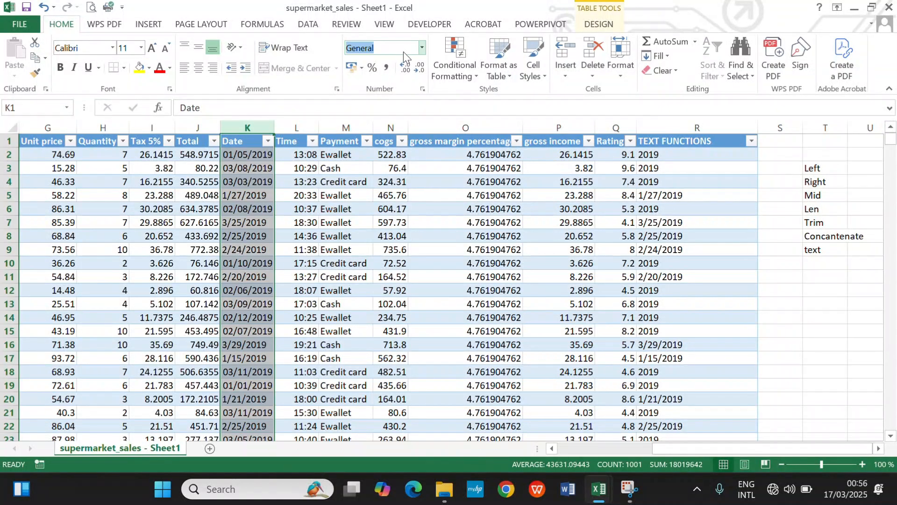
click(426, 49)
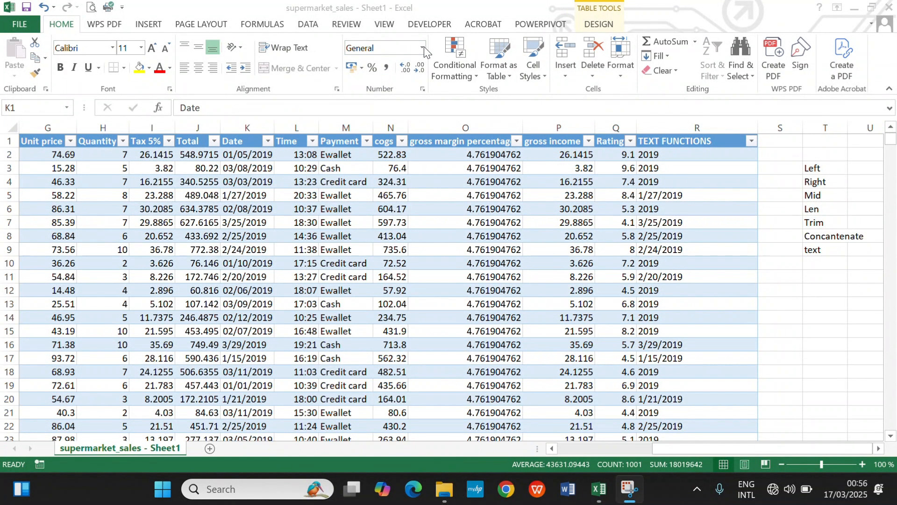
click(701, 172)
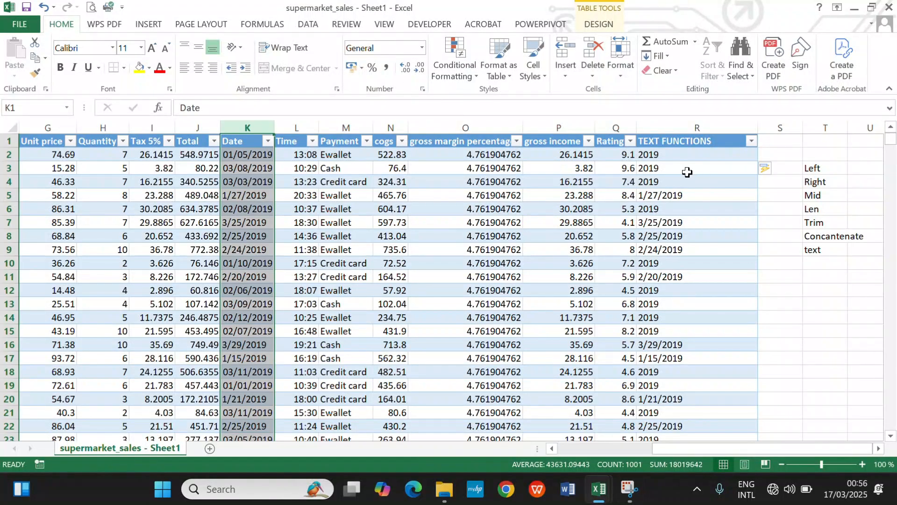
click(226, 224)
click(291, 222)
click(391, 219)
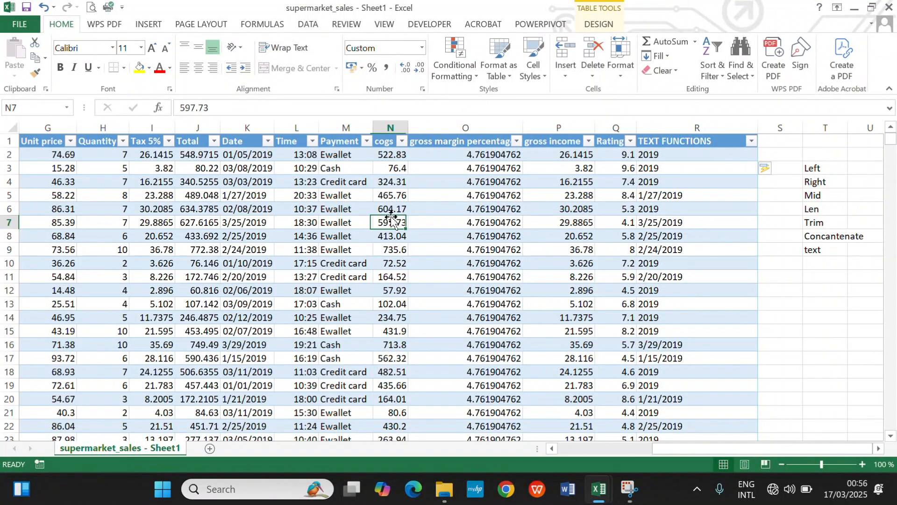
click(659, 210)
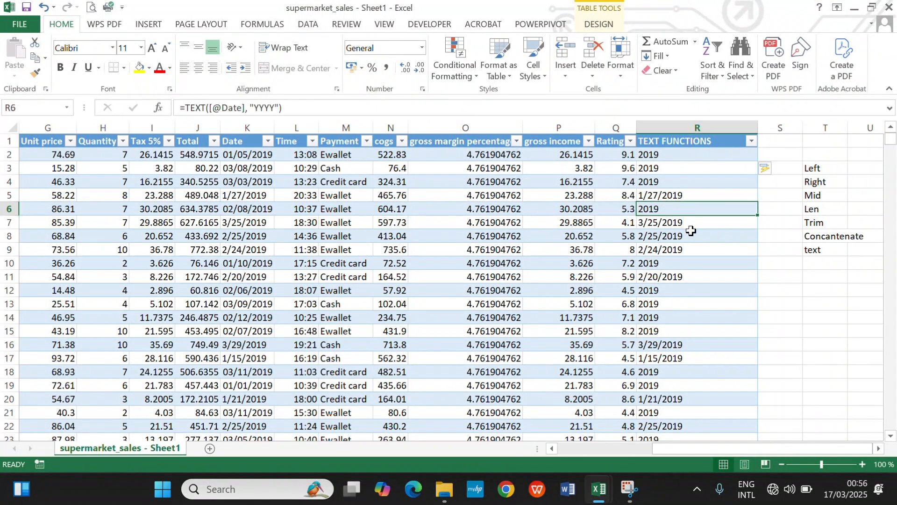
click(675, 154)
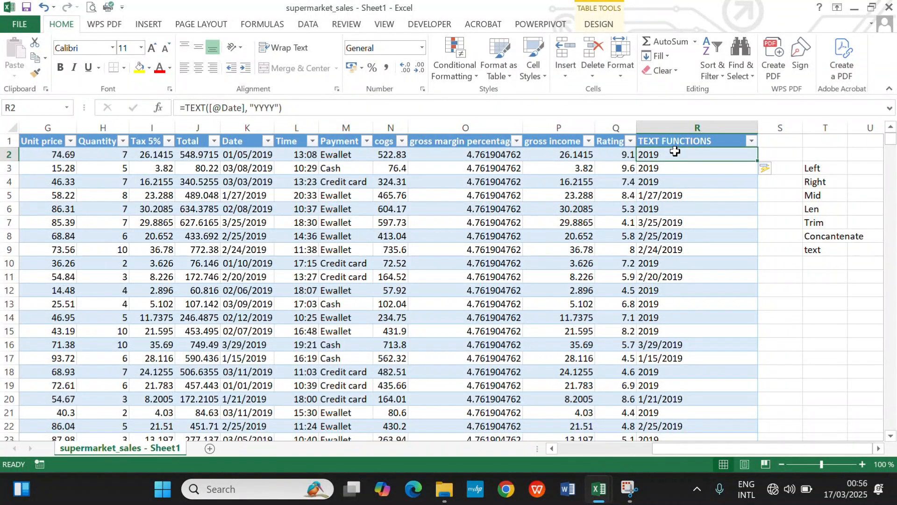
text(=te)
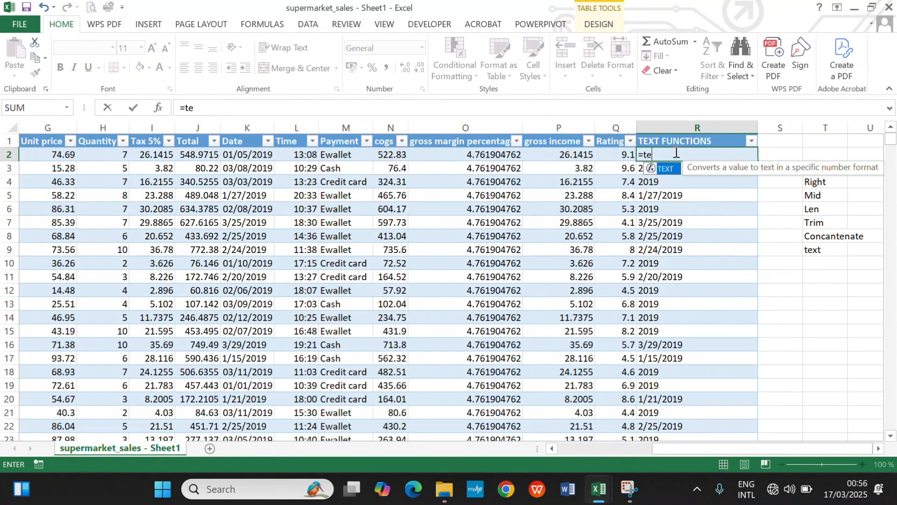
text(xt)
key(Tab)
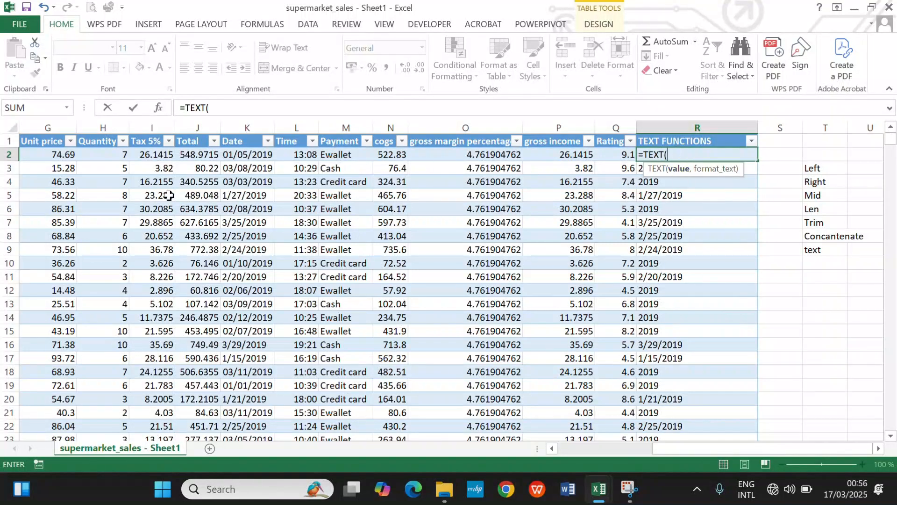
click(267, 156)
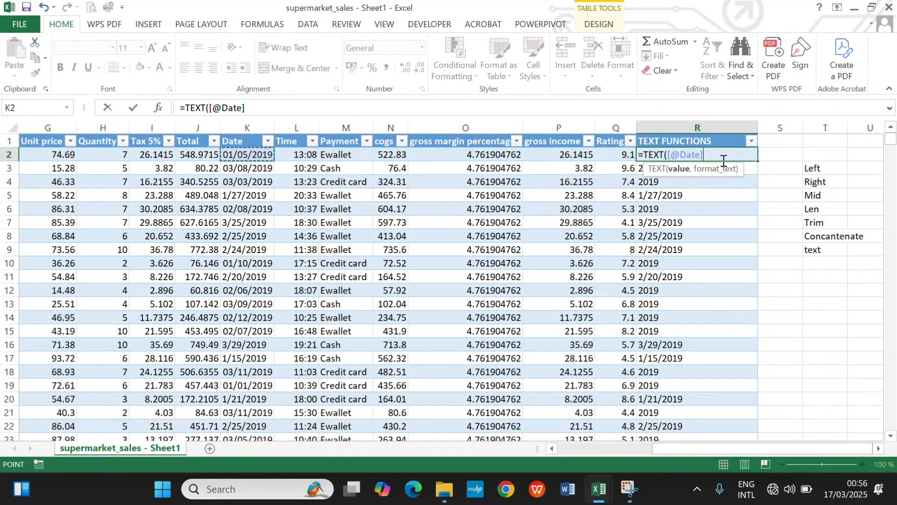
key(BackSpace)
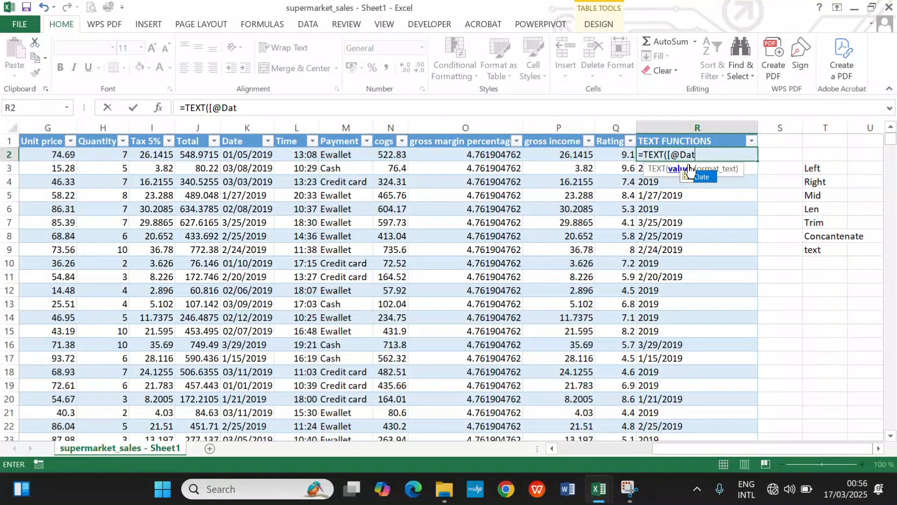
key(BackSpace)
key(BackSpace)
key(BackSpace)
key(BackSpace)
key(BackSpace)
key(BackSpace)
key(BackSpace)
key(BackSpace)
key(BackSpace)
key(BackSpace)
key(BackSpace)
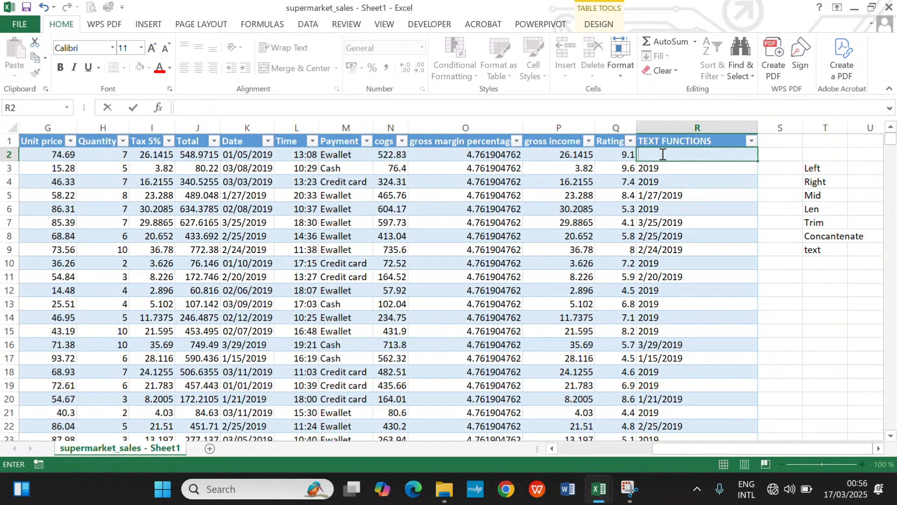
text(=)
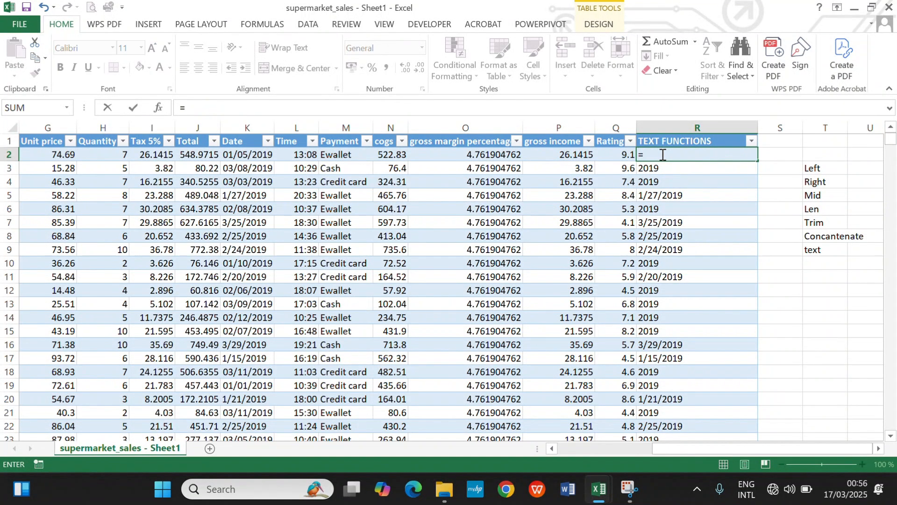
text(tex)
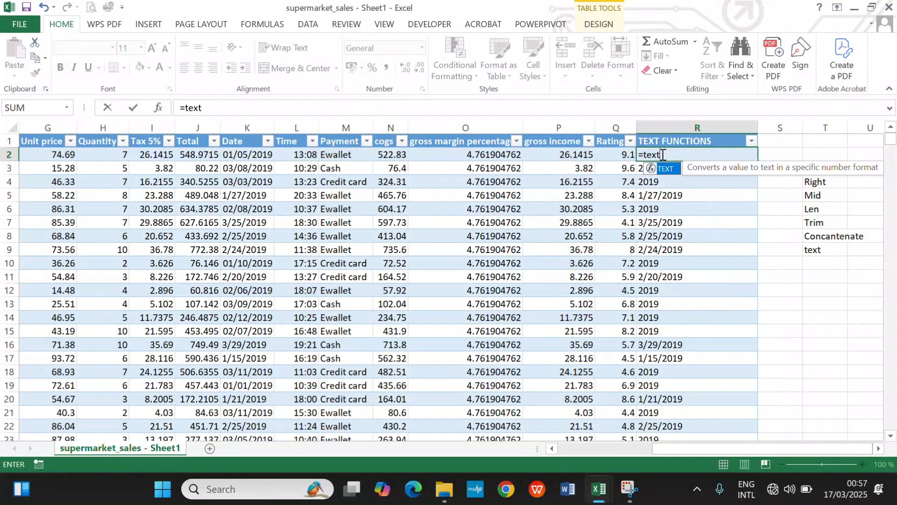
text(t)
key(Tab)
click(244, 156)
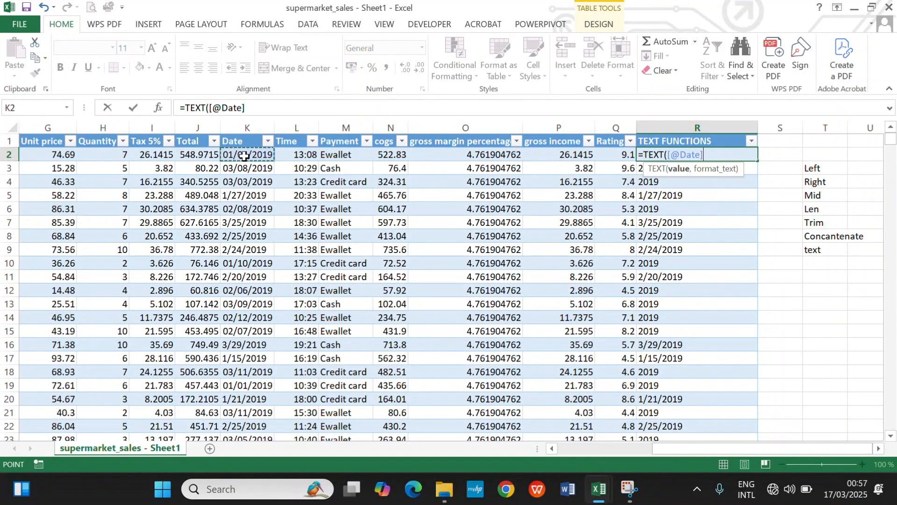
text(,)
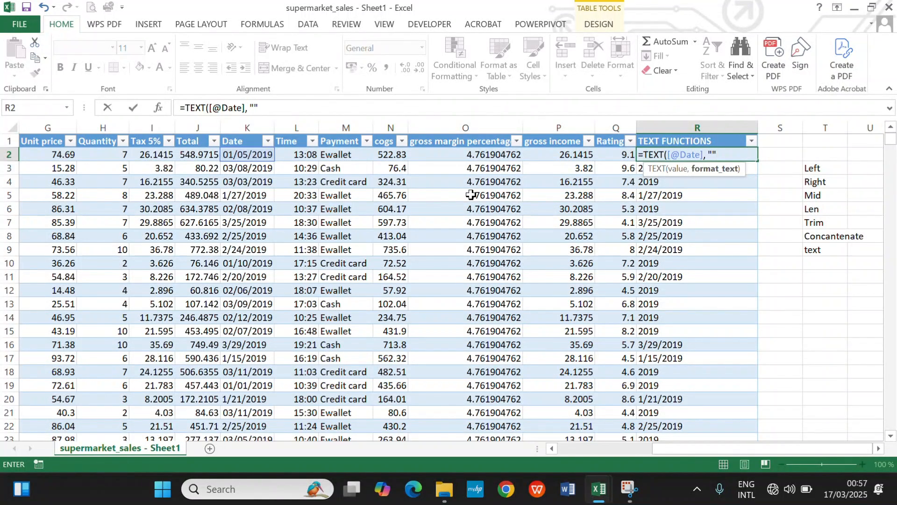
click(252, 107)
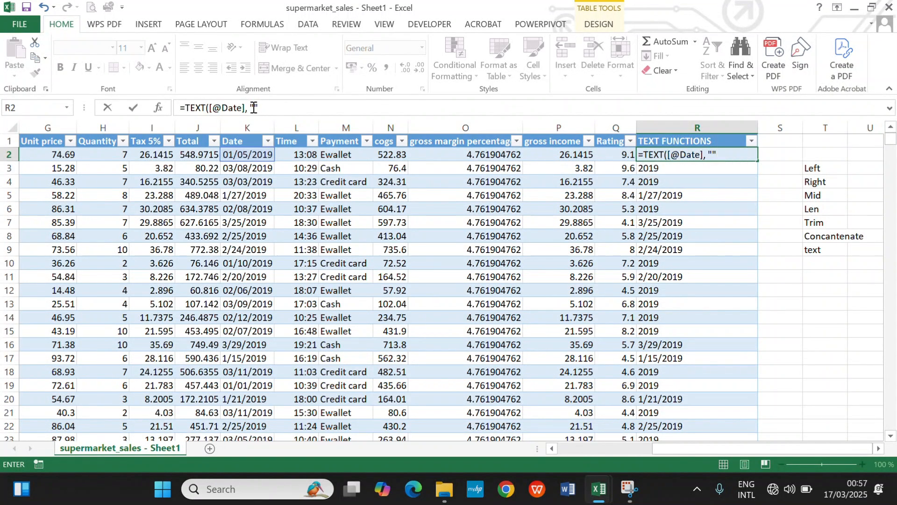
text(MMMM)
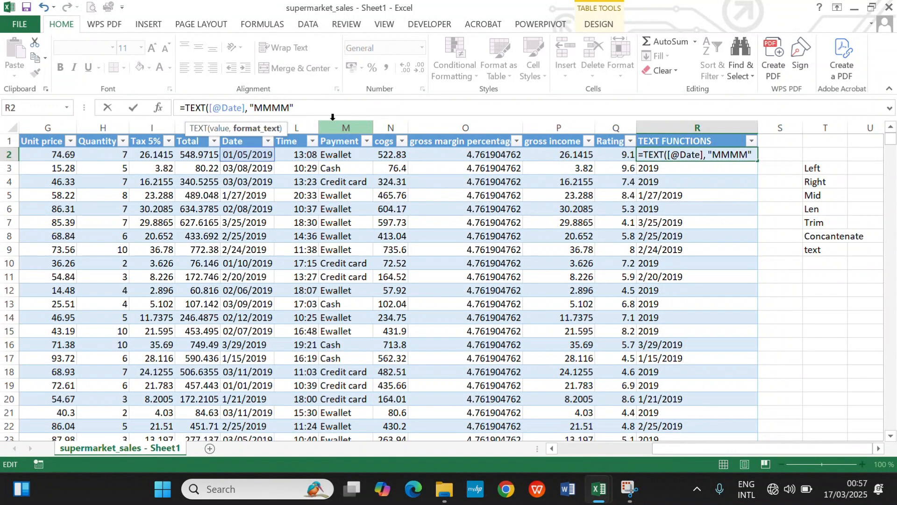
key(Return)
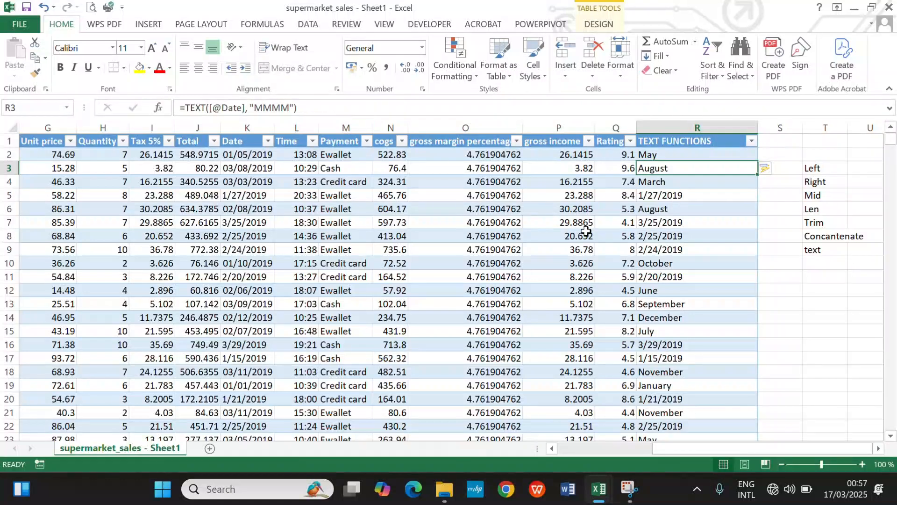
Examine the month formula in R5 against the content and number format of its date in K5.
click(688, 195)
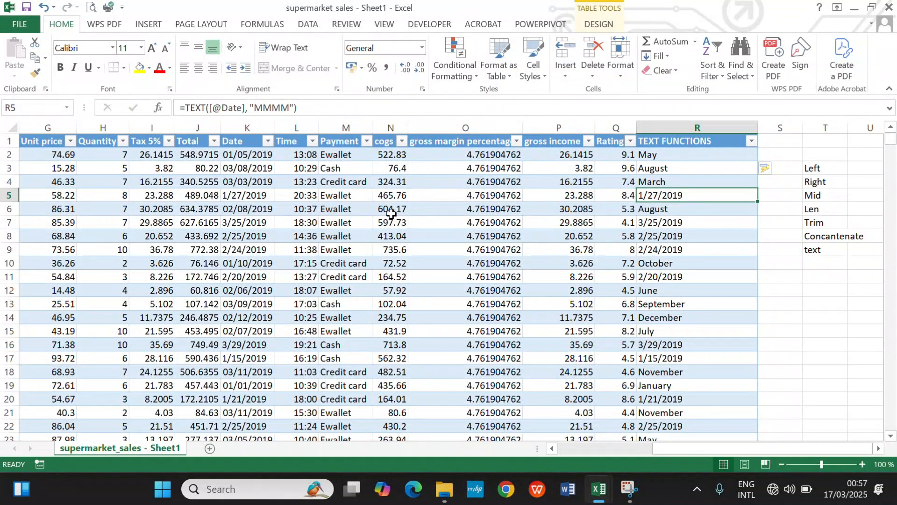
click(256, 196)
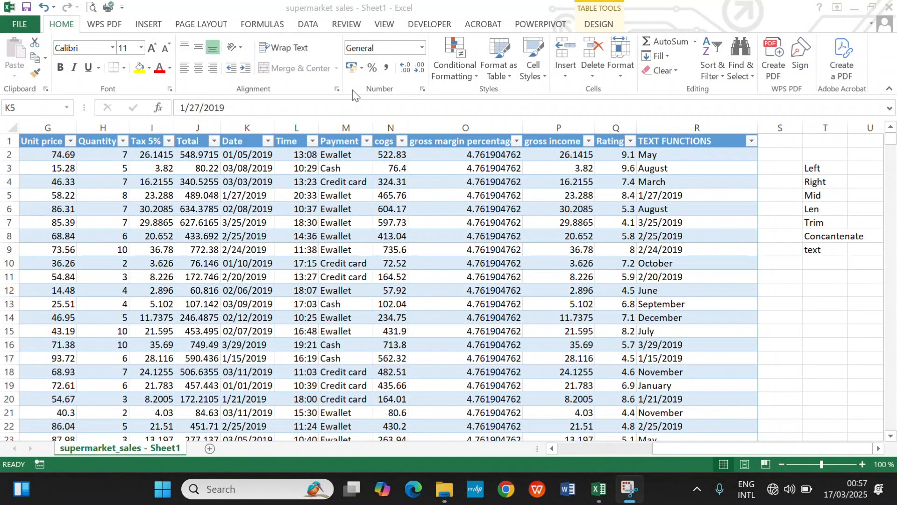
click(300, 40)
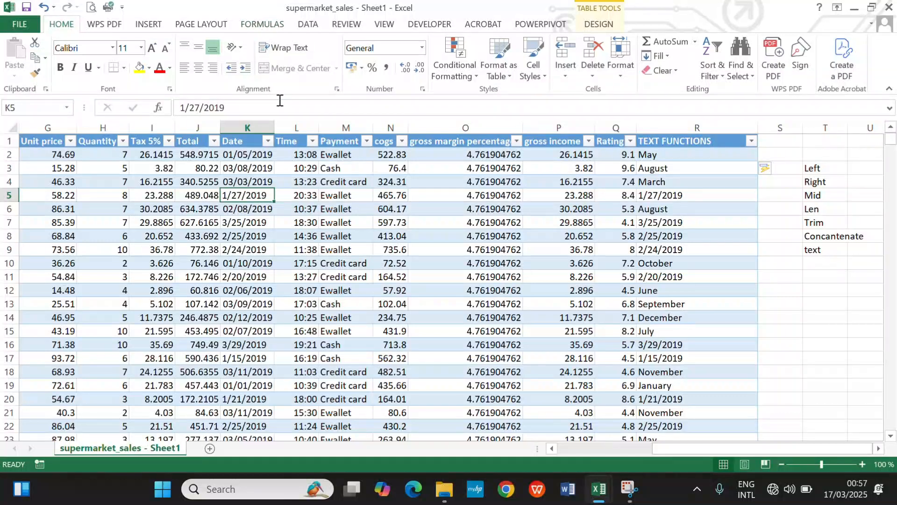
click(390, 53)
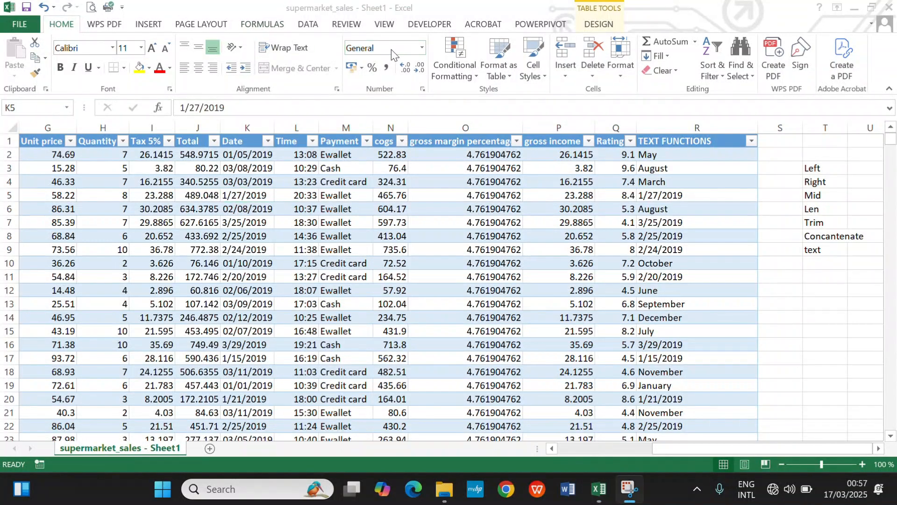
click(246, 198)
click(238, 194)
double_click(237, 194)
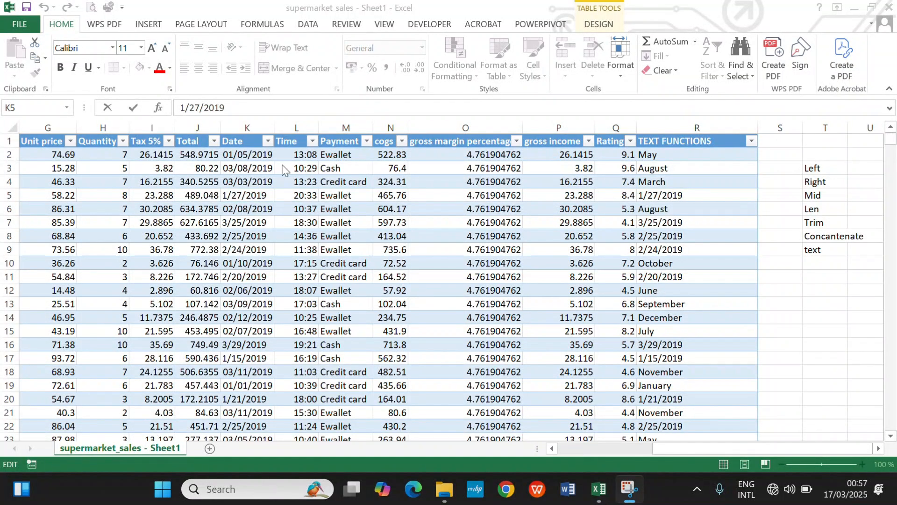
click(322, 168)
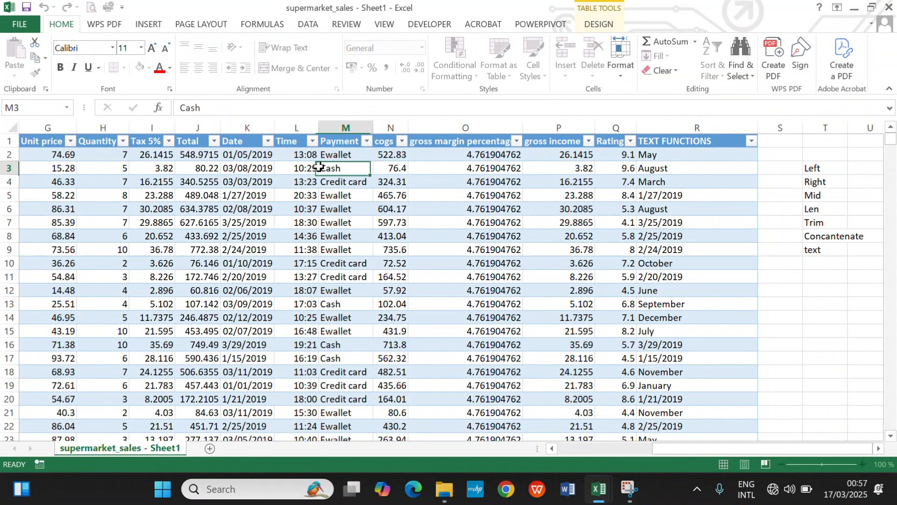
Compare the number formats of Date cells K2 to K6 and K9 to K11 with their month results, and review R2's formula.
click(245, 209)
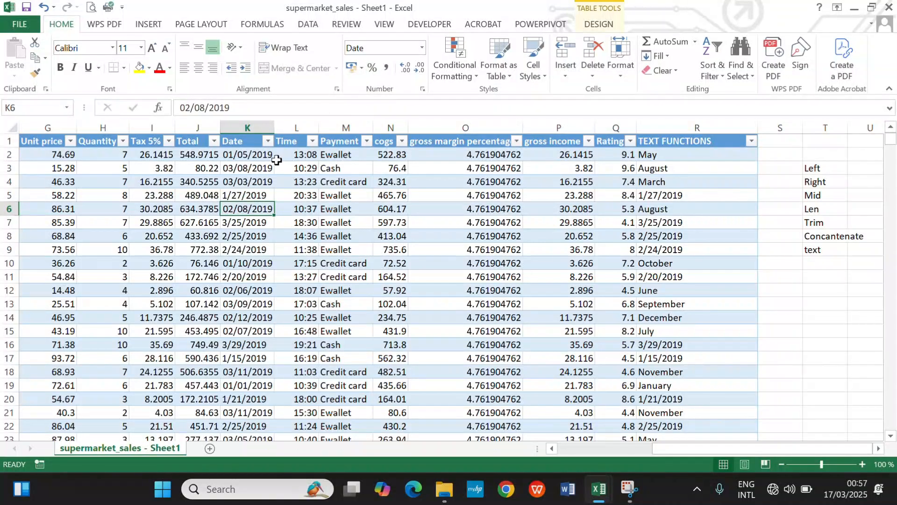
click(259, 196)
click(259, 184)
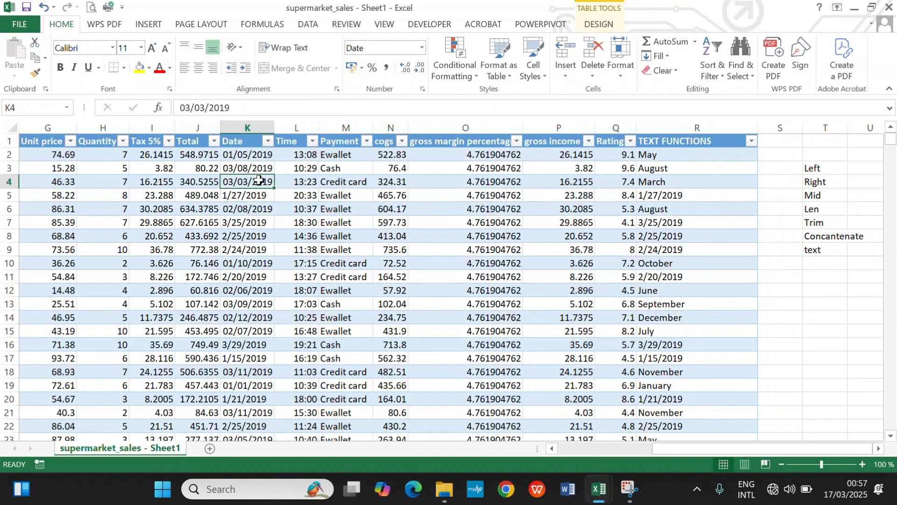
click(260, 169)
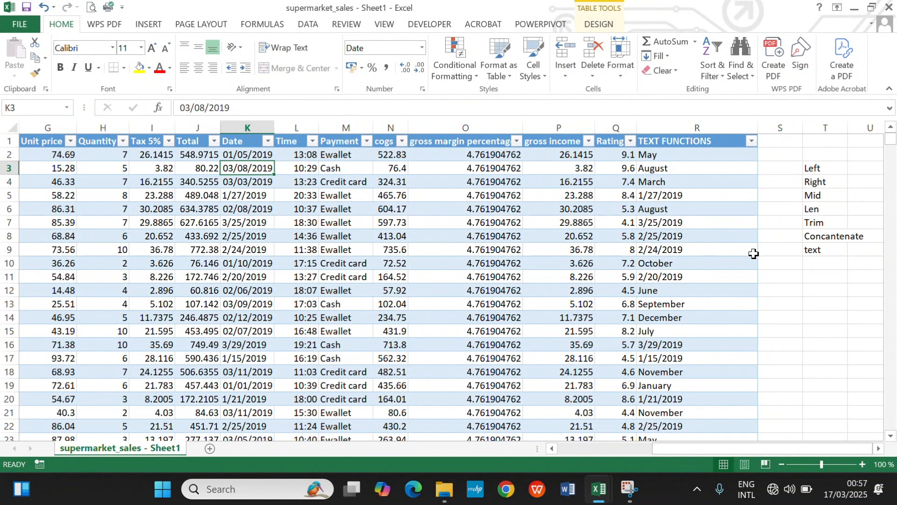
click(254, 196)
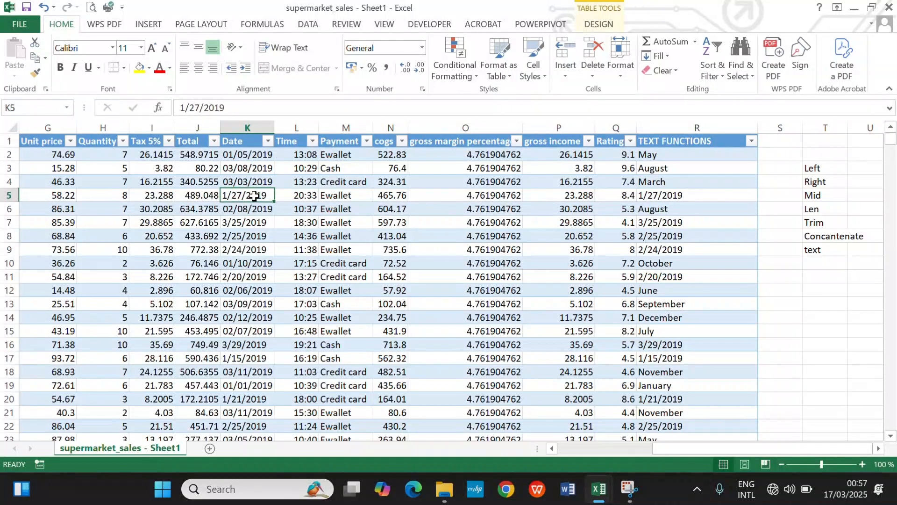
click(423, 48)
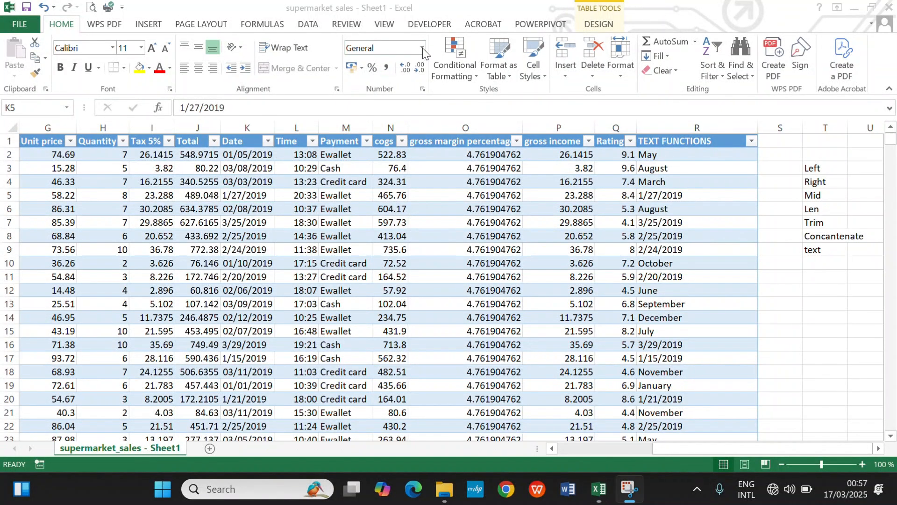
click(260, 166)
click(260, 155)
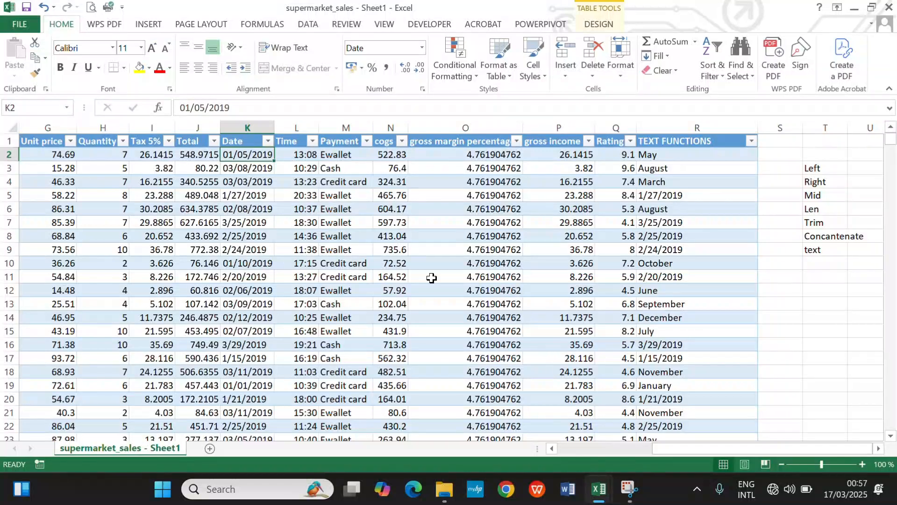
click(260, 277)
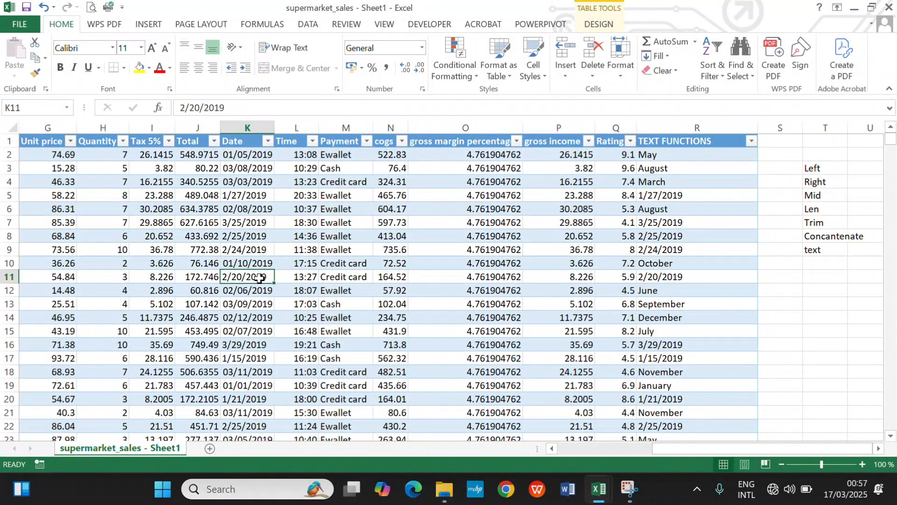
click(247, 250)
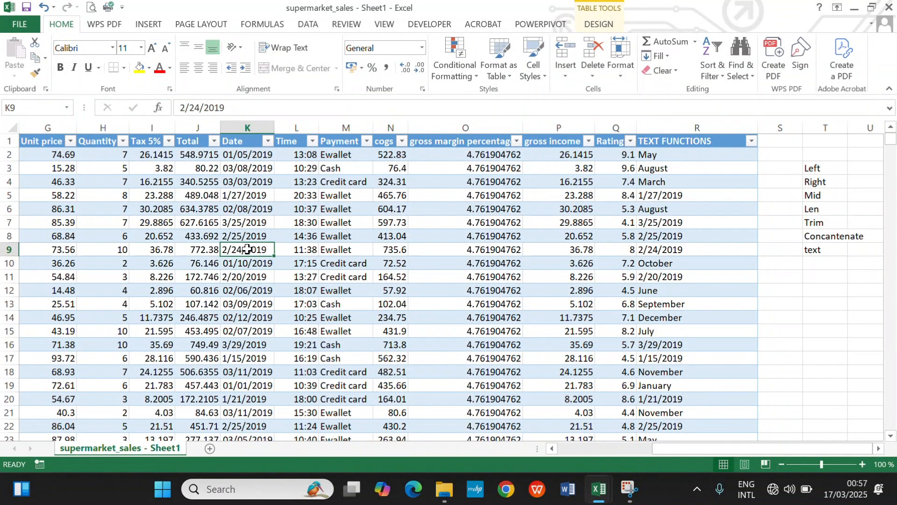
click(248, 262)
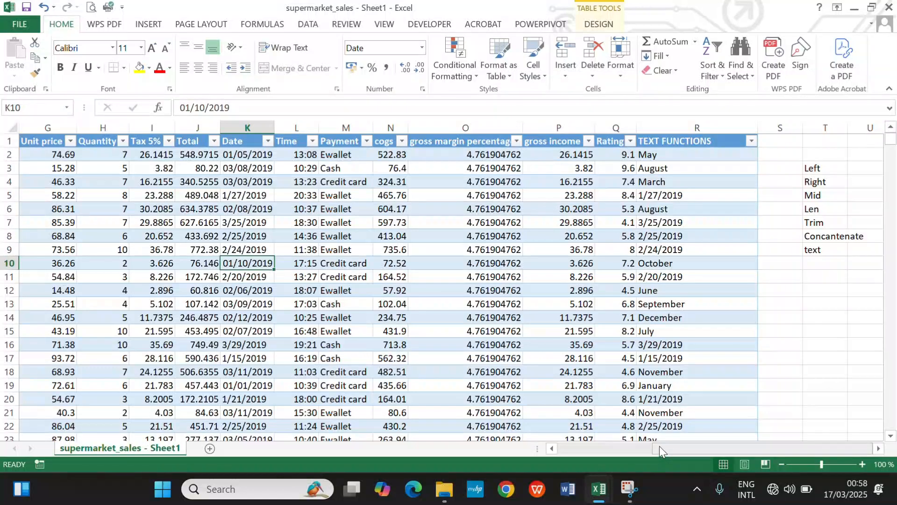
scroll(673, 239, down, 2)
scroll(671, 241, up, 2)
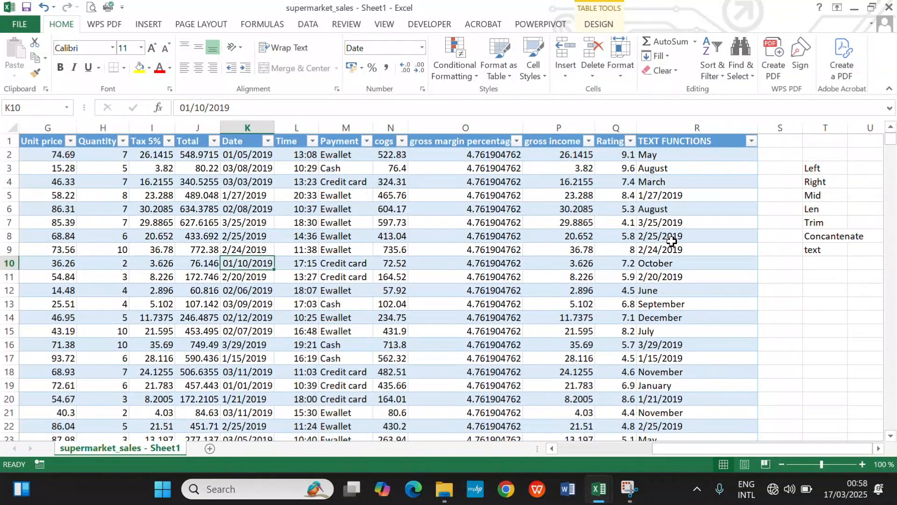
click(671, 153)
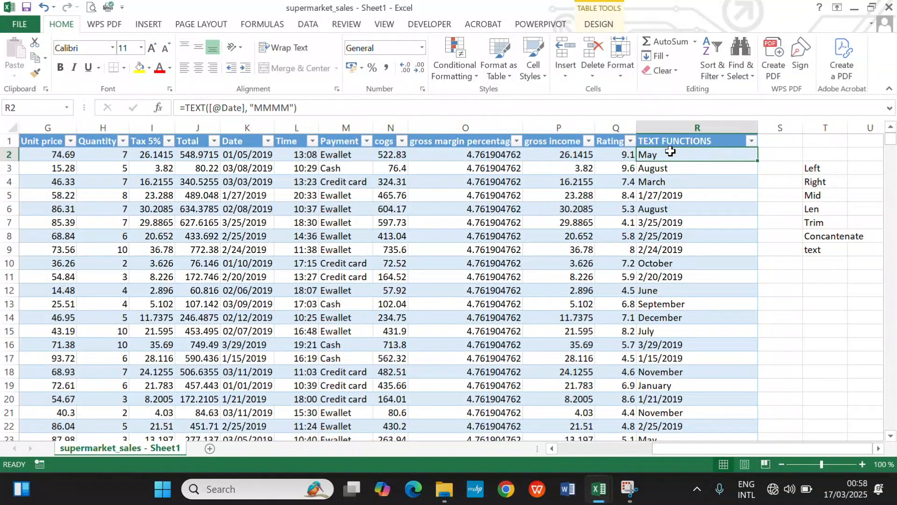
text(=)
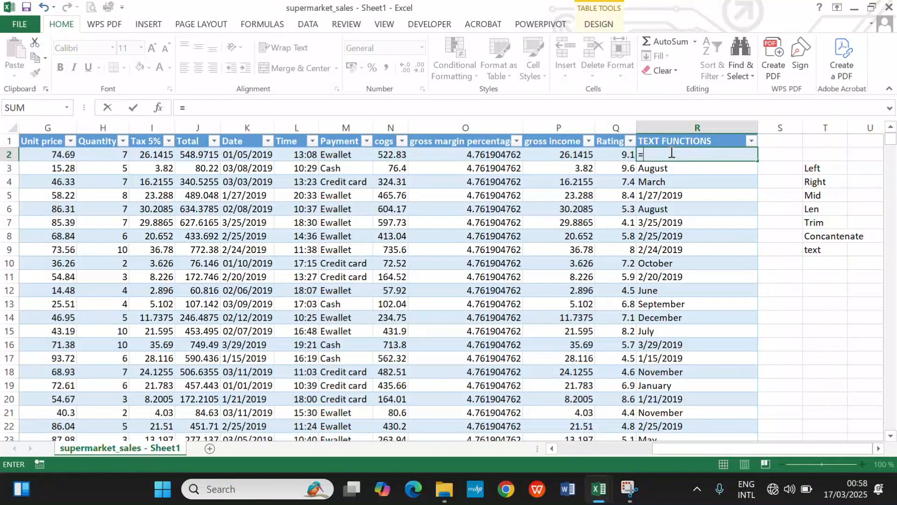
text(text)
key(Tab)
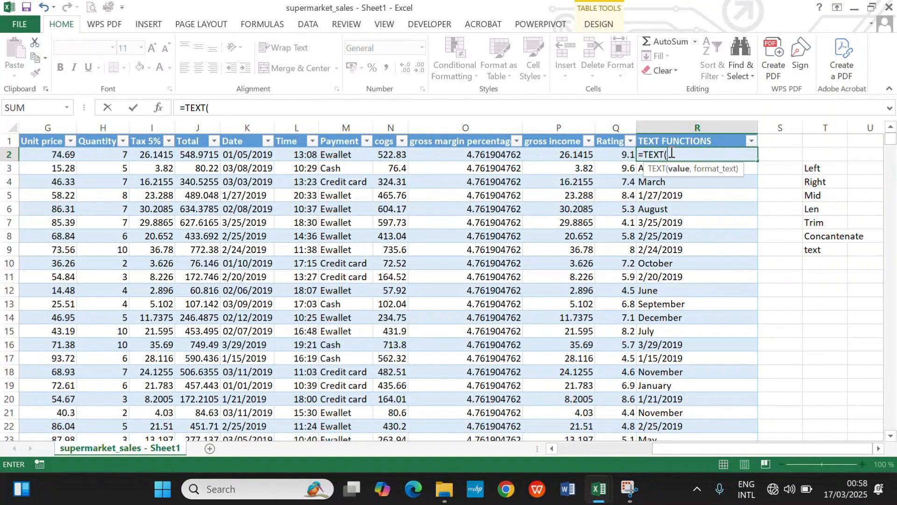
click(243, 158)
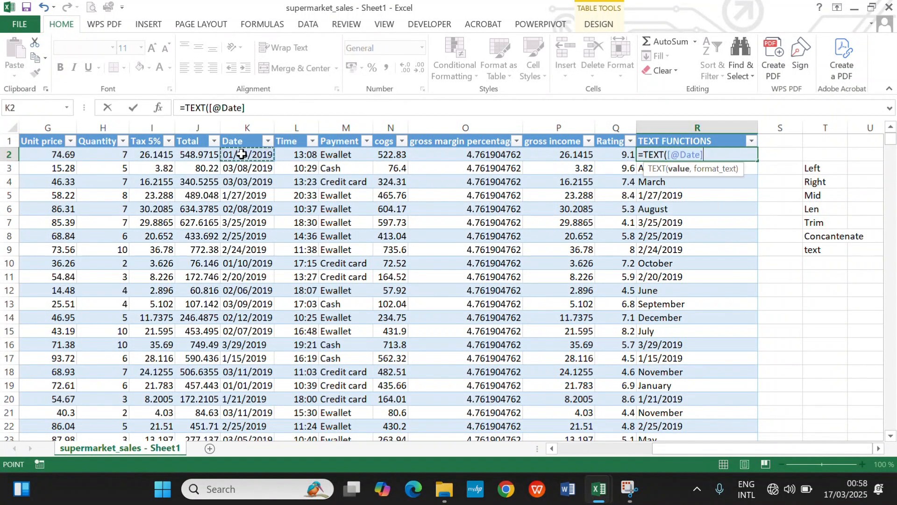
text(,)
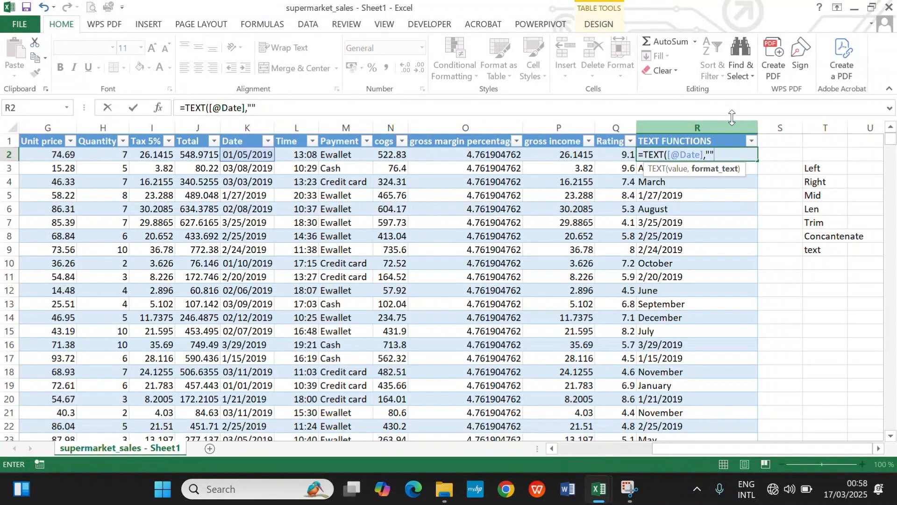
key(Return)
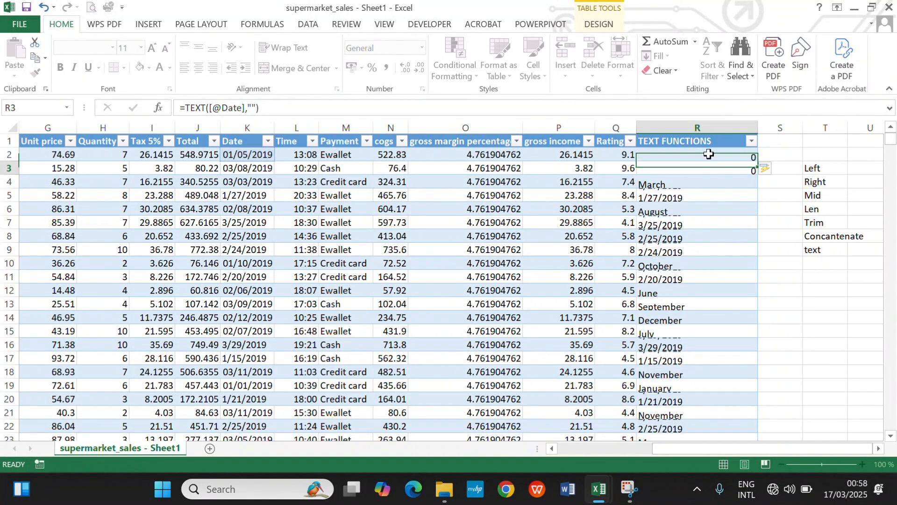
click(711, 145)
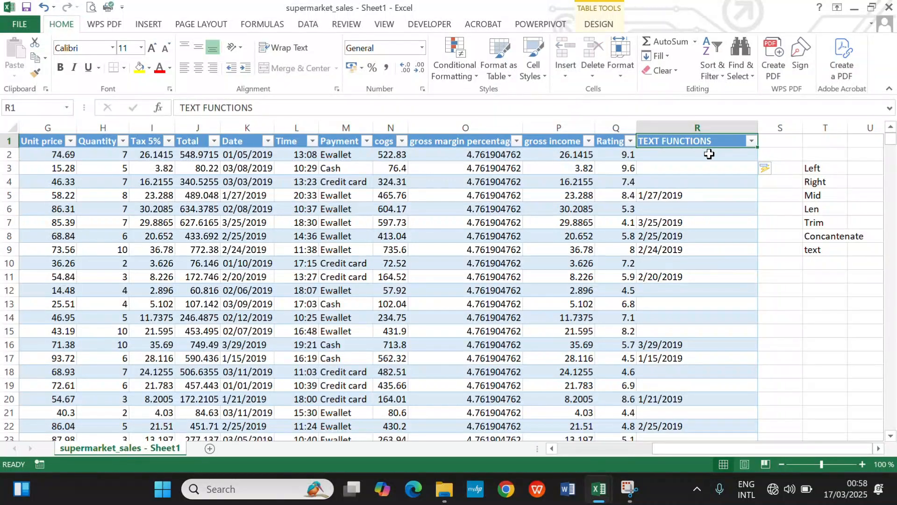
click(710, 157)
double_click(710, 157)
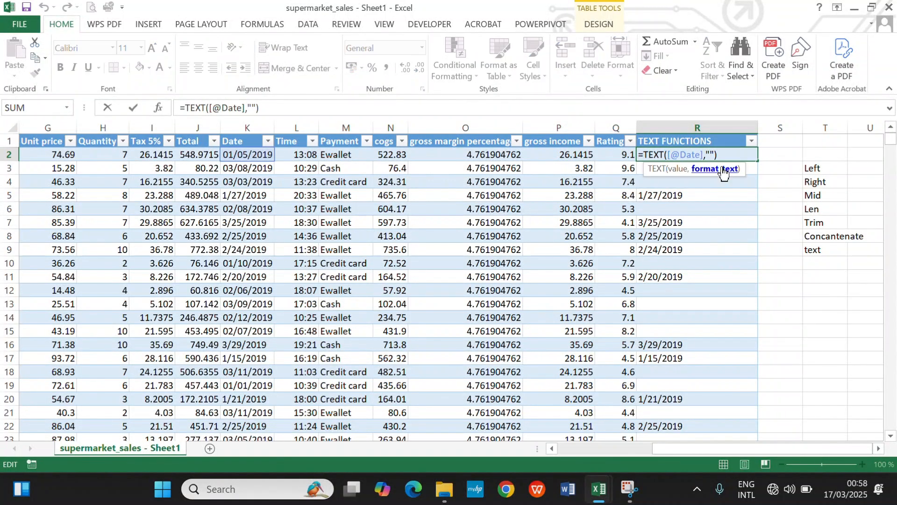
text(MMM)
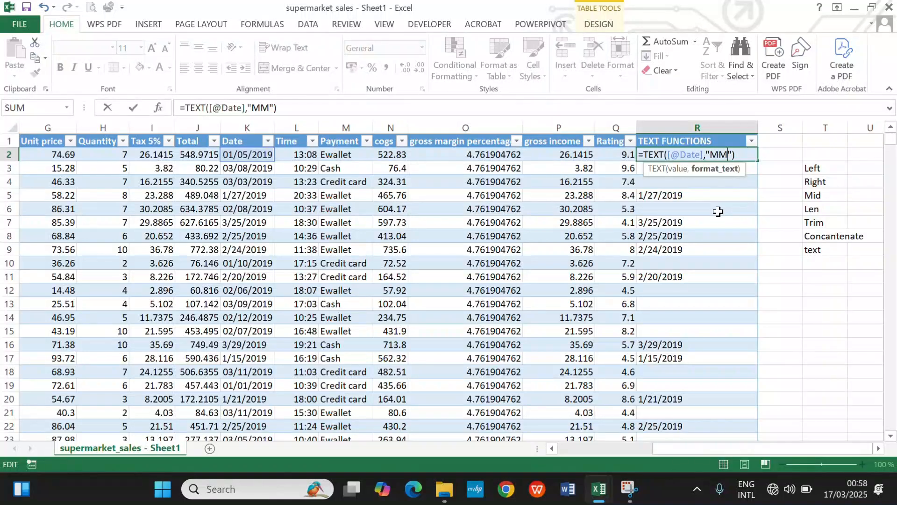
key(Return)
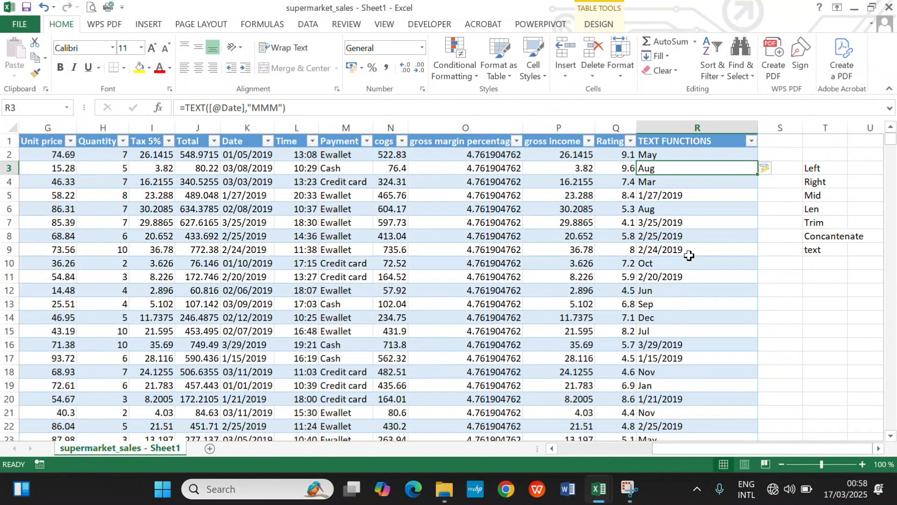
click(677, 156)
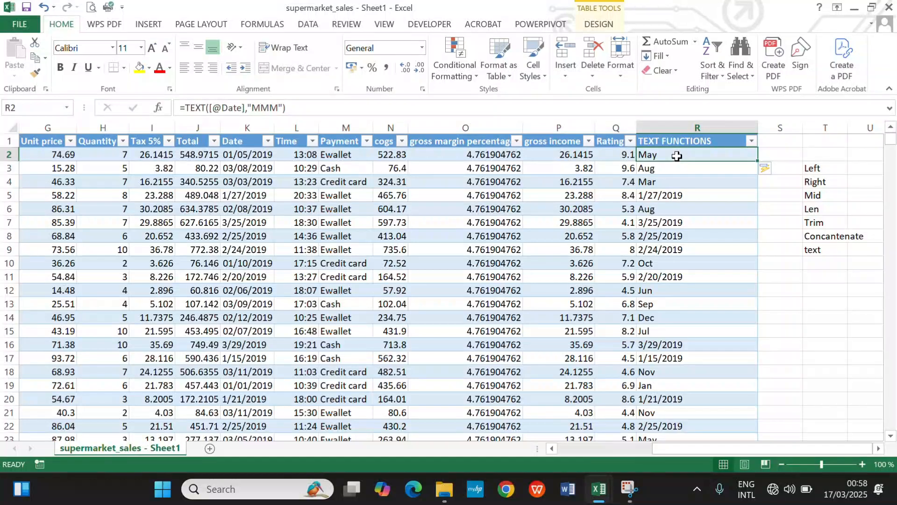
text(=text)
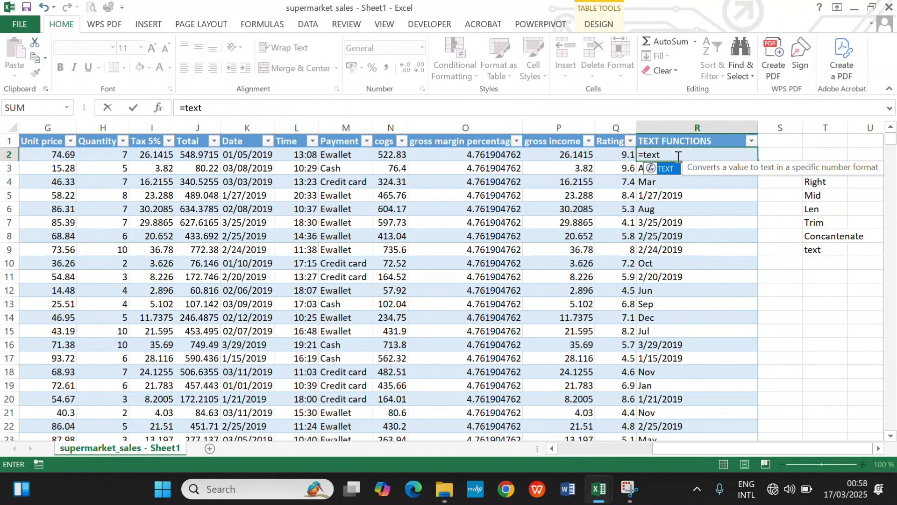
key(Tab)
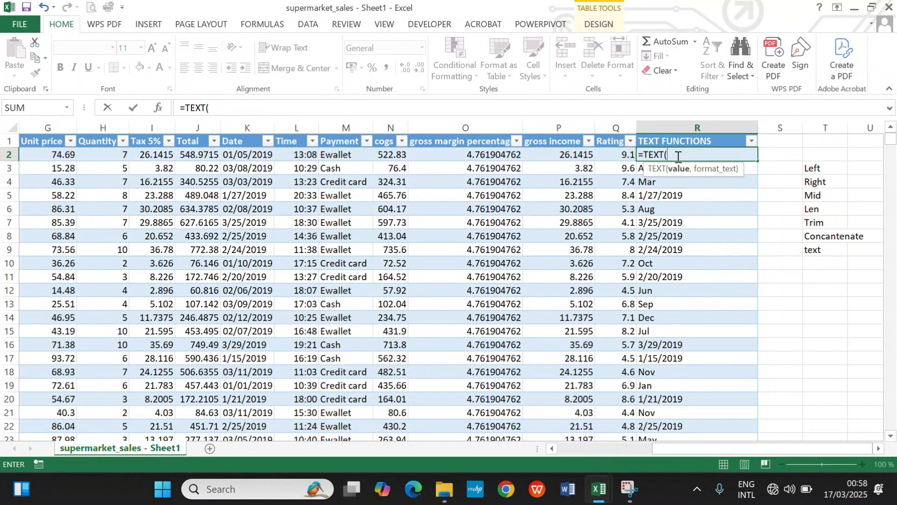
click(265, 156)
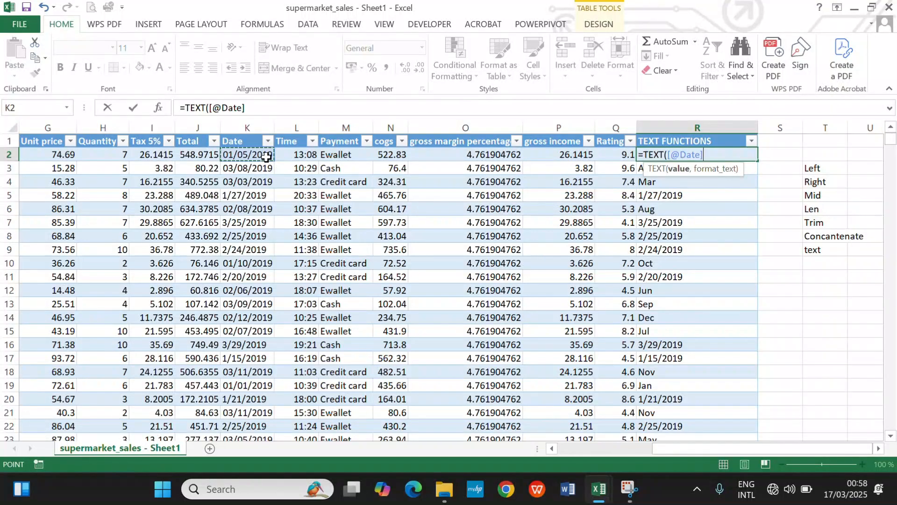
text(,)
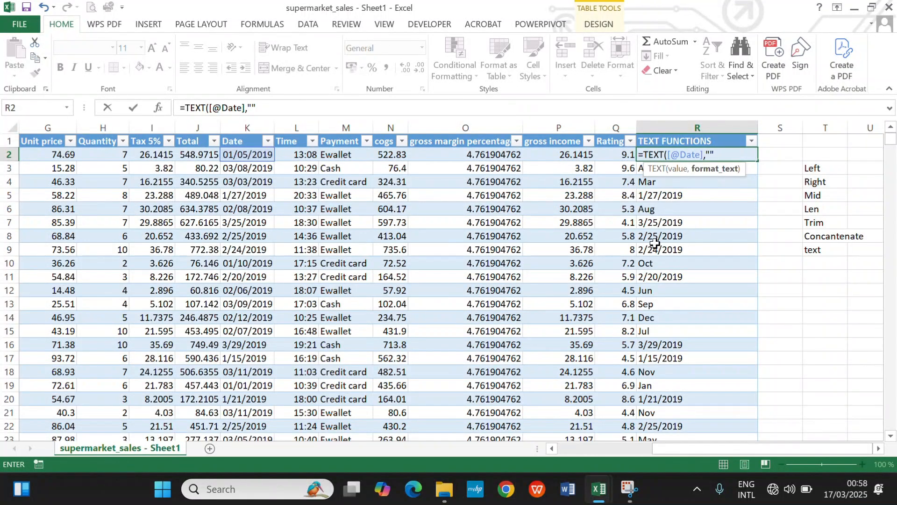
click(738, 153)
text(DDDD)
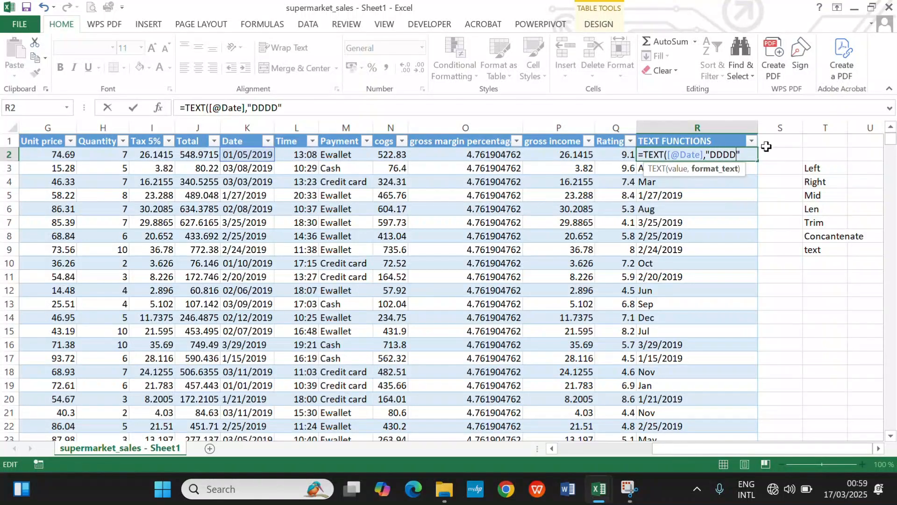
key(Return)
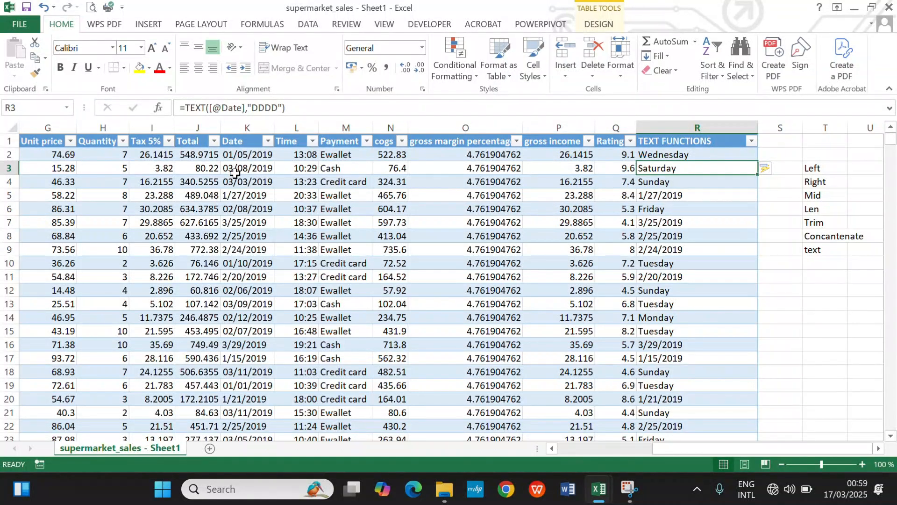
Shorten the format code in R2's weekday formula to "DDD" for abbreviated weekday names.
double_click(679, 155)
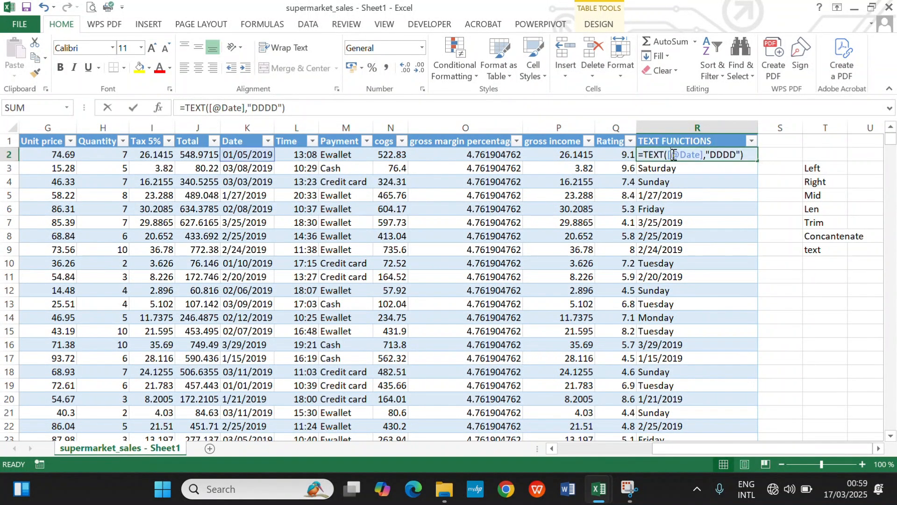
click(731, 154)
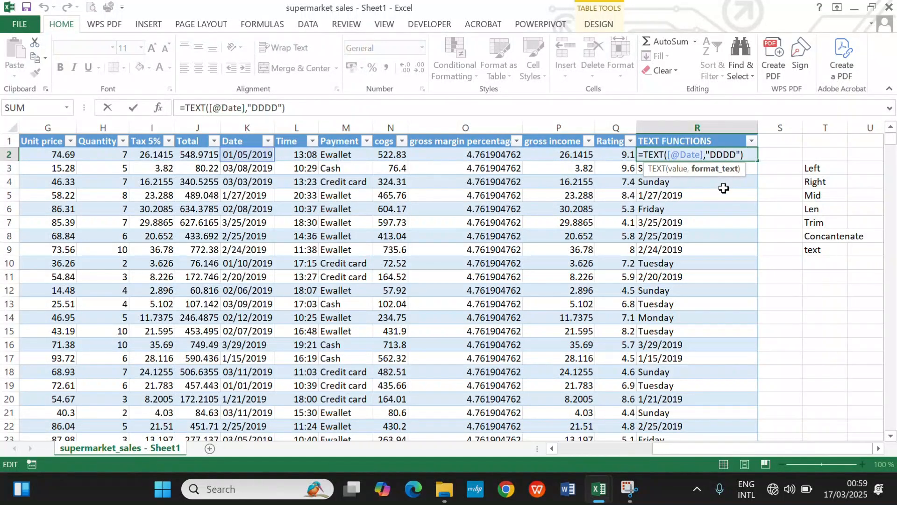
key(BackSpace)
key(Return)
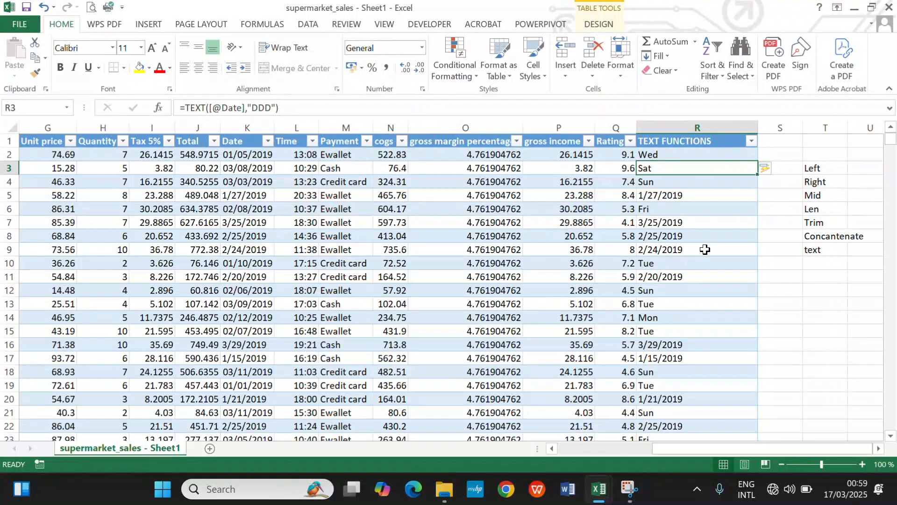
Clear the whole TEXT FUNCTIONS column R and delete the column from the sheet.
click(253, 239)
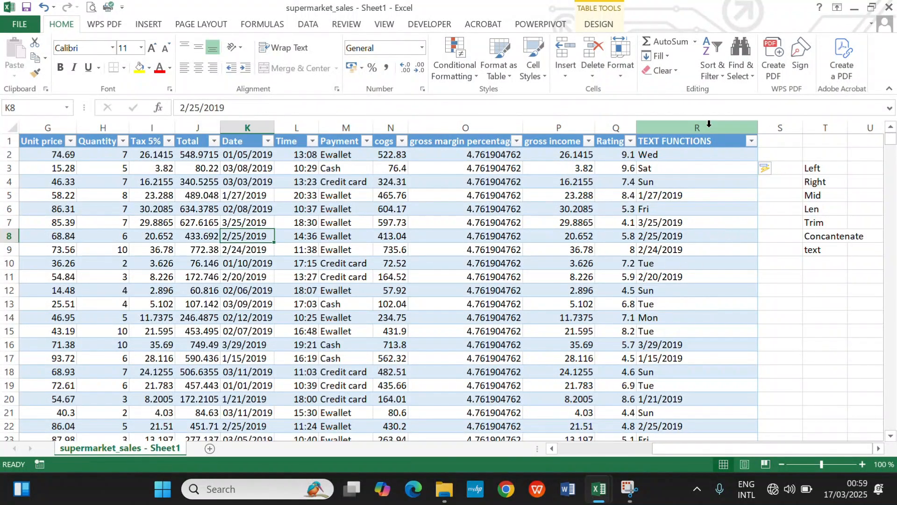
click(709, 124)
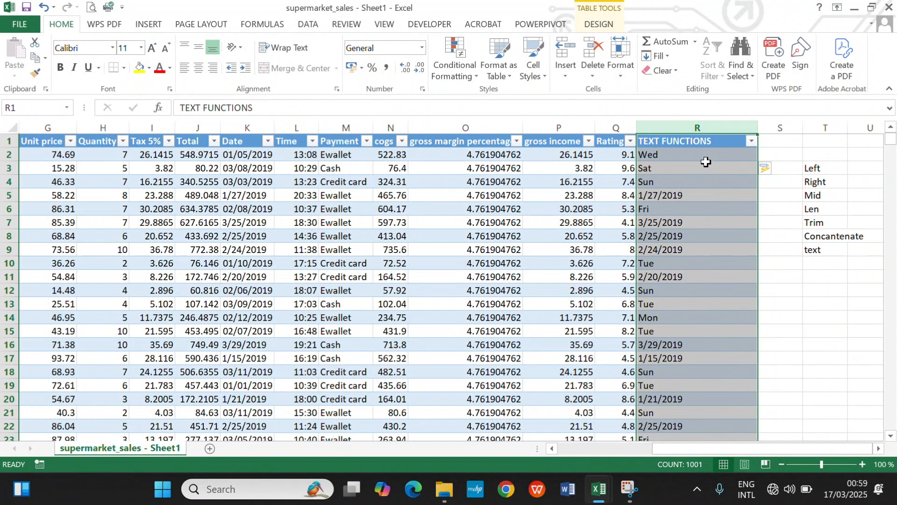
key(Delete)
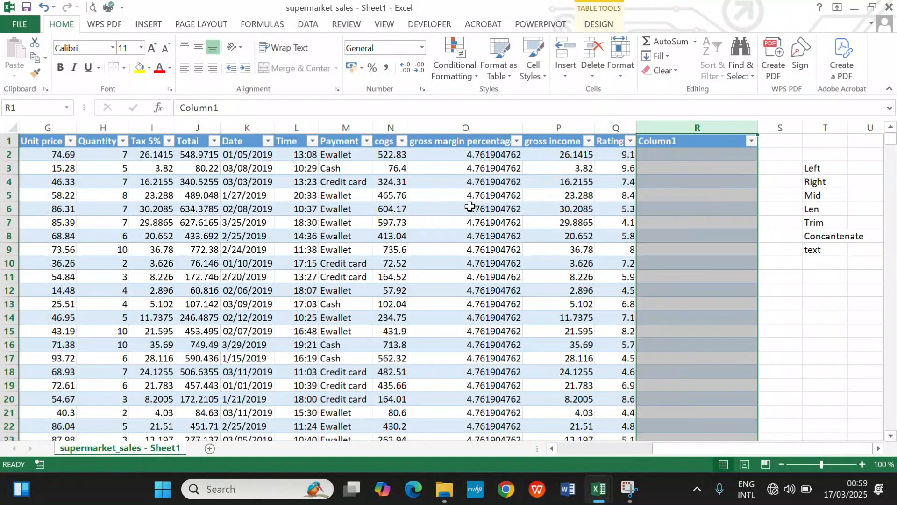
right_click(694, 125)
click(728, 242)
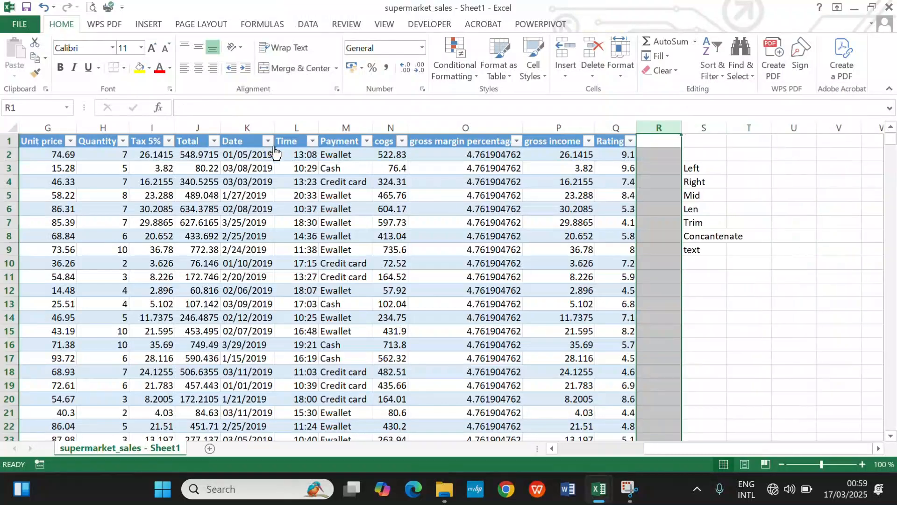
Apply the Short Date number format to the whole Date column K.
click(252, 123)
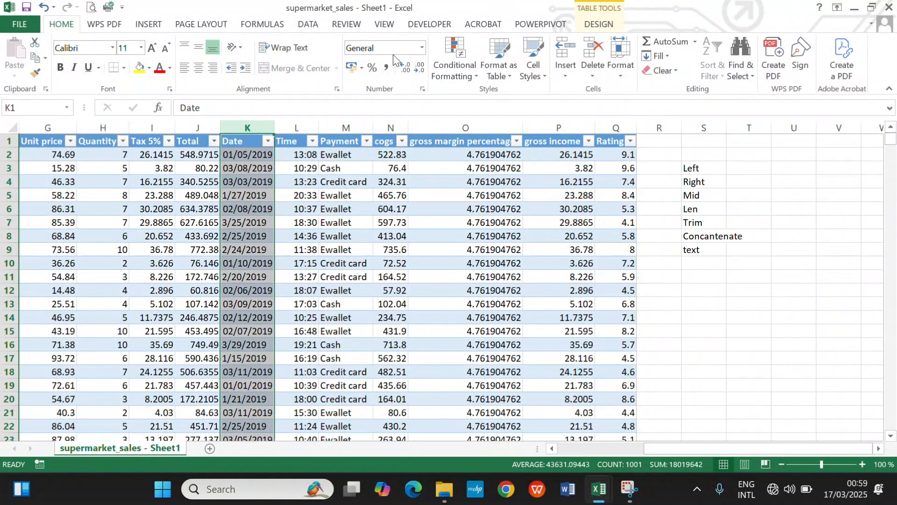
click(419, 47)
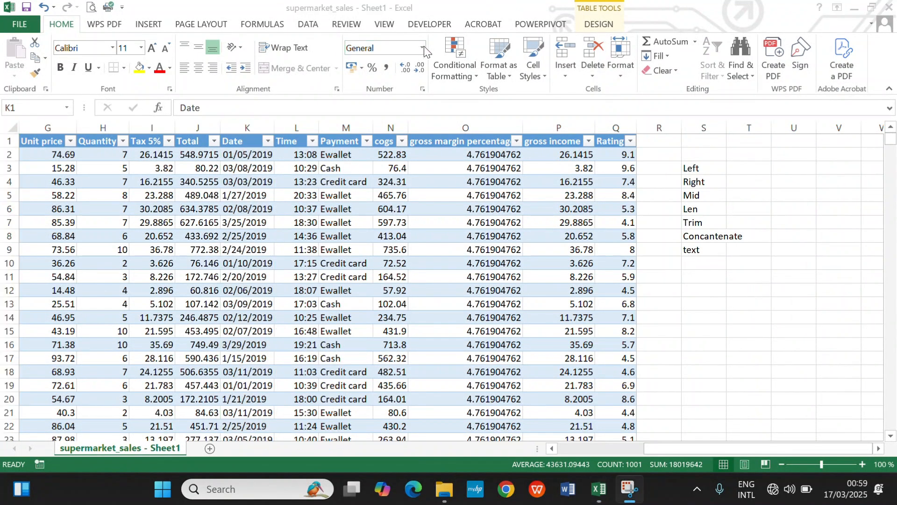
click(337, 184)
click(285, 209)
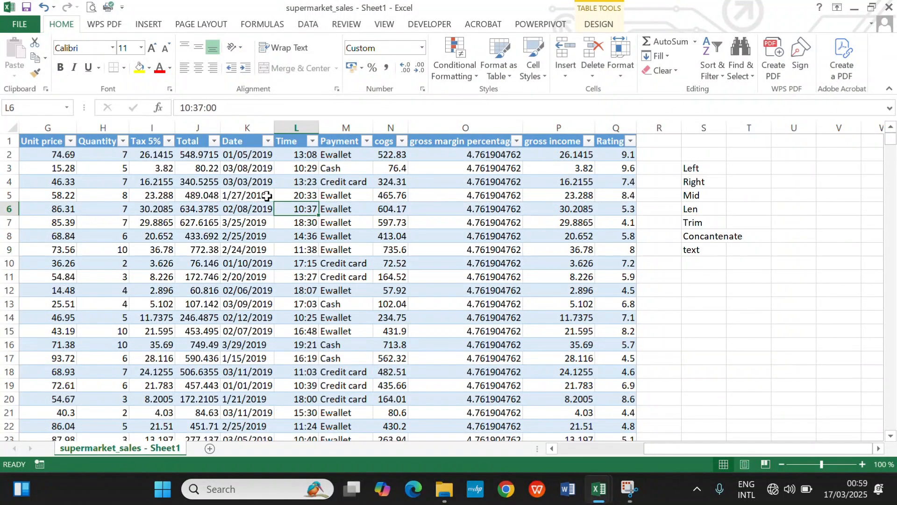
click(255, 195)
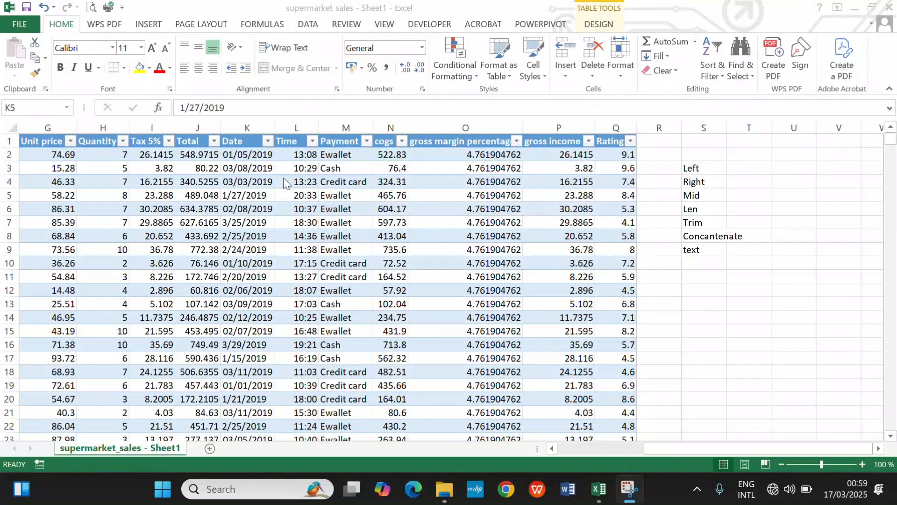
click(367, 48)
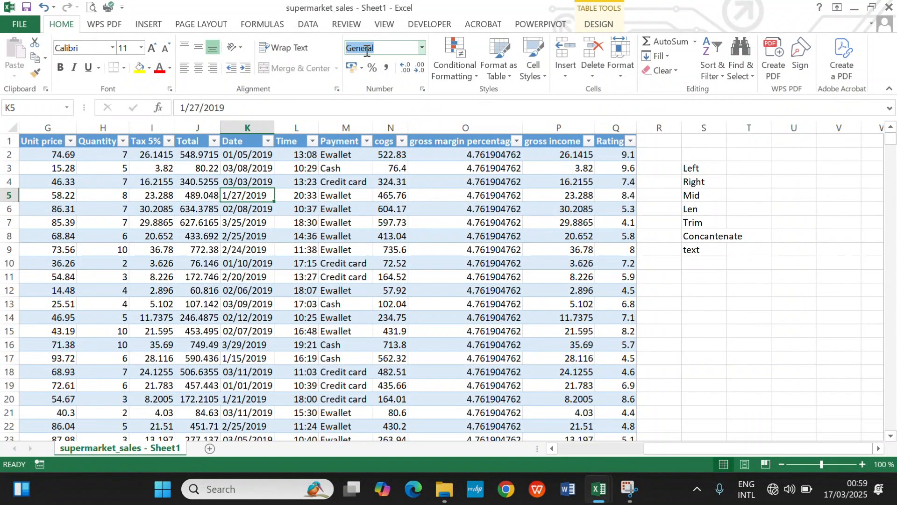
text(Short Date)
key(Return)
click(254, 126)
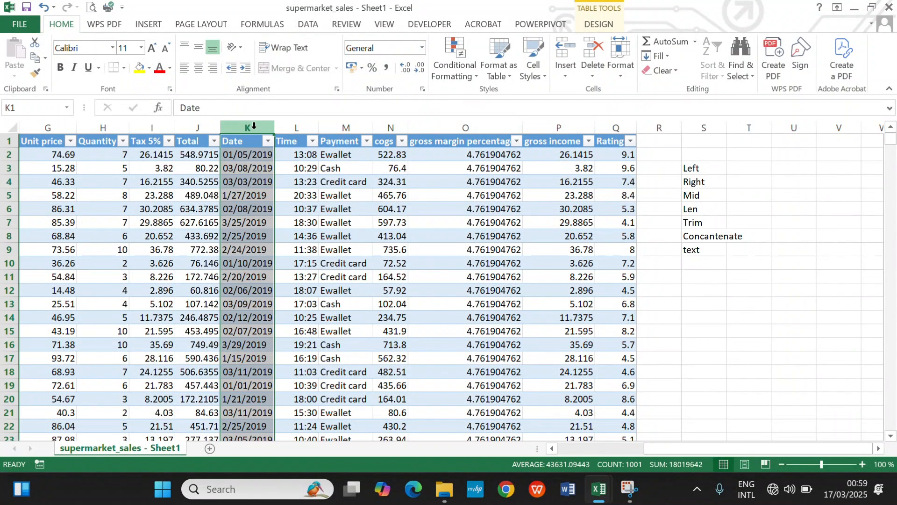
click(354, 48)
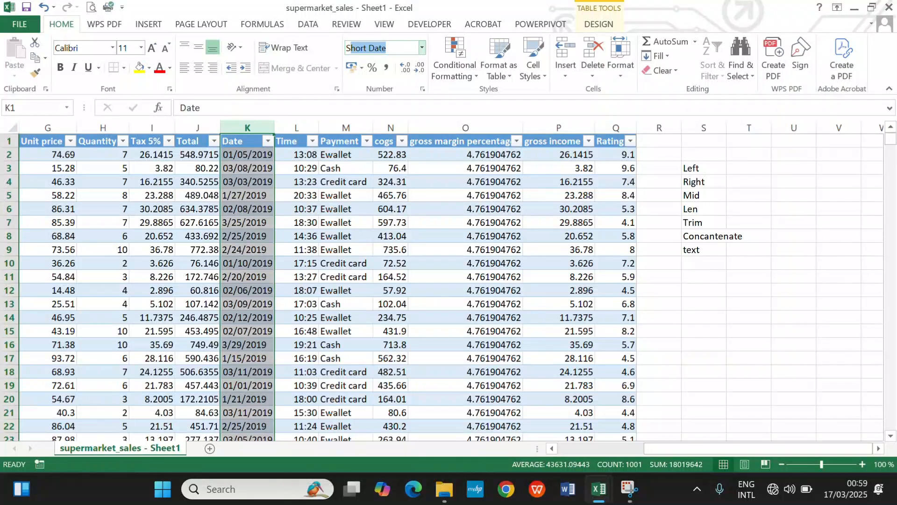
key(Return)
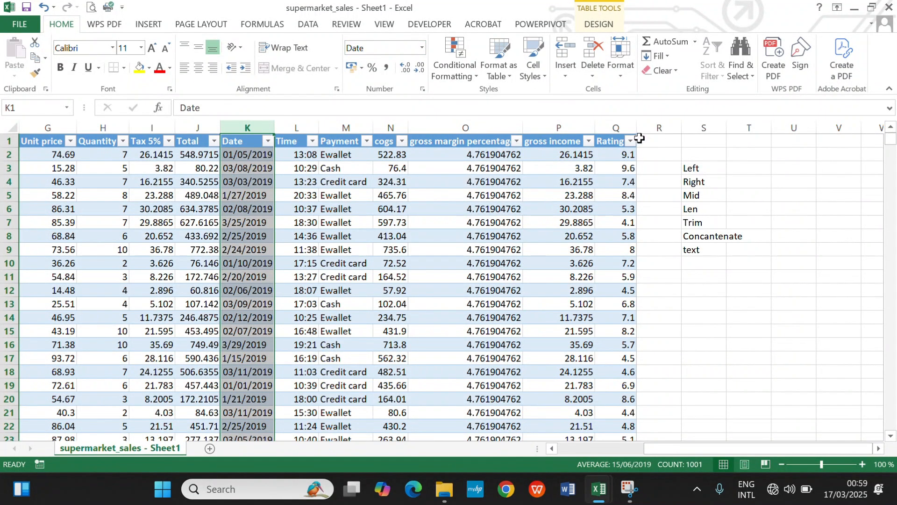
Add a new table column headed h in cell R1.
click(655, 142)
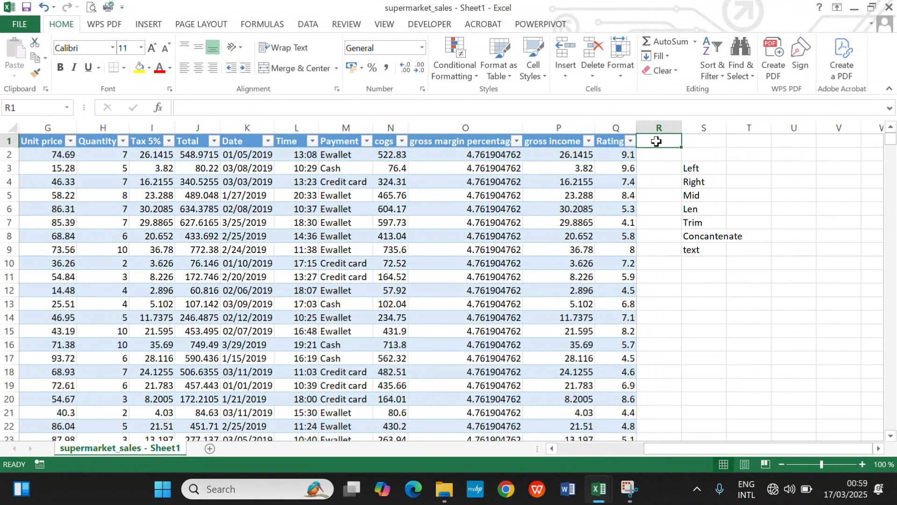
text(h)
key(Return)
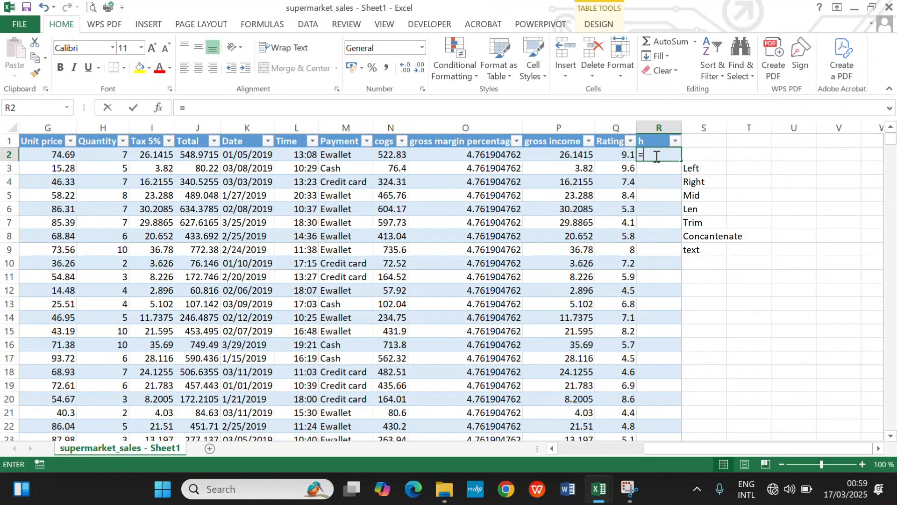
text(=text)
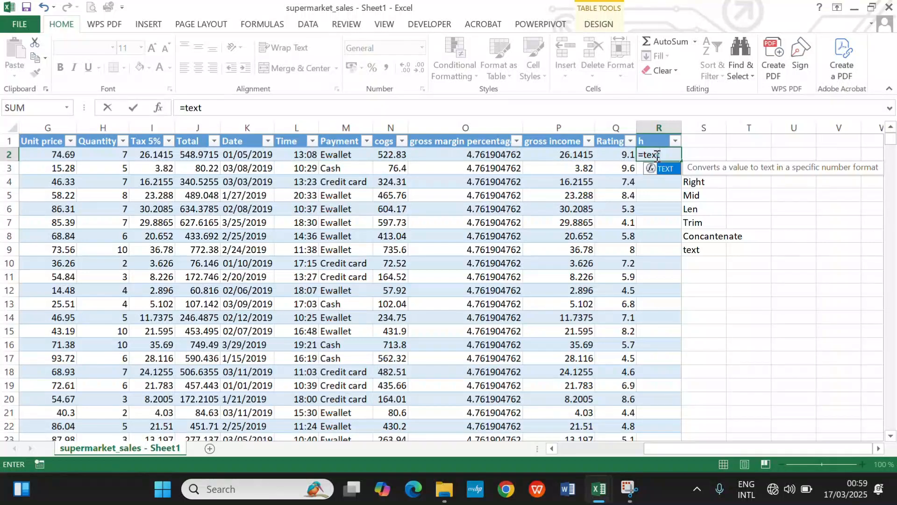
key(Tab)
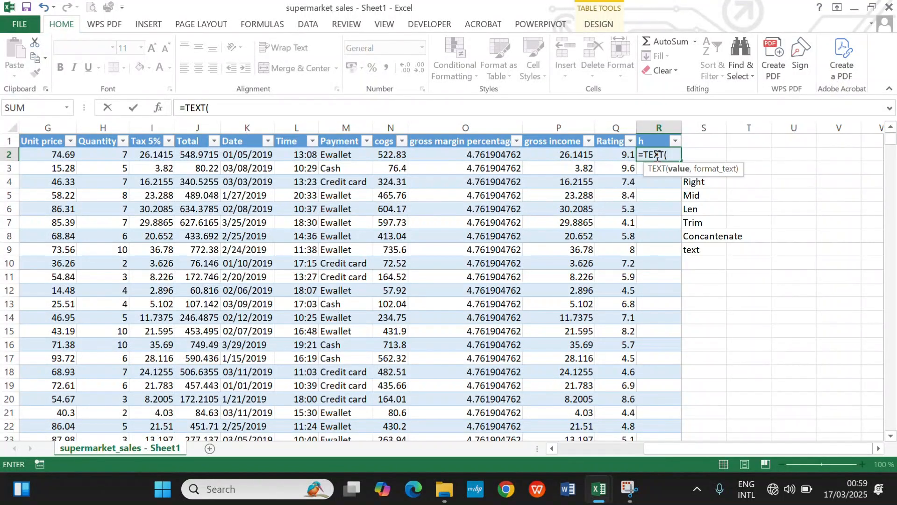
click(240, 155)
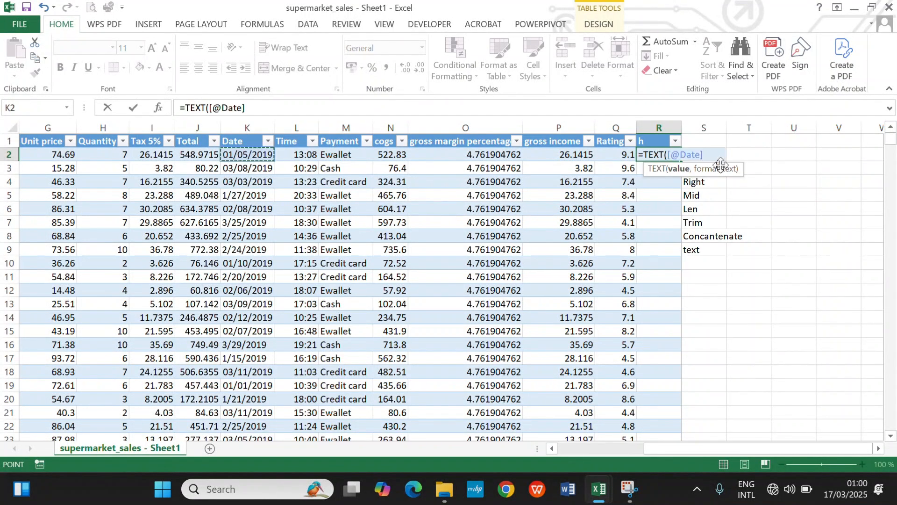
text(,)
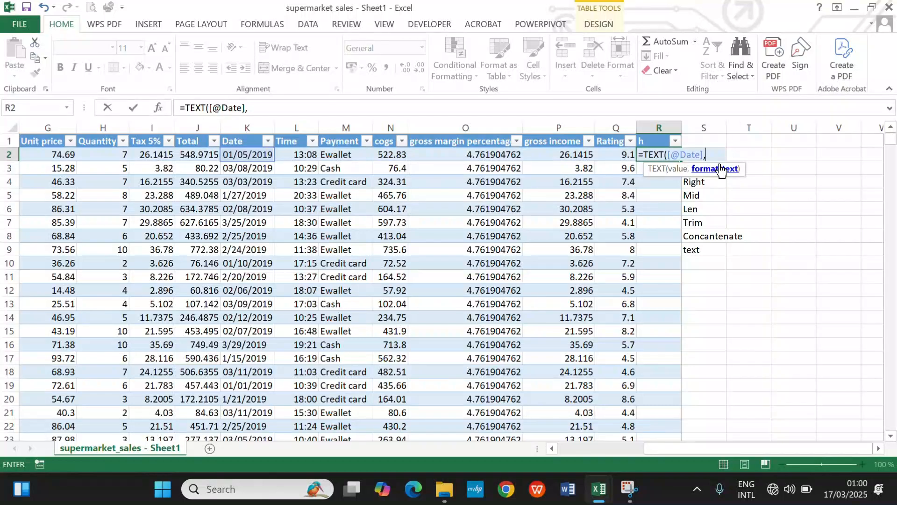
text("")
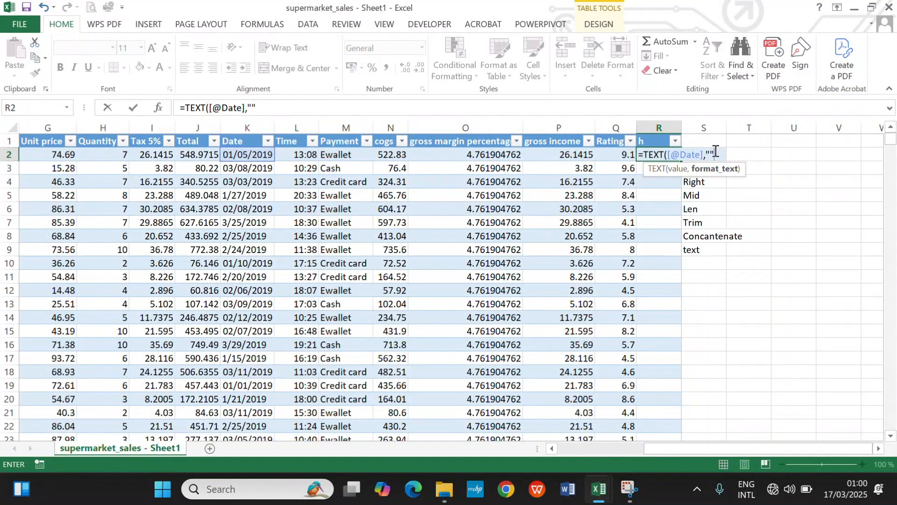
click(709, 156)
text(MMMM")
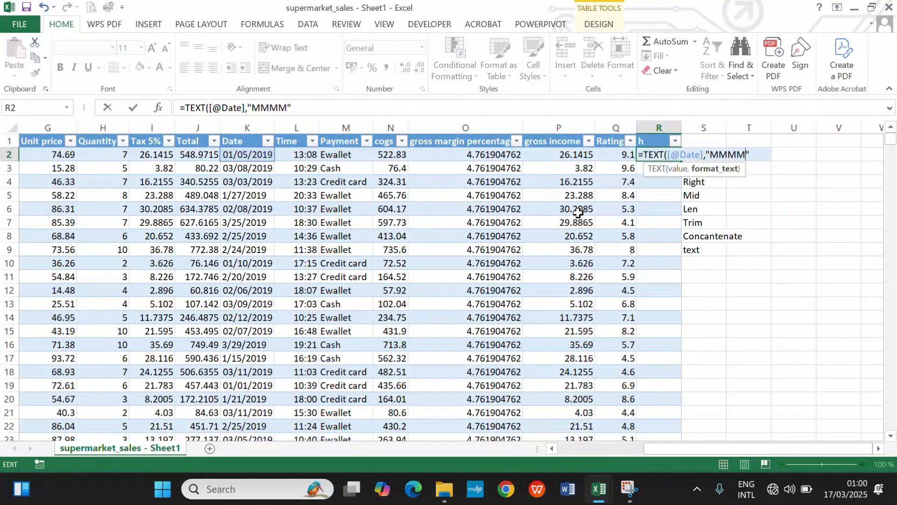
text())
key(Return)
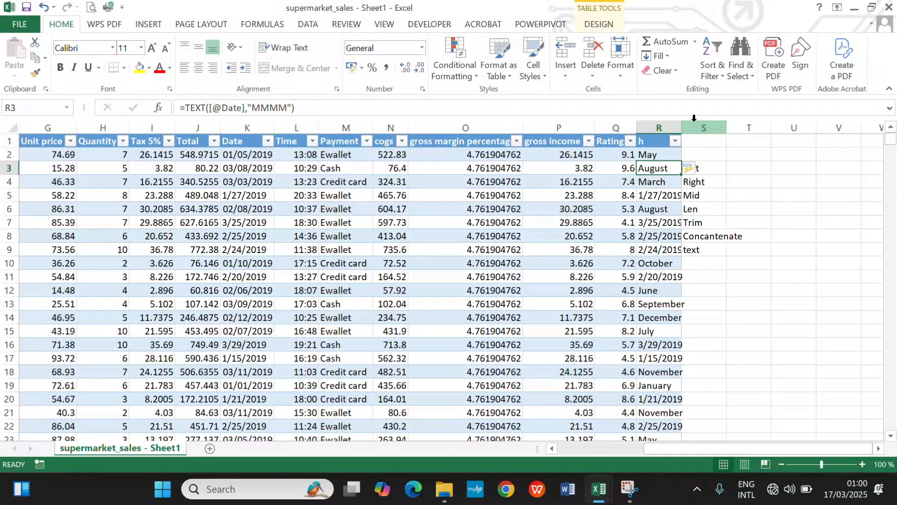
drag(681, 128, 713, 128)
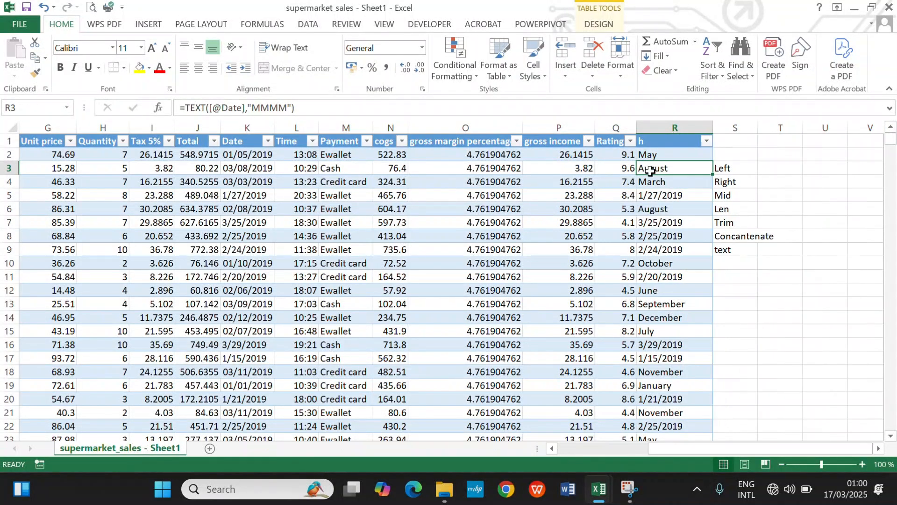
Compare the Date entries in K2 to K7 with the month formula results in column R.
click(256, 195)
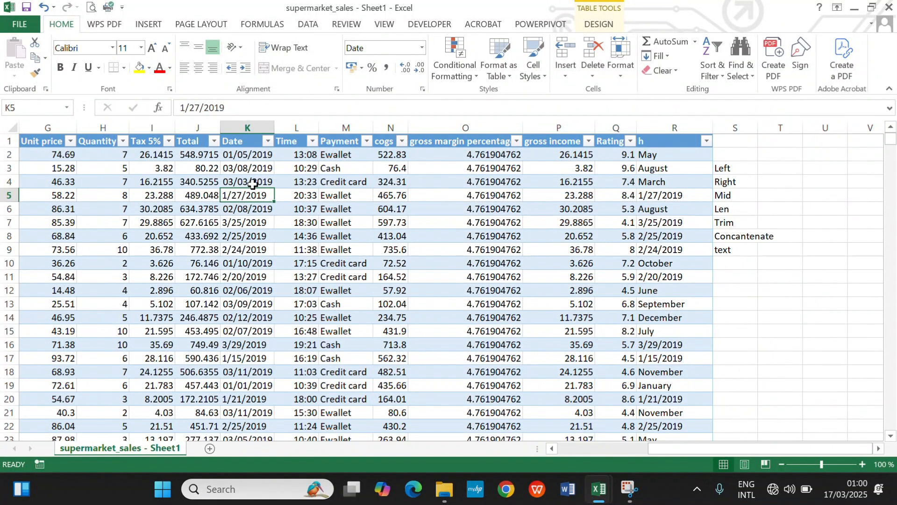
click(257, 182)
click(258, 168)
click(264, 154)
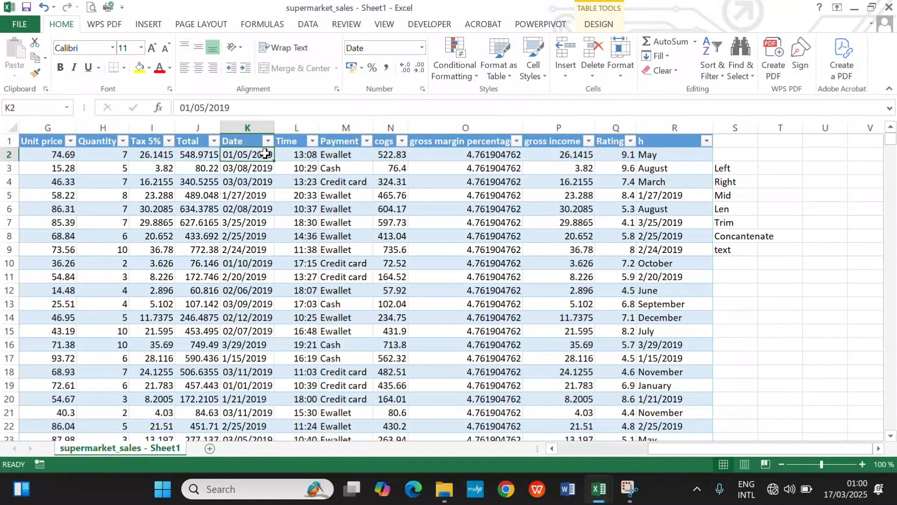
click(245, 196)
click(244, 208)
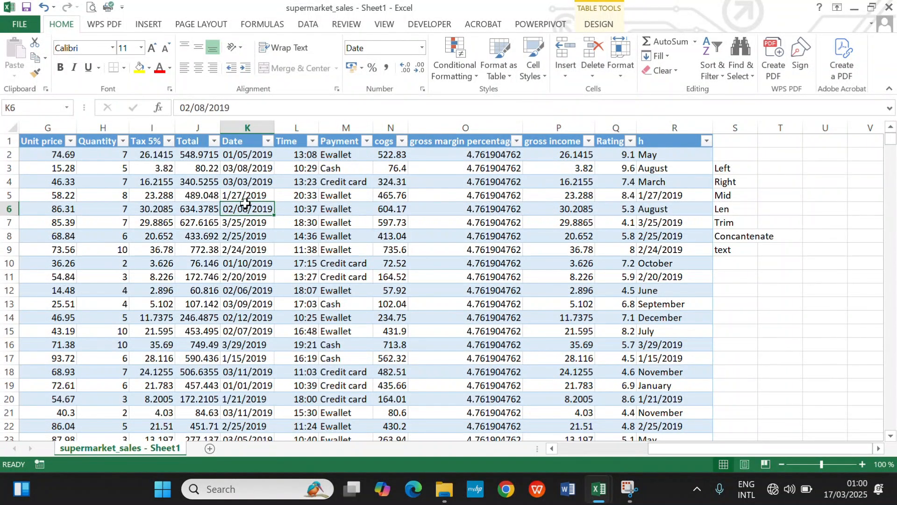
click(251, 193)
click(253, 223)
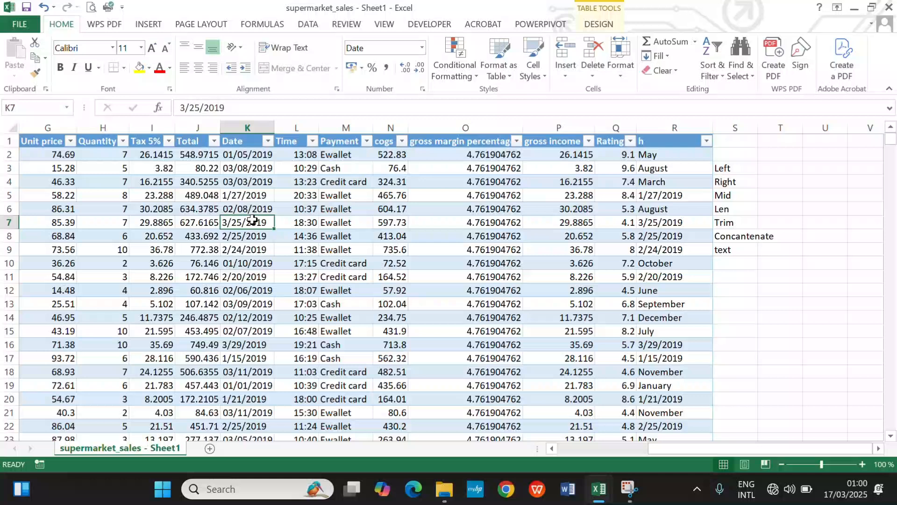
click(673, 224)
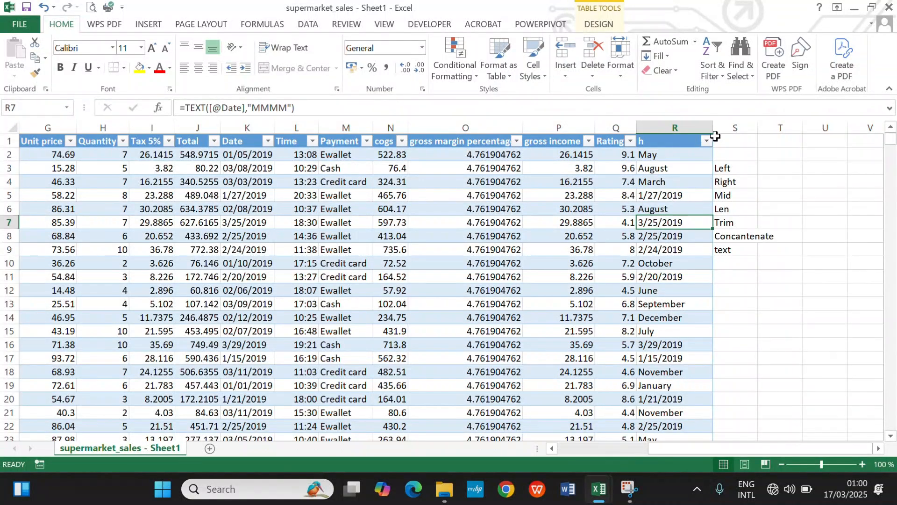
Delete column R headed h and the adjacent column listing the text function names.
drag(714, 123, 710, 123)
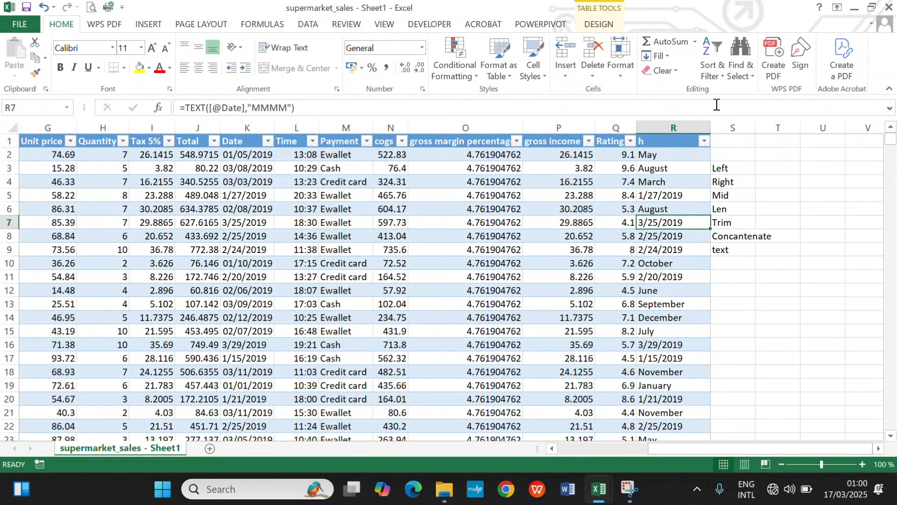
right_click(673, 129)
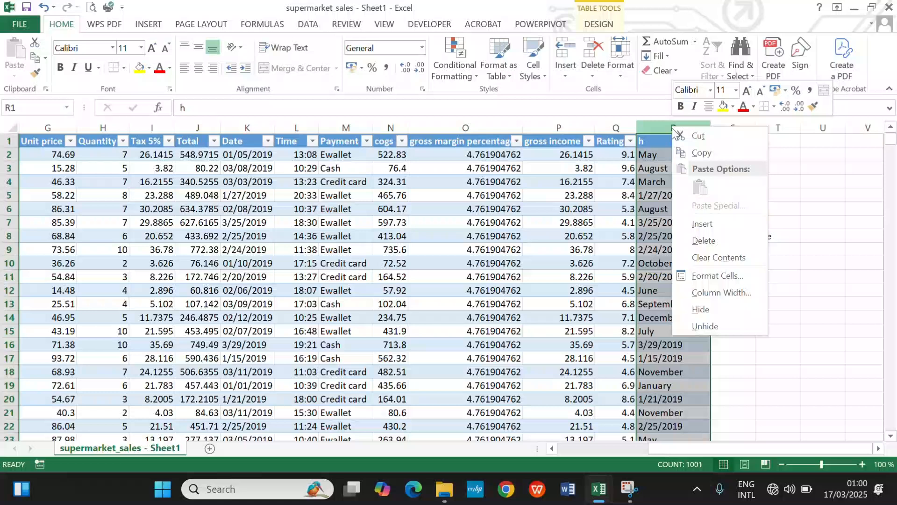
click(723, 240)
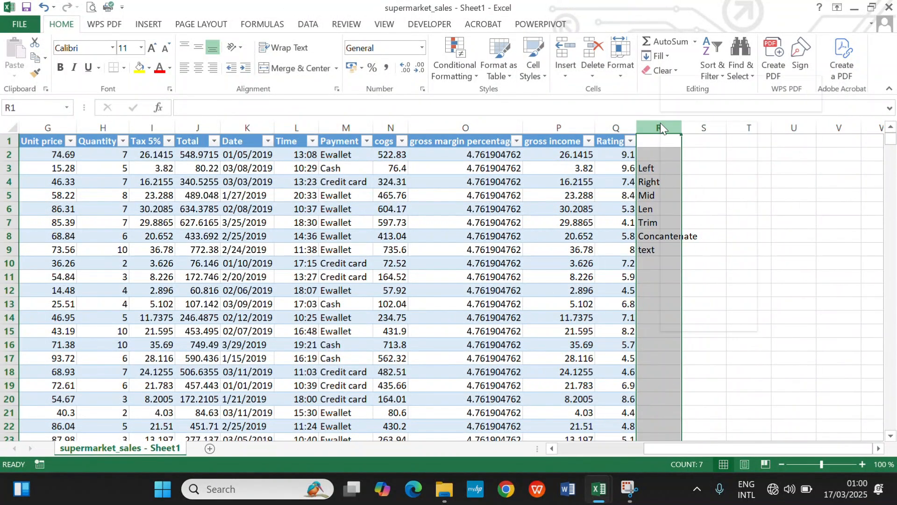
right_click(660, 126)
click(711, 235)
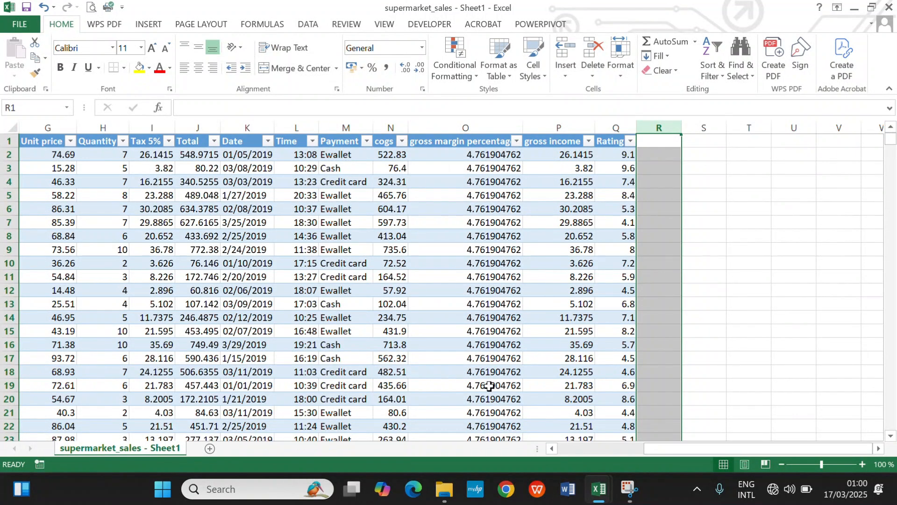
Add a table column headed "Date & Time Function" in R1 and widen it to fit the header.
drag(670, 447, 567, 450)
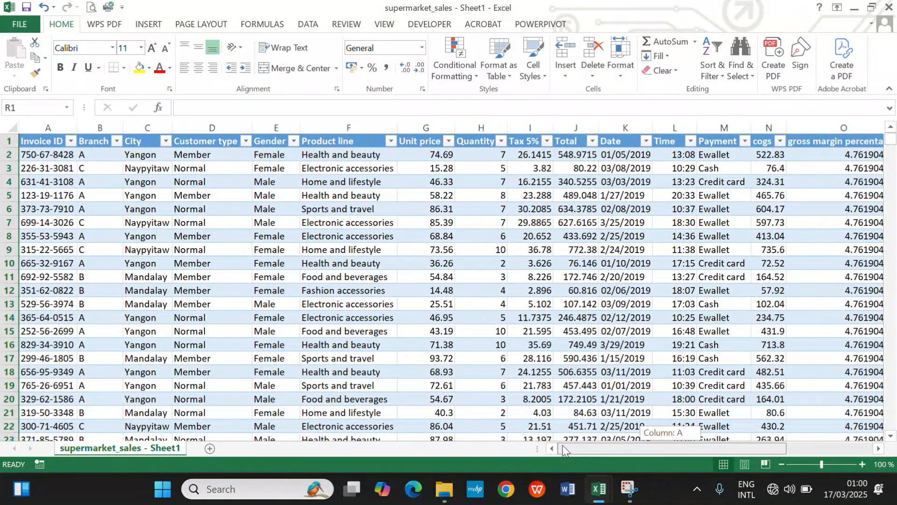
drag(564, 450, 681, 454)
click(713, 155)
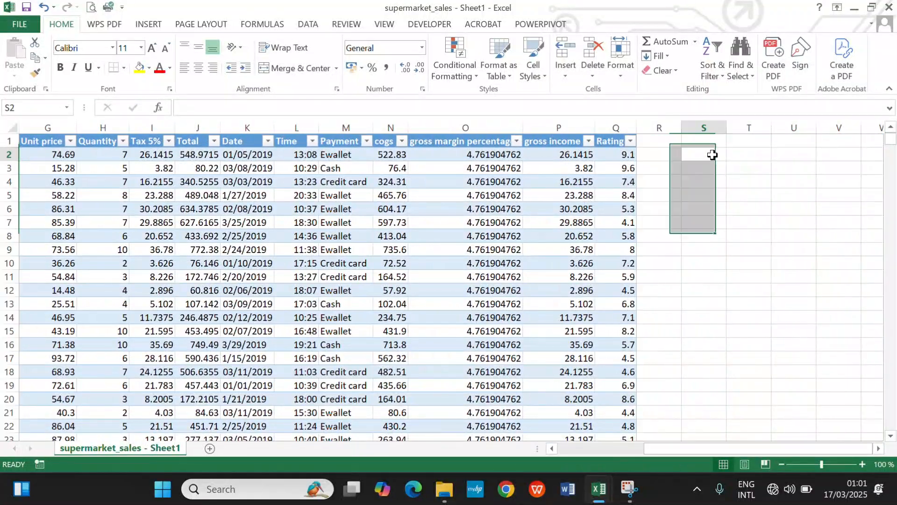
click(665, 141)
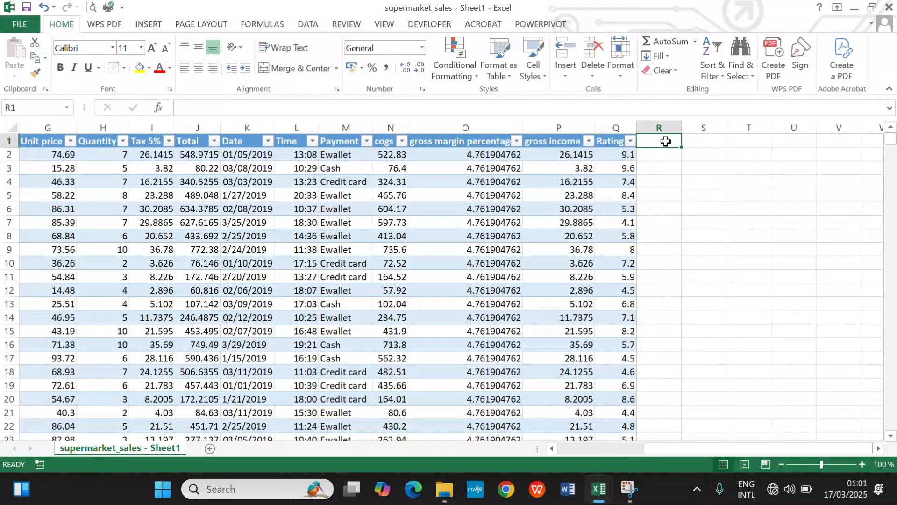
text(Date)
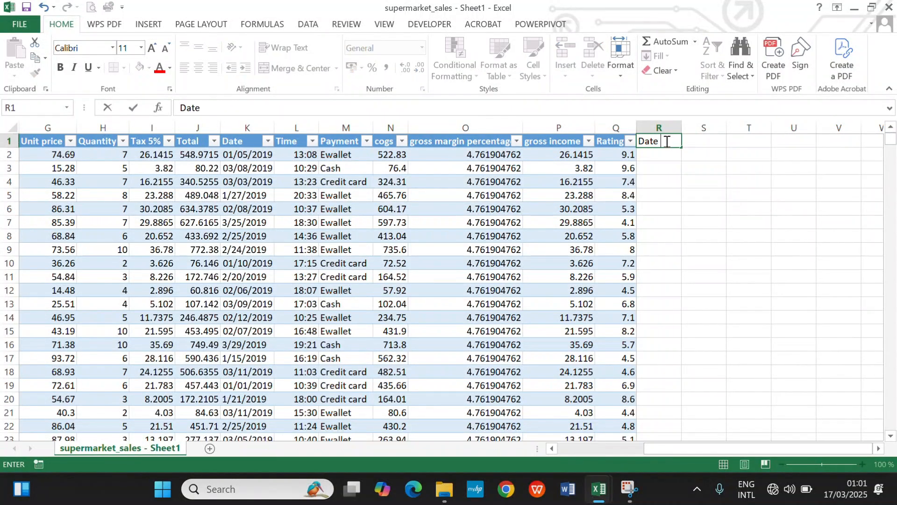
text( & Time Function)
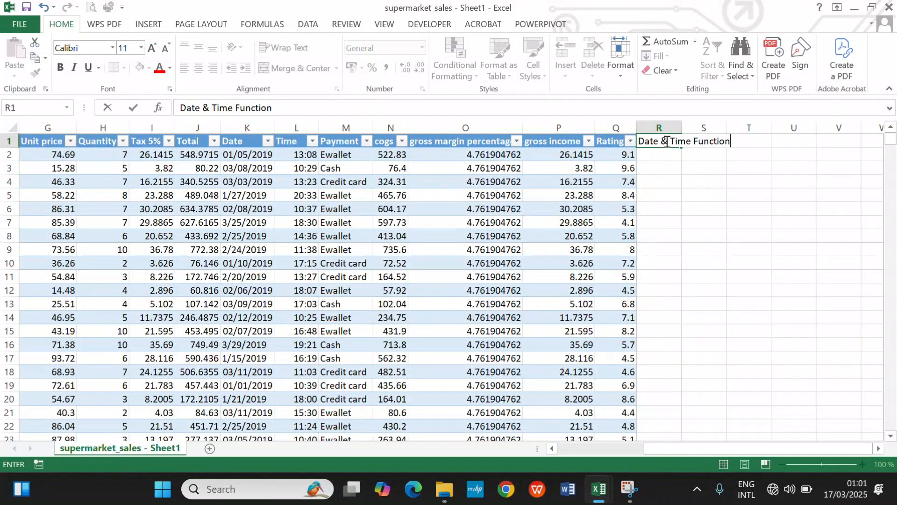
key(Tab)
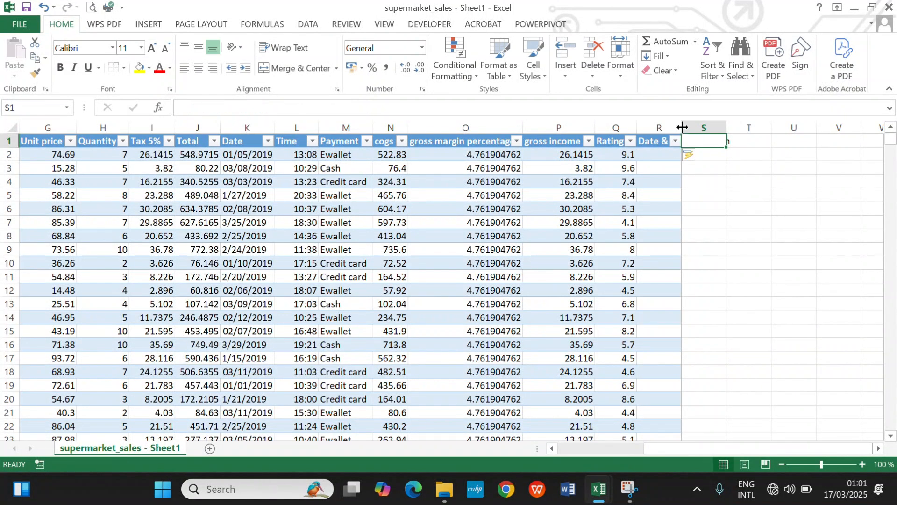
drag(682, 126, 811, 123)
Fill the Date & Time Function column with the current date by entering =TODAY() in R2.
click(719, 154)
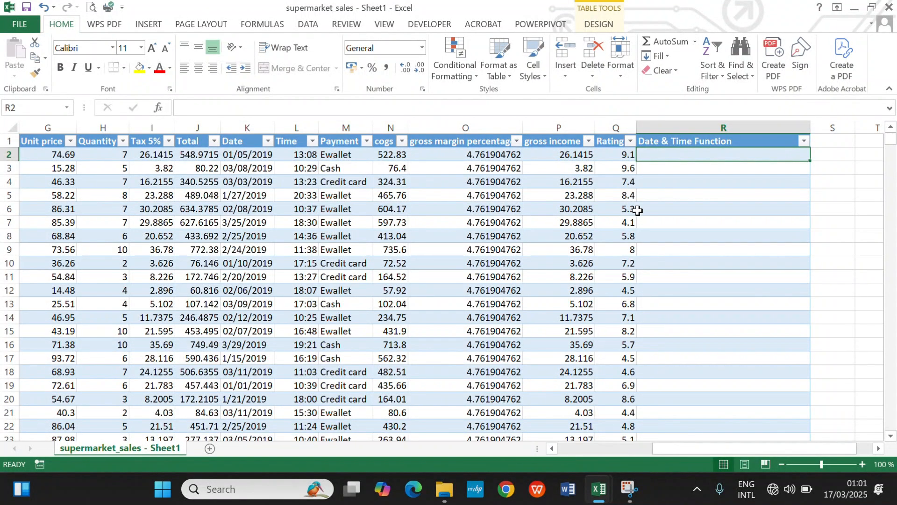
text(=to)
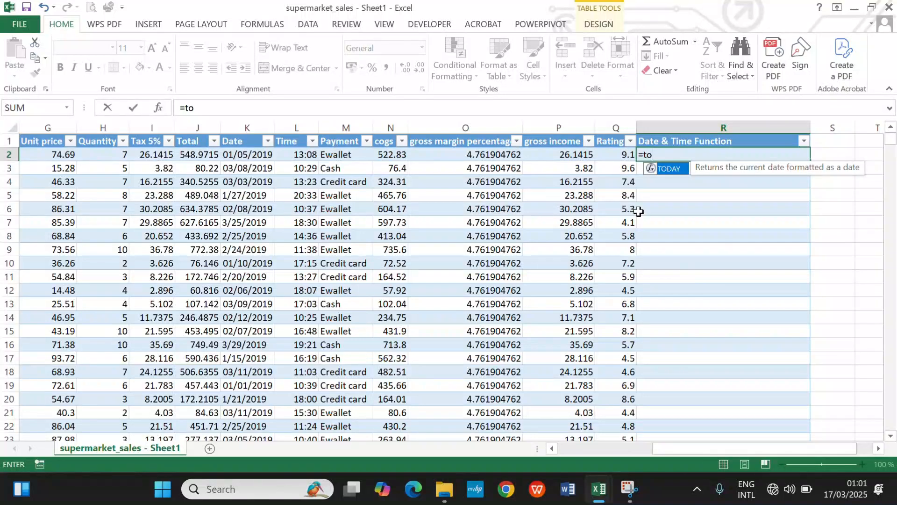
key(Tab)
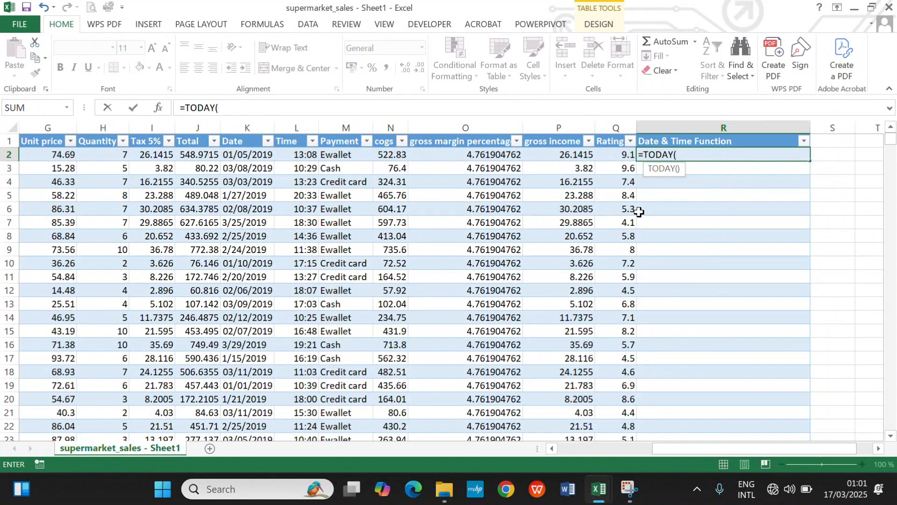
text())
key(Return)
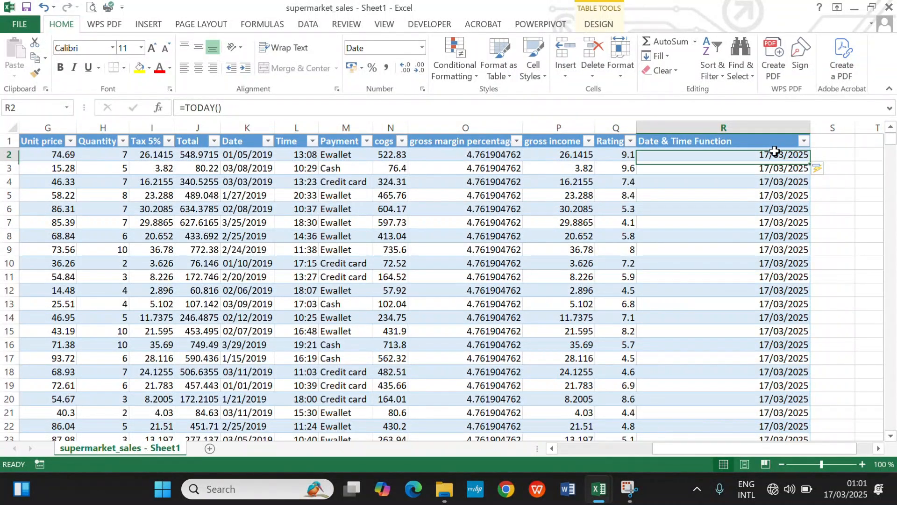
Replace the Date & Time Function column's formula with =NOW() from cell R2.
click(775, 152)
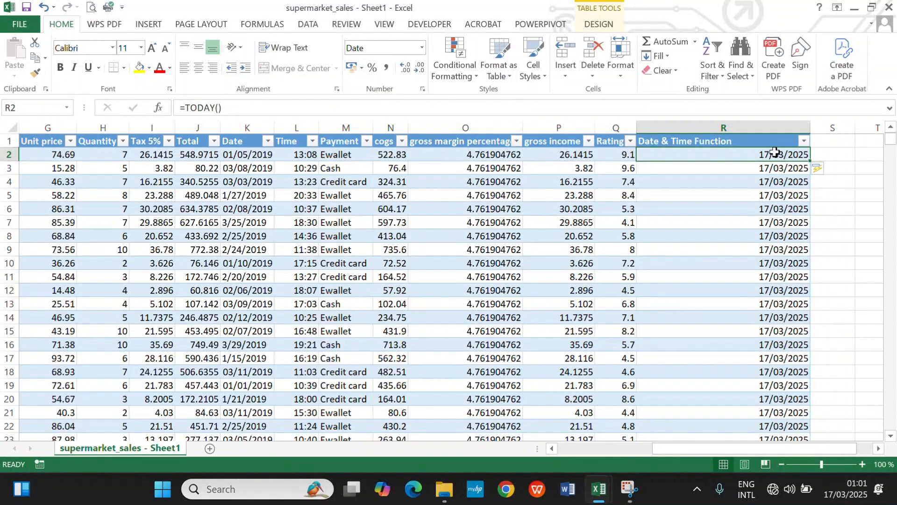
text(=now)
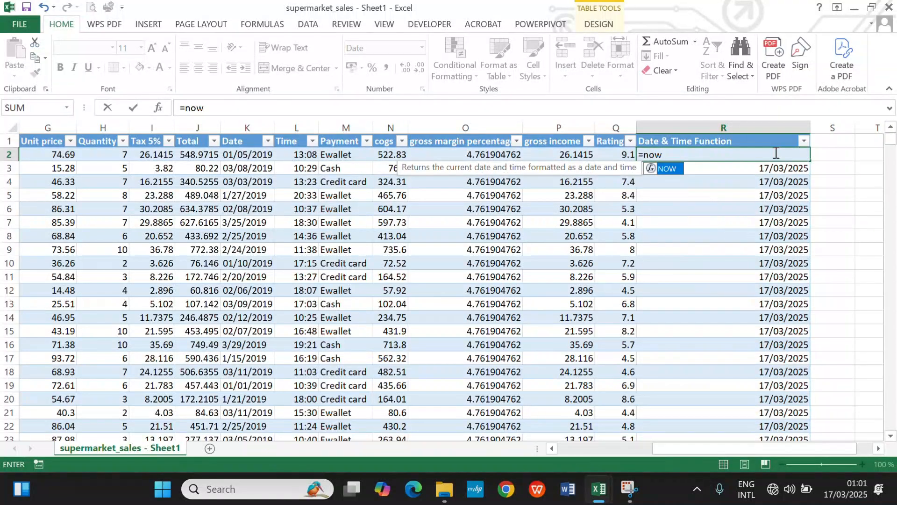
key(Tab)
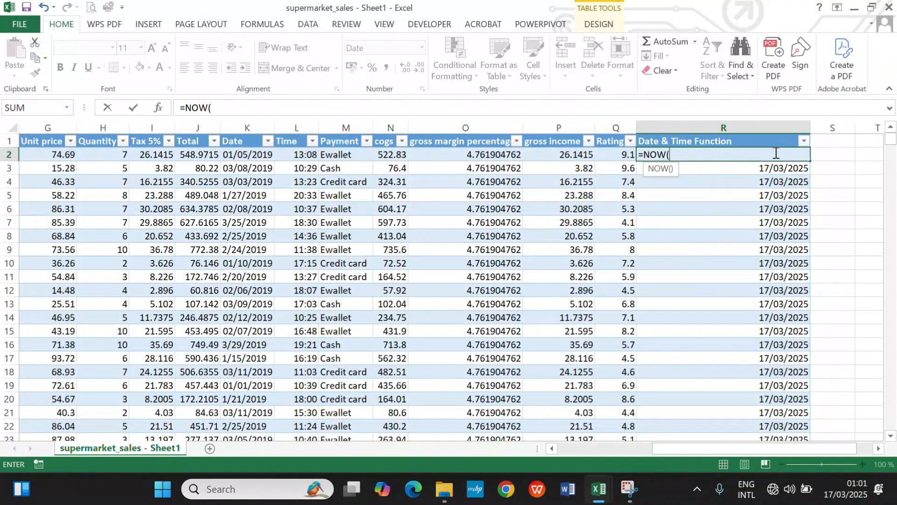
key(Return)
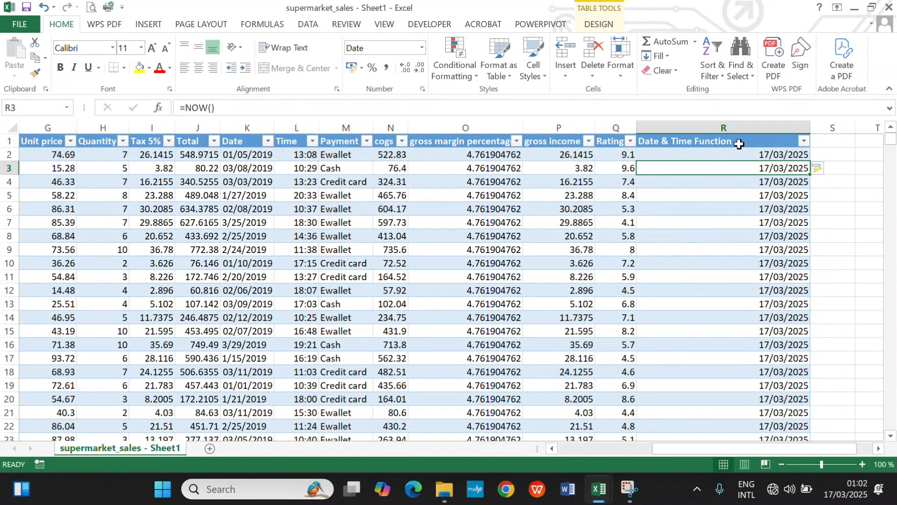
click(710, 157)
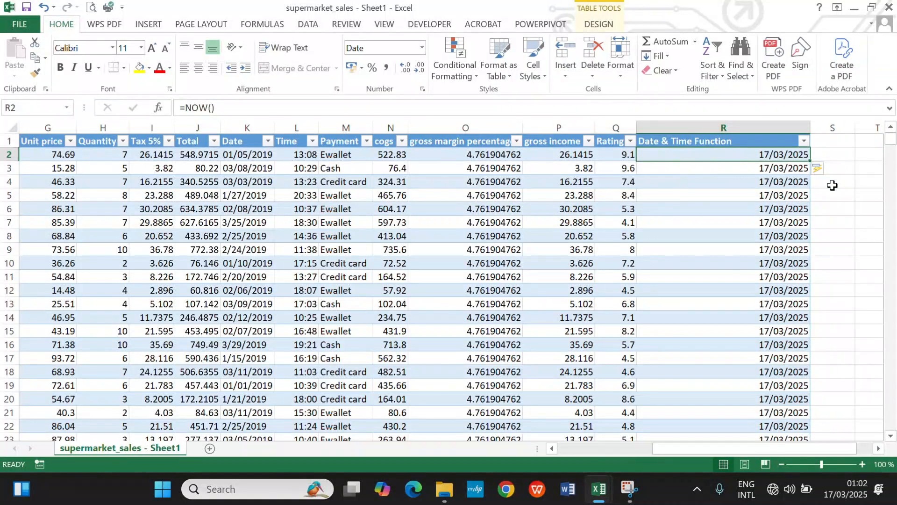
Enter =NOW() in cell S6 to fill a new table column with date and time, and widen column S.
click(848, 208)
text(=)
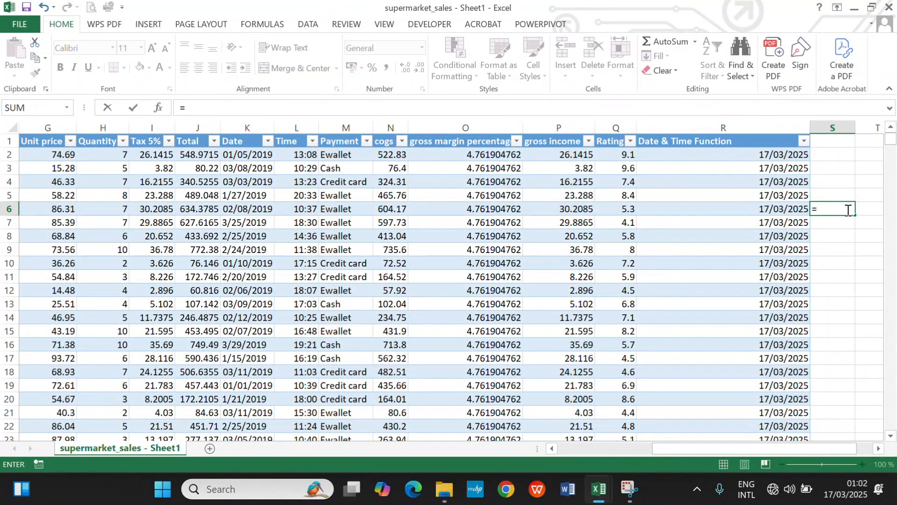
text(now)
key(Tab)
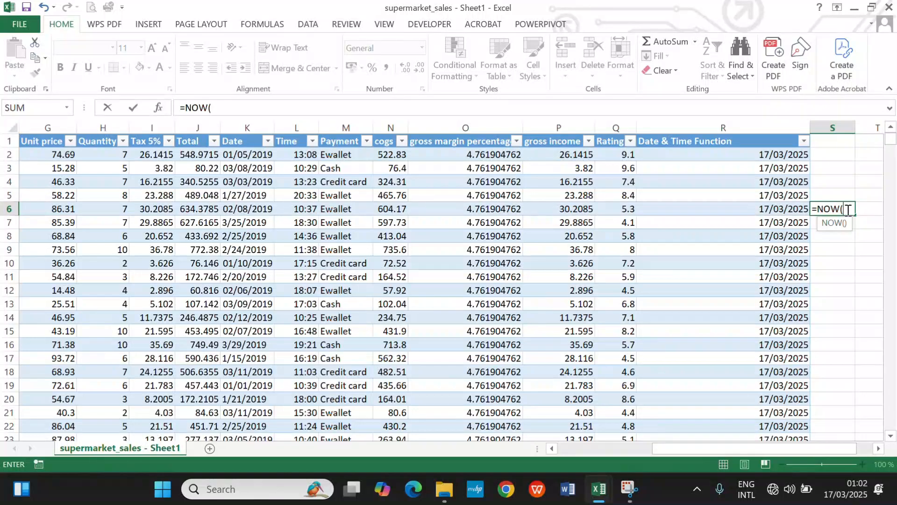
key(Return)
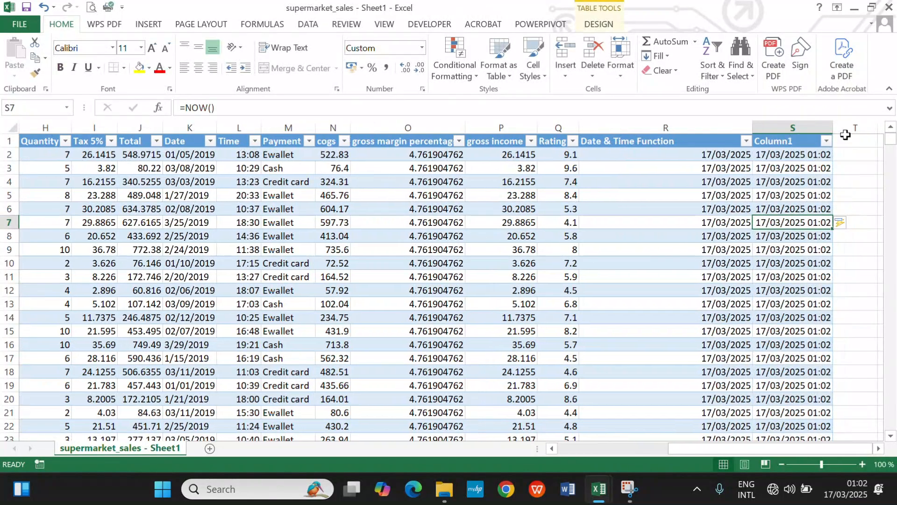
drag(833, 124, 869, 124)
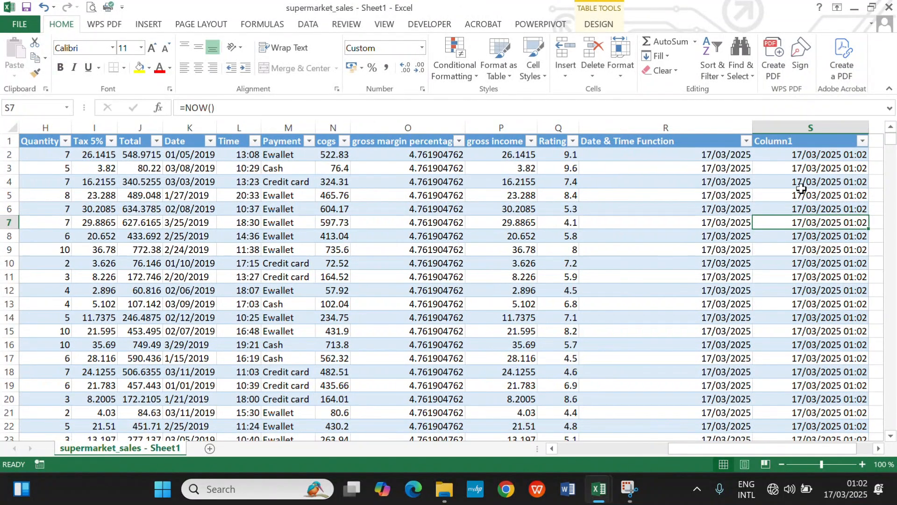
double_click(878, 448)
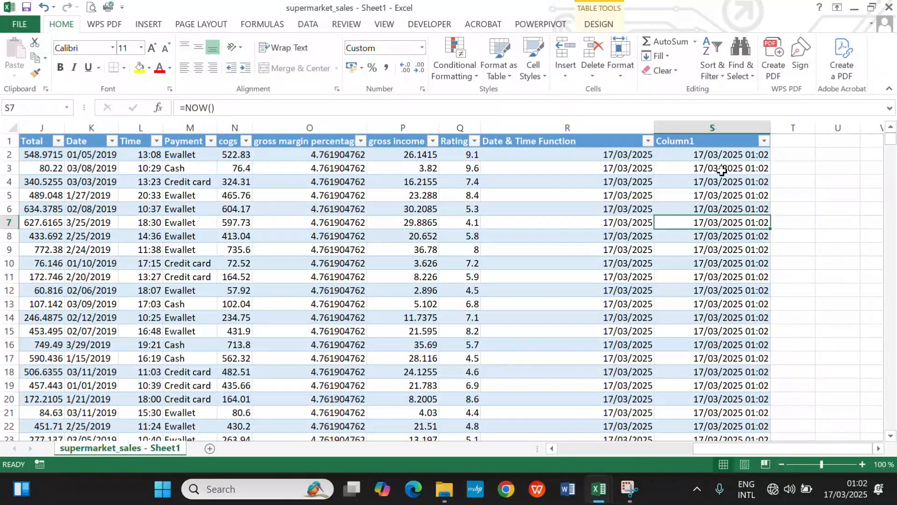
Compare the NOW results in columns R and S, and delete column S.
click(756, 170)
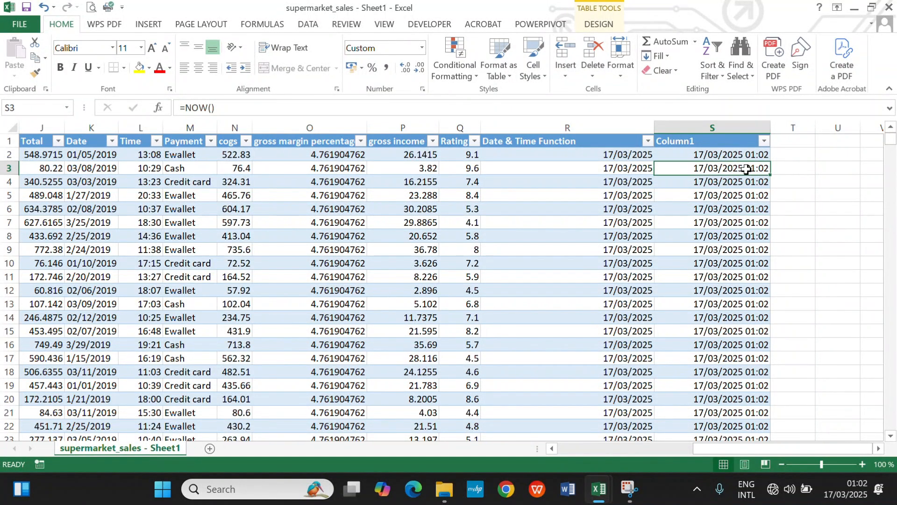
click(632, 181)
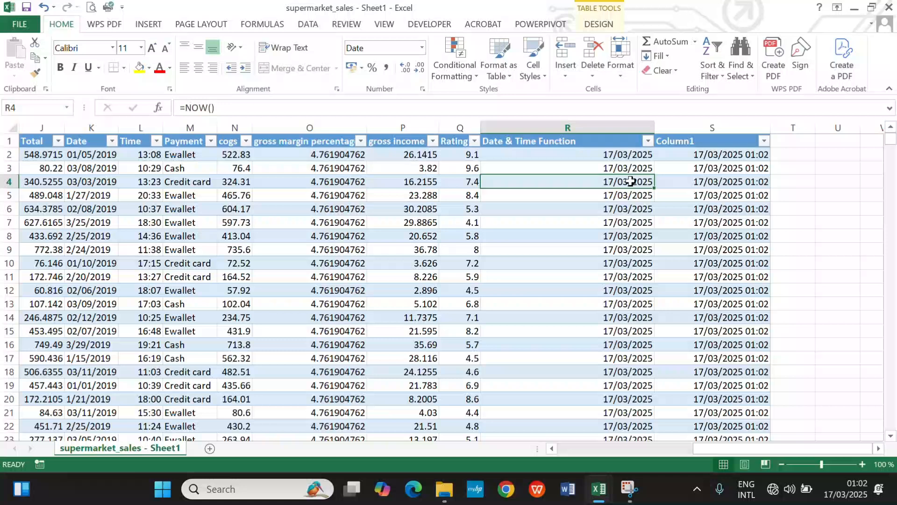
click(634, 155)
click(750, 167)
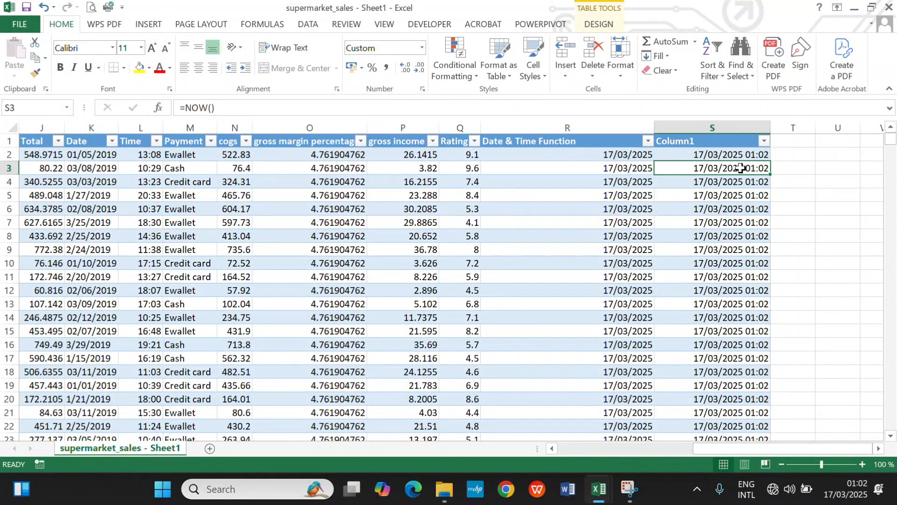
click(730, 127)
right_click(729, 127)
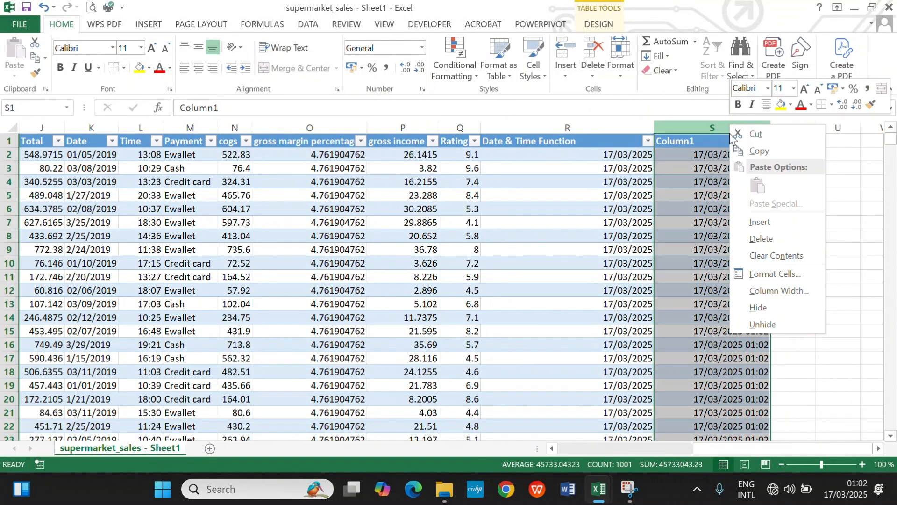
click(778, 238)
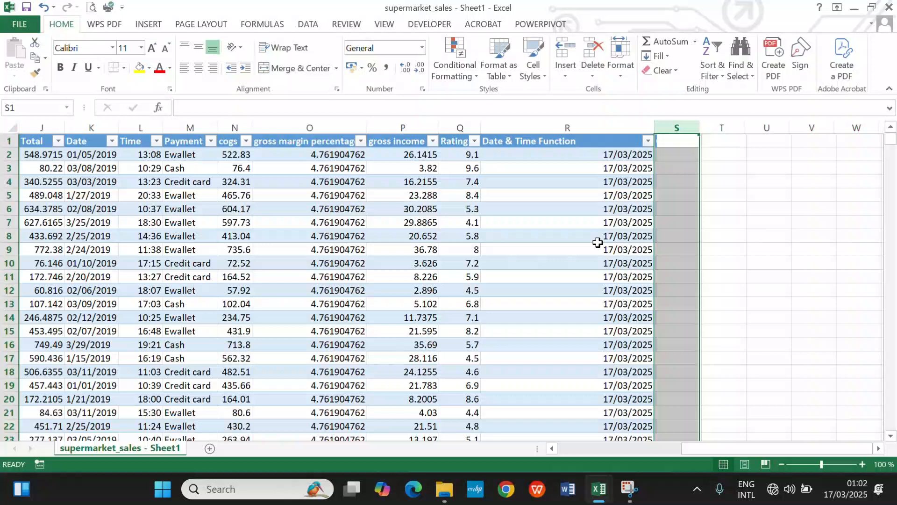
click(607, 154)
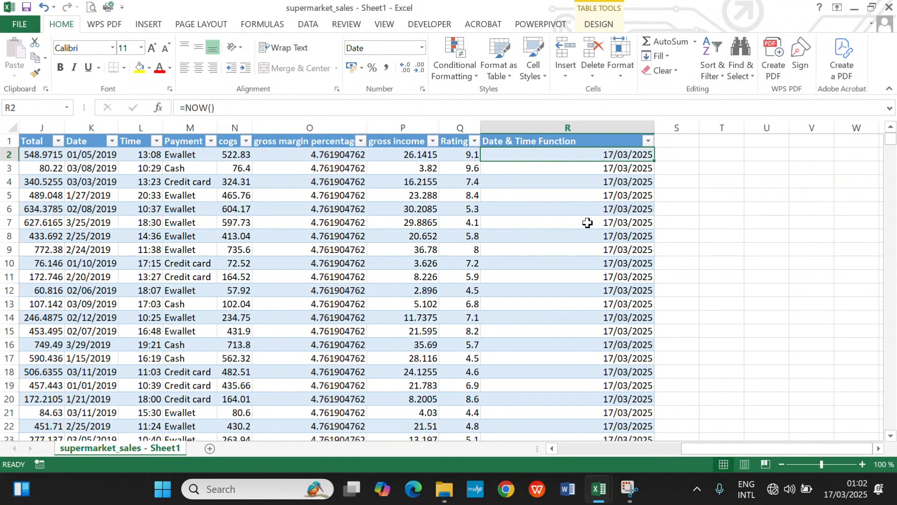
text(=year)
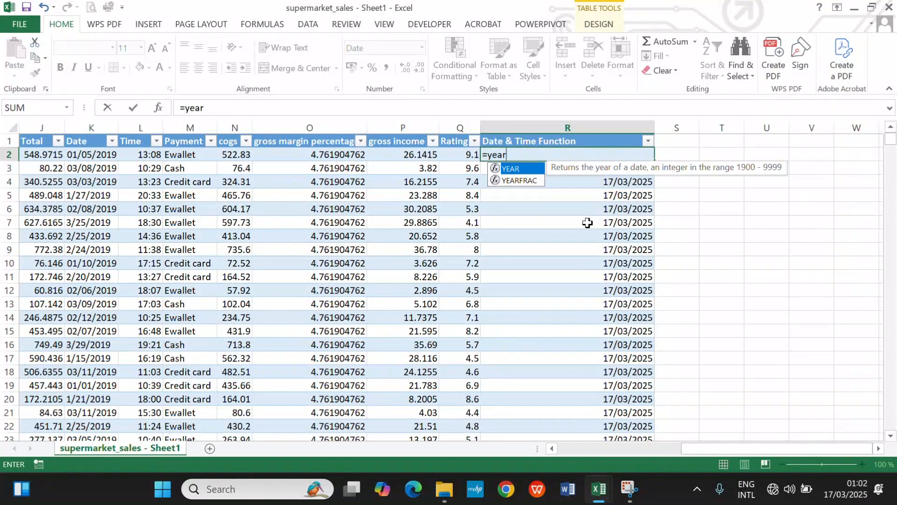
key(Tab)
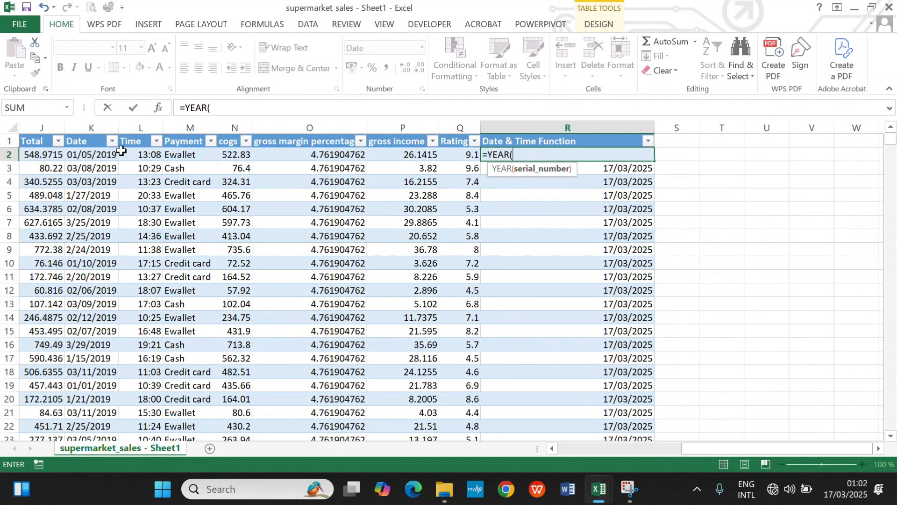
click(96, 156)
key(Return)
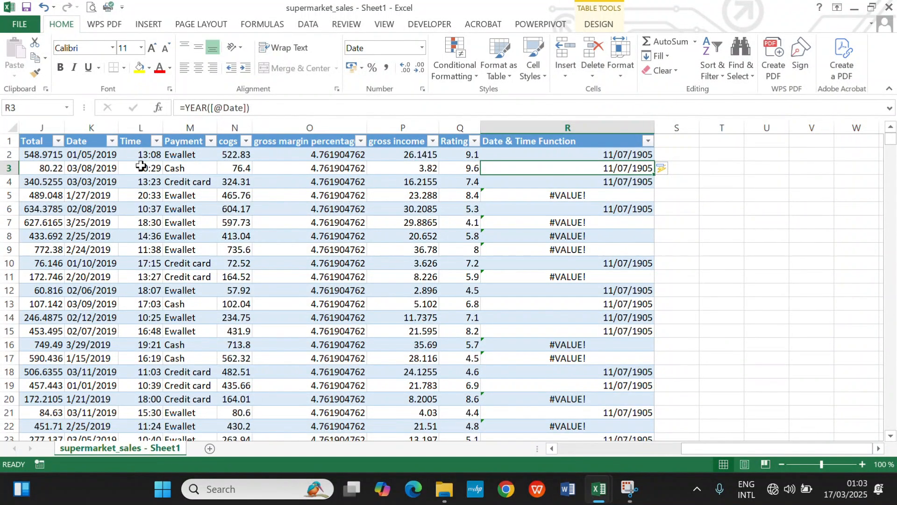
Try the Long Date number format on cell K2 in the Date column and undo the change.
click(115, 152)
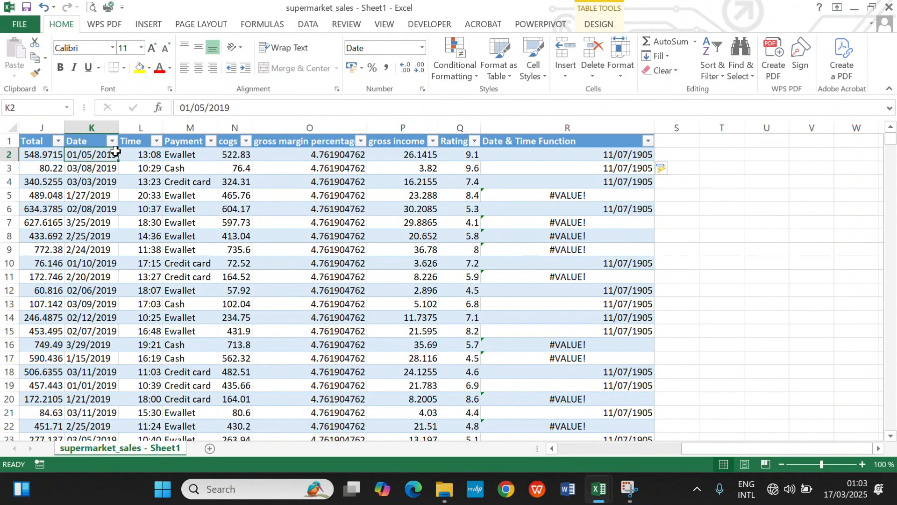
click(368, 46)
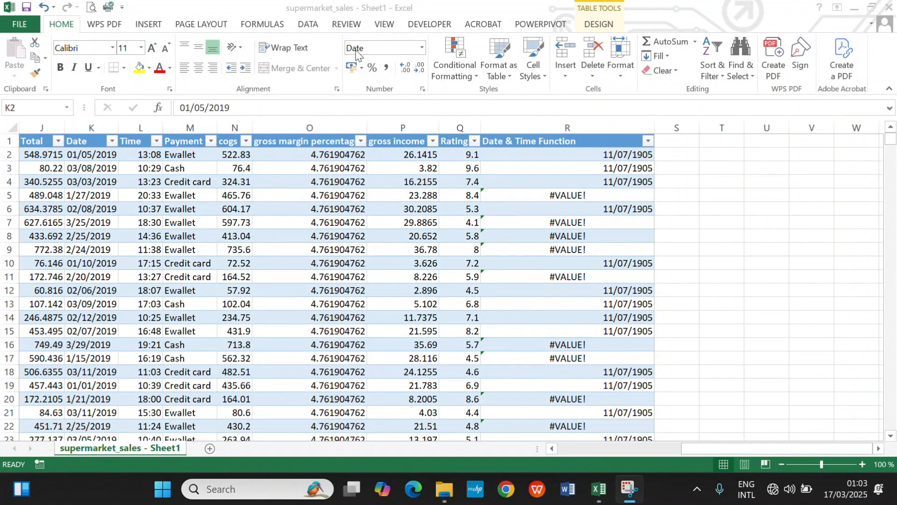
click(109, 159)
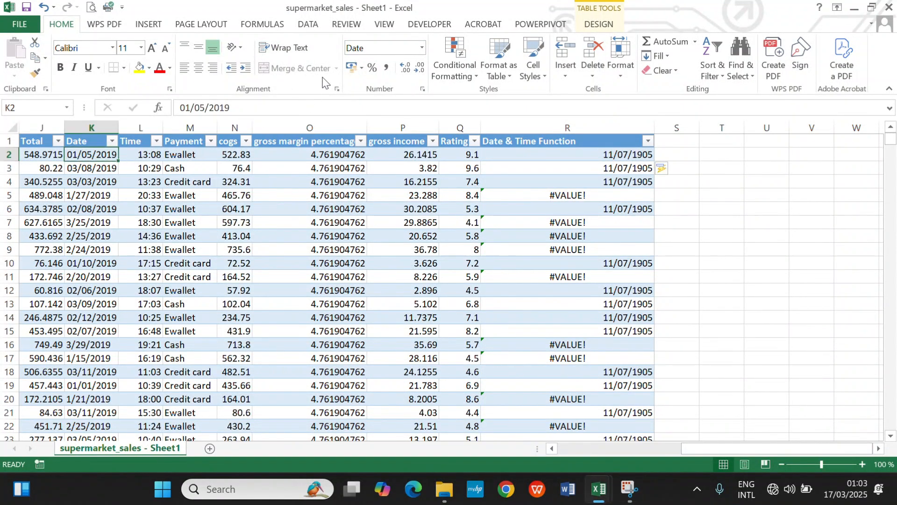
click(355, 48)
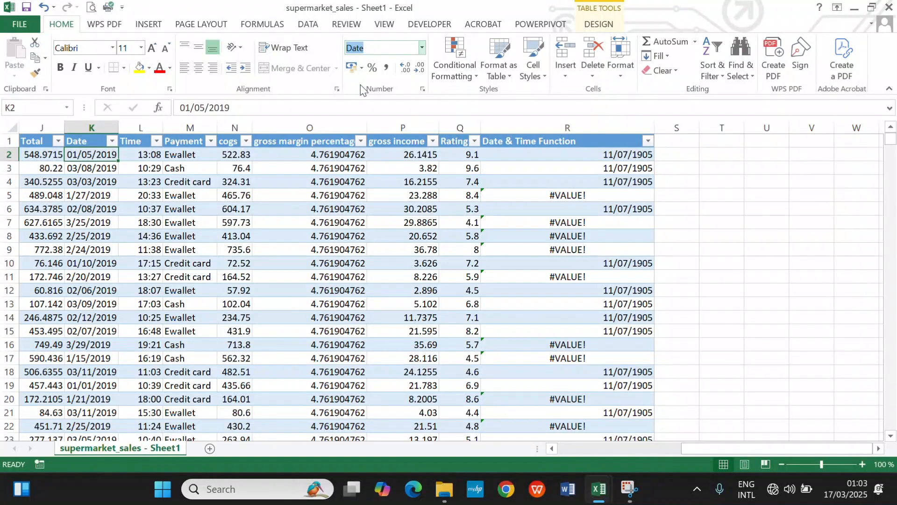
text(Long Date)
key(Return)
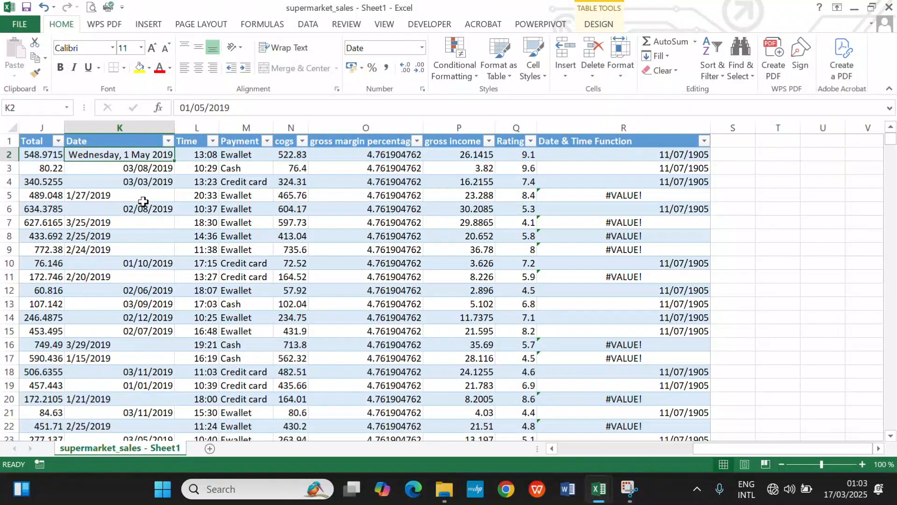
click(142, 195)
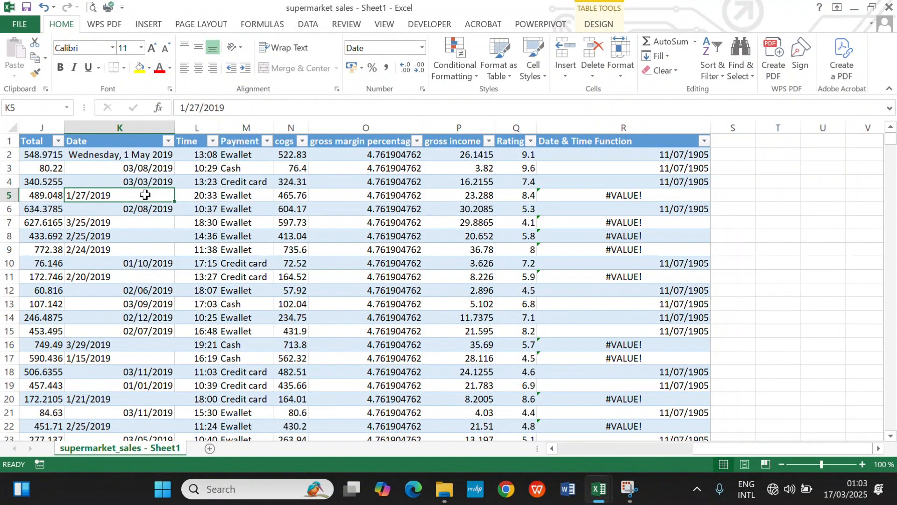
key(ctrl+z)
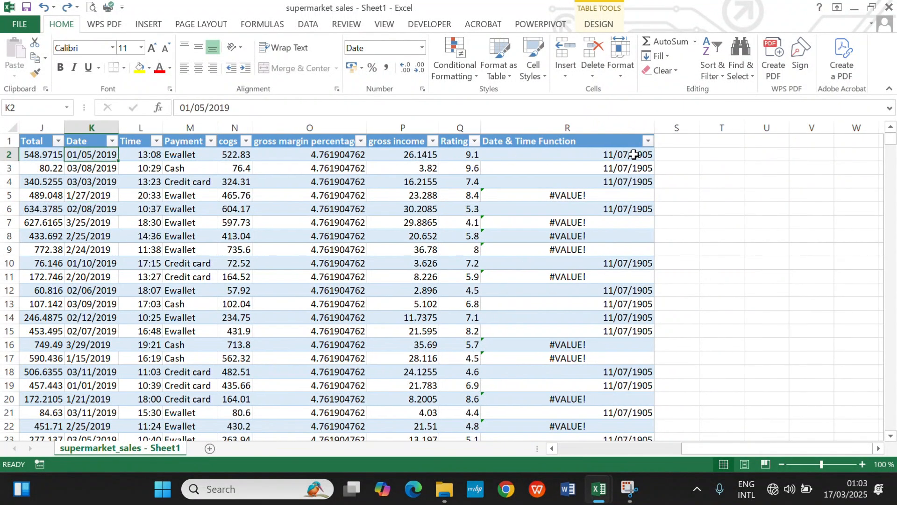
Test =YEAR(R2) in cell T3 outside the table and clear the cell.
click(610, 155)
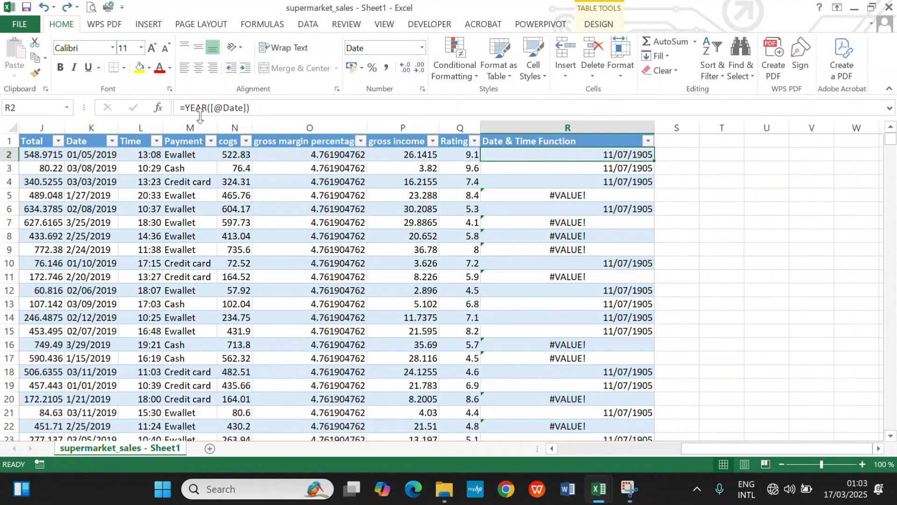
click(723, 171)
text(=)
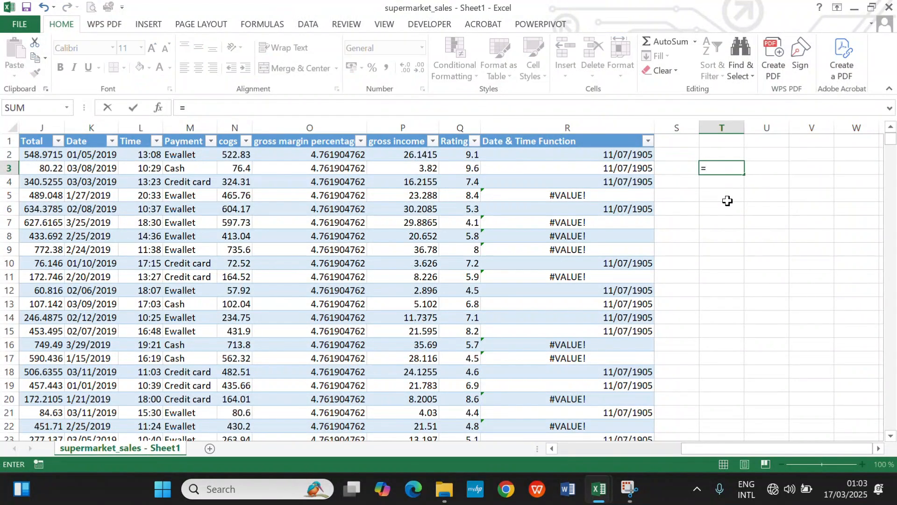
text(year)
key(Tab)
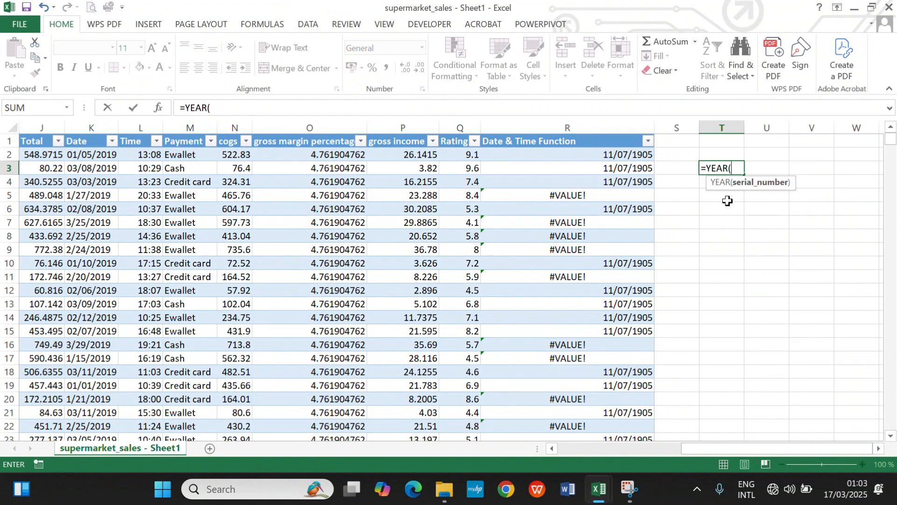
click(635, 154)
key(Return)
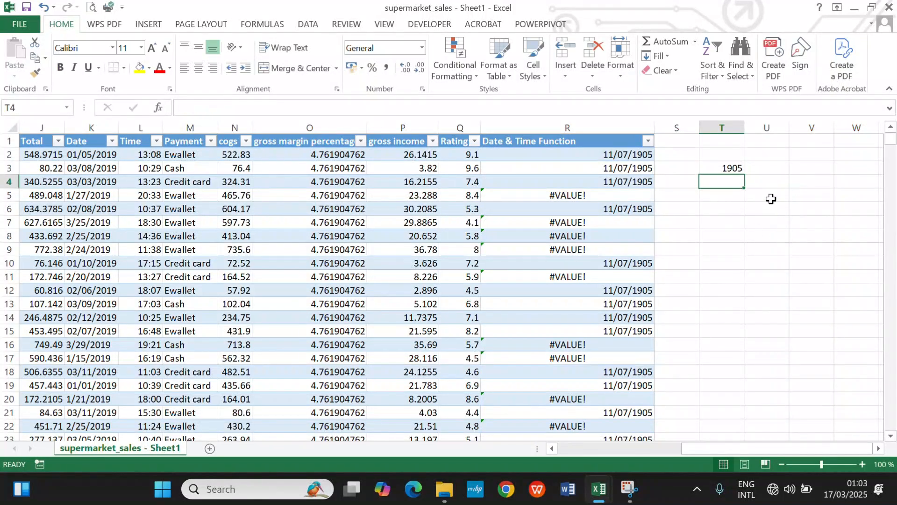
click(738, 169)
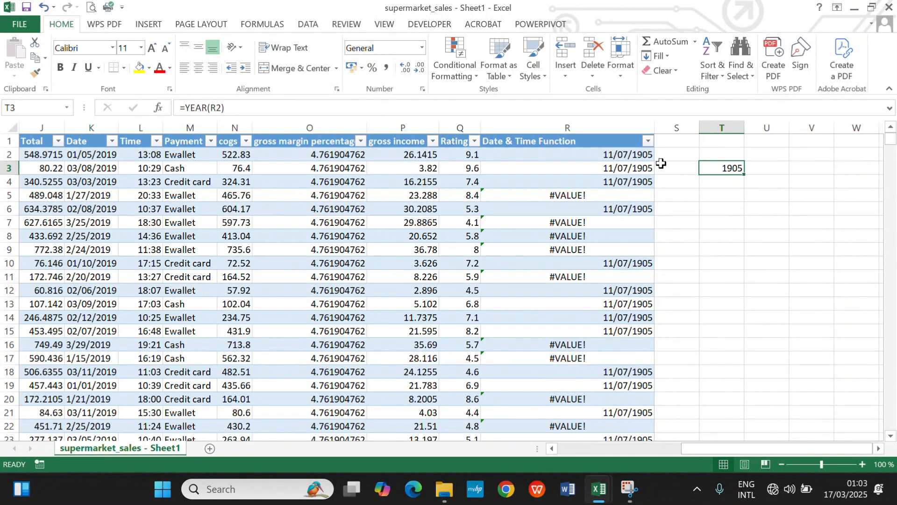
key(Delete)
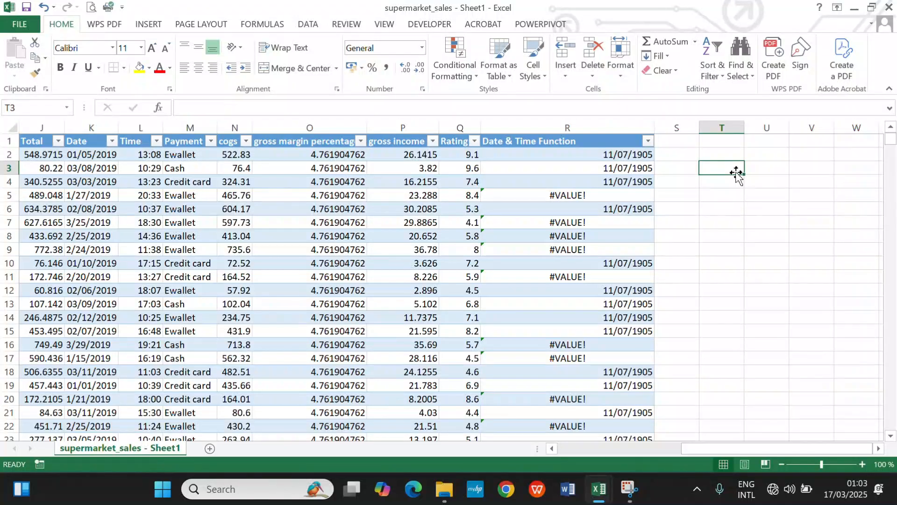
Extract the day from R2 by entering =DAY(R2) in cell T5.
click(721, 195)
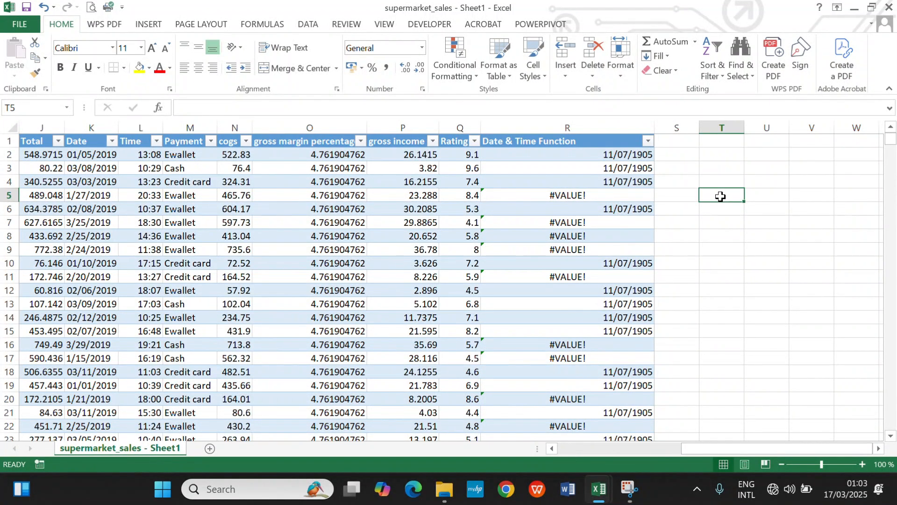
text(=Day)
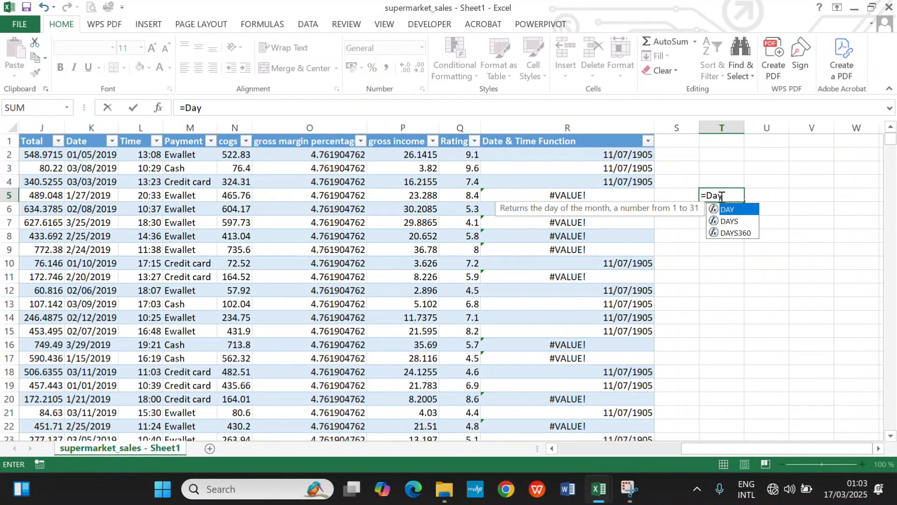
key(Tab)
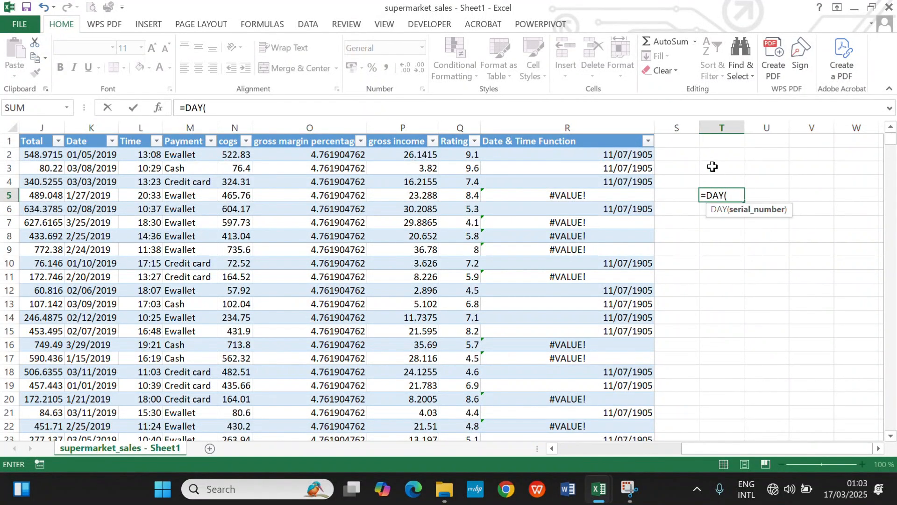
click(593, 157)
key(Return)
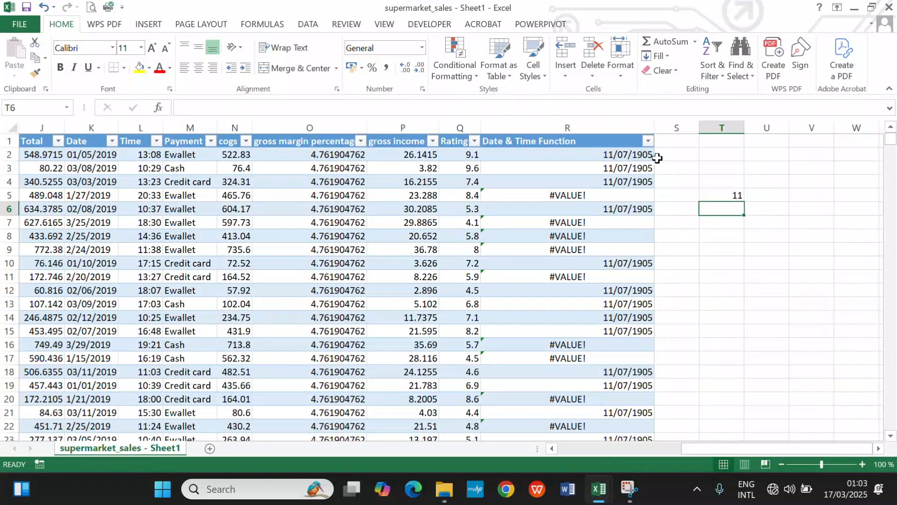
click(719, 196)
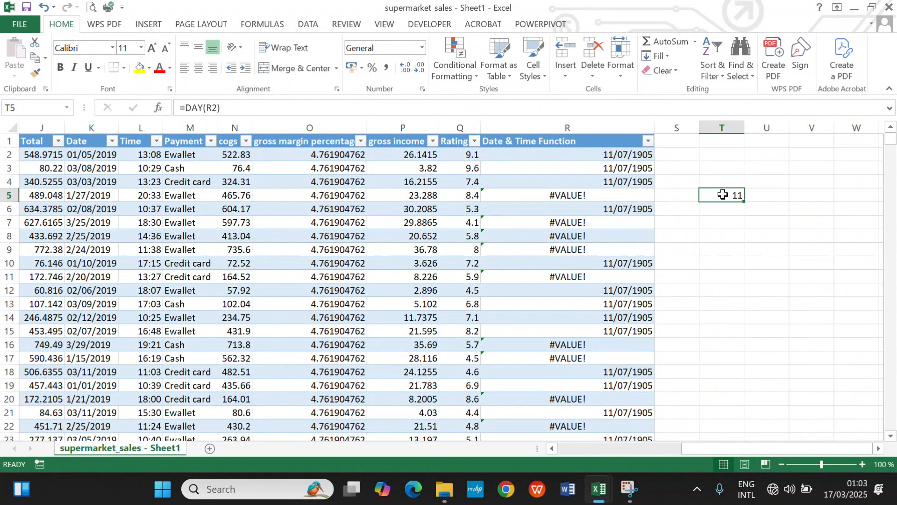
Change the formula in cell T5 to =MONTH(R2) to extract the month.
double_click(736, 194)
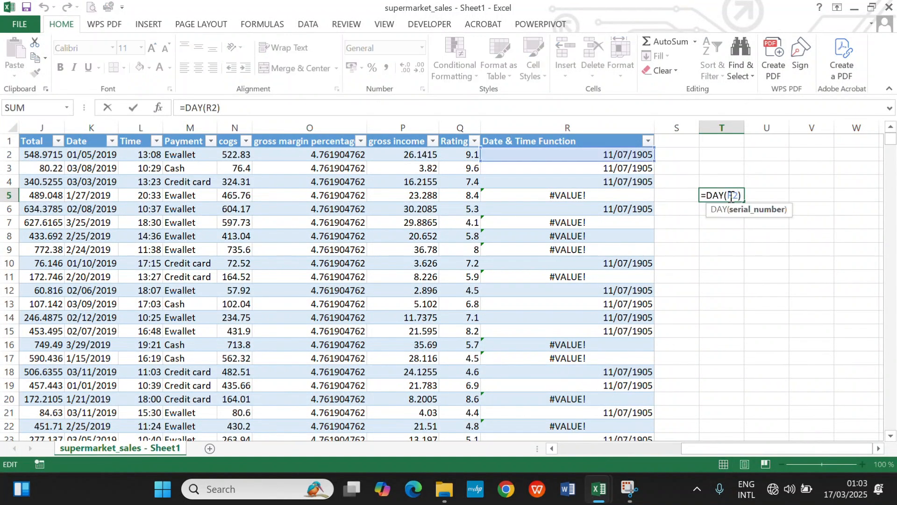
click(725, 195)
key(BackSpace)
key(BackSpace)
key(BackSpace)
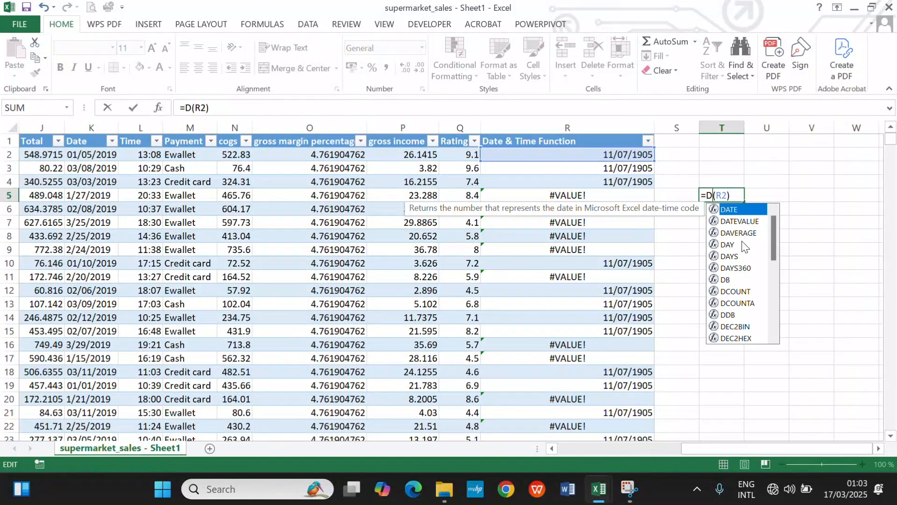
text(Mon)
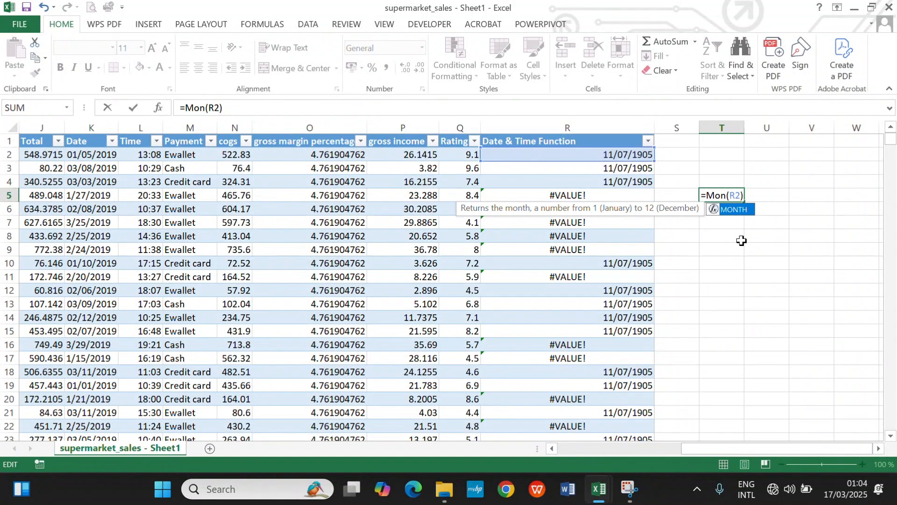
text(th)
key(Return)
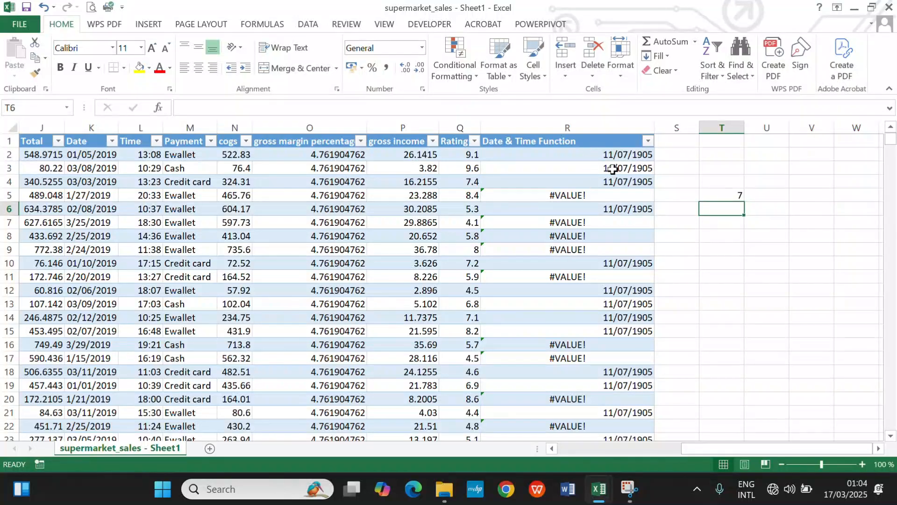
click(739, 196)
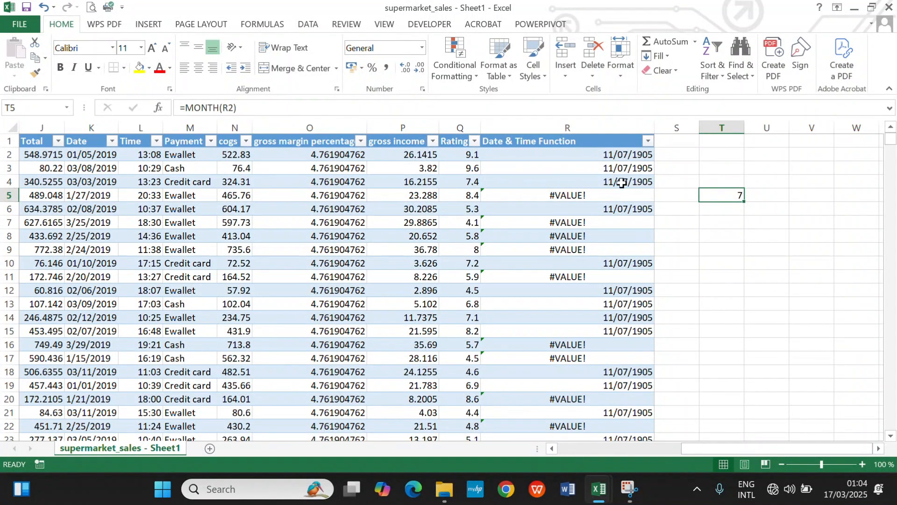
Undo the test formulas in T5 and the YEAR formula, restoring =NOW() in the Date & Time Function column.
key(ctrl+z)
key(ctrl+z)
key(ctrl+z)
key(ctrl+z)
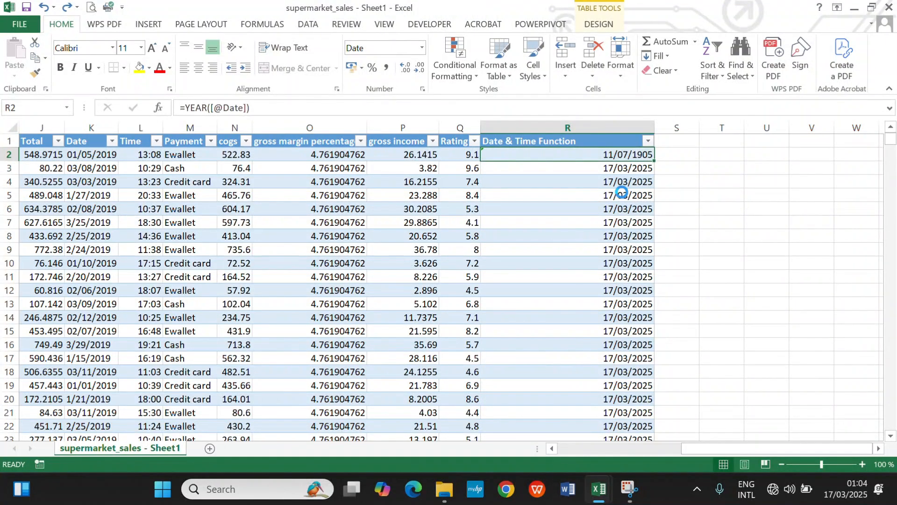
key(ctrl+z)
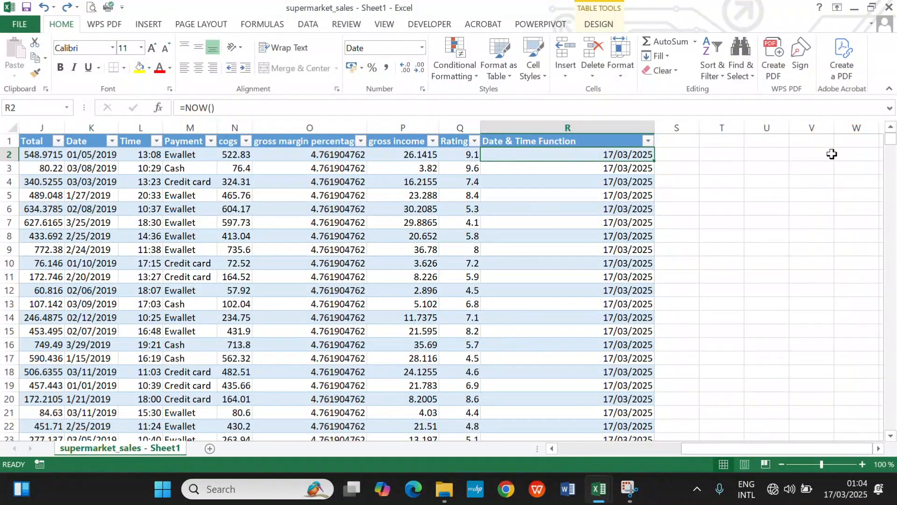
click(633, 167)
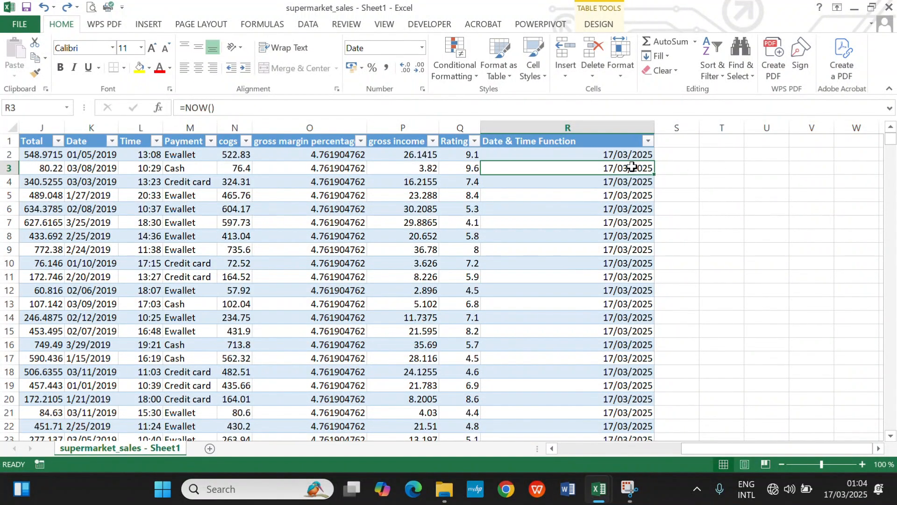
click(633, 154)
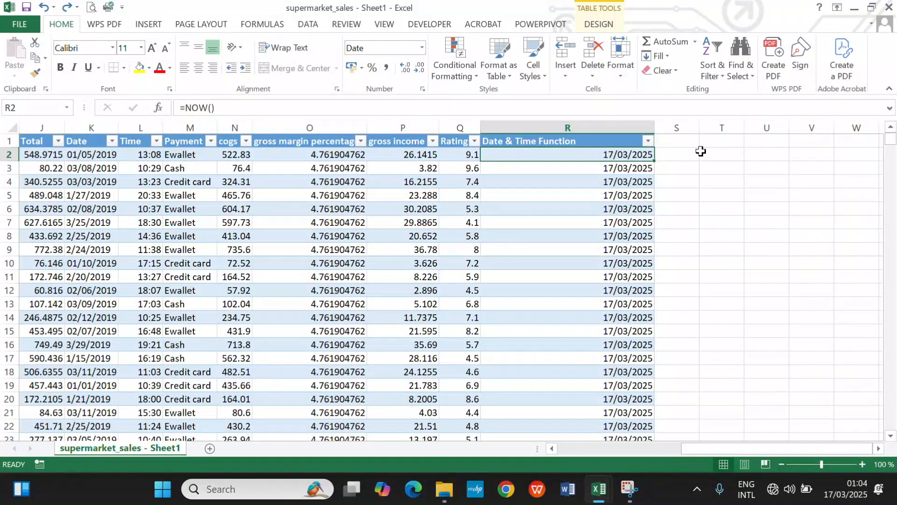
Enter the date 17/03/2026 in cell T2 and 17/03/2025 in cell U2.
click(715, 154)
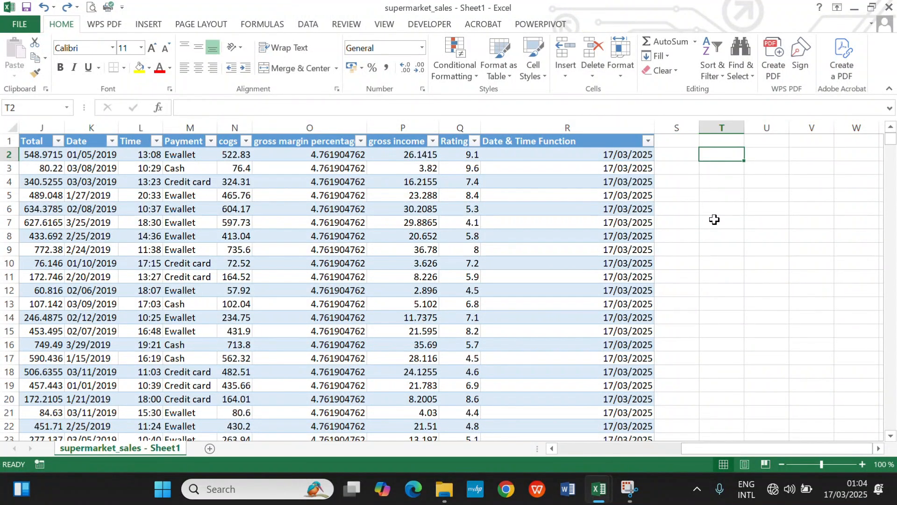
text(17)
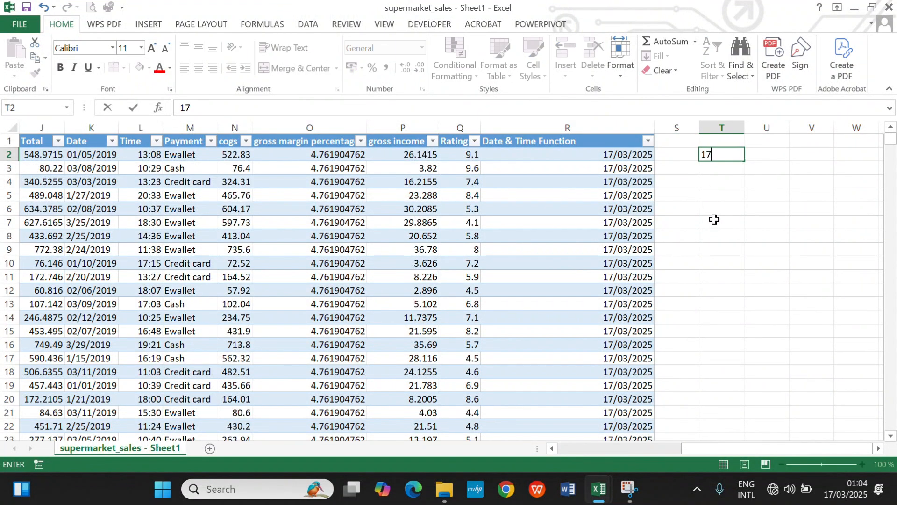
text(/03/202)
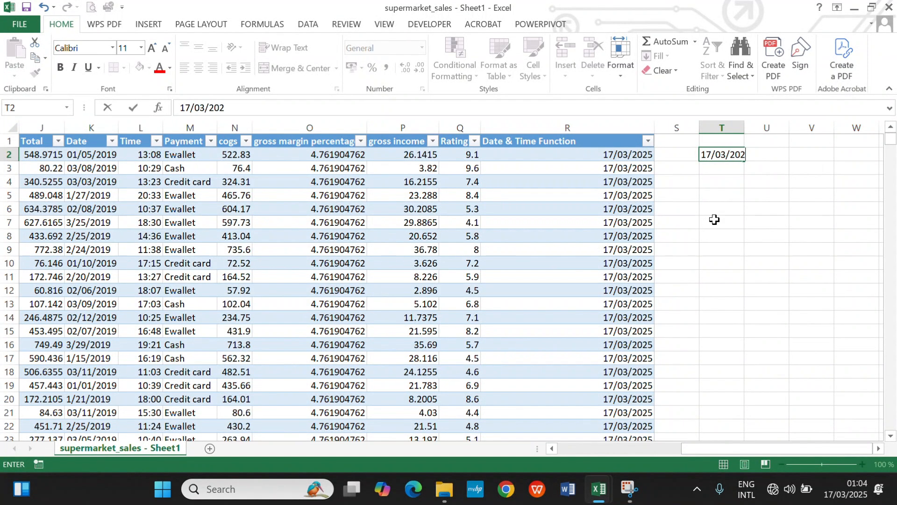
text(6)
key(Tab)
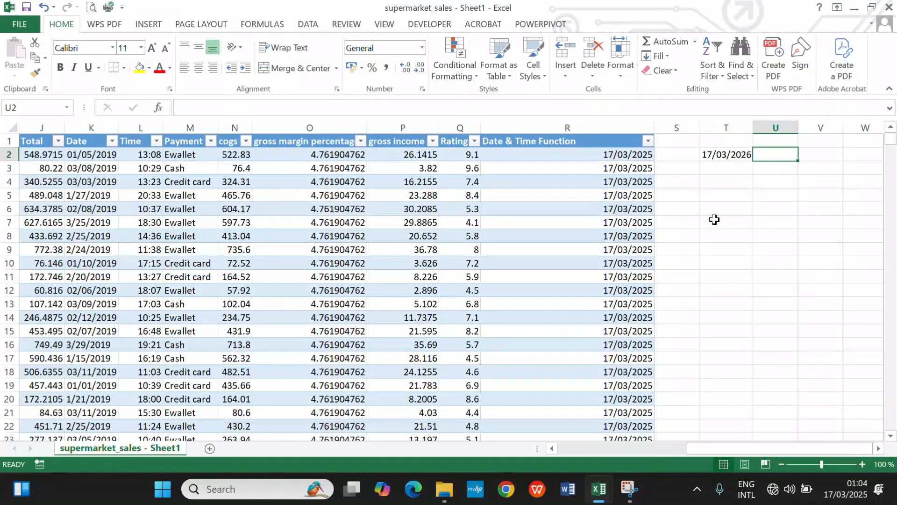
text(17/)
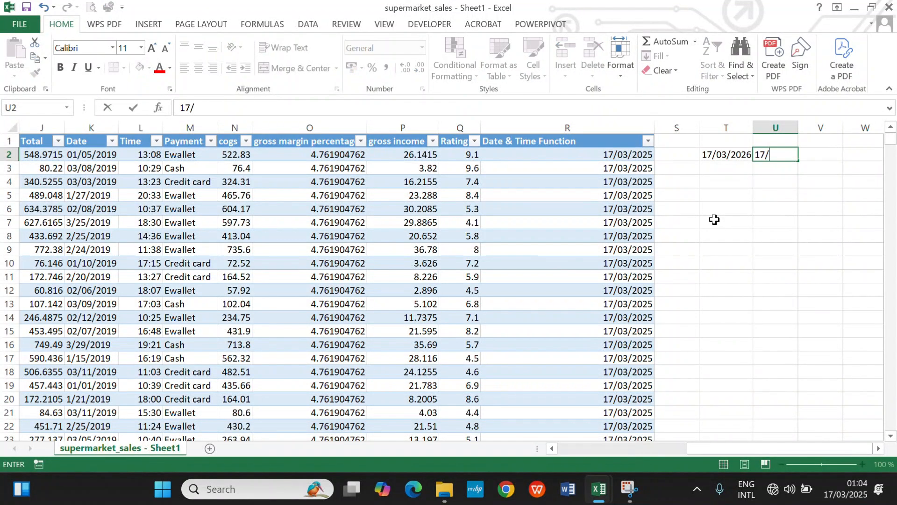
text(03/2025)
key(Tab)
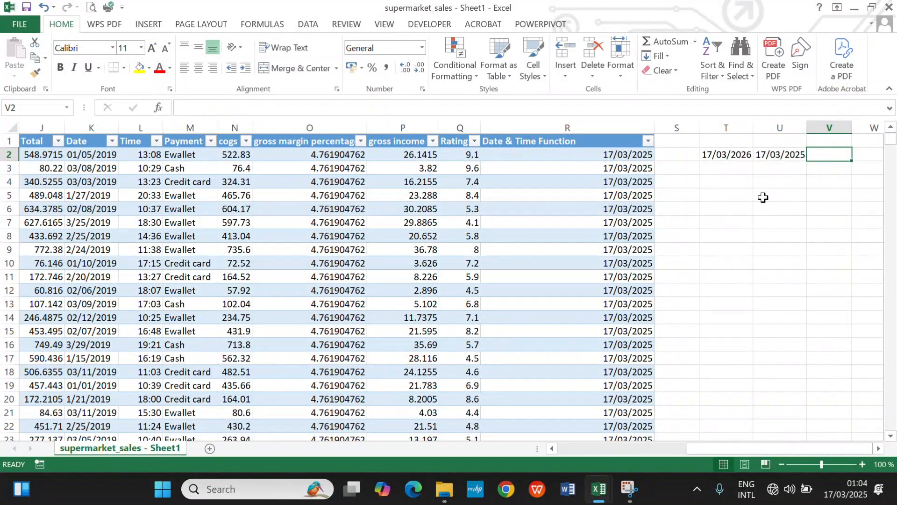
click(734, 197)
text(=date)
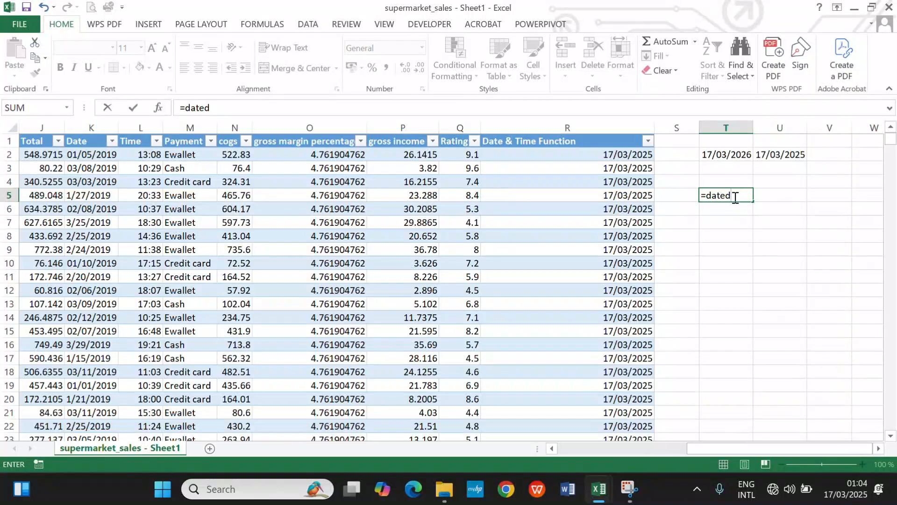
text(d)
key(BackSpace)
click(744, 222)
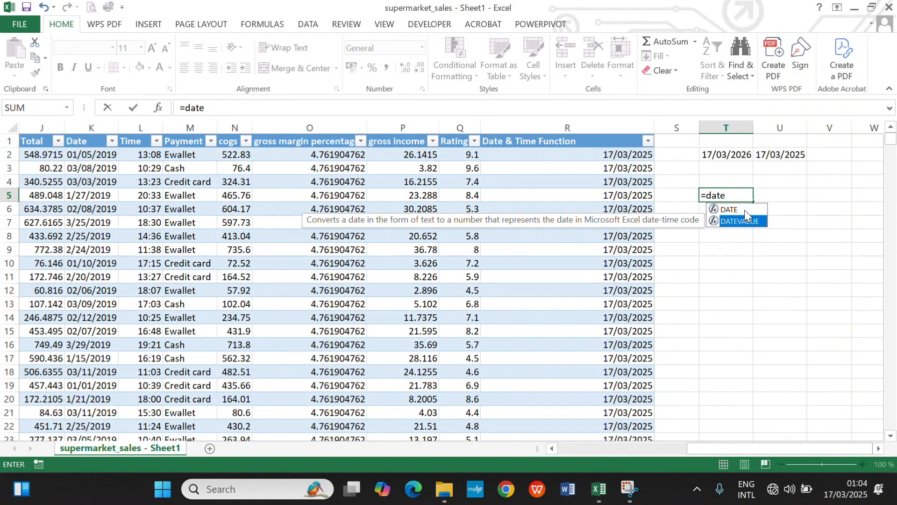
click(745, 209)
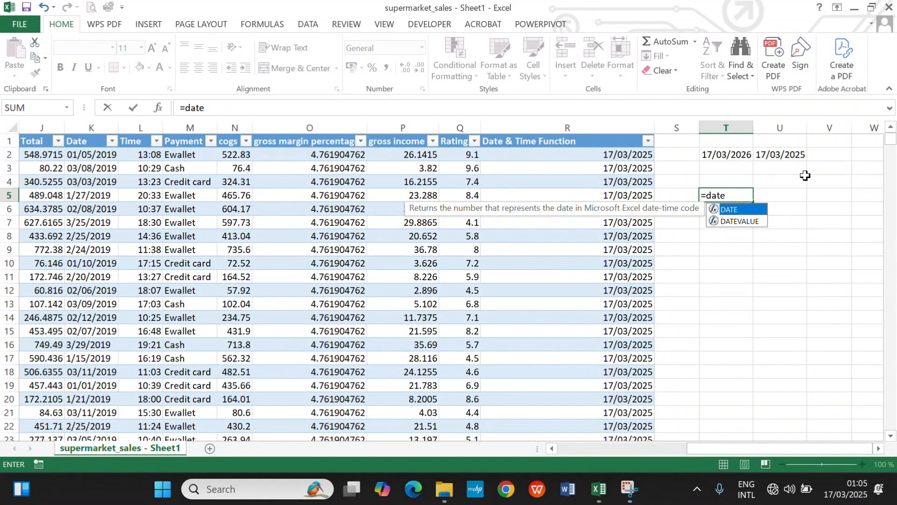
double_click(756, 213)
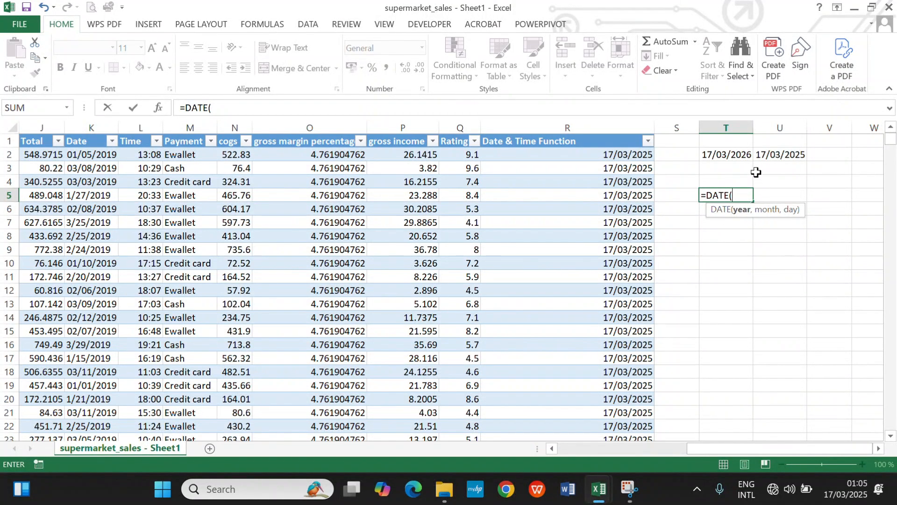
click(750, 156)
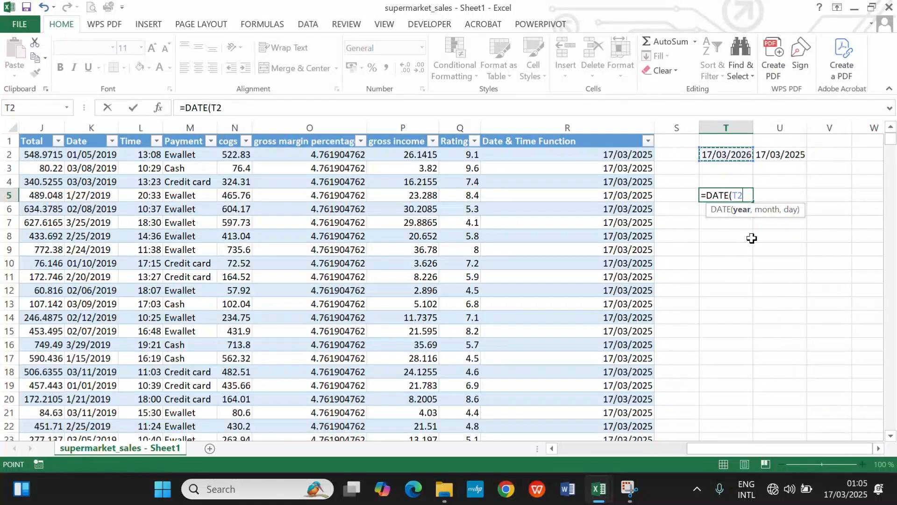
key(BackSpace)
key(BackSpace)
key(BackSpace)
key(BackSpace)
key(BackSpace)
key(BackSpace)
key(BackSpace)
key(Escape)
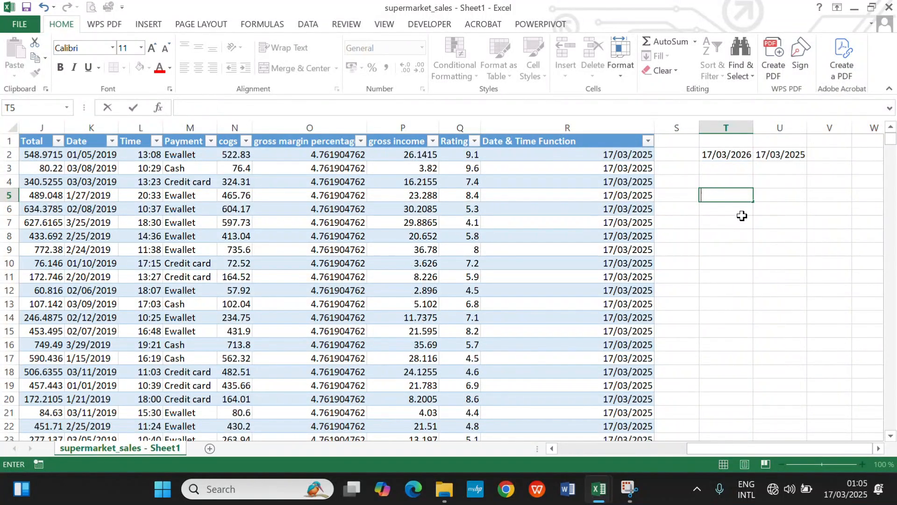
click(732, 208)
click(723, 197)
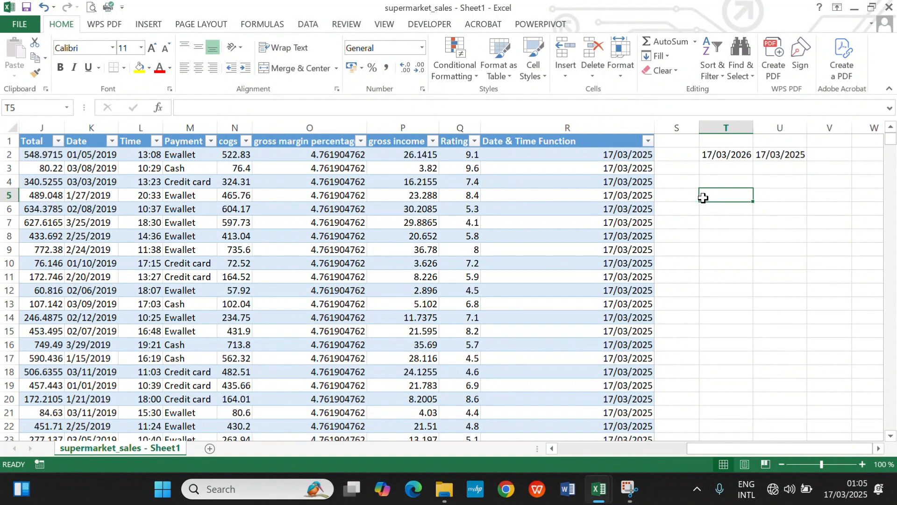
click(579, 160)
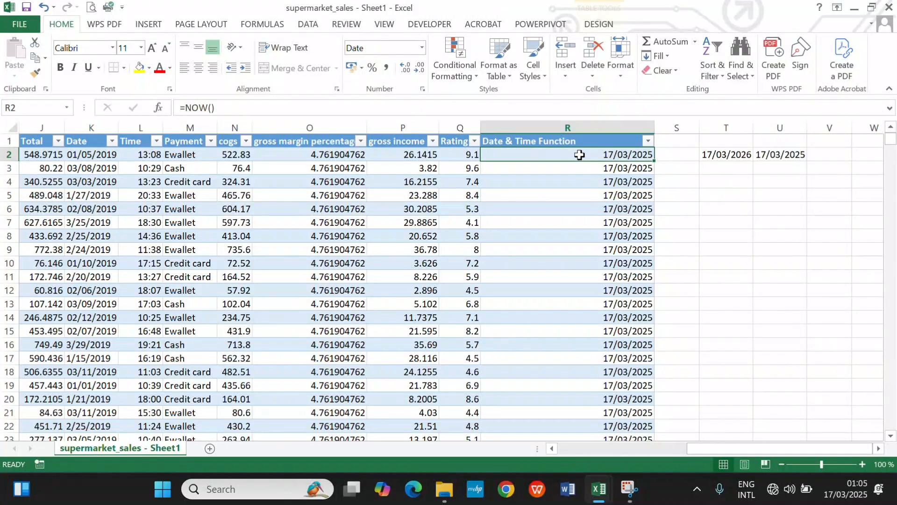
click(576, 132)
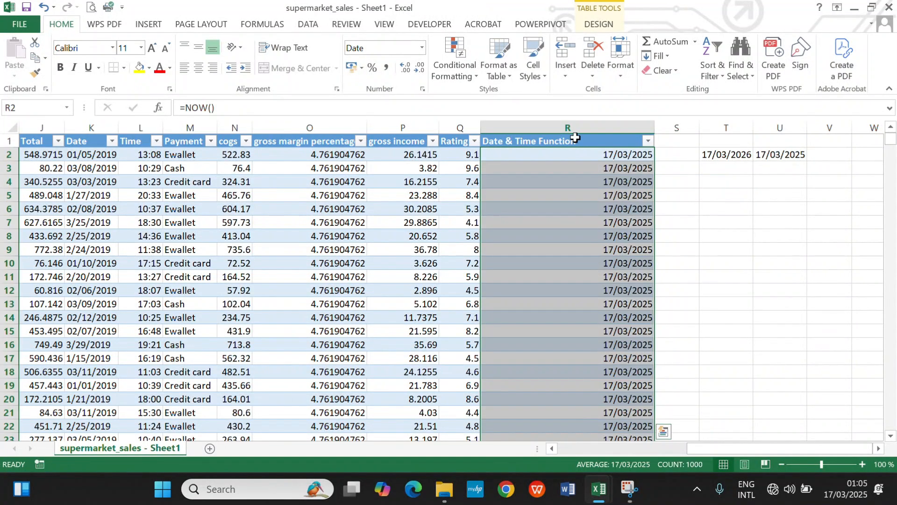
click(576, 133)
Count the numeric entries of the Rating column by entering =COUNT(Table1[Rating]) in cell T5.
click(729, 200)
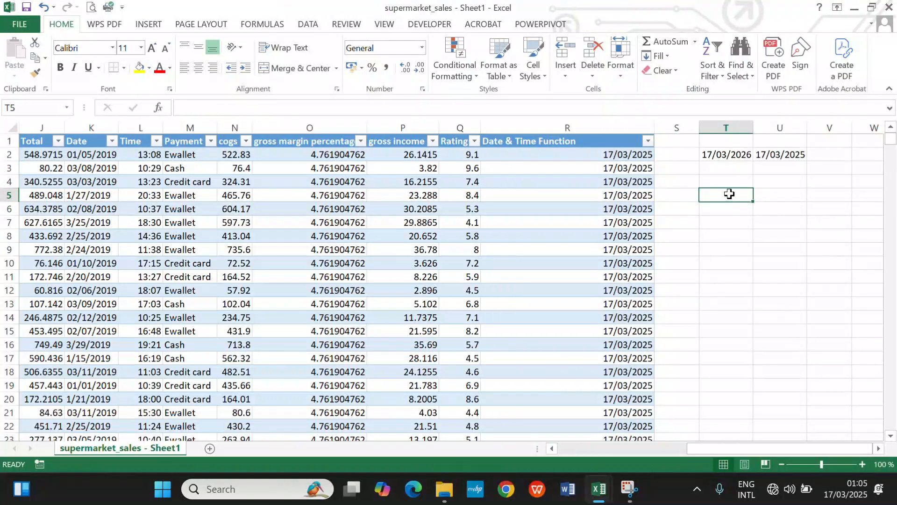
text(=count)
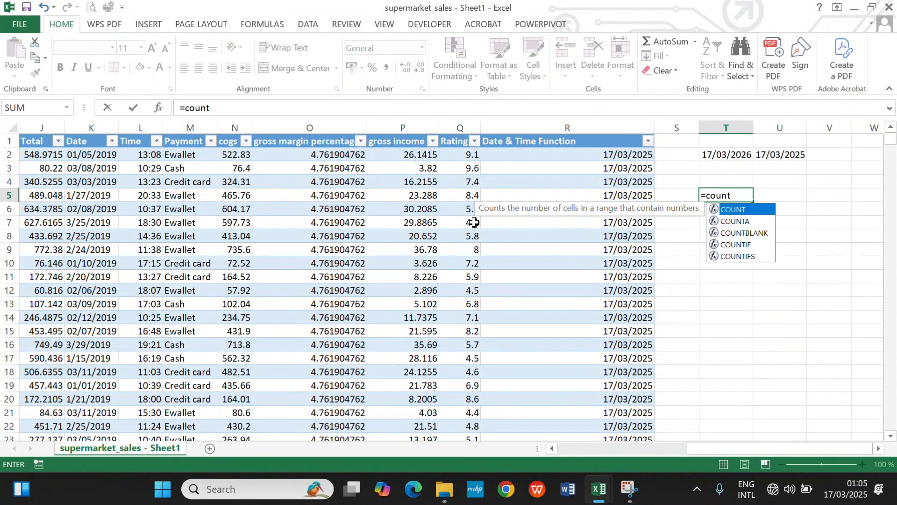
key(Tab)
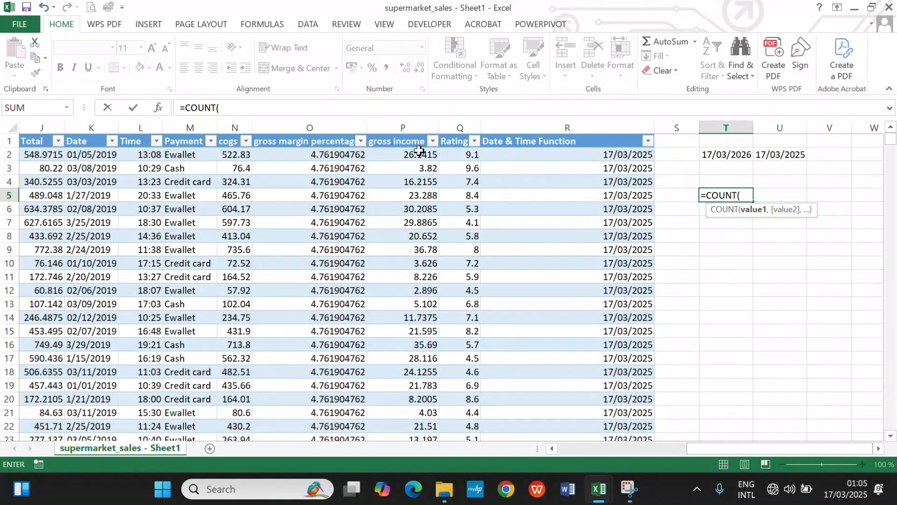
click(474, 156)
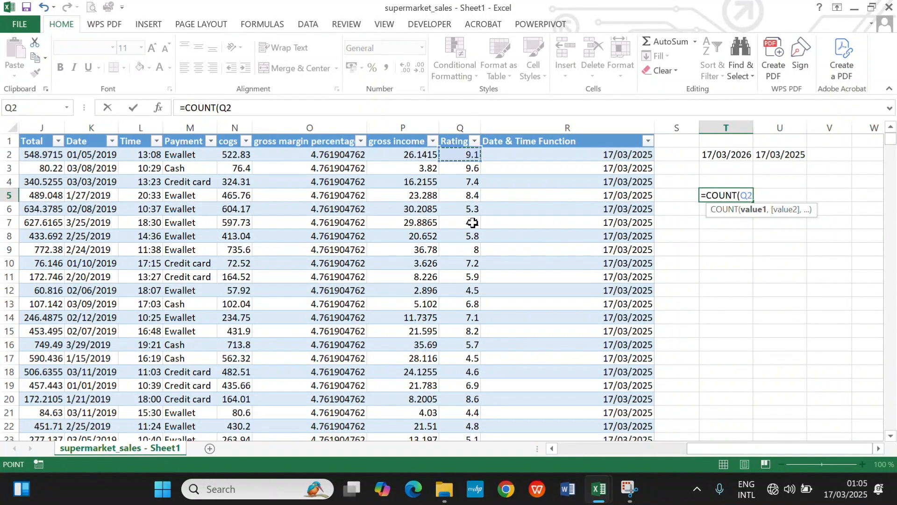
key(ctrl+shift+Down)
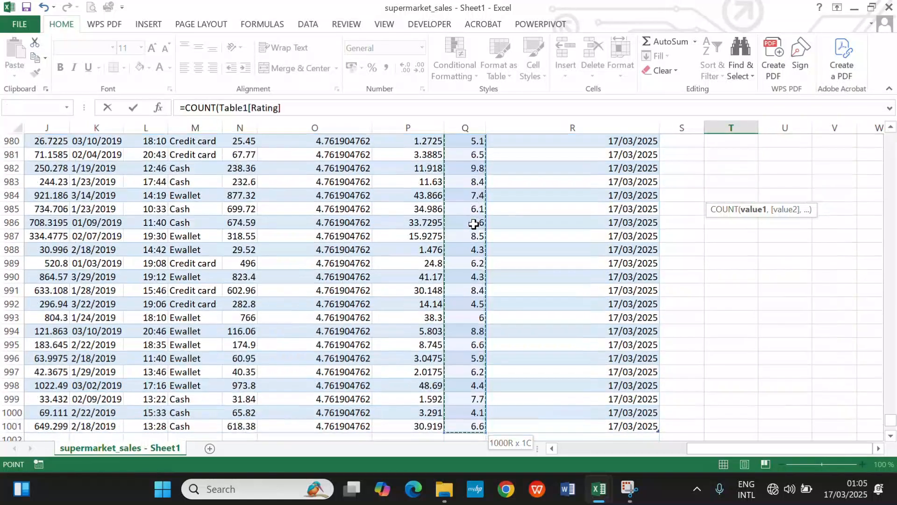
key(Return)
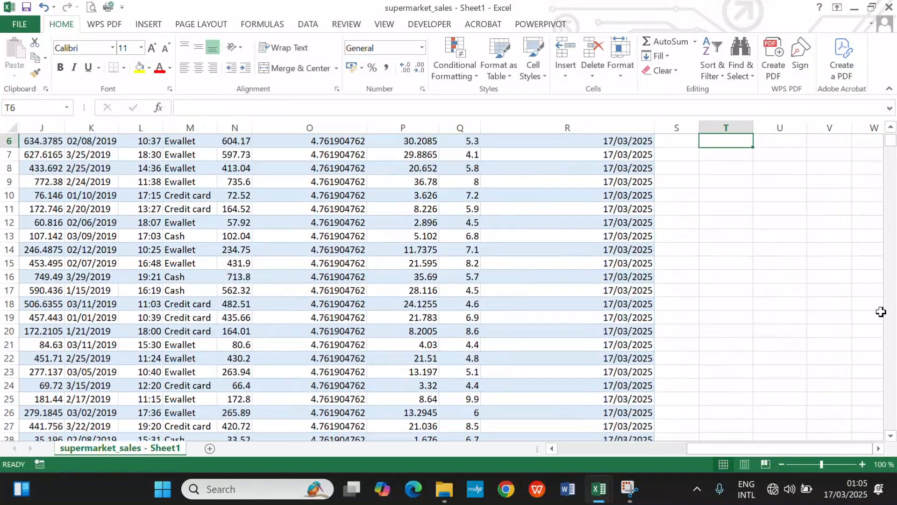
scroll(721, 176, up, 2)
click(739, 195)
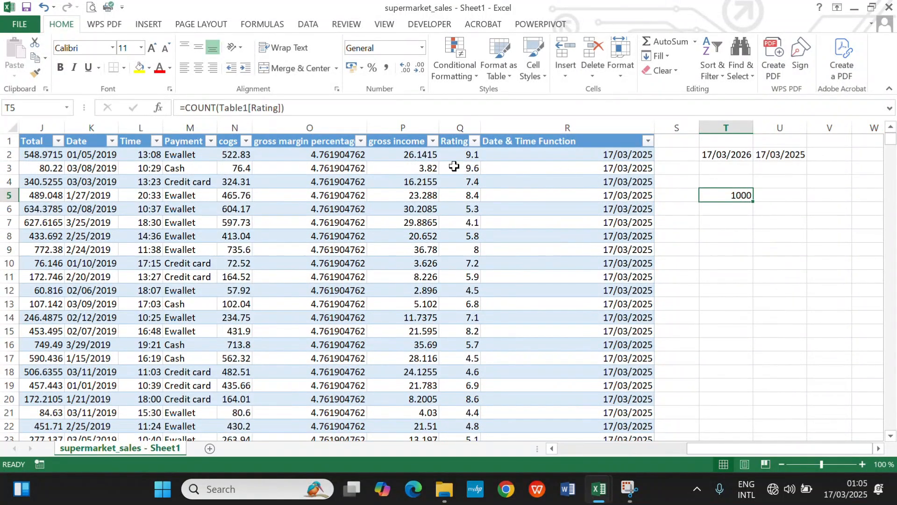
Count the non-empty cells of the whole table by entering =COUNTA(Table1[#All]) in cell T5.
double_click(747, 197)
key(Escape)
text(=)
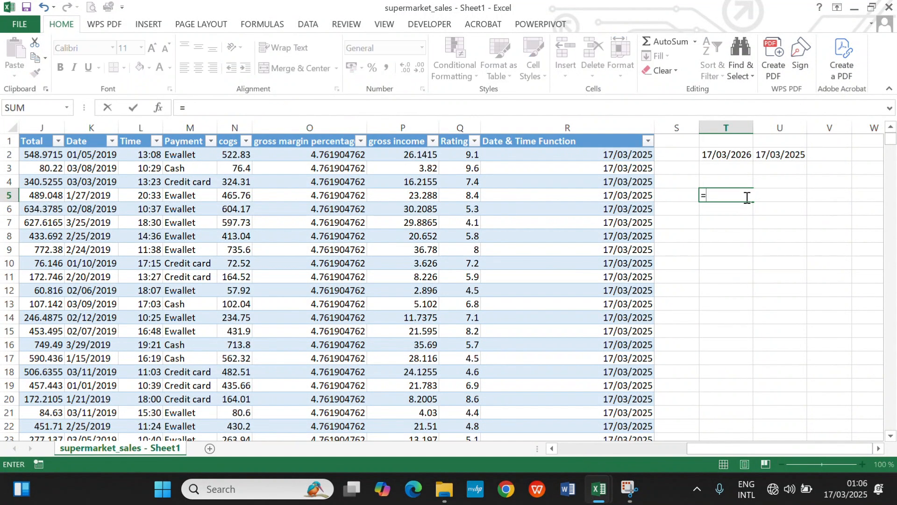
text(coun)
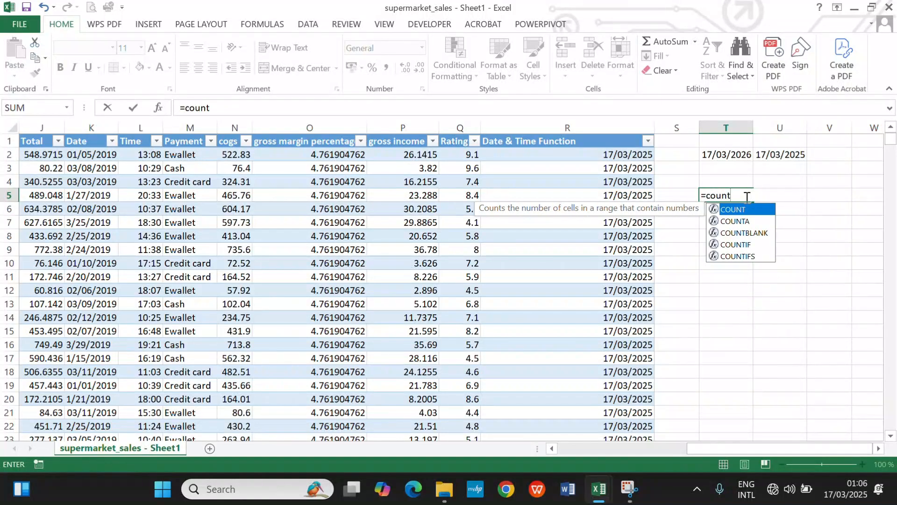
text(t)
key(Down)
key(Tab)
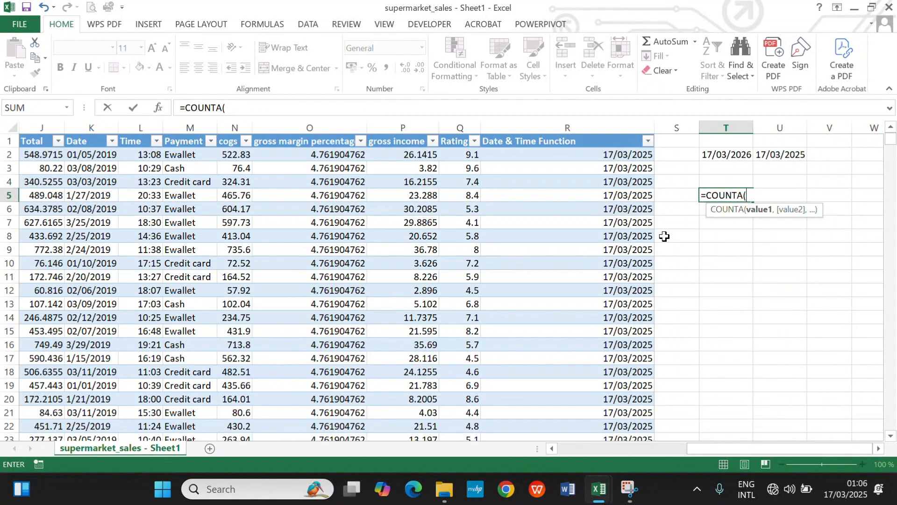
click(623, 143)
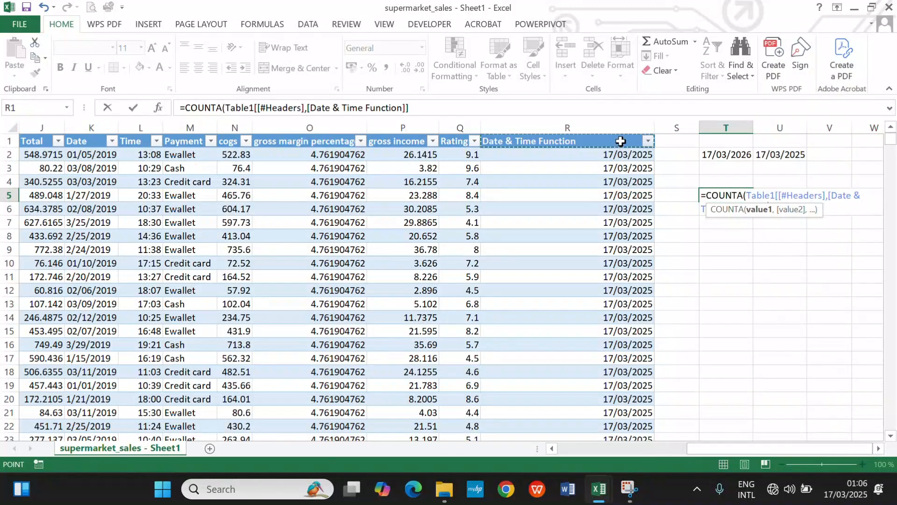
key(ctrl+shift+Down)
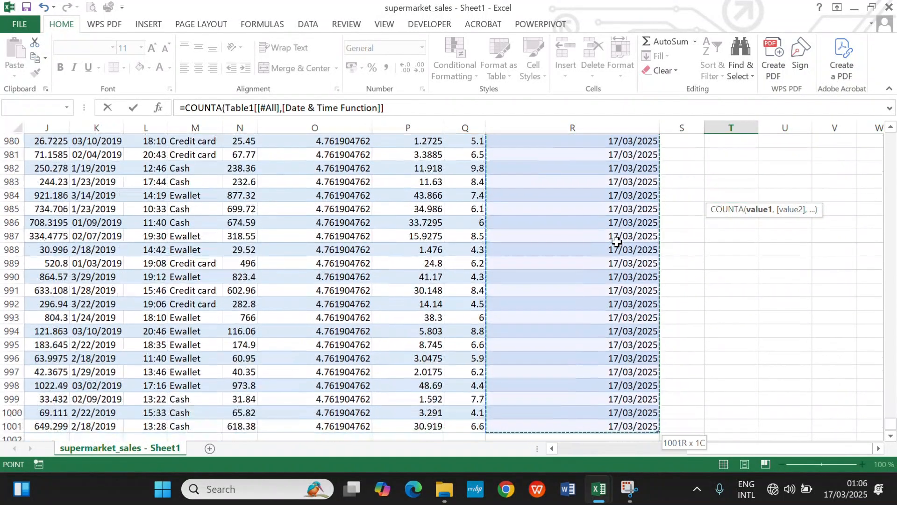
key(ctrl+shift+Left)
key(Return)
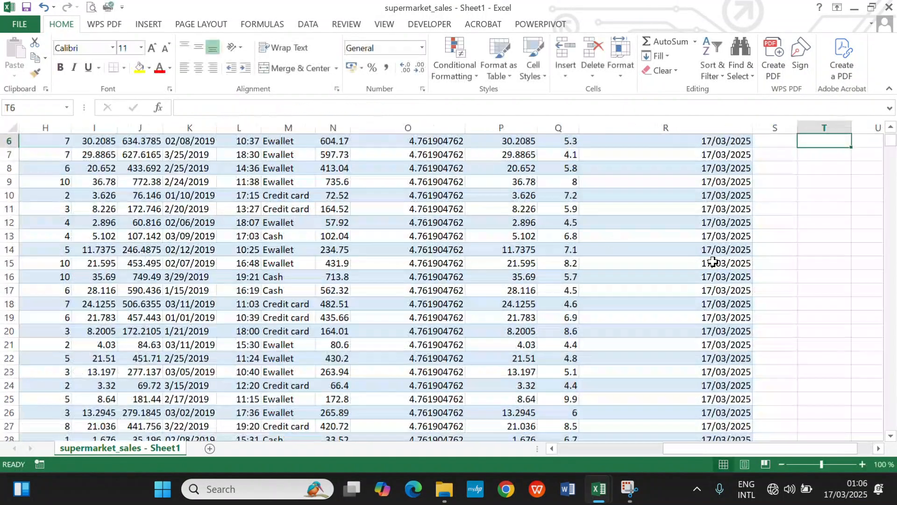
scroll(841, 206, up, 1)
click(831, 195)
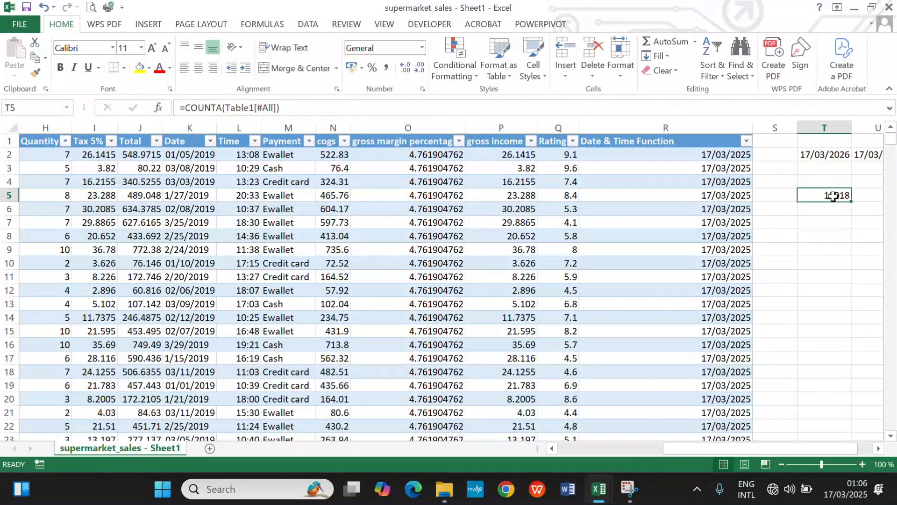
Replace the formula in cell T5 with =COUNTBLANK(Table1[#All]) to count the table's empty cells.
text(=)
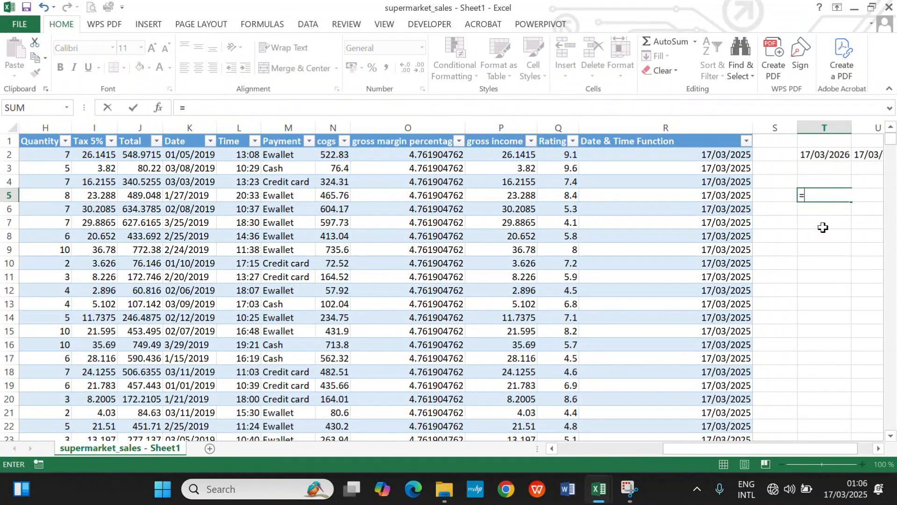
text(countbla)
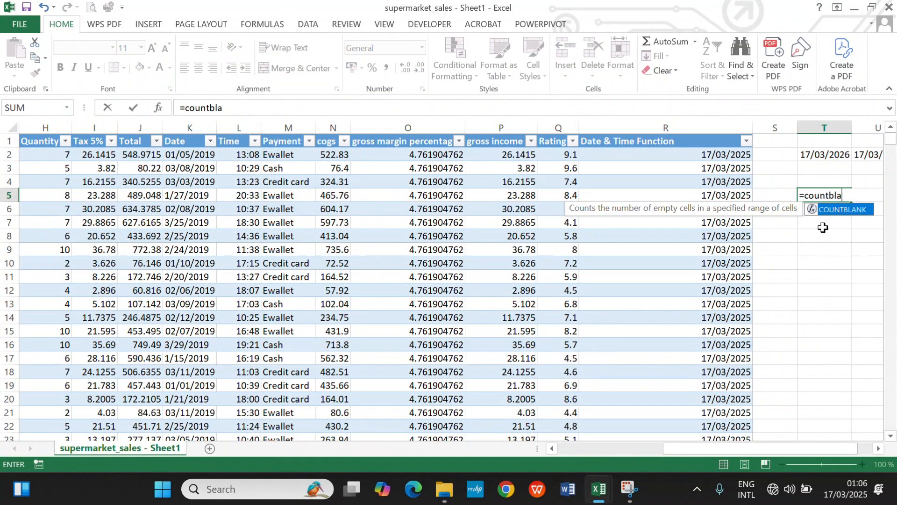
text(nk)
key(Tab)
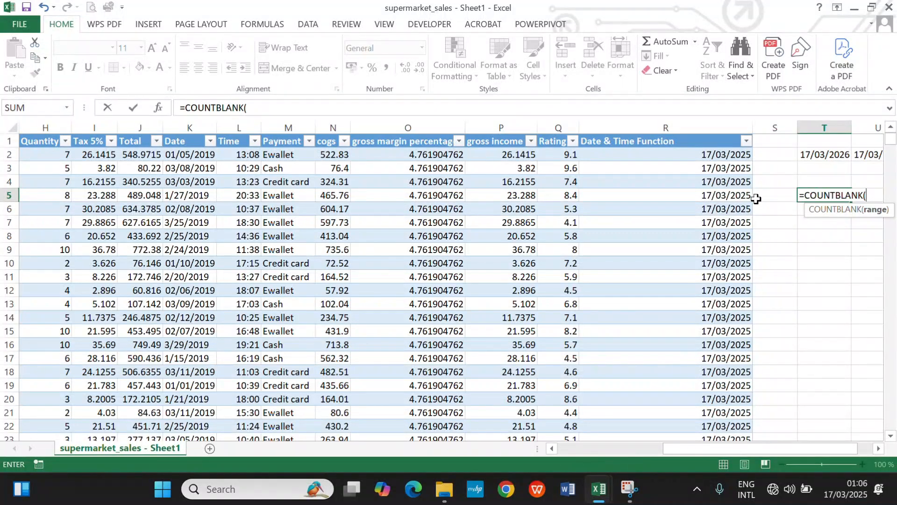
click(703, 146)
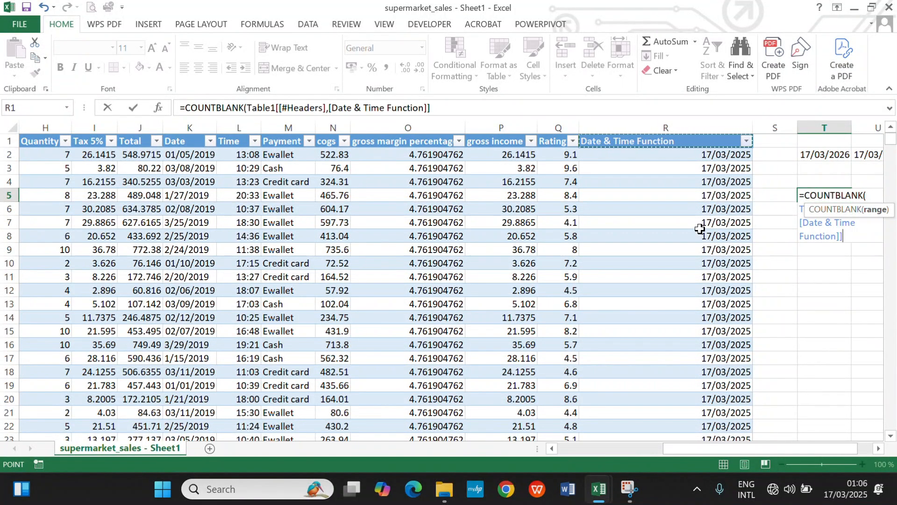
key(ctrl+shift+Down)
key(Return)
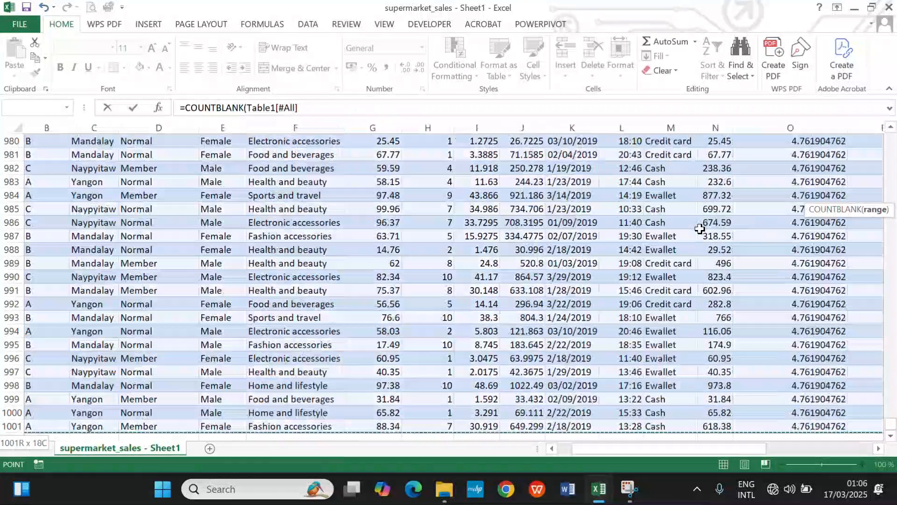
scroll(830, 199, up, 2)
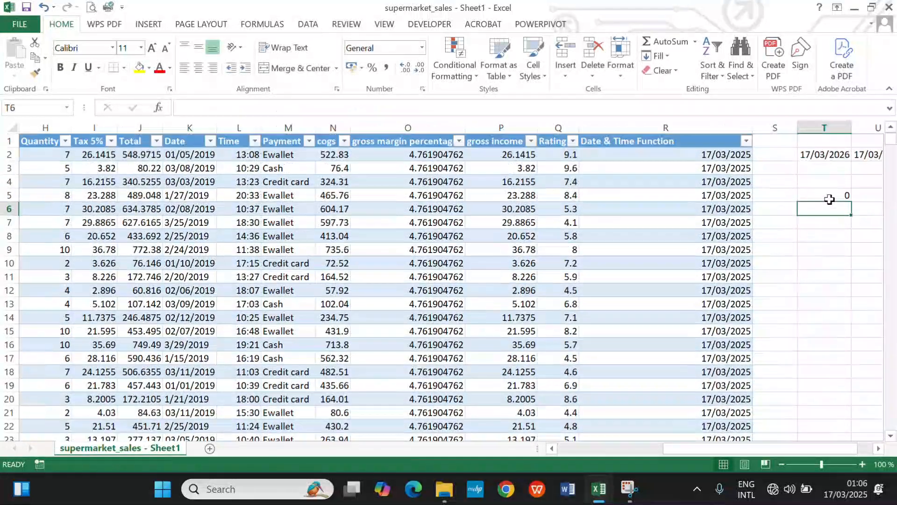
click(836, 194)
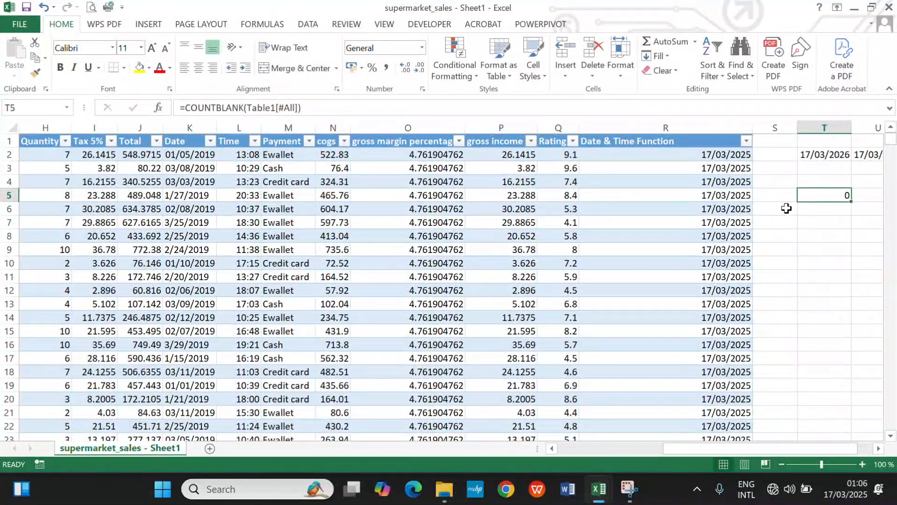
Change the range of the COUNTBLANK formula in cell T5 to the entire columns A:S.
double_click(830, 195)
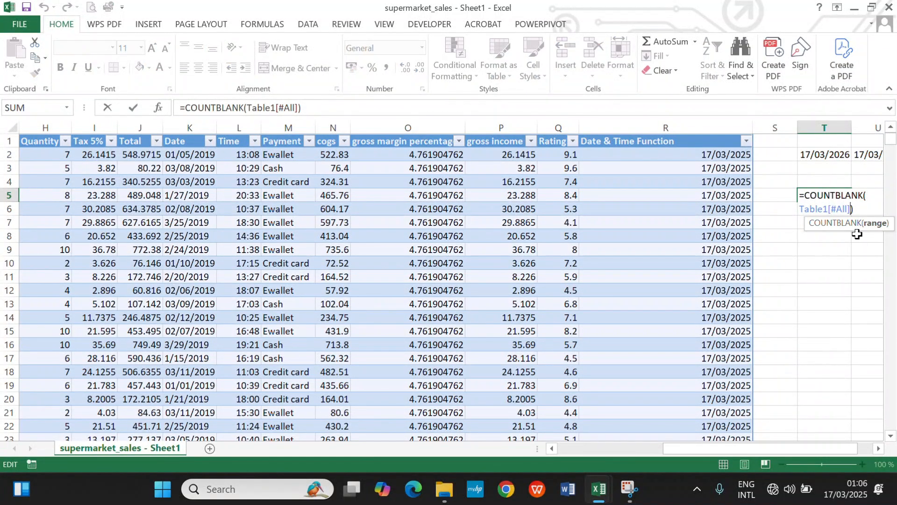
key(BackSpace)
key(BackSpace)
key(BackSpace)
key(BackSpace)
key(BackSpace)
key(BackSpace)
key(BackSpace)
key(BackSpace)
key(BackSpace)
key(BackSpace)
key(BackSpace)
key(BackSpace)
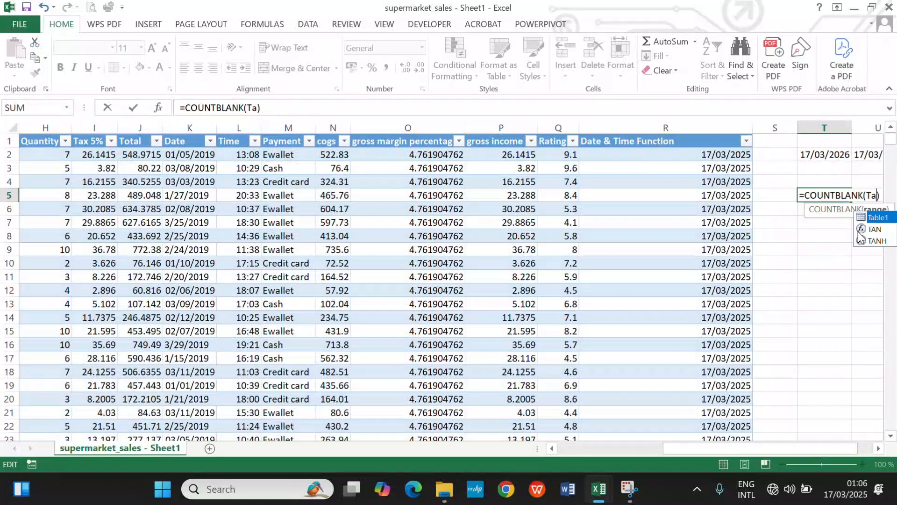
click(773, 143)
key(ctrl+shift+Left)
key(ctrl+shift+Left)
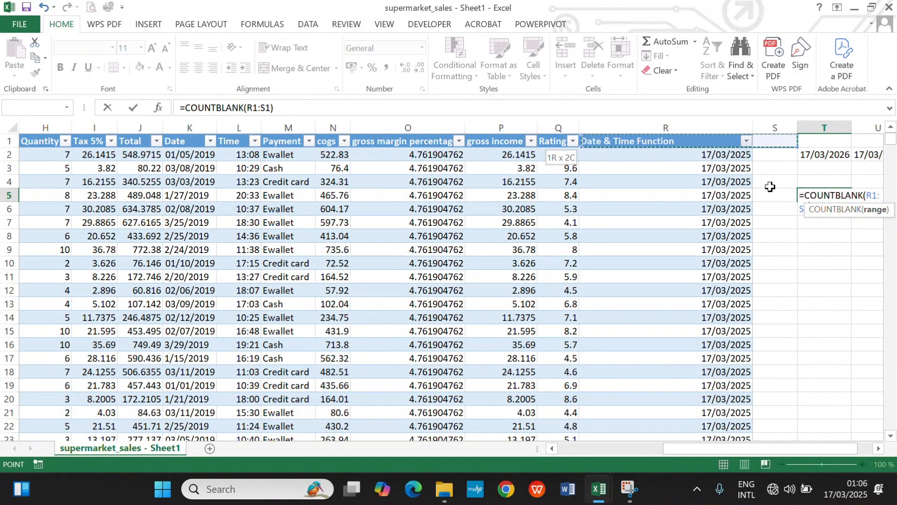
key(ctrl+shift+Down)
key(Return)
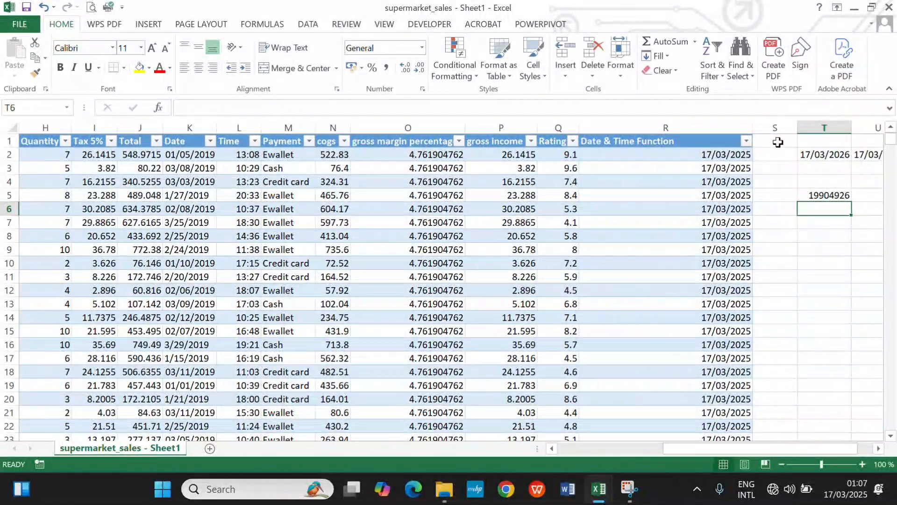
key(Up)
double_click(837, 195)
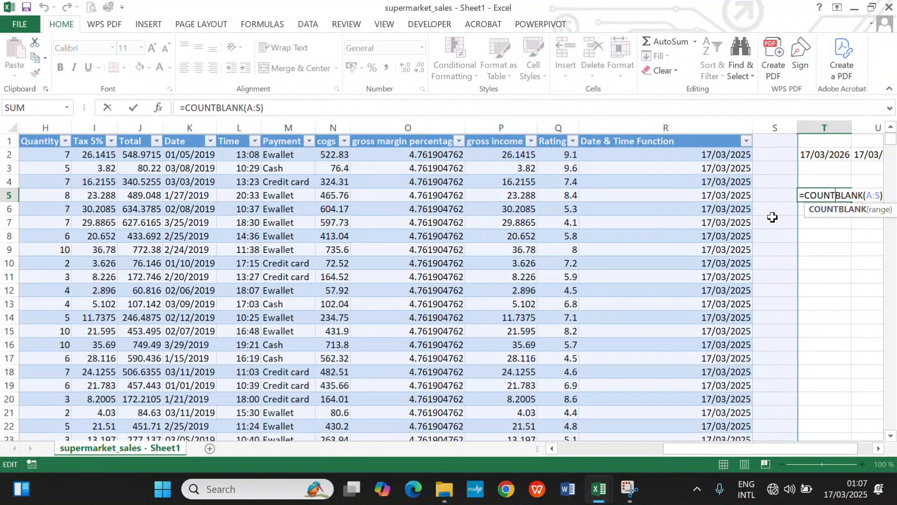
key(Escape)
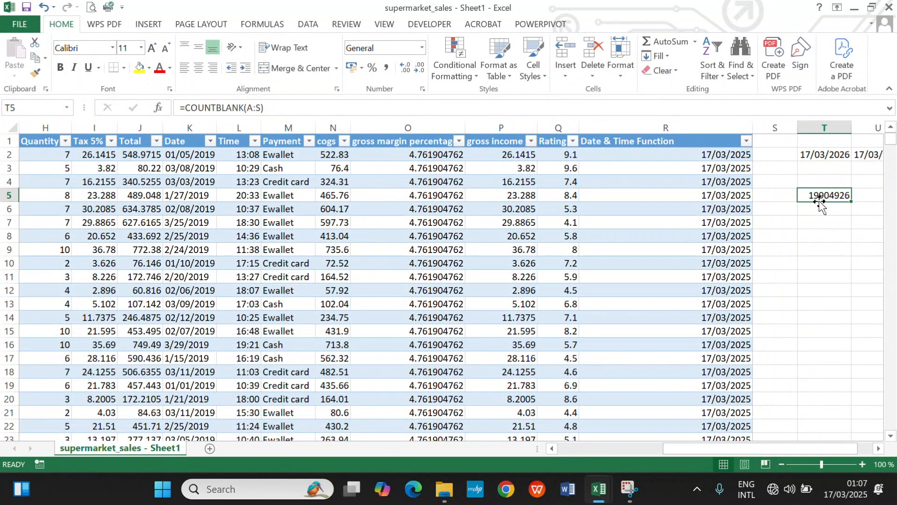
scroll(739, 243, down, 6)
scroll(739, 243, down, 7)
click(733, 236)
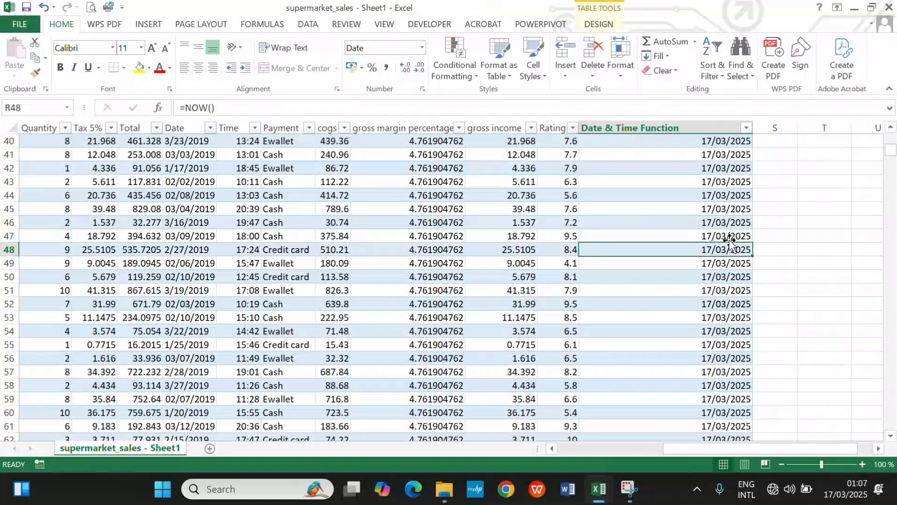
scroll(731, 238, up, 13)
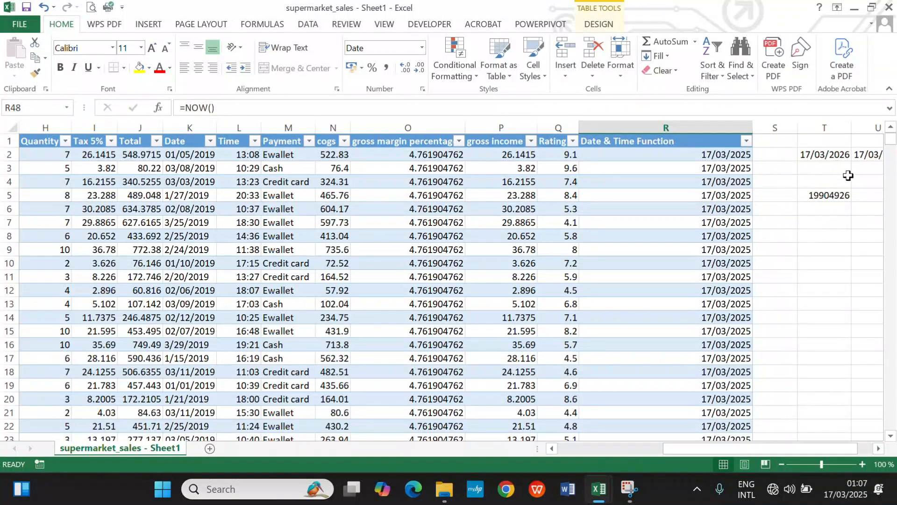
click(841, 193)
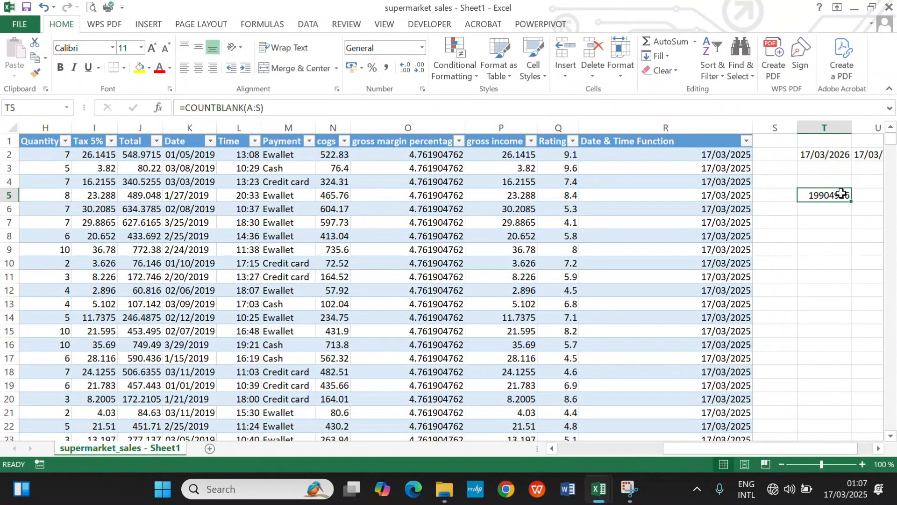
Test the COUNTBLANK formula by entering i in cell S7, l in S10 and lk in S4.
click(776, 221)
text(i)
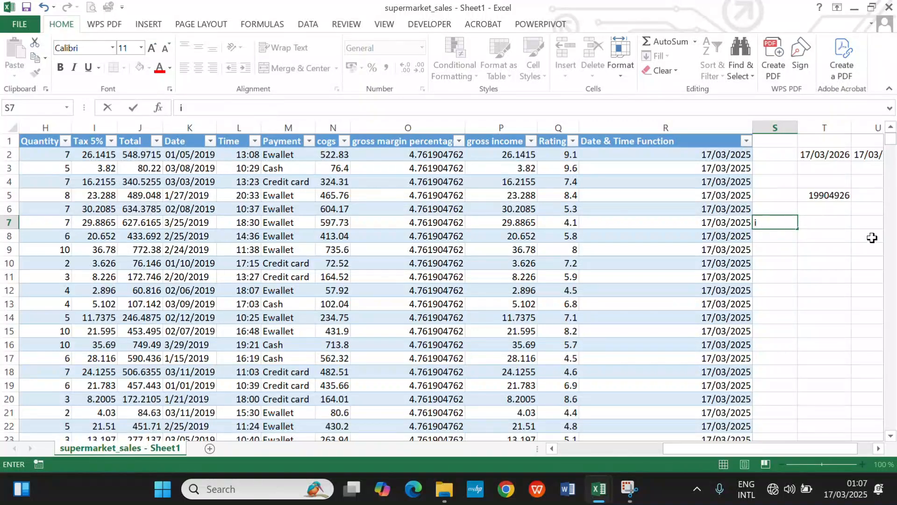
key(Return)
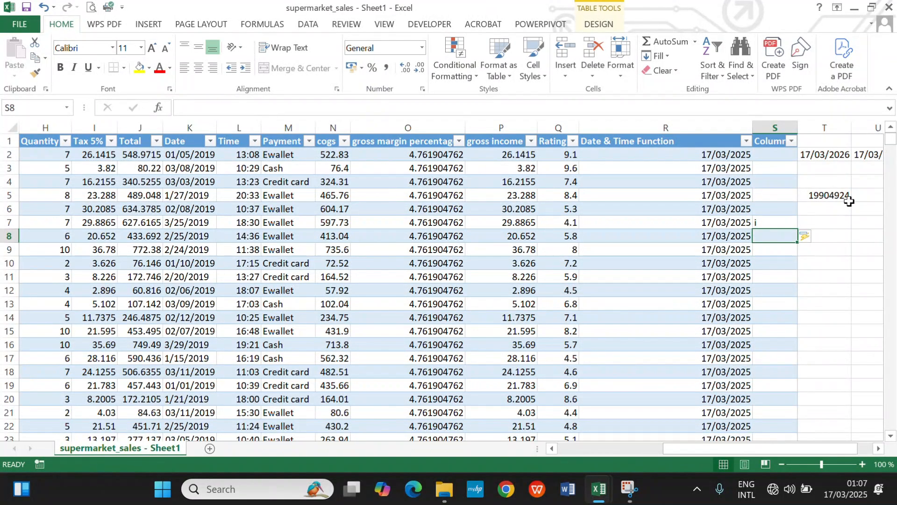
click(786, 263)
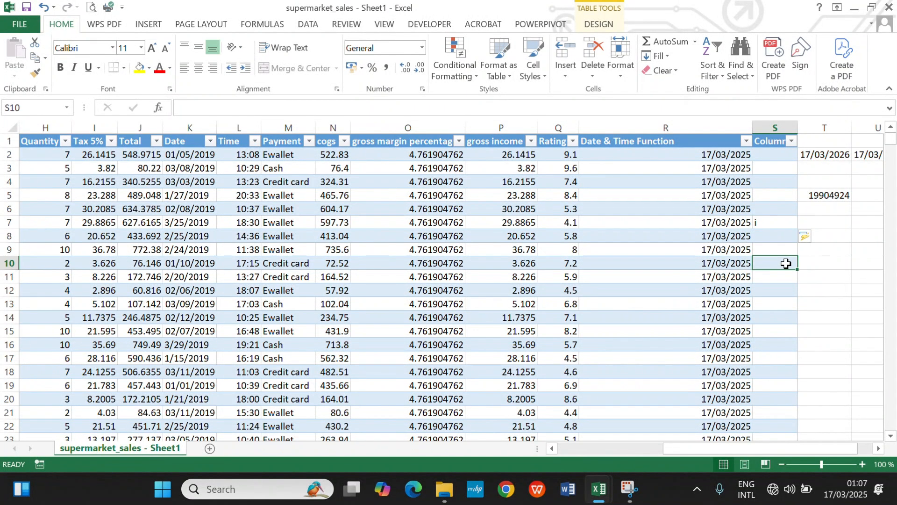
text(I)
key(Return)
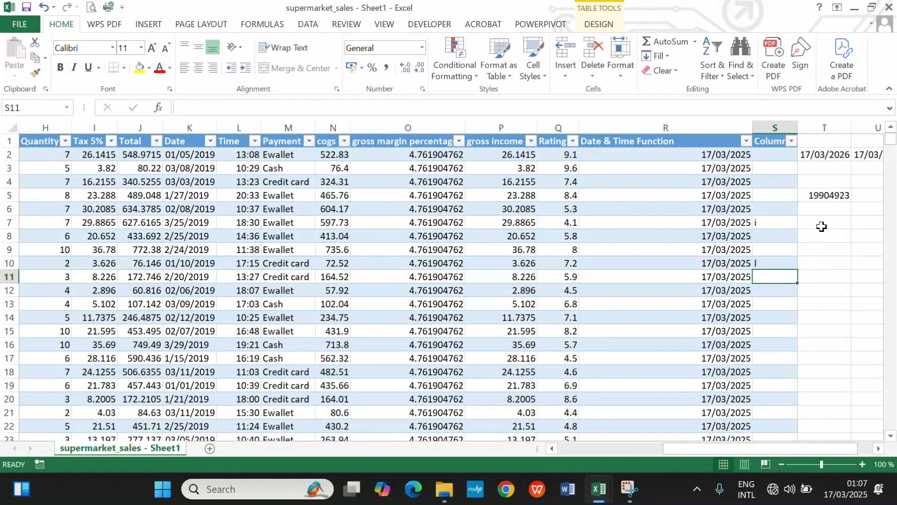
click(786, 227)
click(796, 193)
click(774, 186)
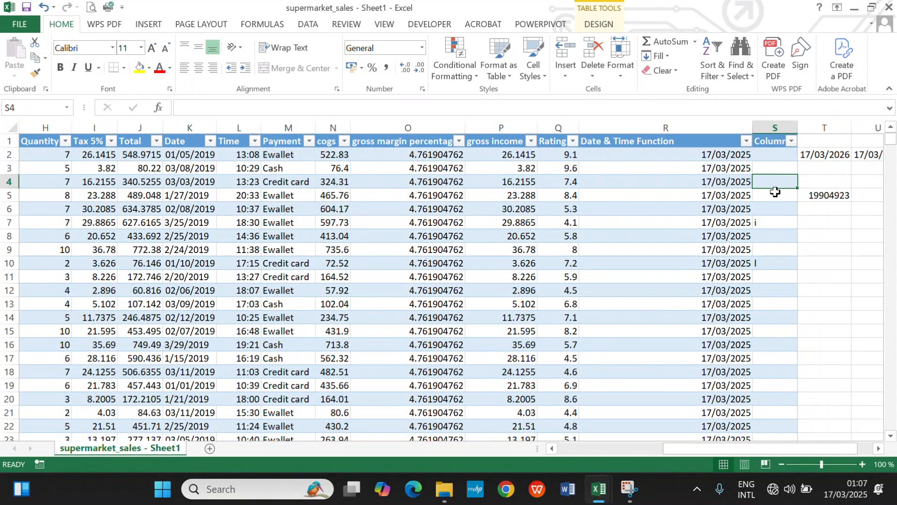
text(lk)
click(823, 214)
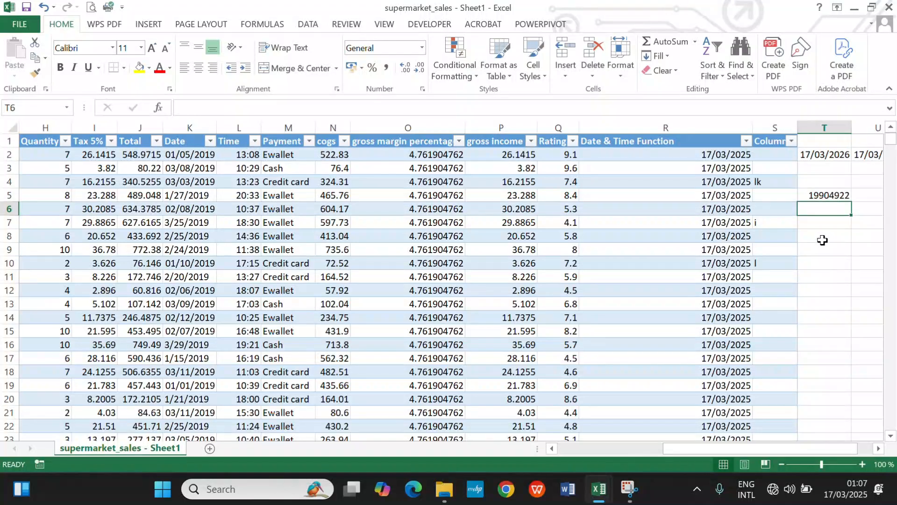
click(831, 193)
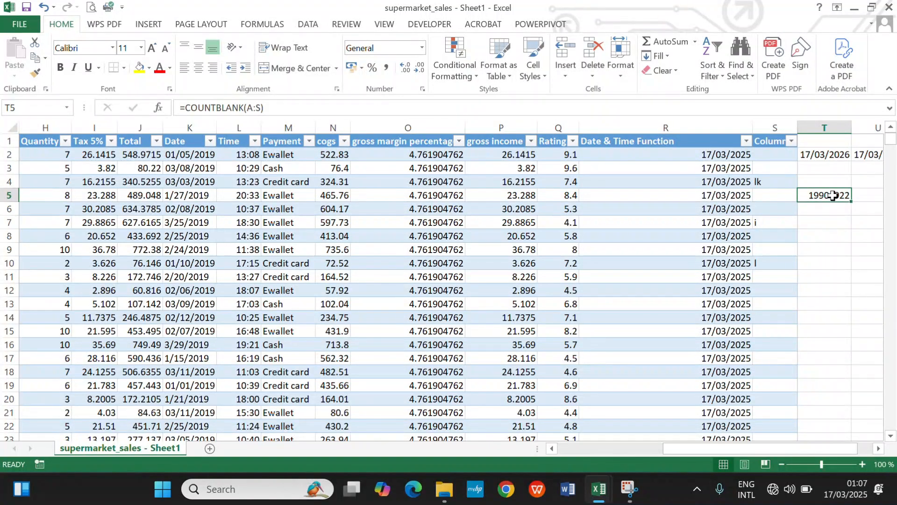
Undo the test entries in column S, including the table's automatic expansion into that column.
key(ctrl+z)
key(ctrl+z)
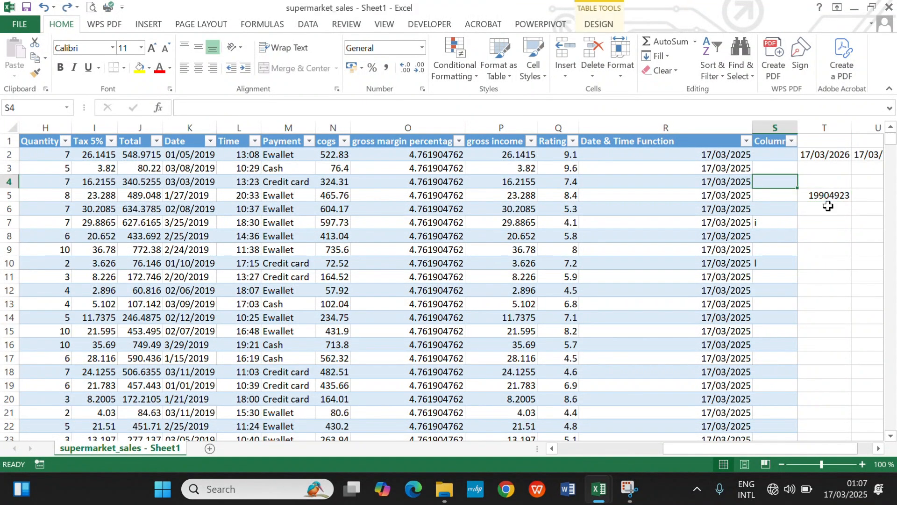
key(ctrl+z)
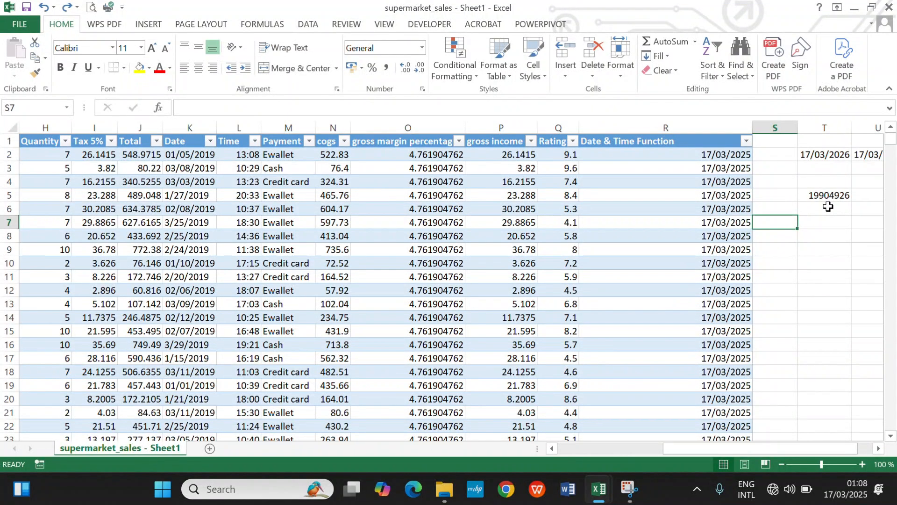
Calculate the median of the table's Rating column in cell T7 with =MEDIAN(Table1[Rating]).
click(821, 222)
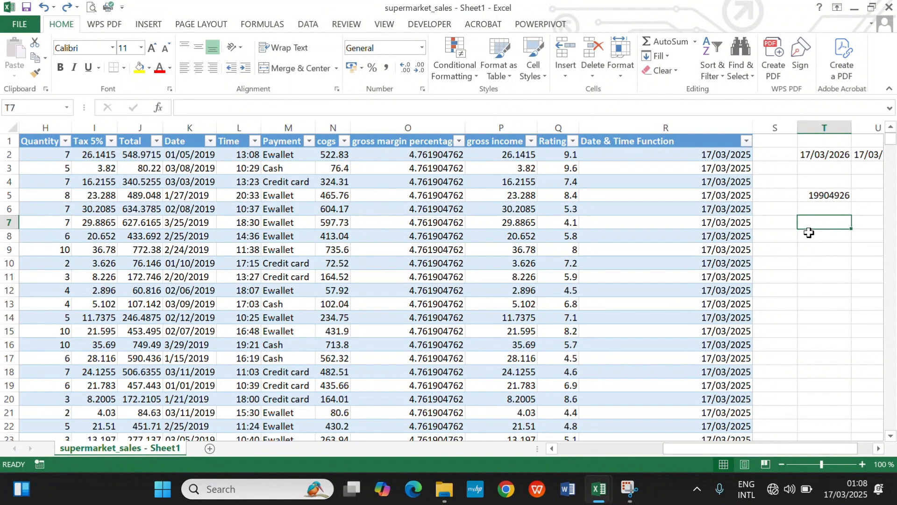
text(=medi)
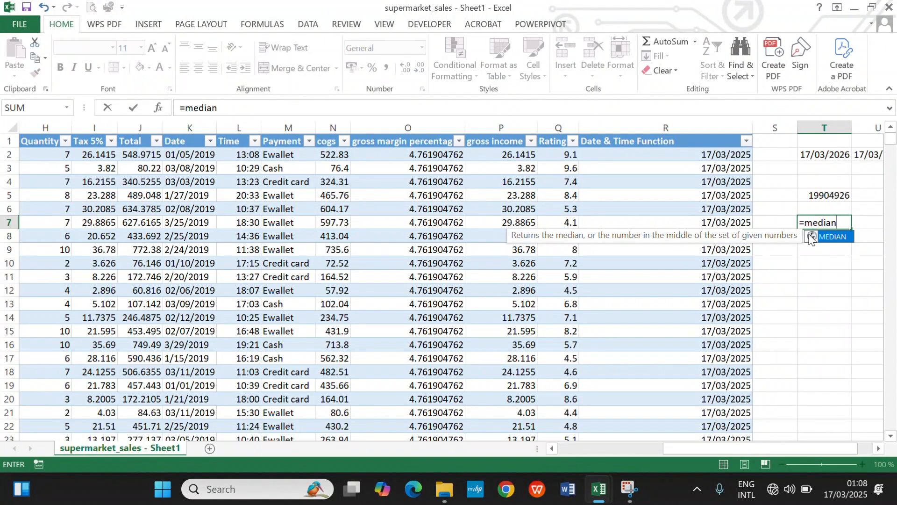
text(an)
double_click(811, 237)
click(556, 155)
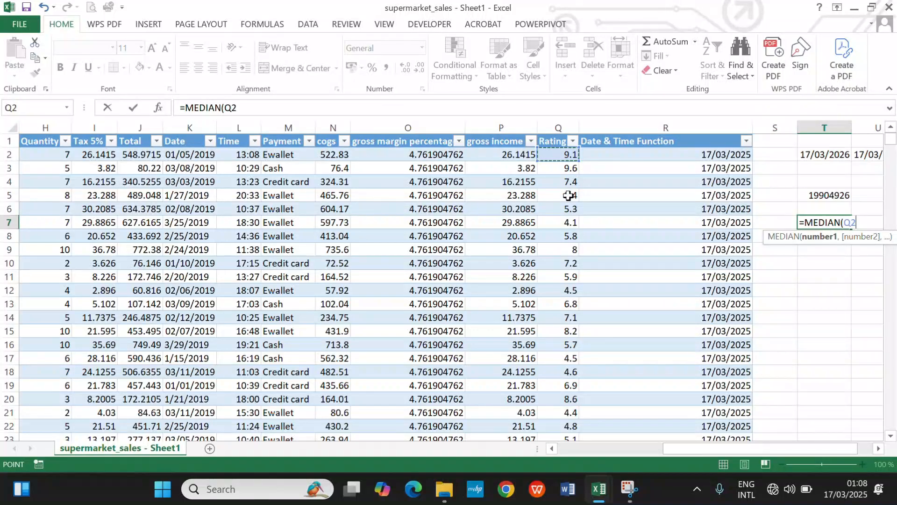
key(ctrl+shift+Down)
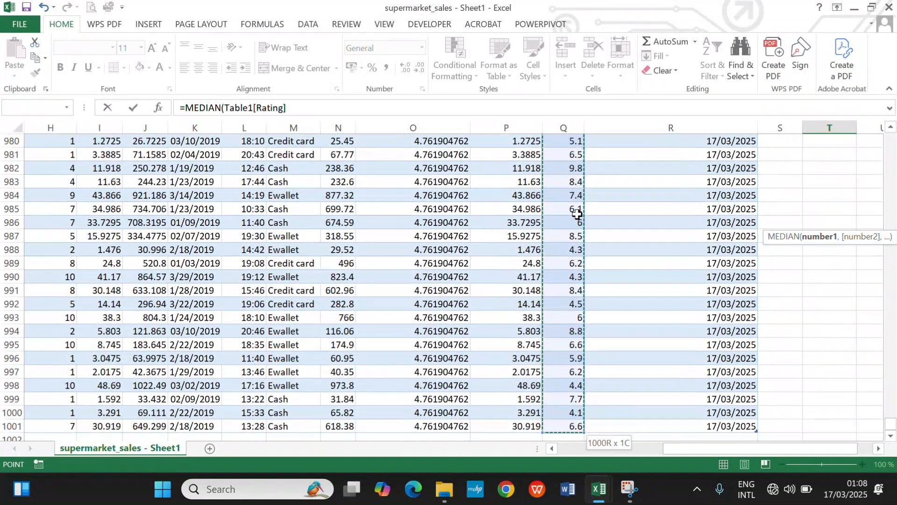
key(Return)
scroll(757, 187, up, 3)
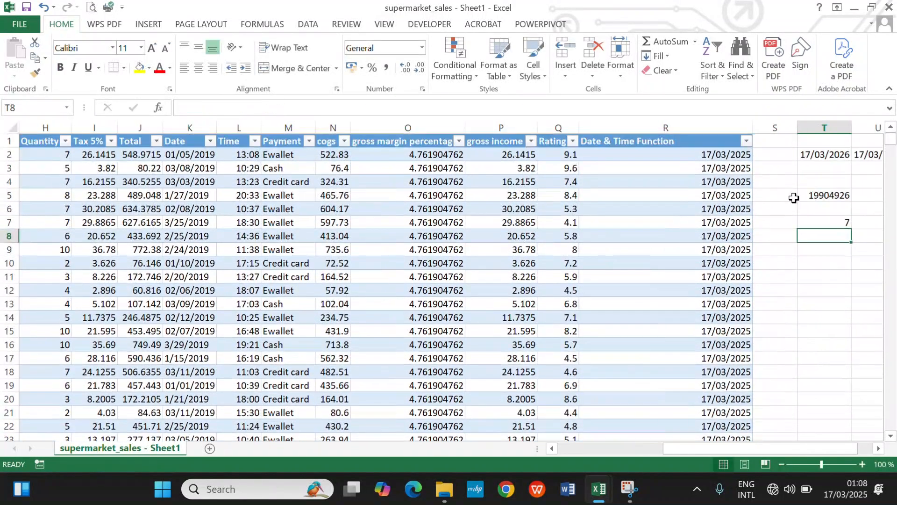
click(837, 222)
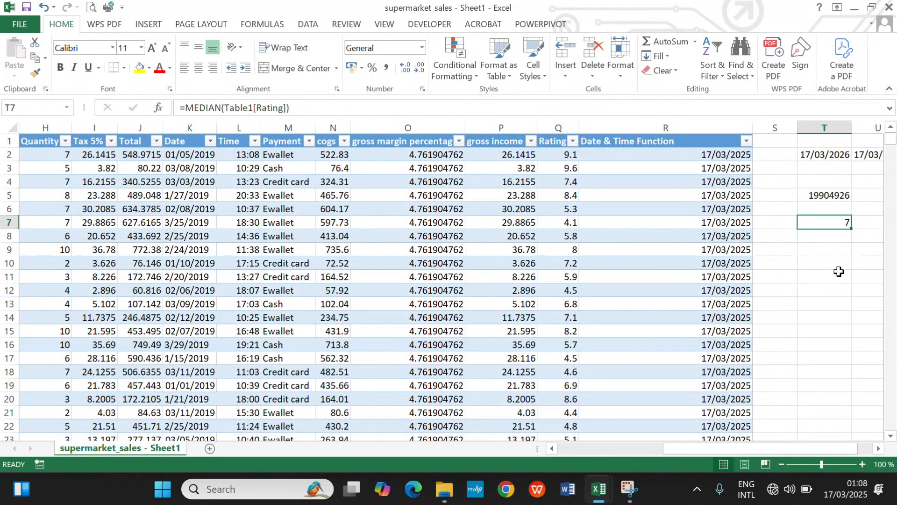
click(814, 252)
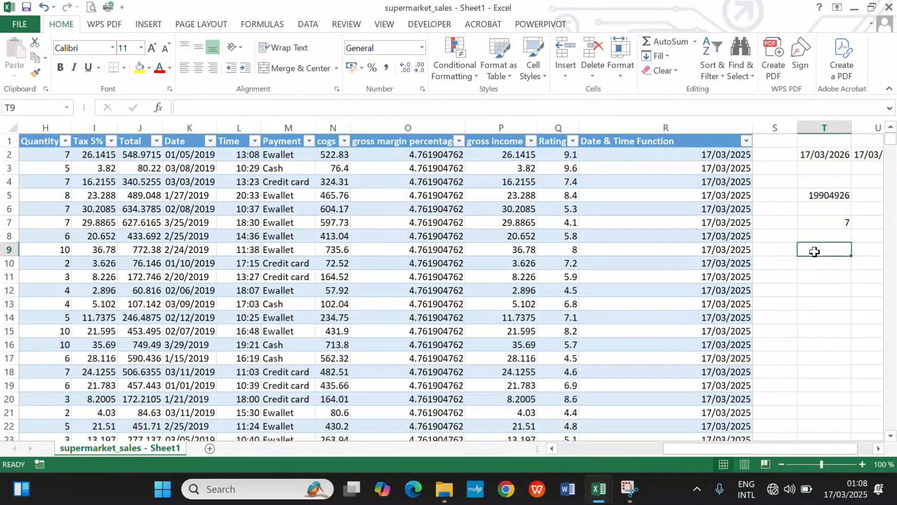
Clear the formula in cell T7 and enter the sample values 7, 6, 4, 3 and 4 in cells T7:T11.
click(828, 224)
key(Delete)
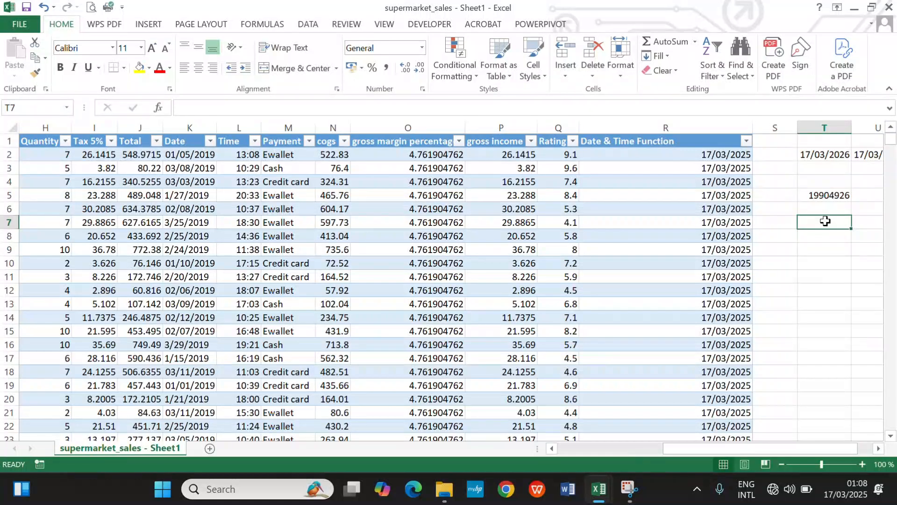
text(7)
key(Return)
text(6)
key(Return)
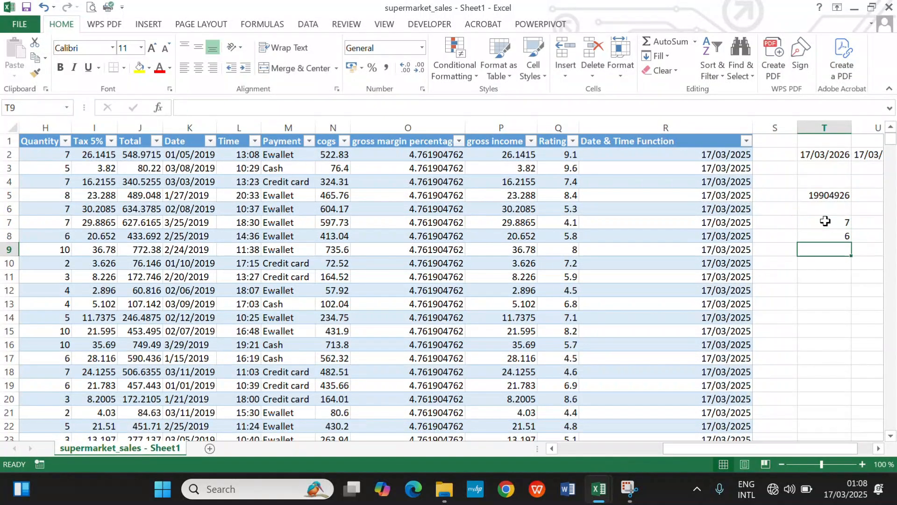
text(4)
key(Return)
text(3)
key(Return)
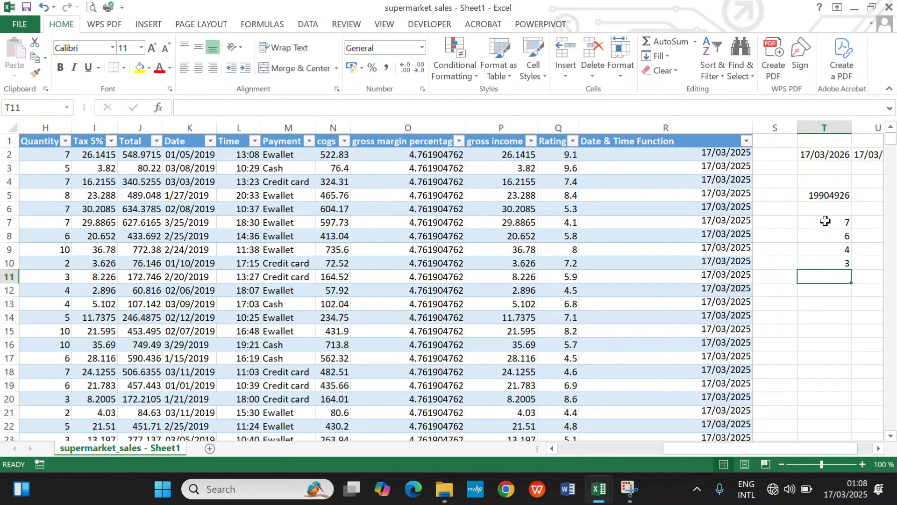
text(4)
key(Return)
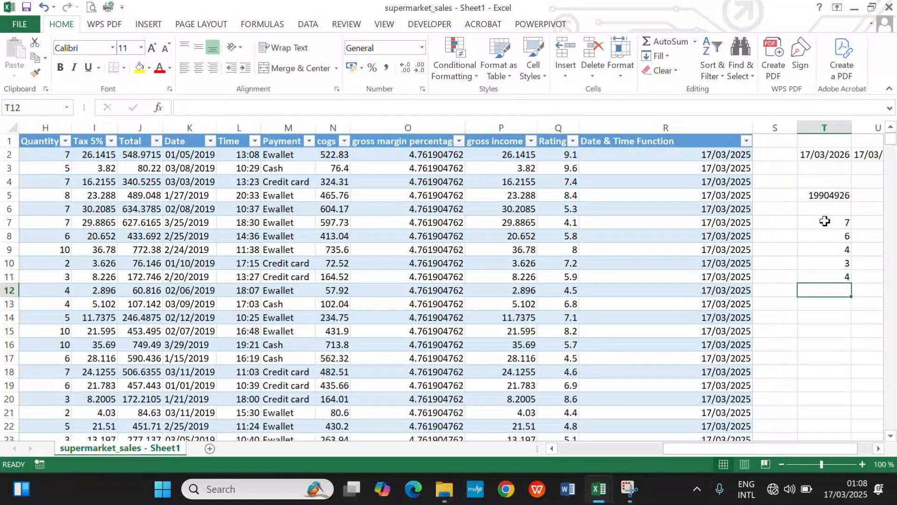
Calculate the median of the sample values in cell T14 with =MEDIAN(T7:T11).
click(836, 320)
text(=median)
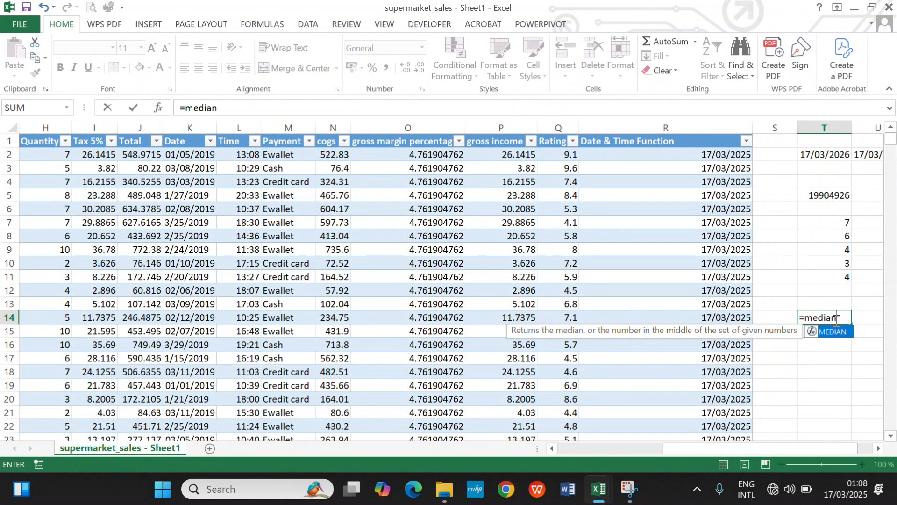
key(Tab)
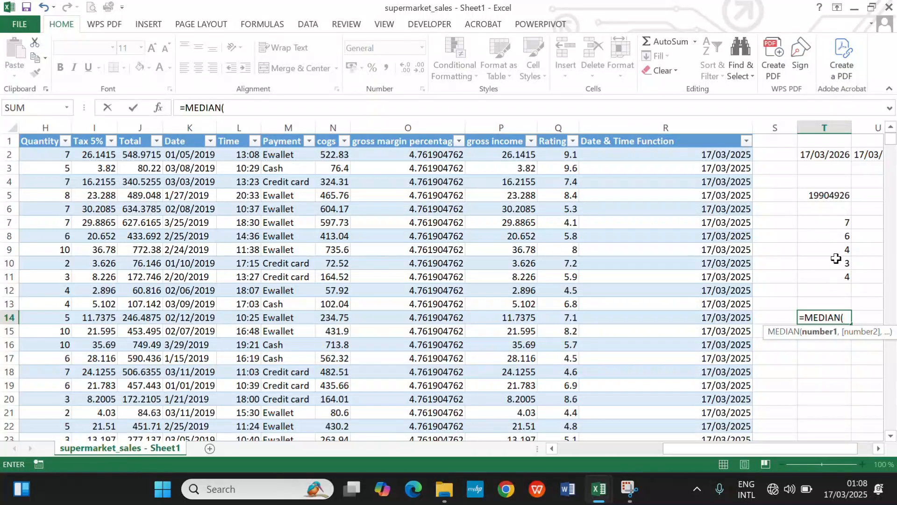
drag(841, 223, 841, 273)
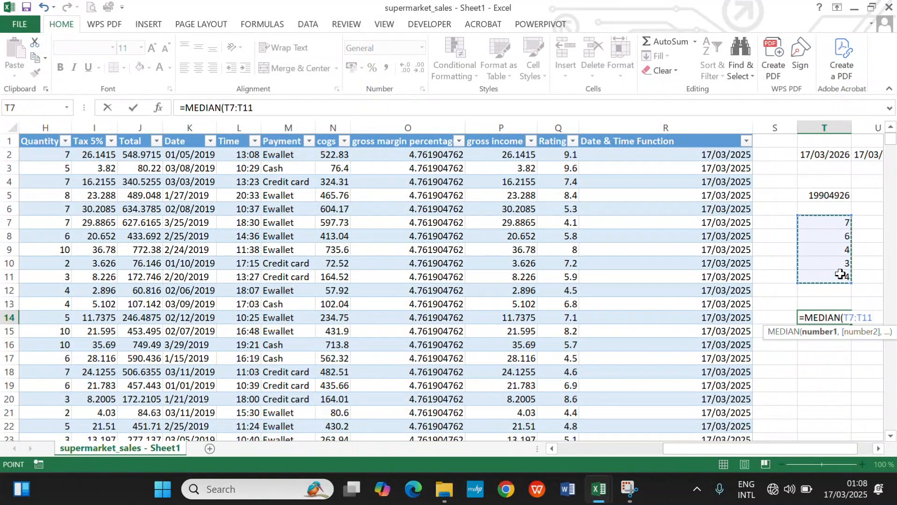
key(Return)
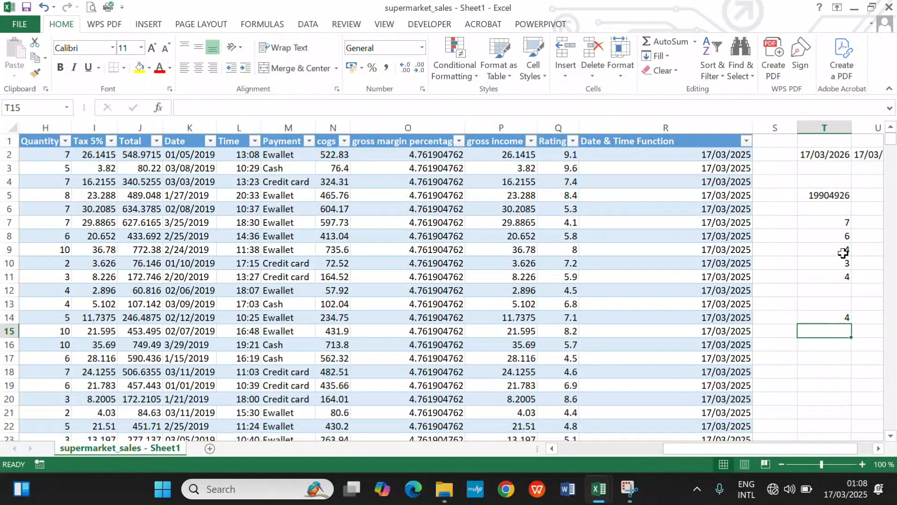
Replace the MEDIAN function in cell T14 with MODE so the formula reads =MODE(T7:T11).
click(845, 318)
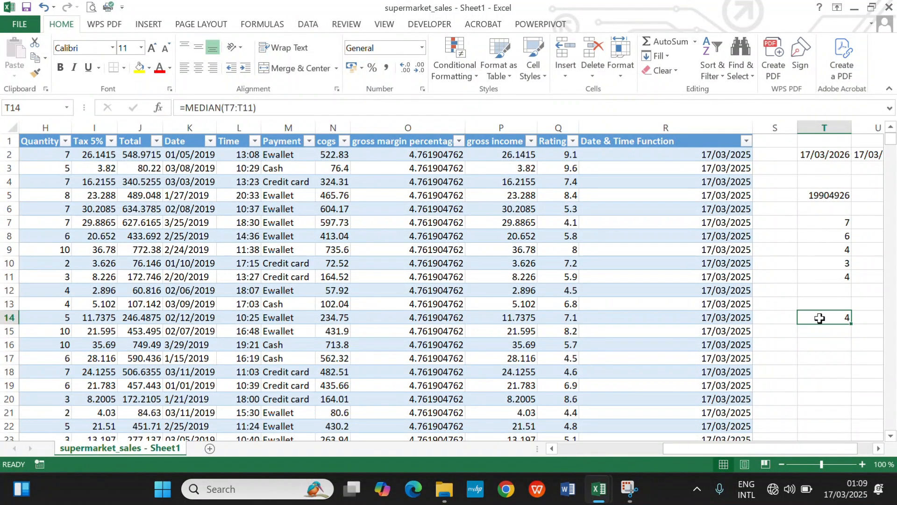
double_click(820, 317)
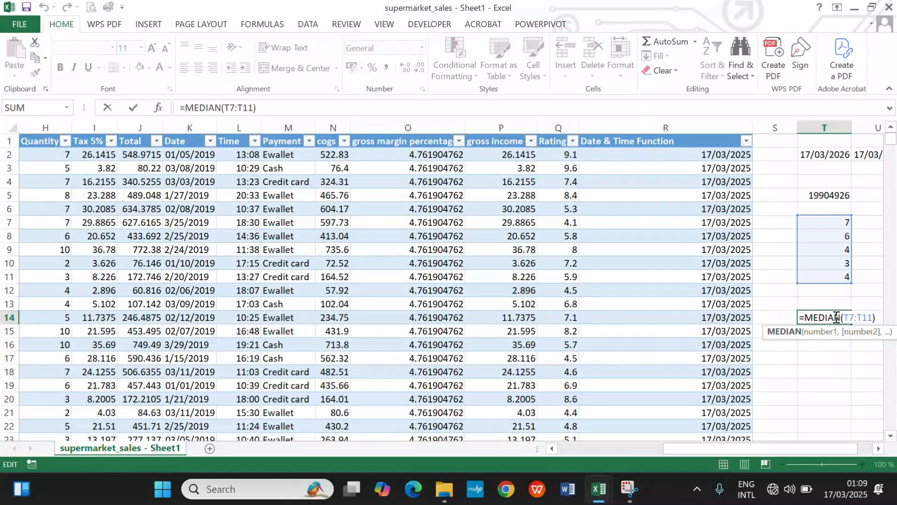
click(841, 317)
key(BackSpace)
key(BackSpace)
key(BackSpace)
key(BackSpace)
key(BackSpace)
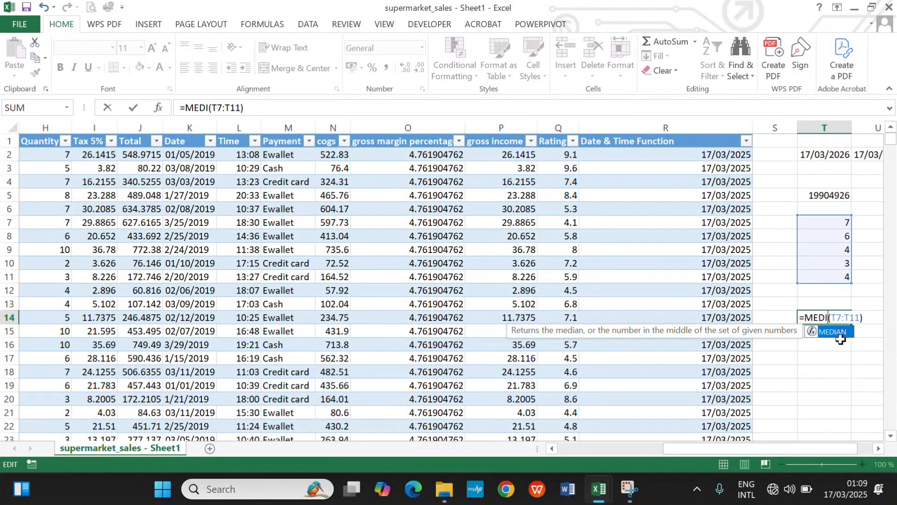
text(ode)
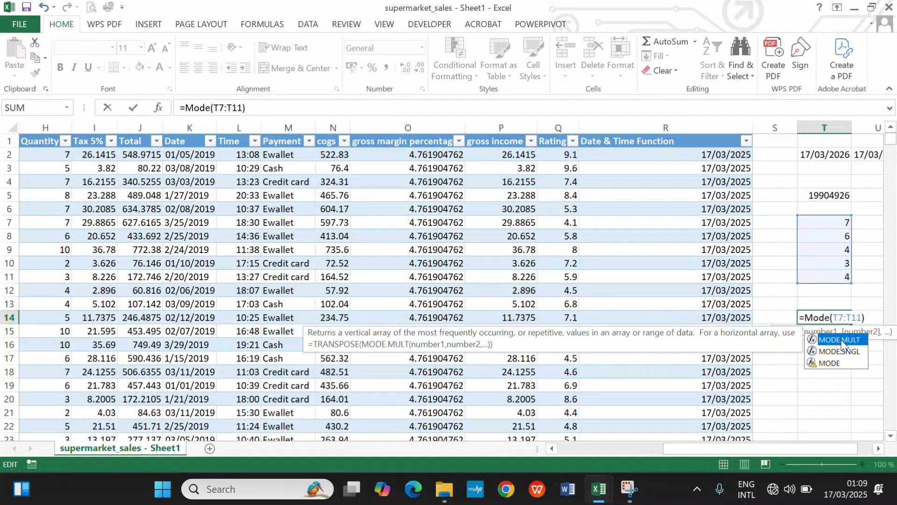
key(Down)
key(Down)
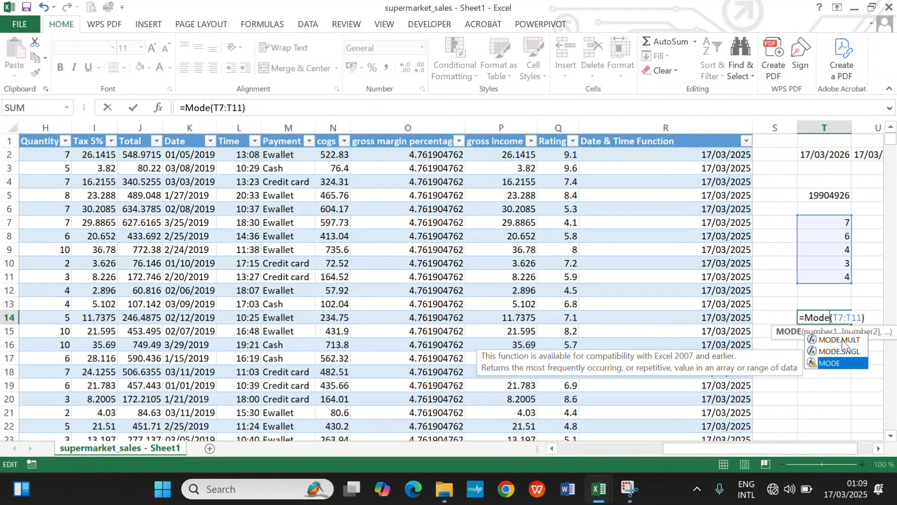
key(Tab)
key(ctrl+Return)
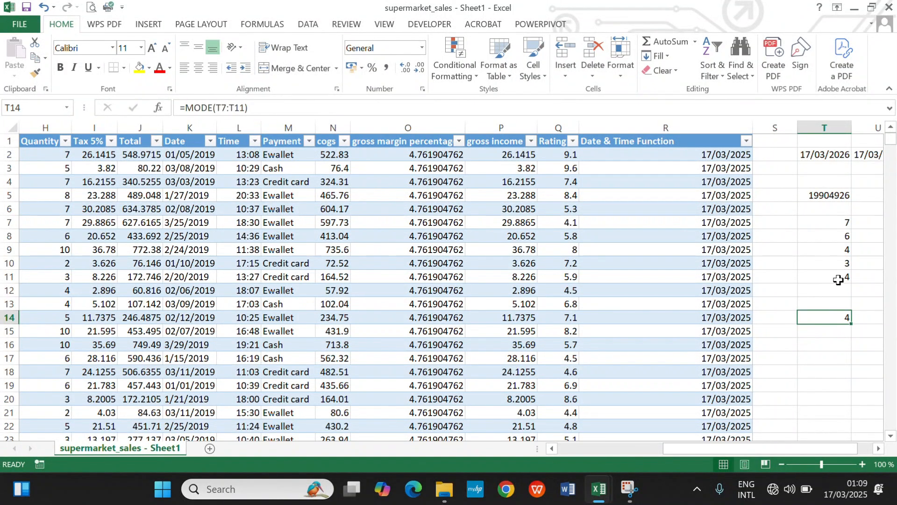
Test the MODE formula by changing sample cell T11 to 6 and T7 to 3.
click(837, 234)
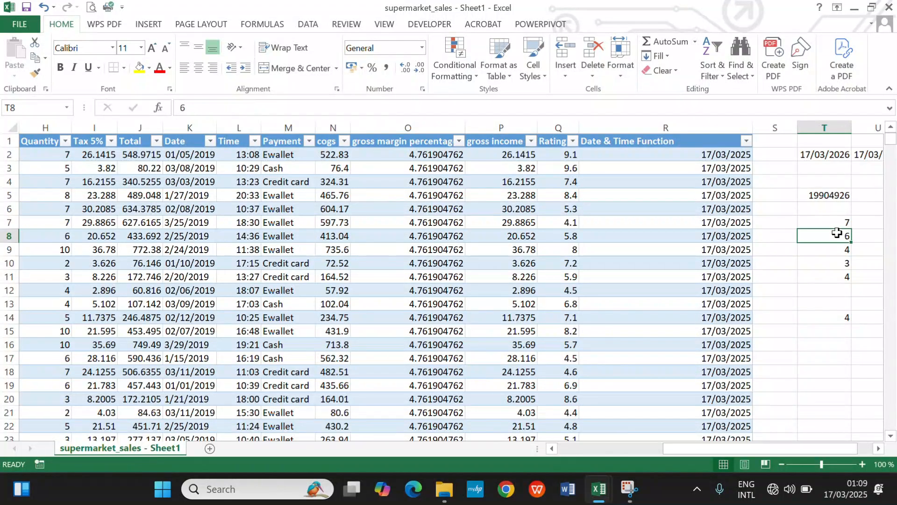
double_click(837, 233)
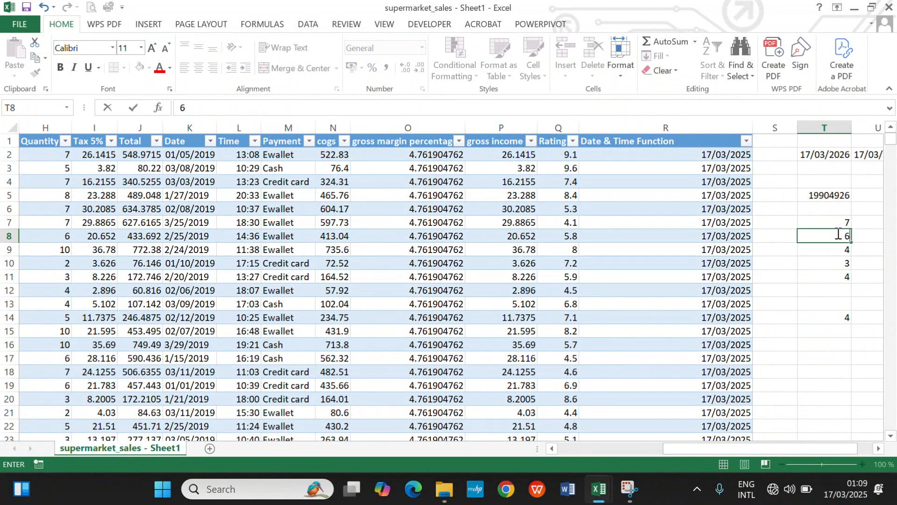
click(847, 276)
text(6)
key(Return)
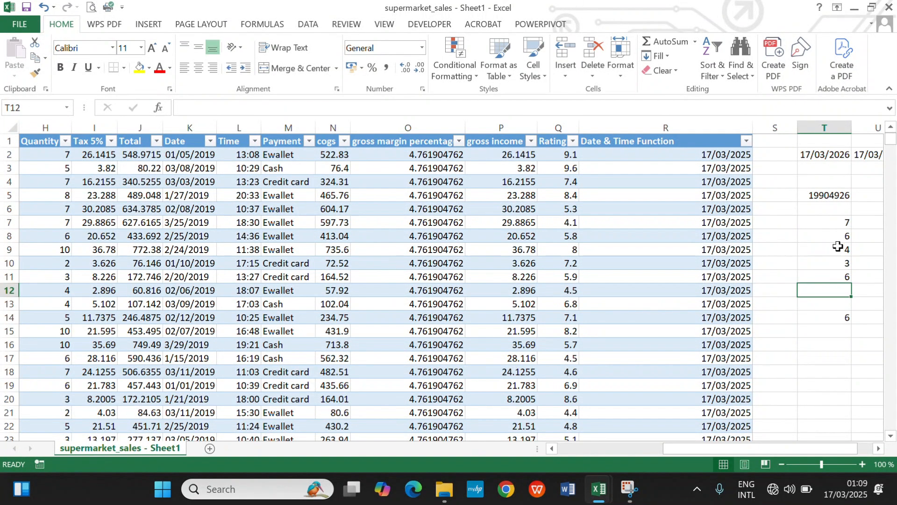
click(839, 220)
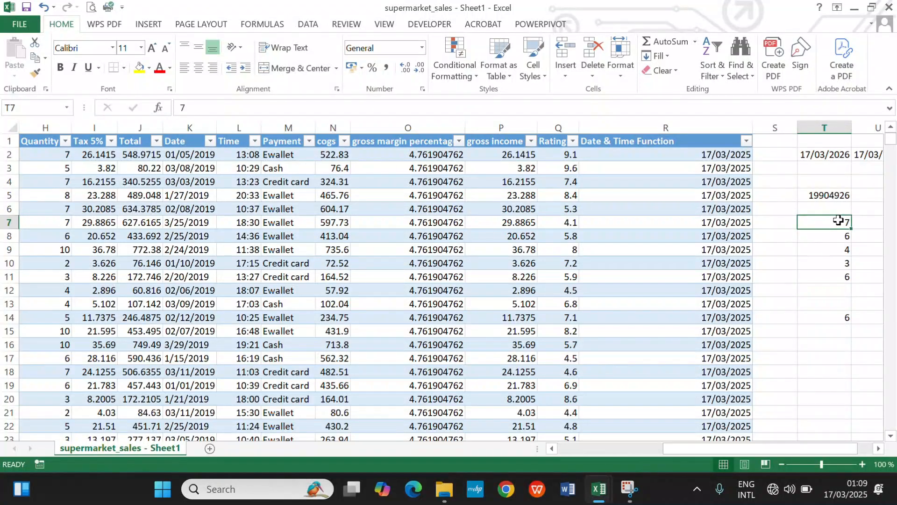
text(3)
key(Return)
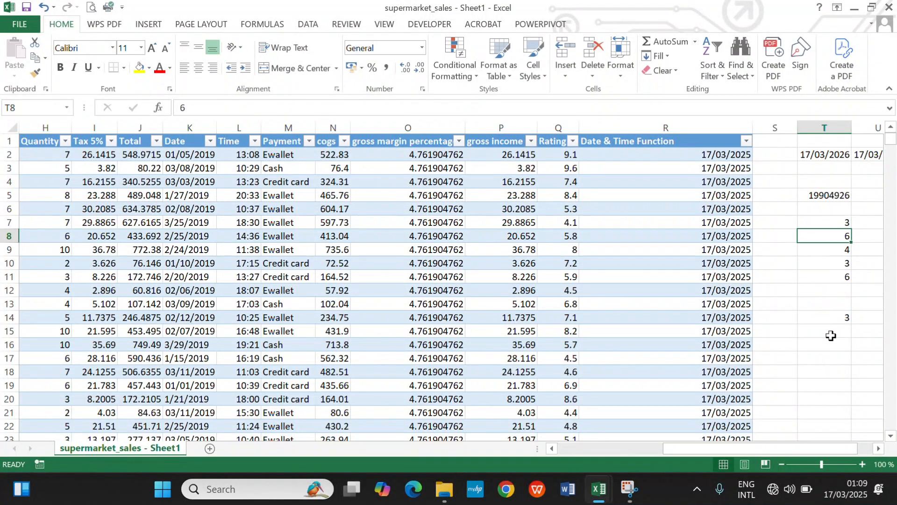
Replace the formula in cell T14 with =STDEV(T7:T11) to calculate the sample values' standard deviation.
click(848, 321)
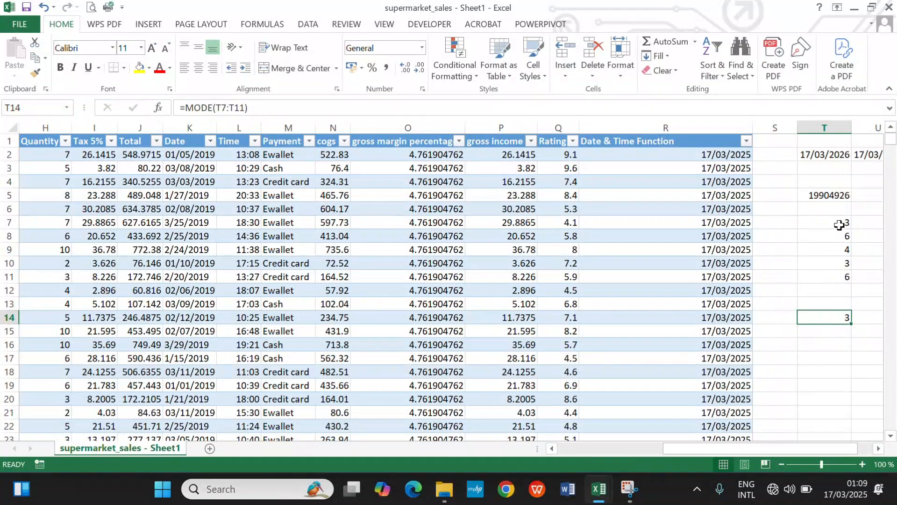
text(=st)
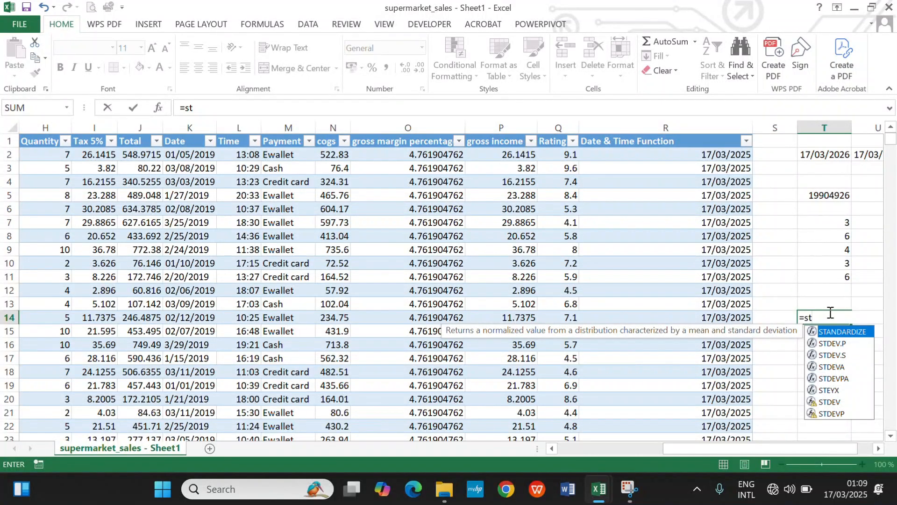
click(832, 402)
double_click(835, 401)
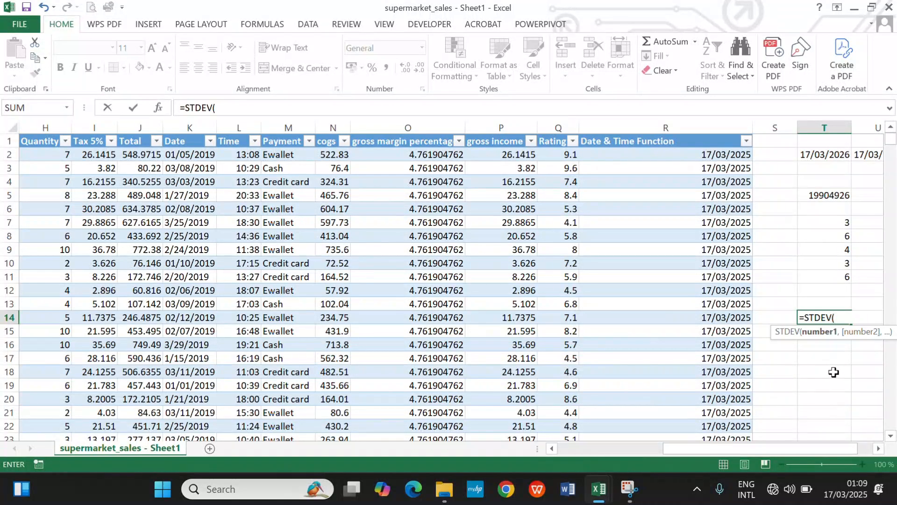
drag(839, 223, 841, 282)
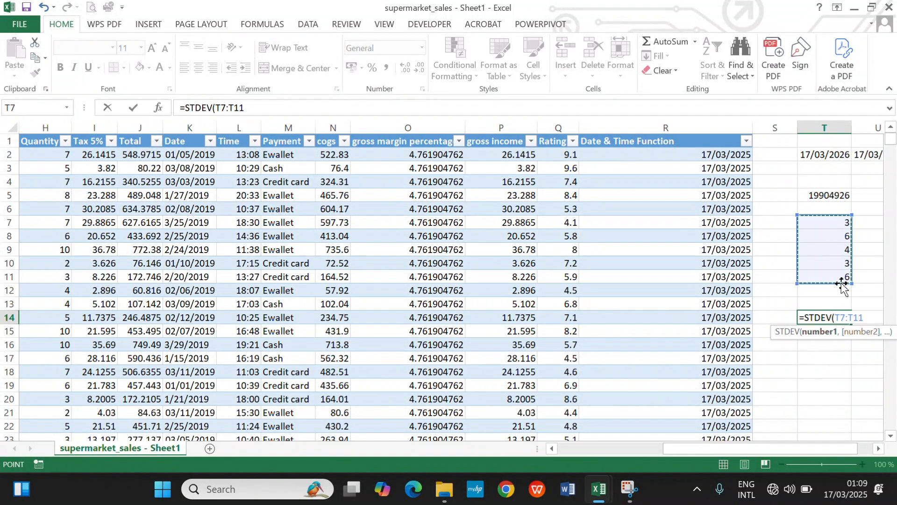
key(Return)
click(841, 316)
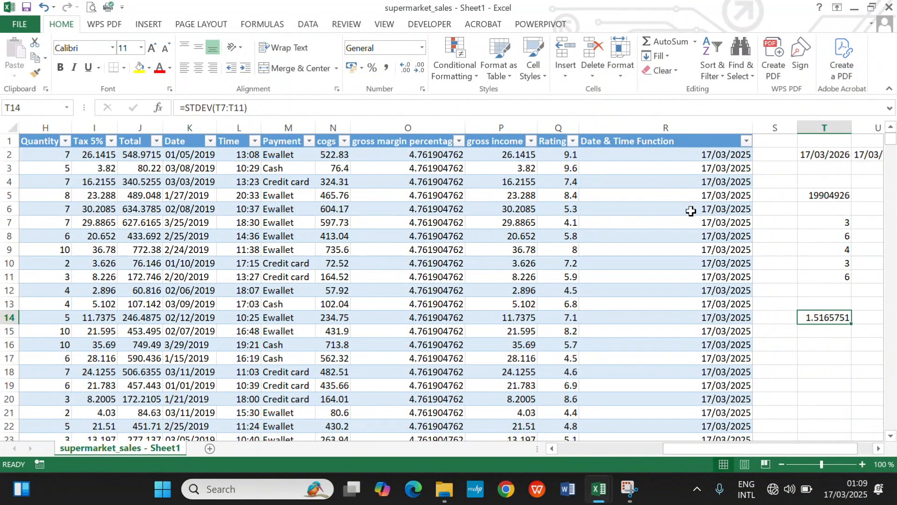
Try to calculate the gross income standard deviation with =STDEV([gross income]) in cell R2 of the Date & Time Function column.
click(651, 154)
text(=)
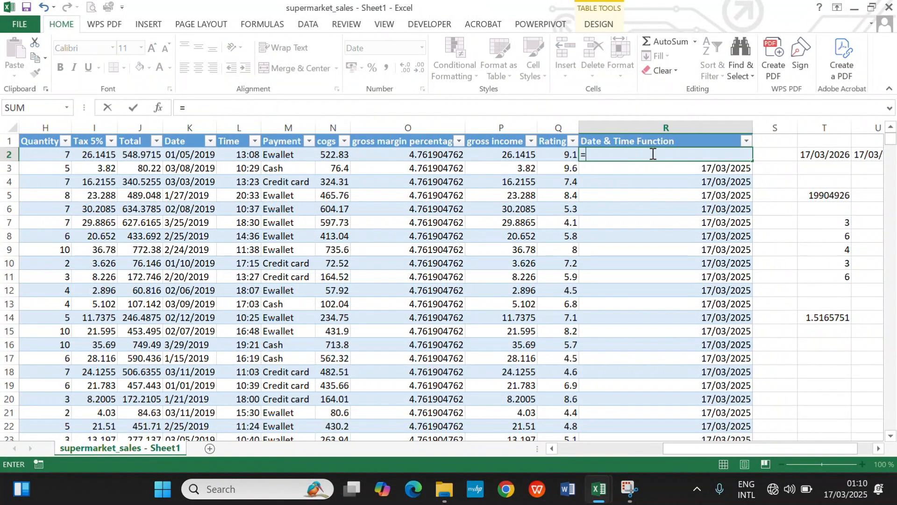
text(stdev)
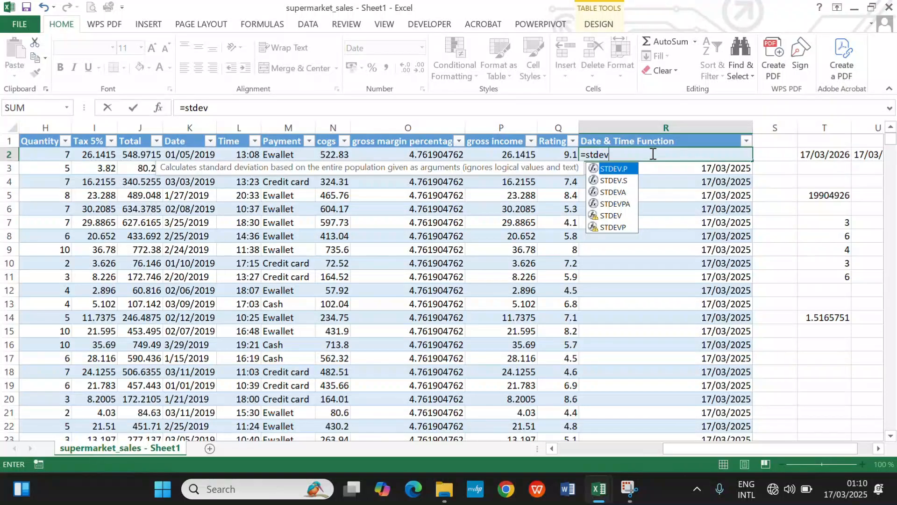
key(Down)
key(Down)
key(Down)
key(Down)
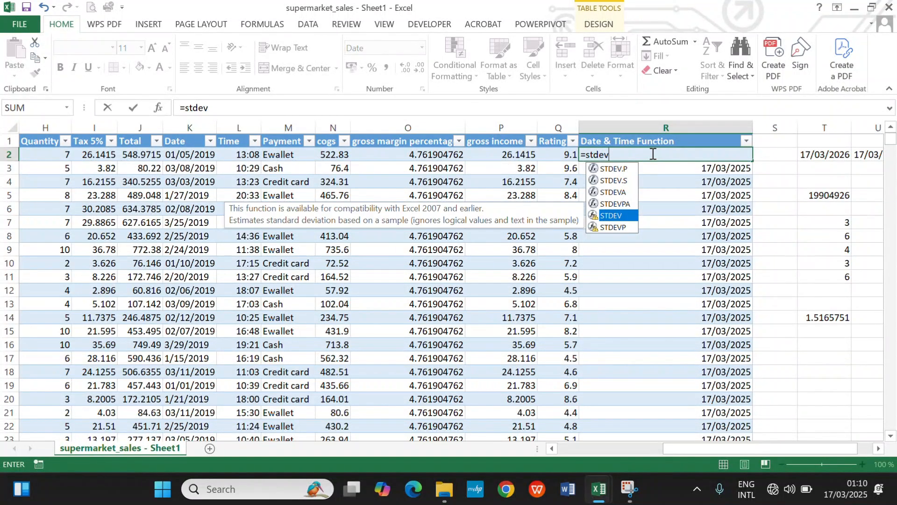
key(Tab)
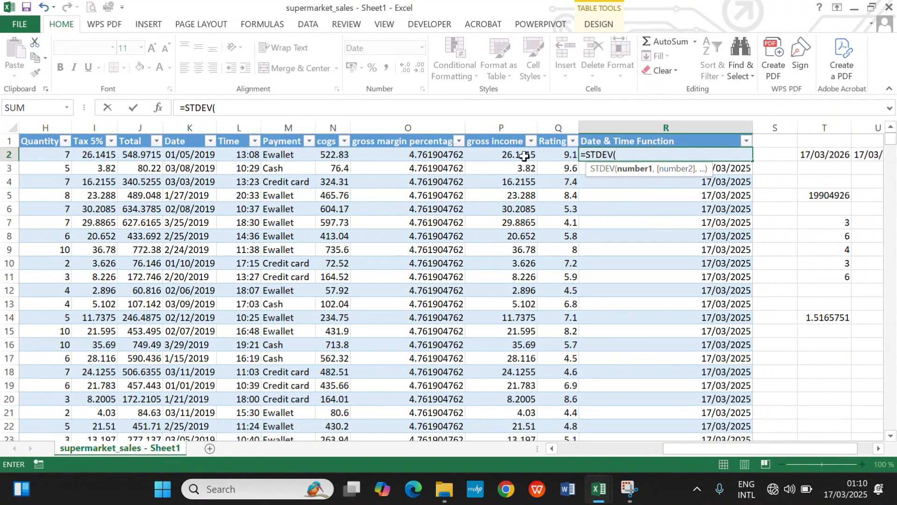
click(506, 154)
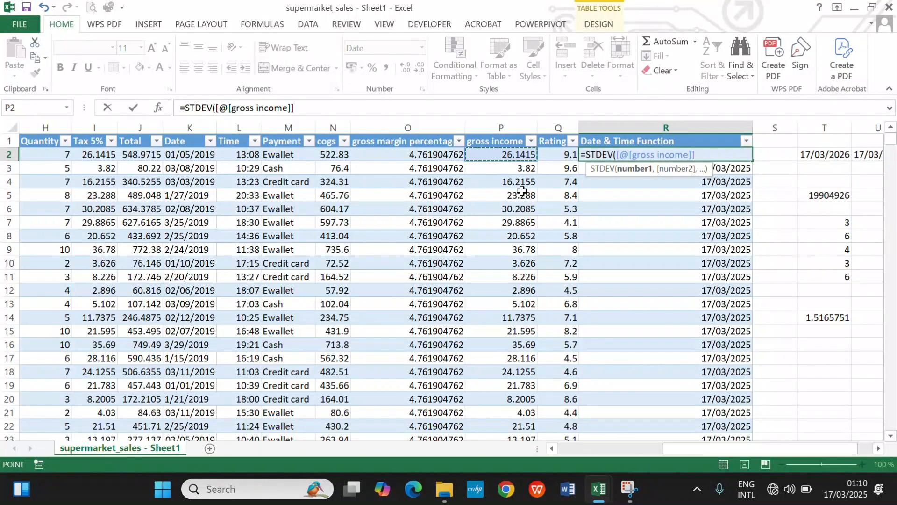
key(ctrl+shift+Down)
key(Return)
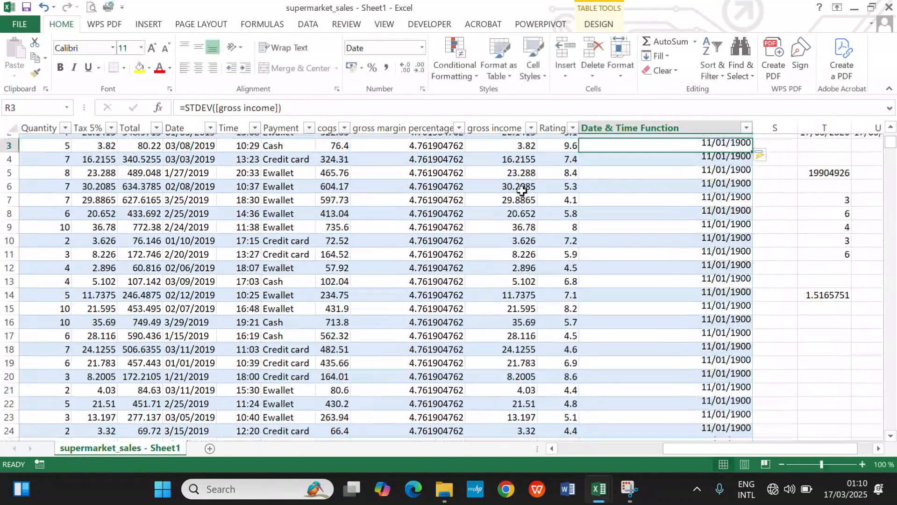
scroll(522, 190, up, 1)
scroll(647, 163, up, 1)
Delete the entire Date & Time Function column from the sheet.
click(722, 155)
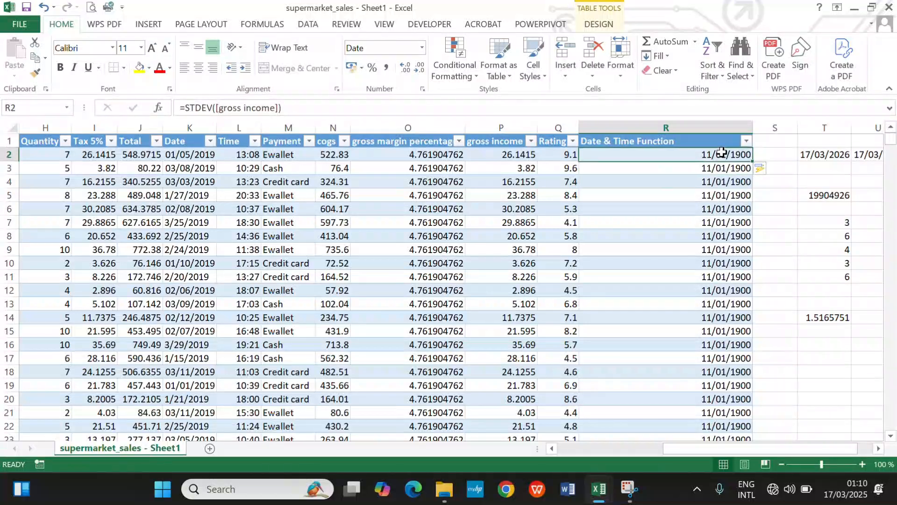
right_click(698, 130)
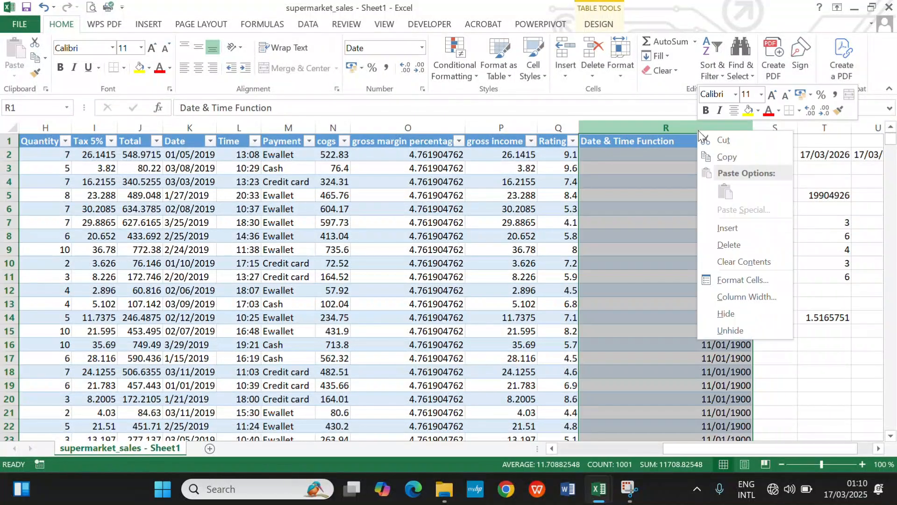
click(729, 244)
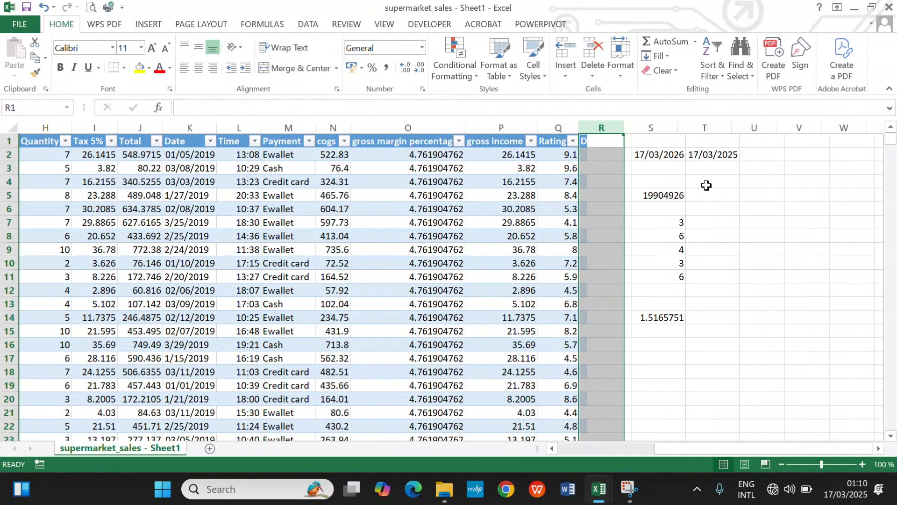
Calculate the gross income standard deviation in cell R2 with =STDEV([gross income]) and widen column R to fit its header and values.
click(604, 154)
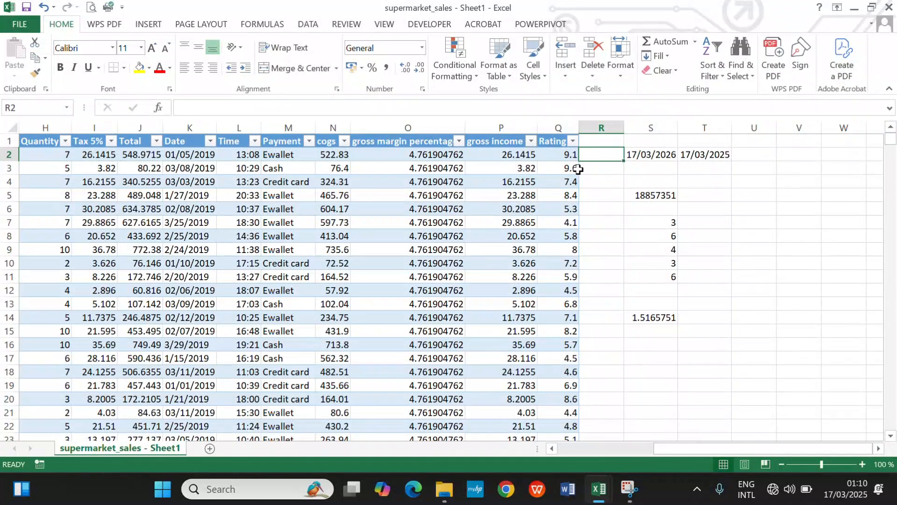
text(=std)
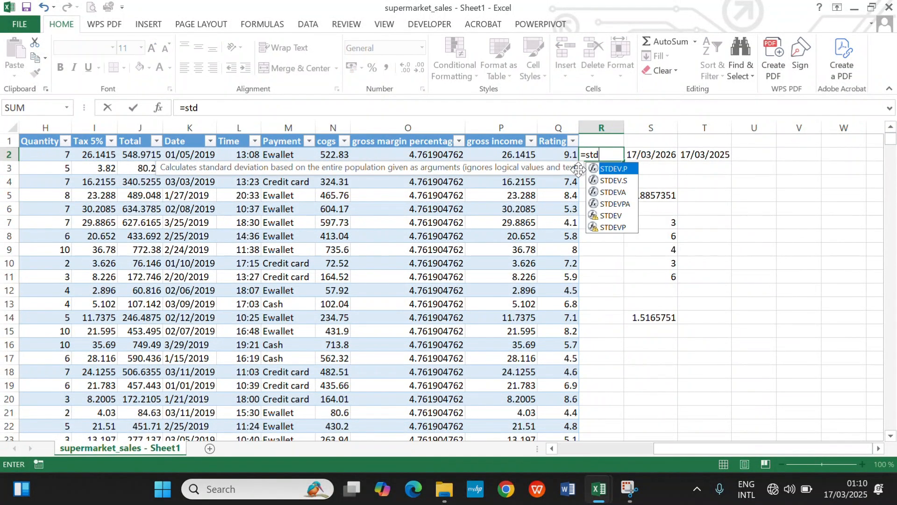
key(Down)
key(Down)
key(Down)
key(Down)
key(Tab)
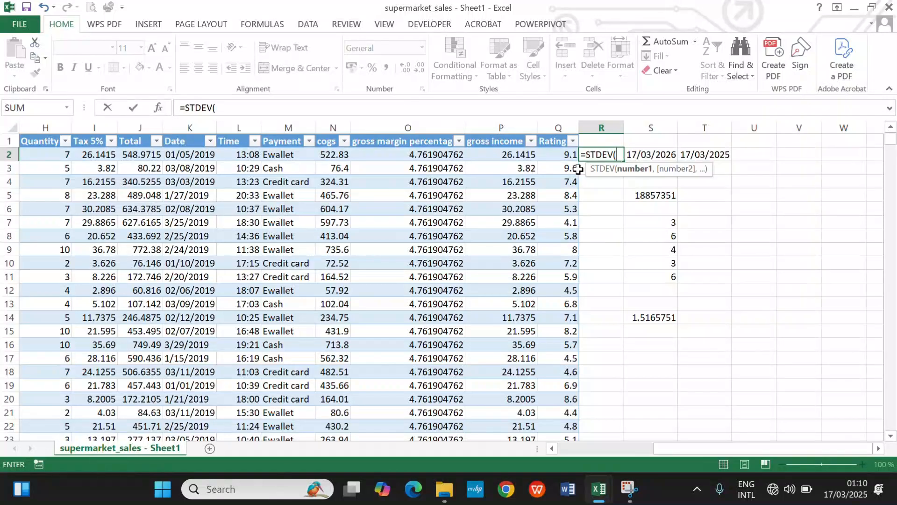
click(506, 157)
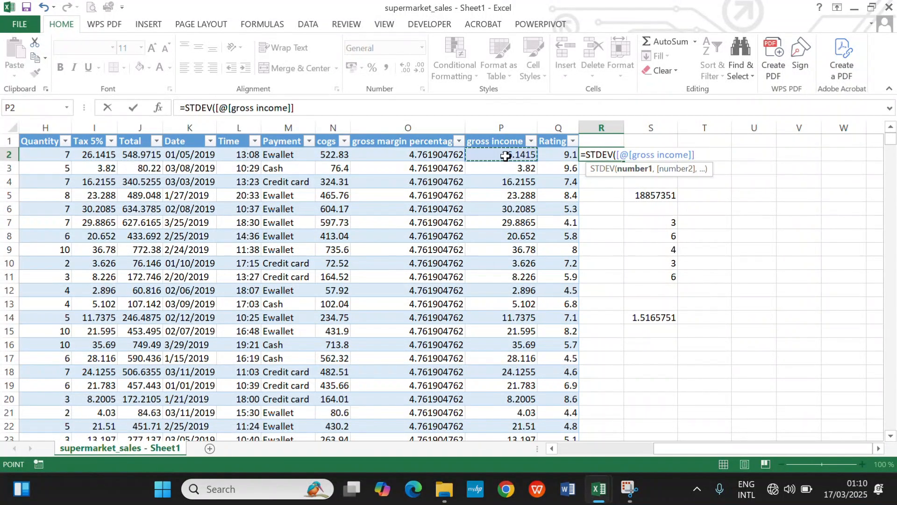
key(ctrl+shift+Down)
text())
key(Return)
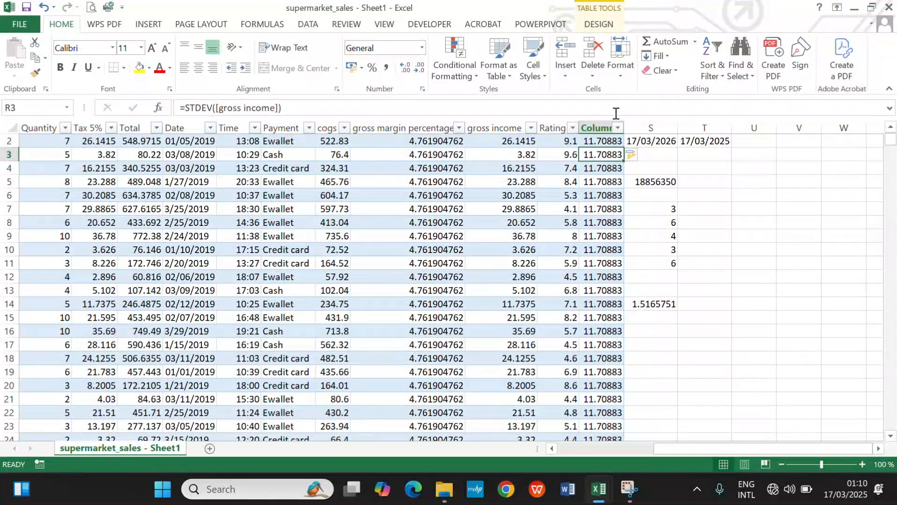
scroll(621, 127, up, 1)
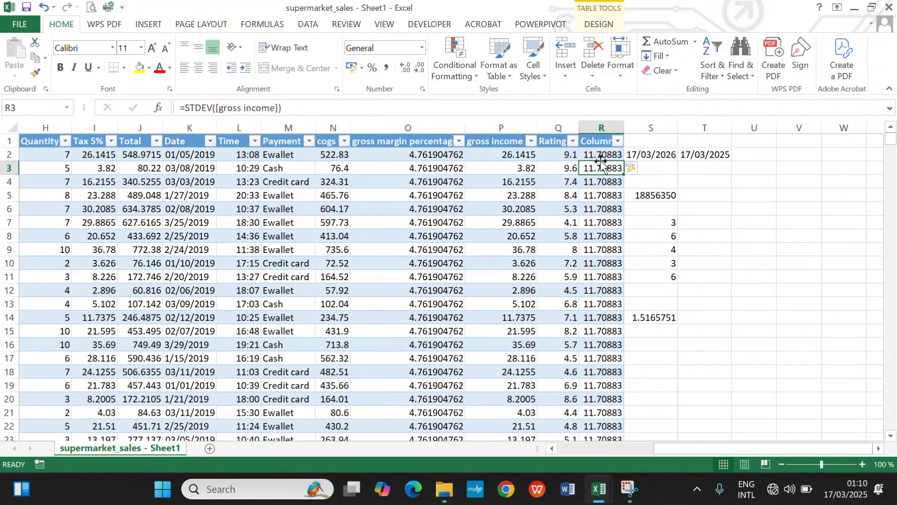
drag(626, 128, 666, 129)
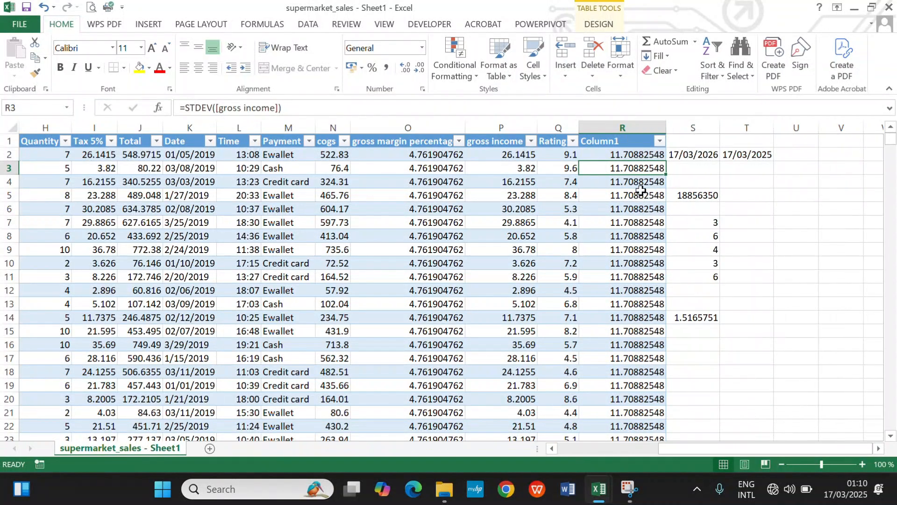